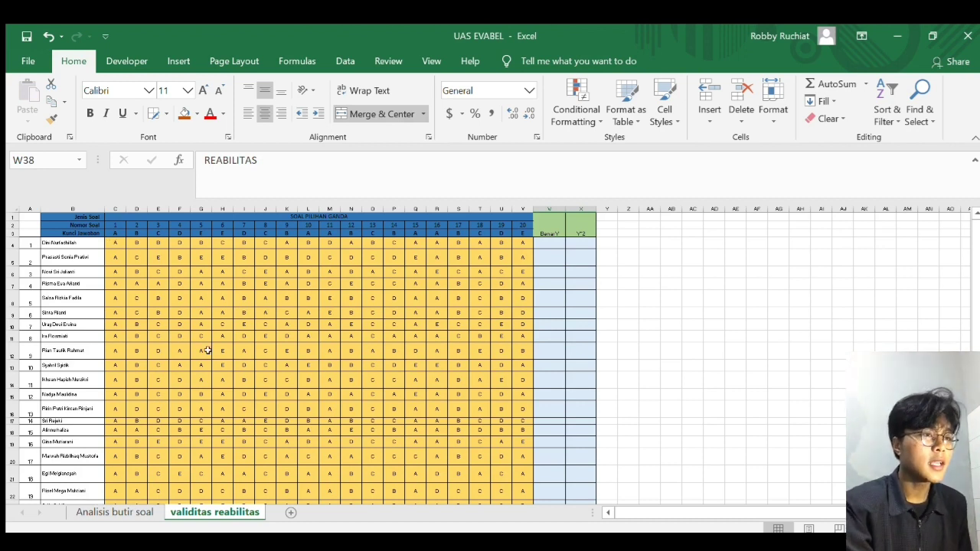
{"action": "scroll", "coordinate": [146, 345], "scroll_direction": "down", "scroll_amount": 8}
{"action": "scroll", "coordinate": [147, 345], "scroll_direction": "up", "scroll_amount": 7}
{"action": "scroll", "coordinate": [147, 345], "scroll_direction": "up", "scroll_amount": 2}
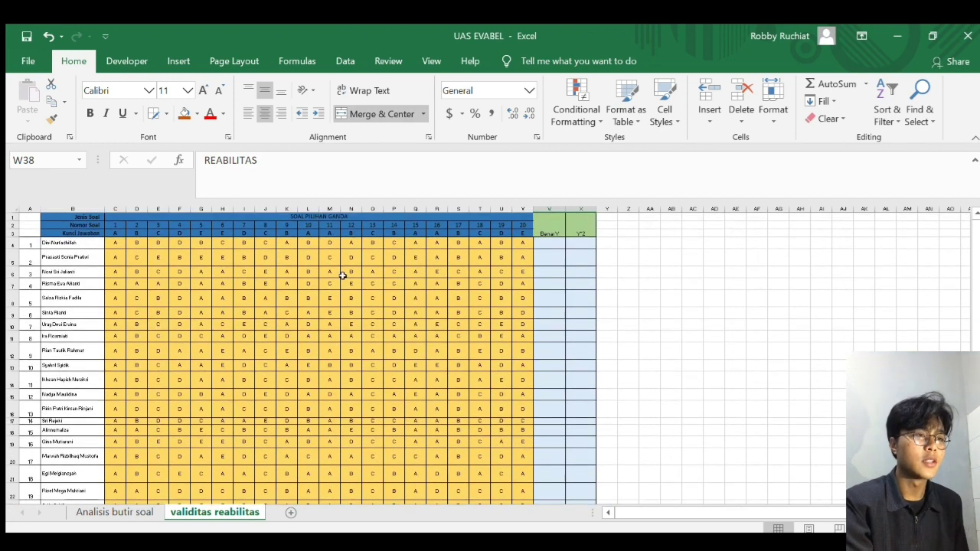
{"action": "scroll", "coordinate": [483, 262], "scroll_direction": "up", "scroll_amount": 3}
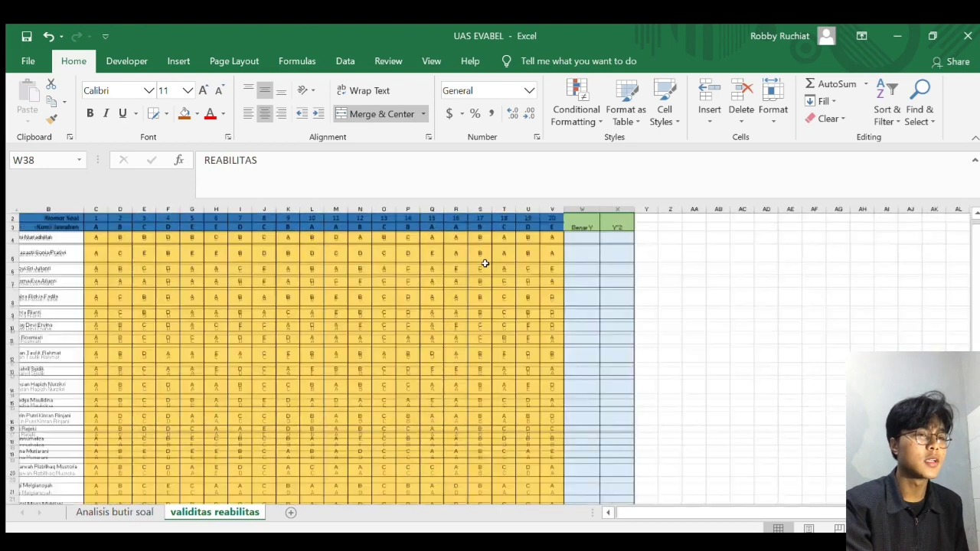
{"action": "scroll", "coordinate": [485, 264], "scroll_direction": "left", "scroll_amount": 1}
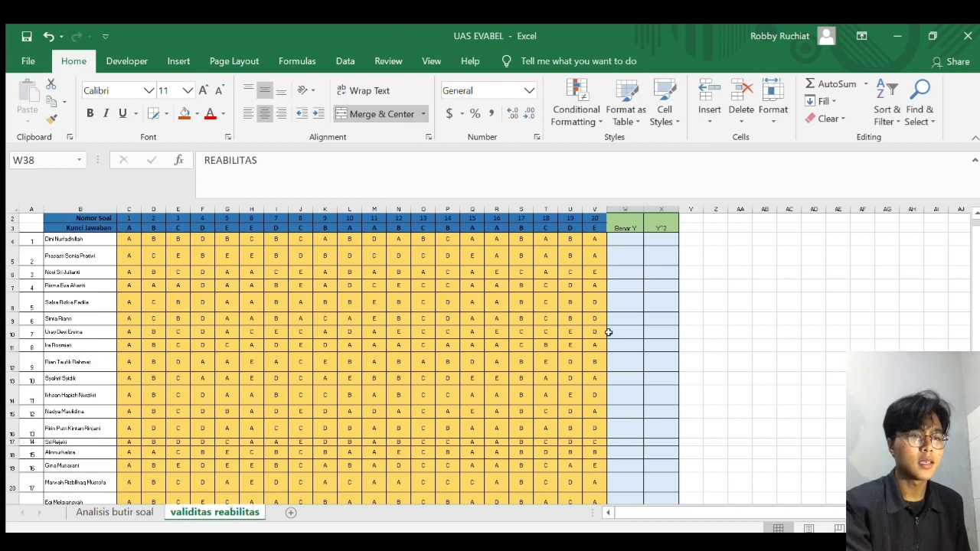
Start a SUMPRODUCT formula in W4, the first Benar Y cell, using the answer key range C3:V3.
{"action": "left_click", "coordinate": [624, 240]}
{"action": "type", "text": "=s"}
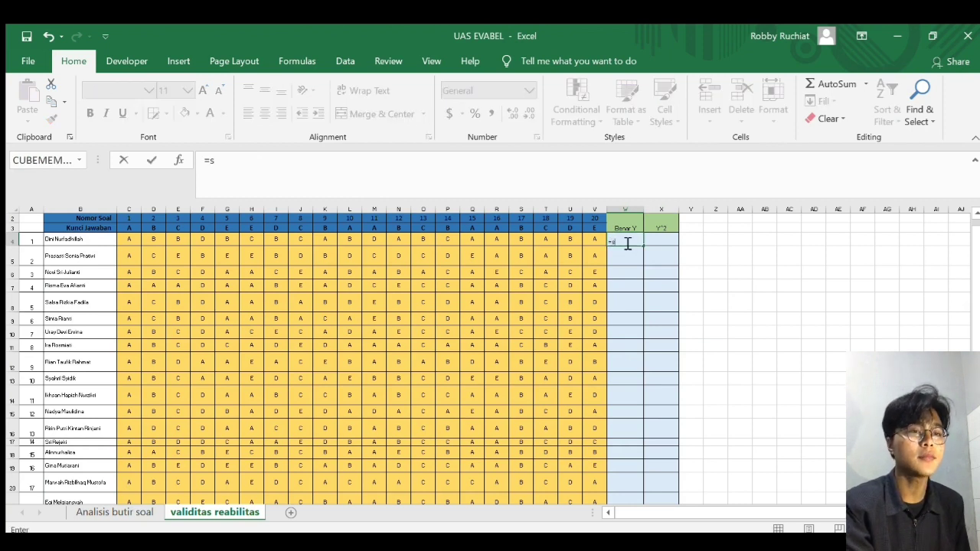
{"action": "type", "text": "umprodu"}
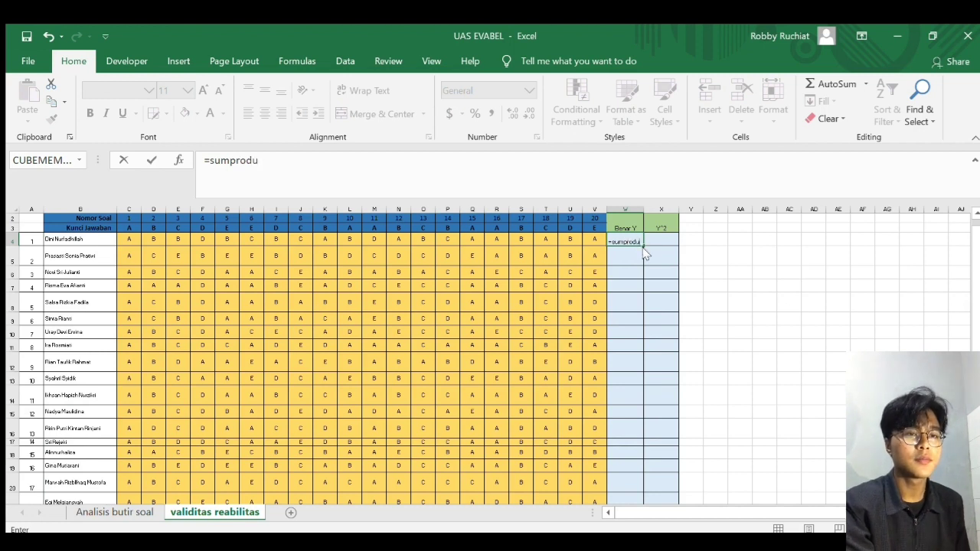
{"action": "key", "text": "Tab"}
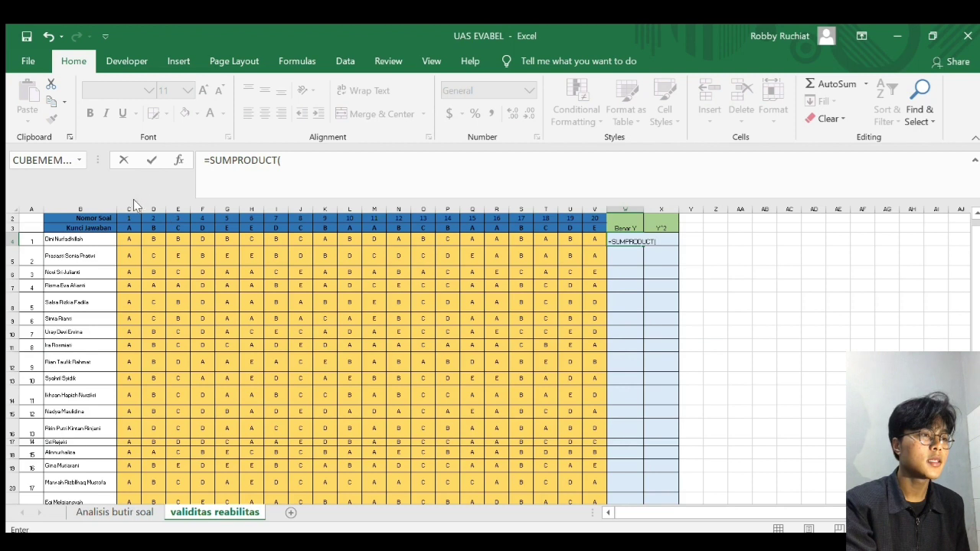
{"action": "left_click_drag", "start_coordinate": [129, 228], "coordinate": [593, 227]}
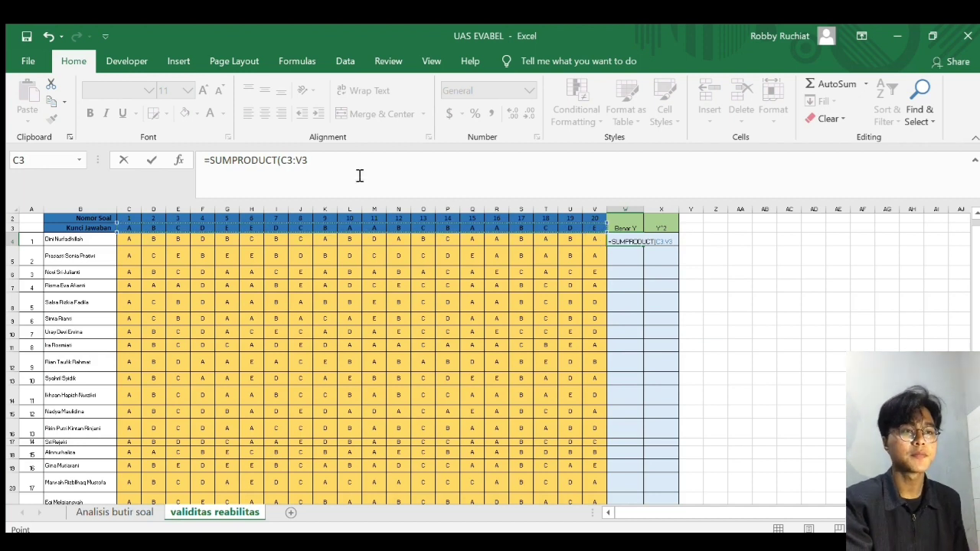
Make the answer key reference in the SUMPRODUCT formula absolute, as $C$3:$V$3.
{"action": "left_click", "coordinate": [289, 161]}
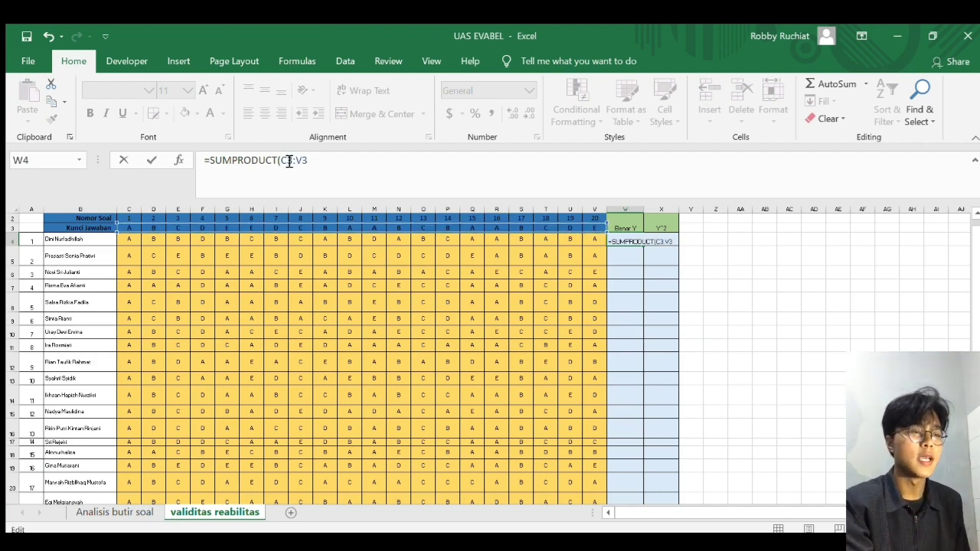
{"action": "type", "text": "$"}
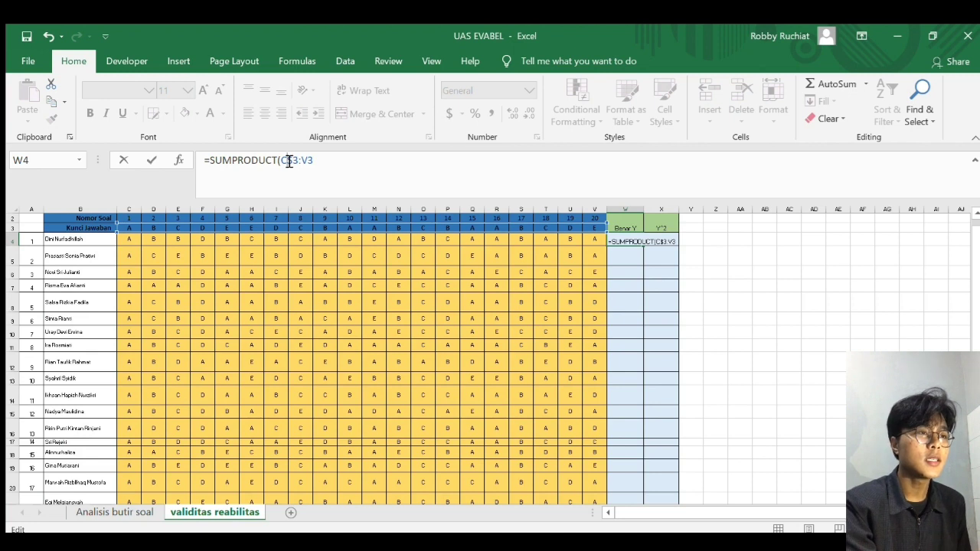
{"action": "key", "text": "Left"}
{"action": "type", "text": "$"}
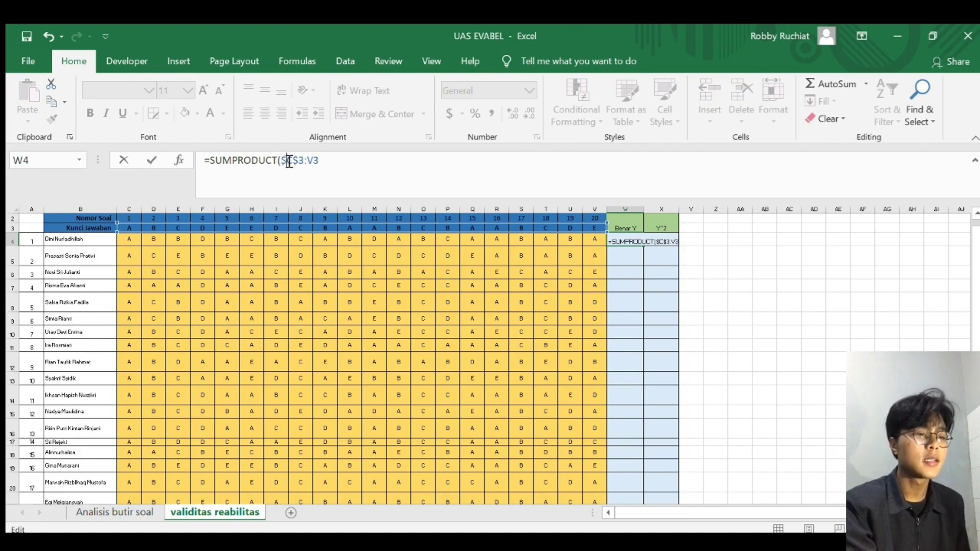
{"action": "key", "text": "Right"}
{"action": "key", "text": "Right"}
{"action": "key", "text": "Right"}
{"action": "key", "text": "Right"}
{"action": "type", "text": "$V"}
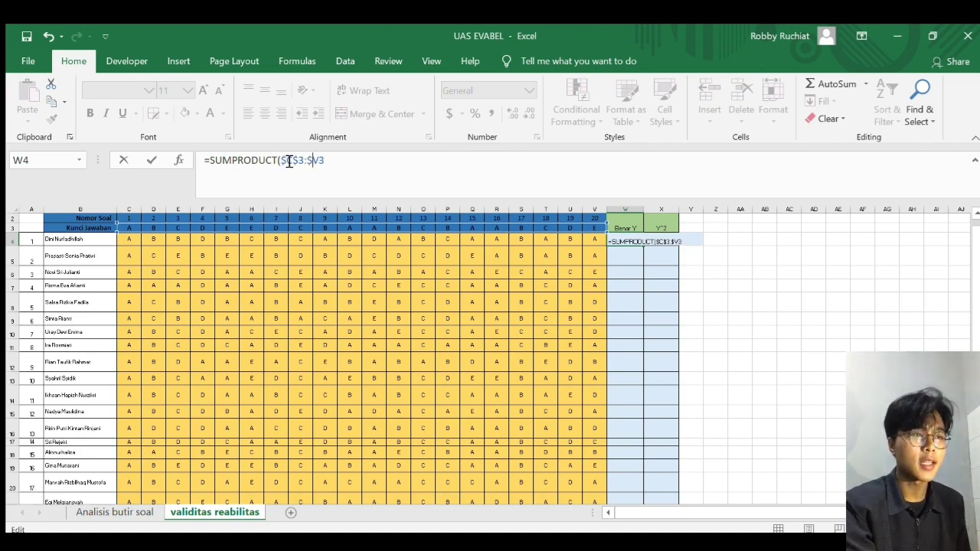
{"action": "type", "text": "$3"}
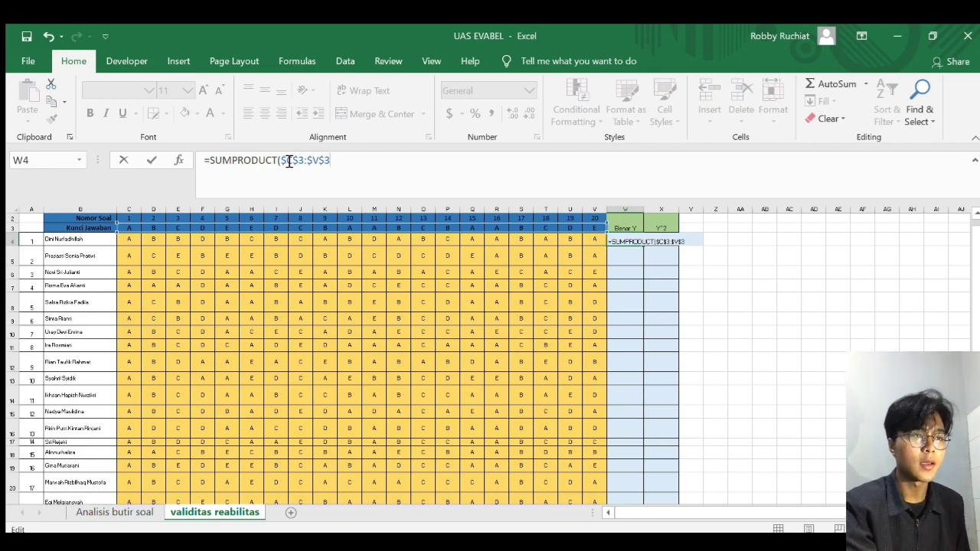
Complete the W4 formula as =SUMPRODUCT(($C$3:$V$3=C4:V4)*1) and commit it.
{"action": "type", "text": "="}
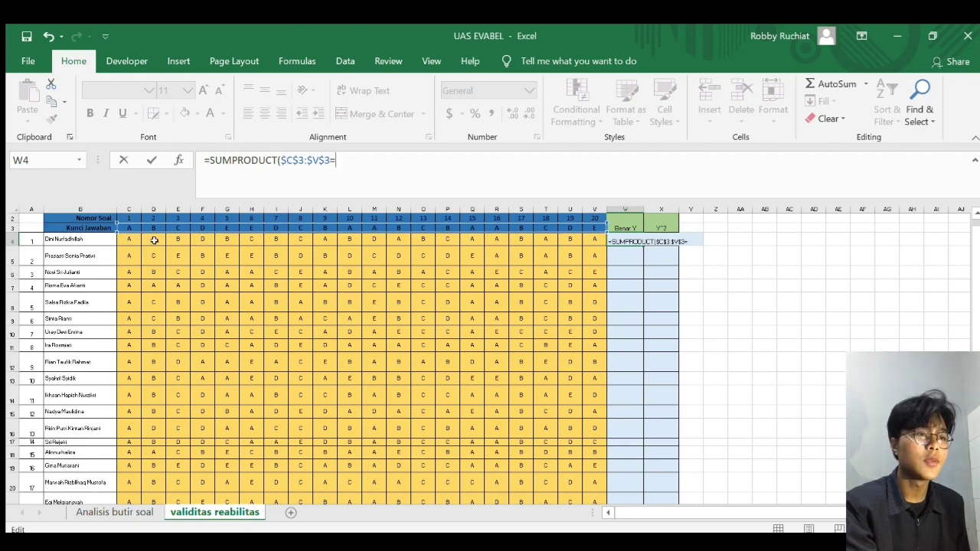
{"action": "left_click_drag", "start_coordinate": [127, 239], "coordinate": [593, 244]}
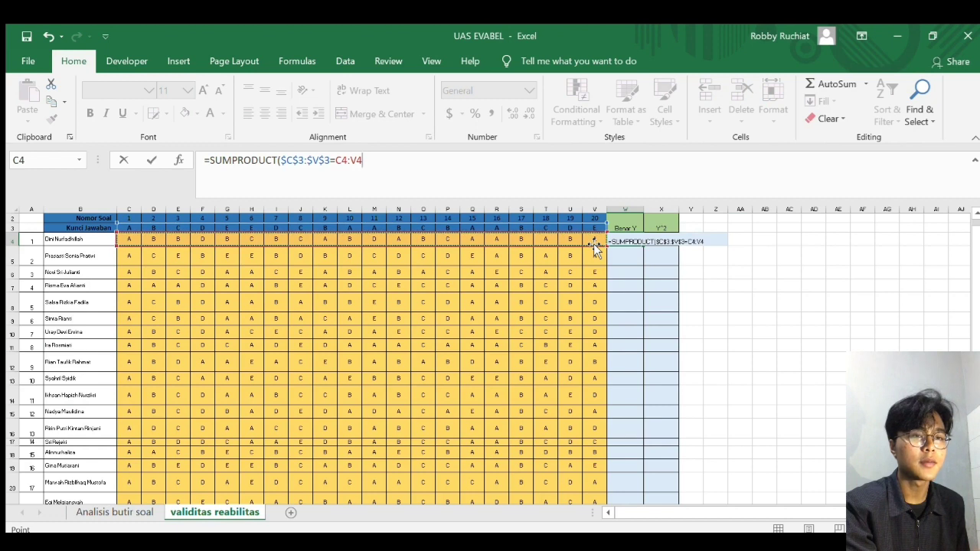
{"action": "type", "text": ")"}
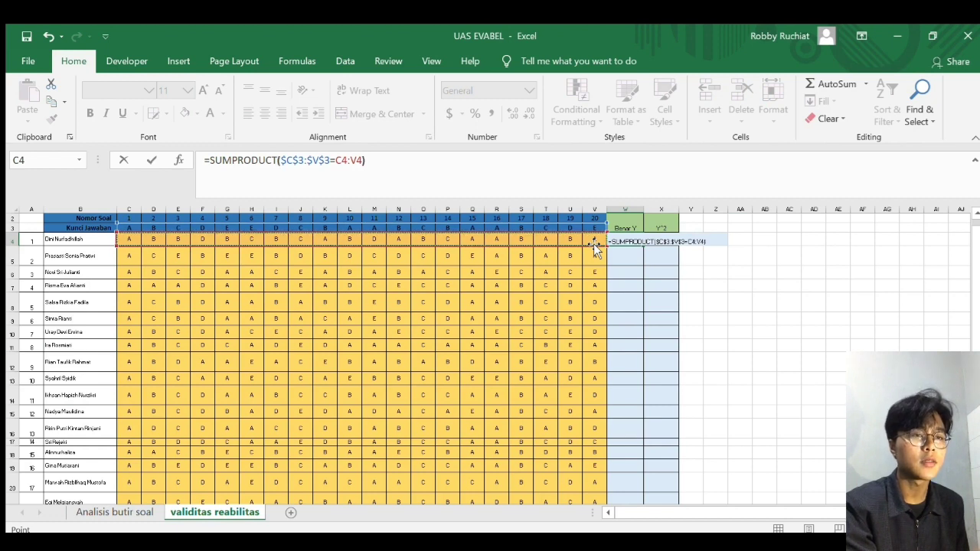
{"action": "type", "text": "*"}
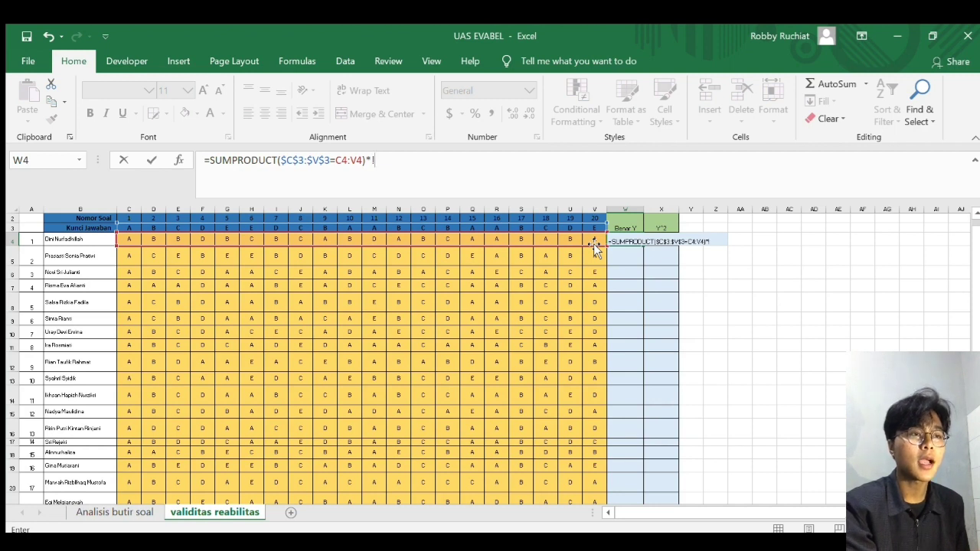
{"action": "type", "text": "1)"}
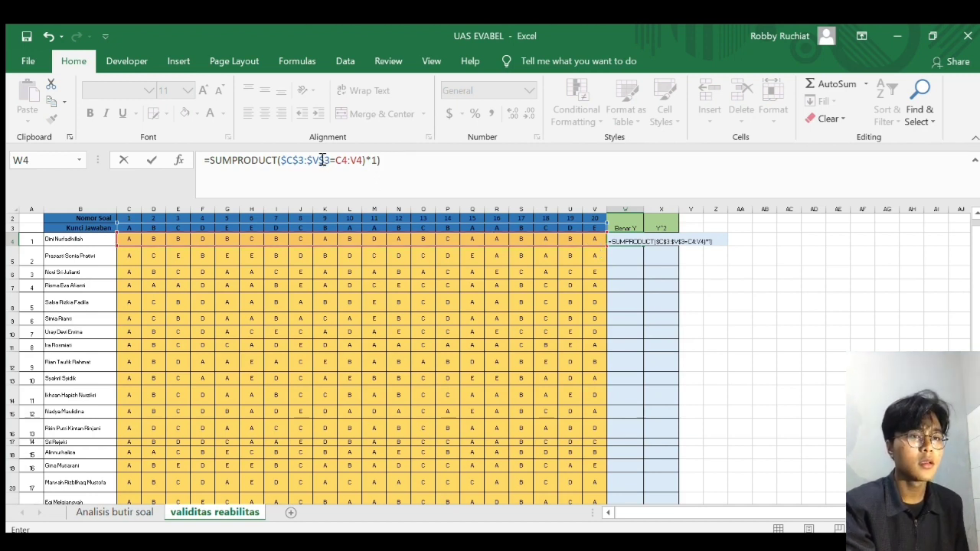
{"action": "left_click", "coordinate": [284, 161]}
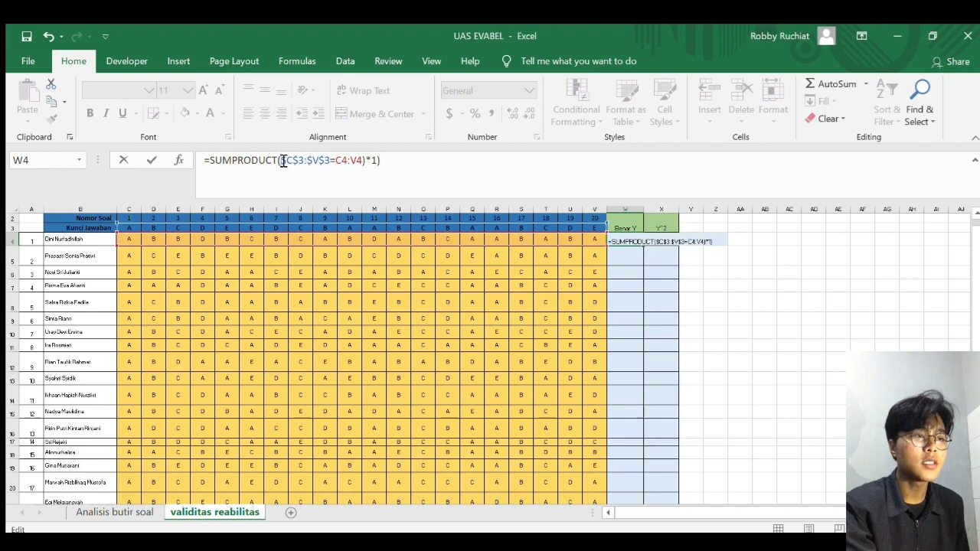
{"action": "type", "text": "("}
{"action": "left_click", "coordinate": [422, 164]}
{"action": "key", "text": "Return"}
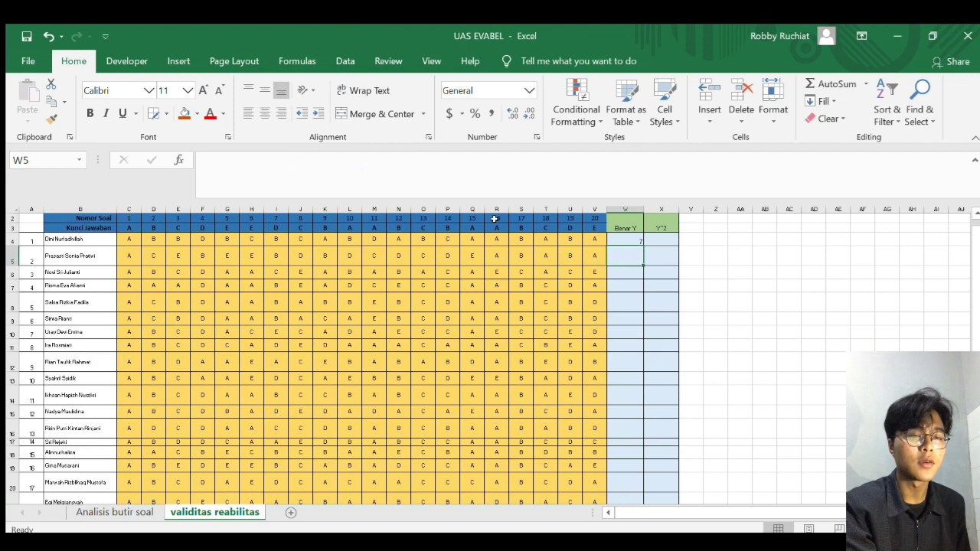
Fill the Benar Y formula from W4 down through W27 for all the students.
{"action": "left_click", "coordinate": [630, 239]}
{"action": "left_click_drag", "start_coordinate": [642, 244], "coordinate": [635, 477]}
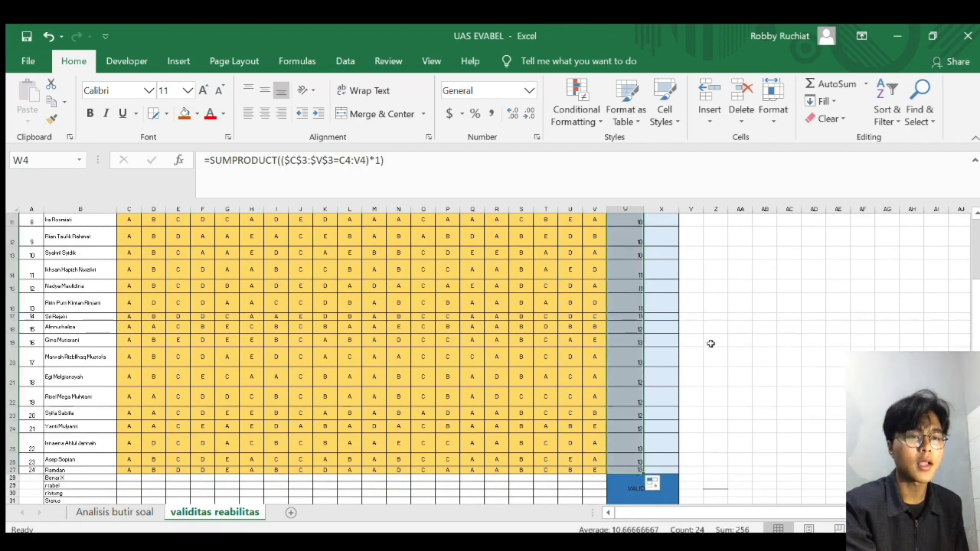
{"action": "scroll", "coordinate": [726, 339], "scroll_direction": "up", "scroll_amount": 4}
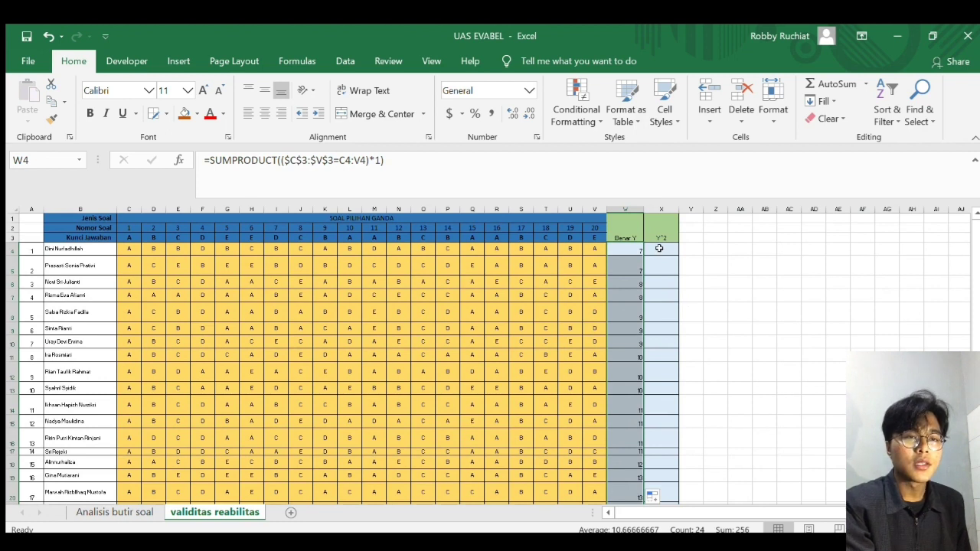
Enter the formula =W4^2 in X4, the first cell of the Y^2 column.
{"action": "left_click", "coordinate": [660, 249]}
{"action": "type", "text": "="}
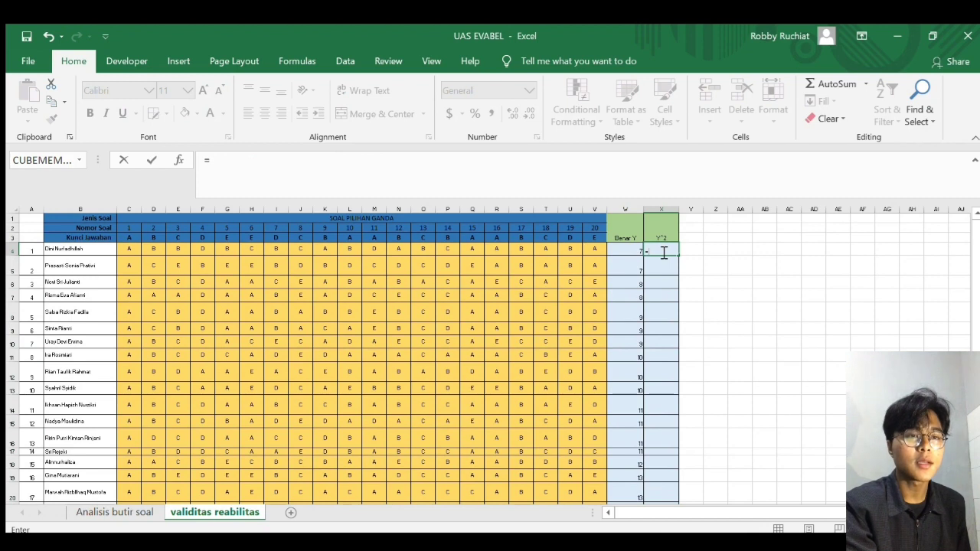
{"action": "key", "text": "Left"}
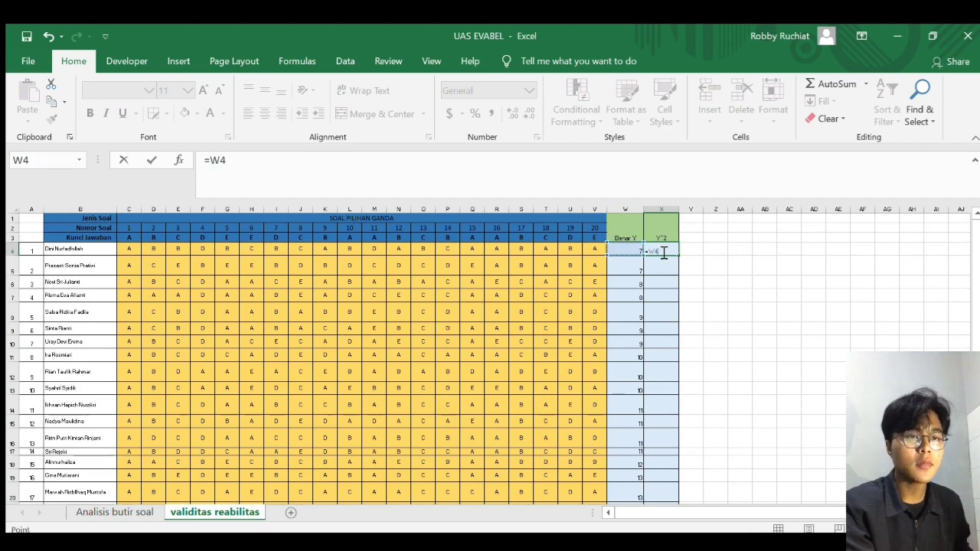
{"action": "type", "text": "^2"}
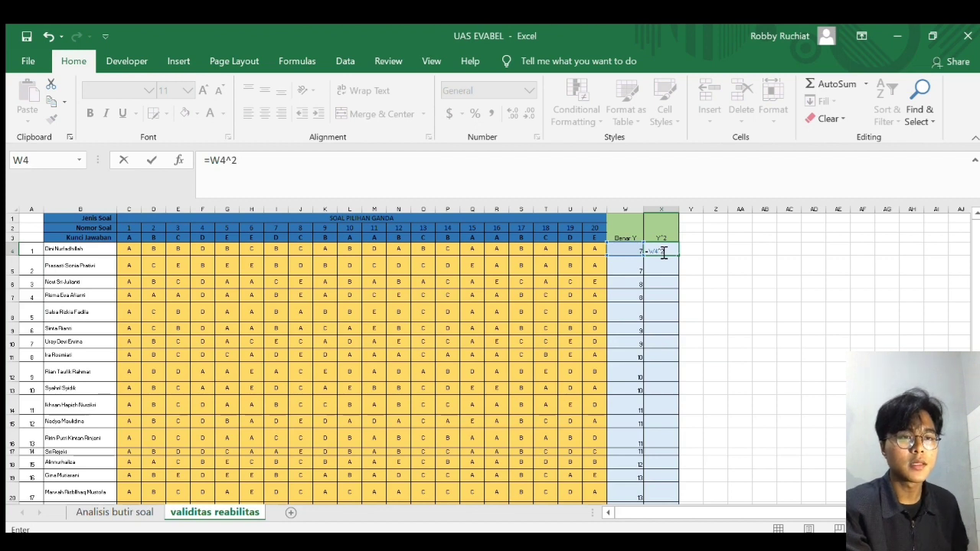
{"action": "key", "text": "Return"}
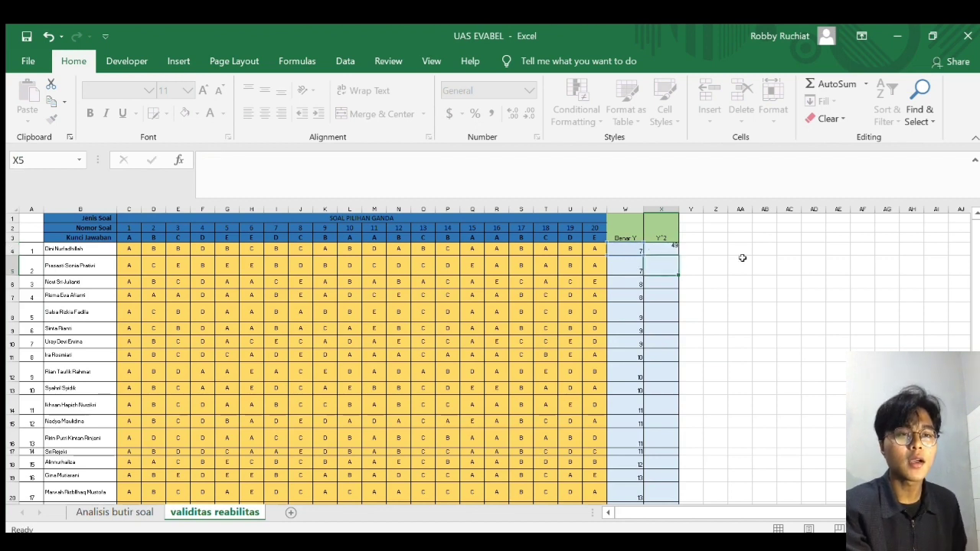
Fill the Y^2 formula from X4 down through X27.
{"action": "left_click_drag", "start_coordinate": [679, 274], "coordinate": [662, 483]}
{"action": "left_click", "coordinate": [655, 252]}
{"action": "scroll", "coordinate": [624, 323], "scroll_direction": "up", "scroll_amount": 1}
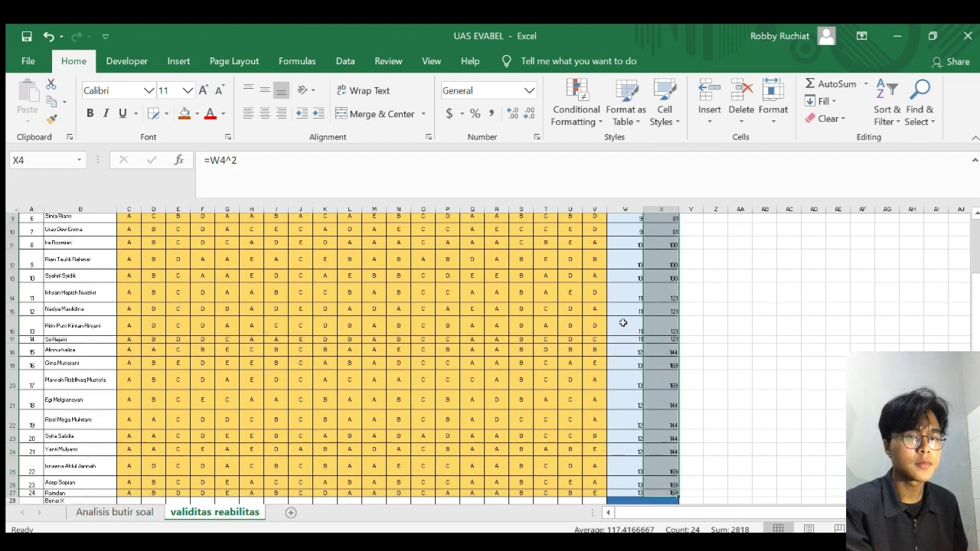
{"action": "scroll", "coordinate": [623, 322], "scroll_direction": "up", "scroll_amount": 3}
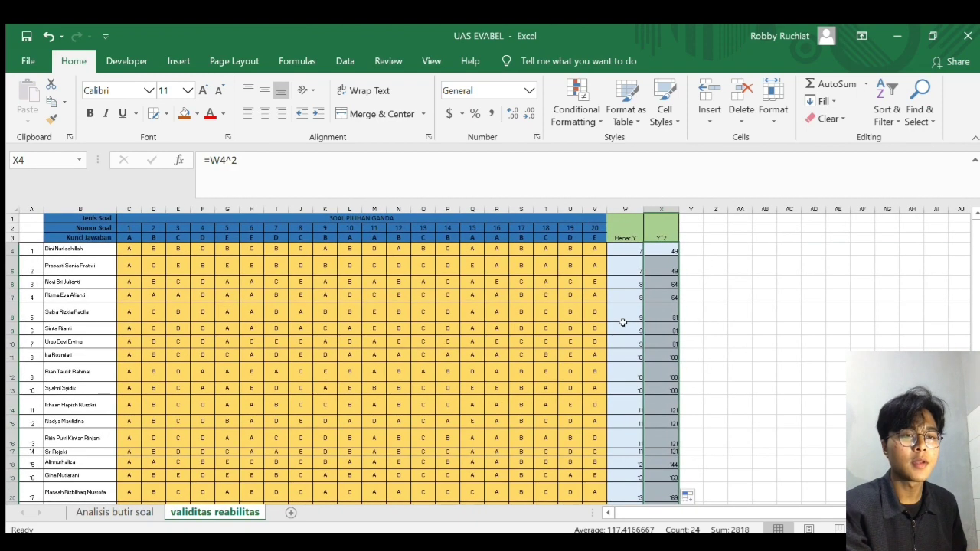
Enter the formula =COUNTIF(C4:C27,C3) in C28, the first cell of the Benar X row.
{"action": "scroll", "coordinate": [624, 323], "scroll_direction": "down", "scroll_amount": 5}
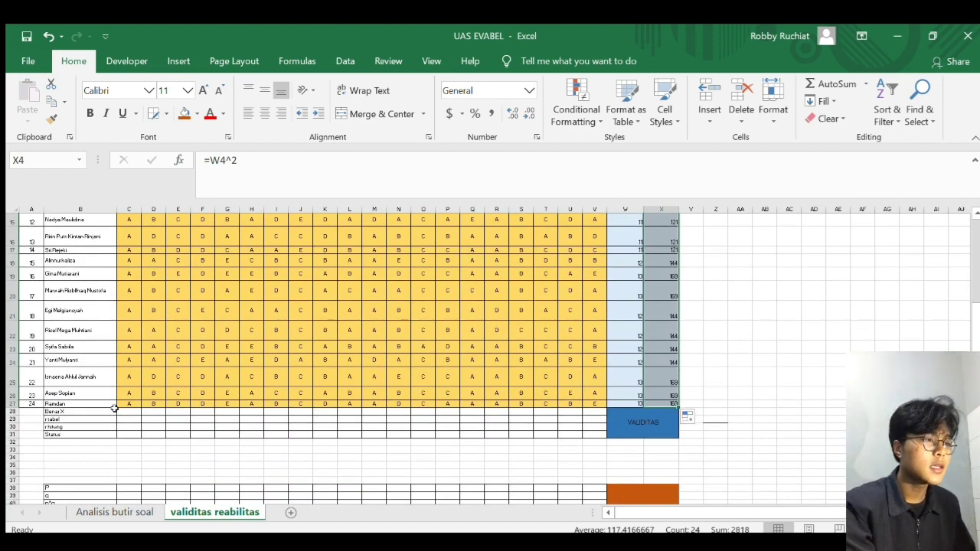
{"action": "left_click", "coordinate": [127, 412]}
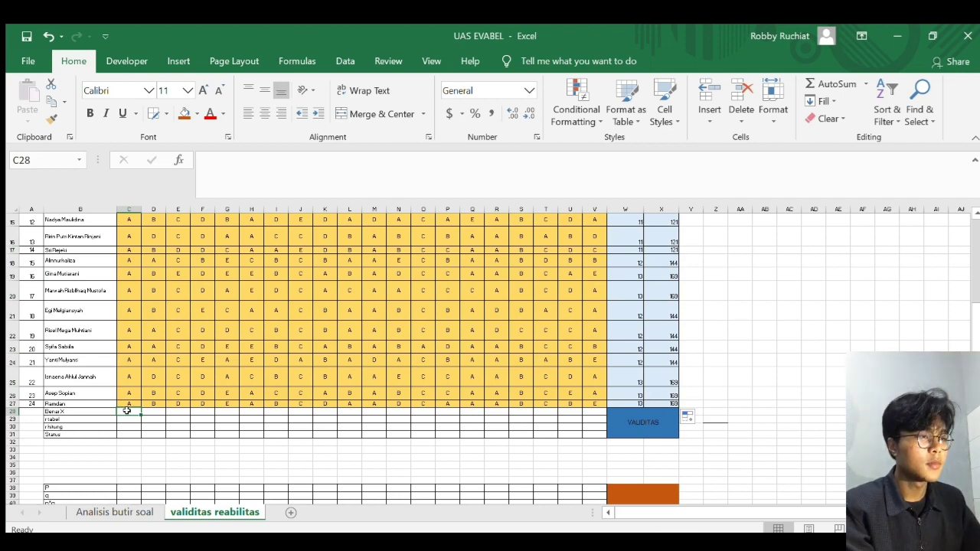
{"action": "type", "text": "="}
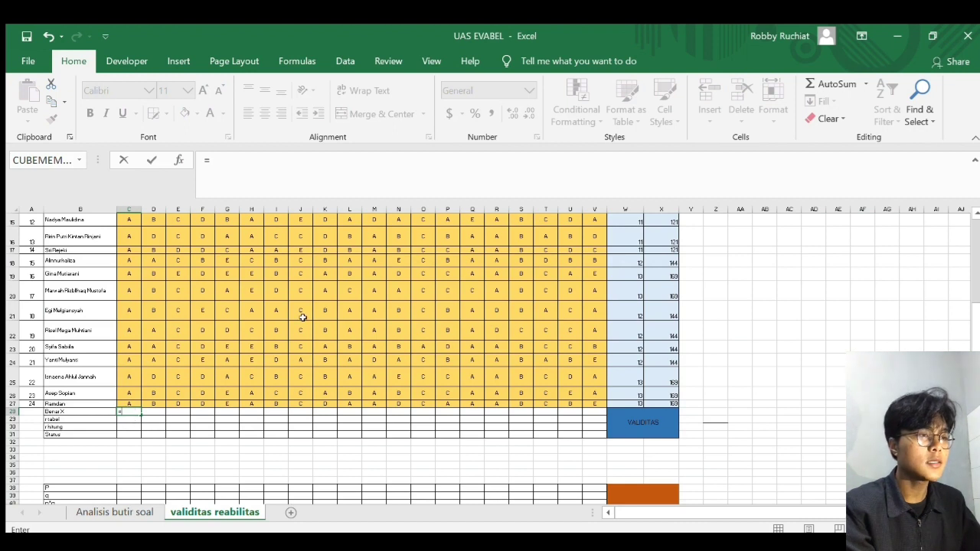
{"action": "type", "text": "co"}
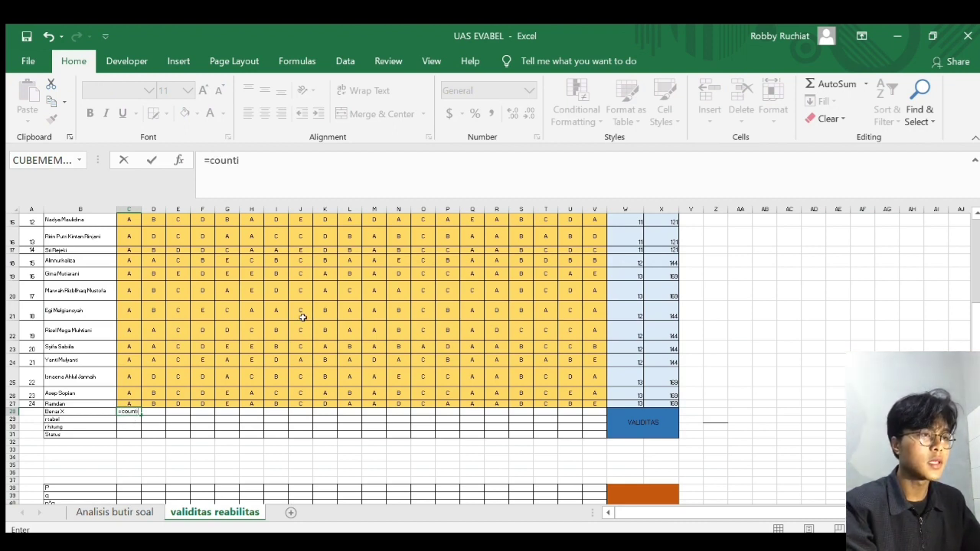
{"action": "type", "text": "unti"}
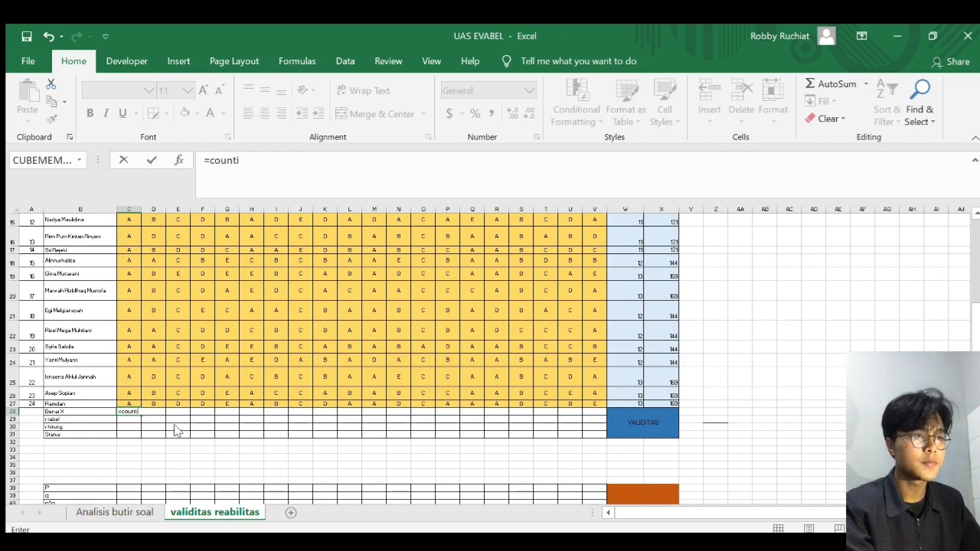
{"action": "key", "text": "Tab"}
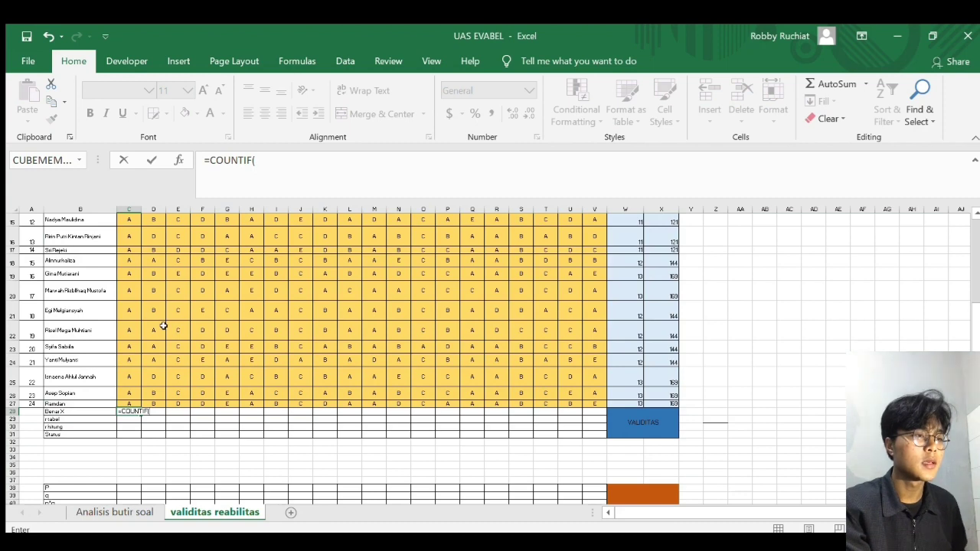
{"action": "scroll", "coordinate": [162, 326], "scroll_direction": "up", "scroll_amount": 1}
{"action": "scroll", "coordinate": [163, 326], "scroll_direction": "up", "scroll_amount": 4}
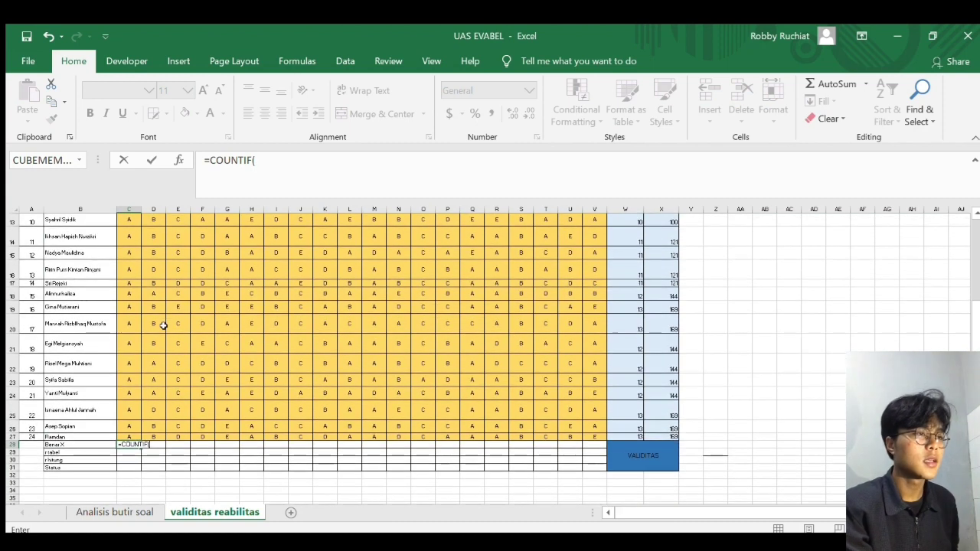
{"action": "left_click_drag", "start_coordinate": [129, 249], "coordinate": [127, 466]}
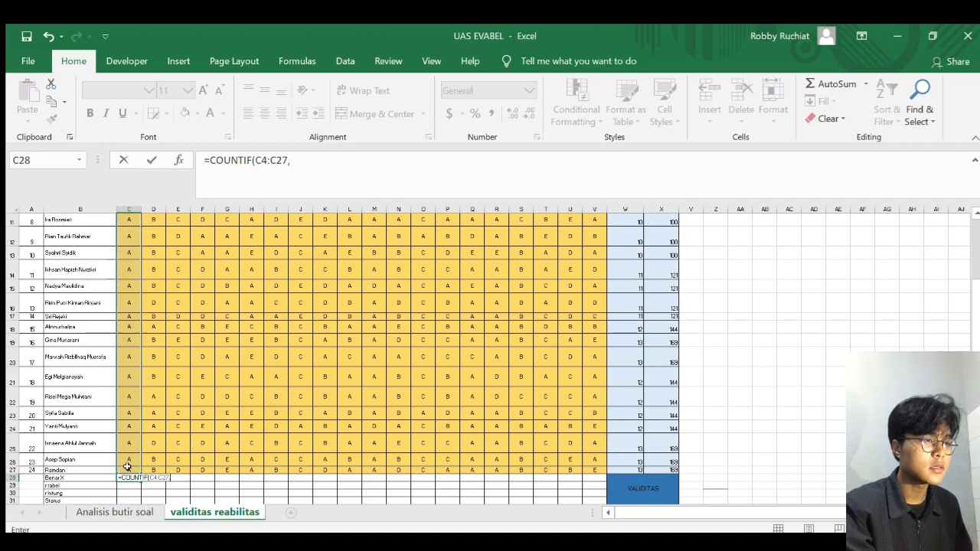
{"action": "scroll", "coordinate": [158, 376], "scroll_direction": "up", "scroll_amount": 4}
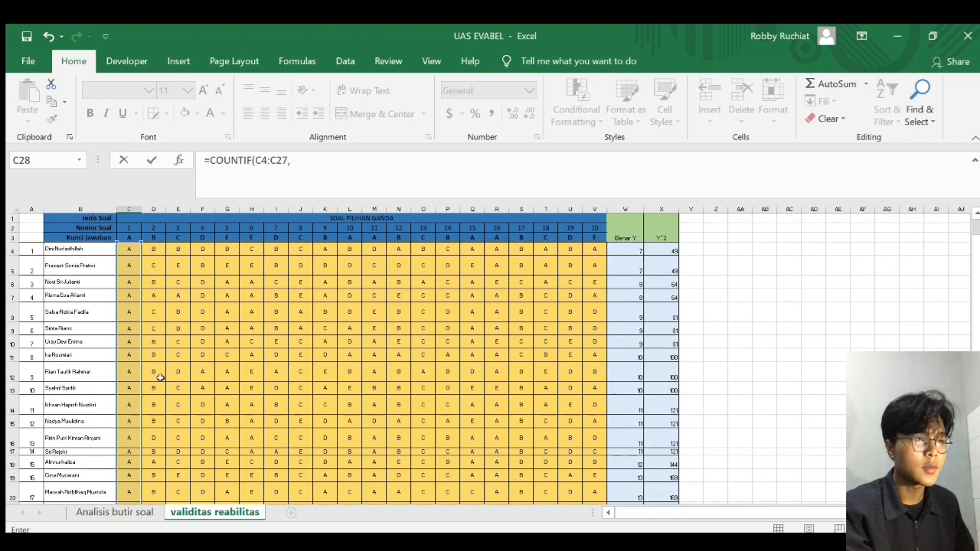
{"action": "left_click", "coordinate": [131, 236]}
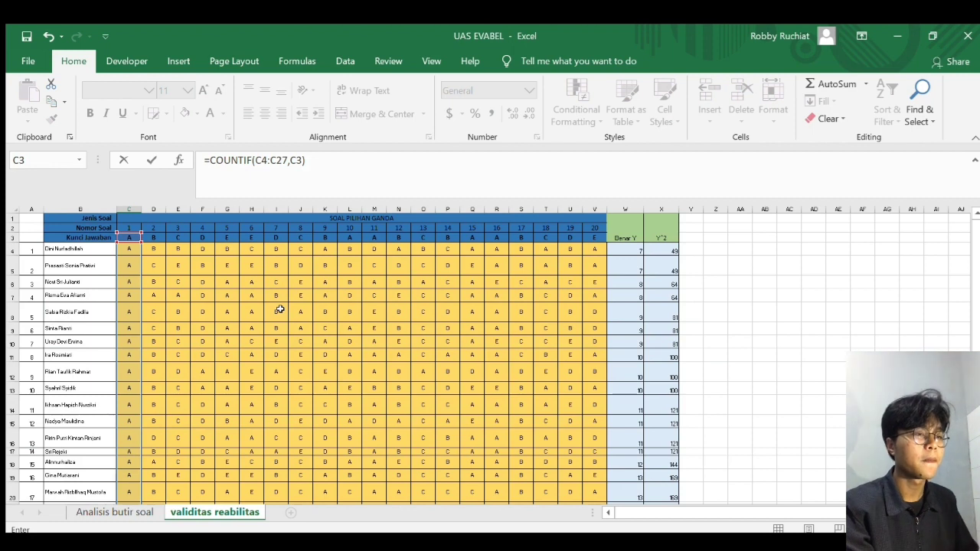
{"action": "key", "text": "Return"}
Fill the Benar X formula from C28 across through V28 for all 20 questions.
{"action": "scroll", "coordinate": [280, 308], "scroll_direction": "down", "scroll_amount": 3}
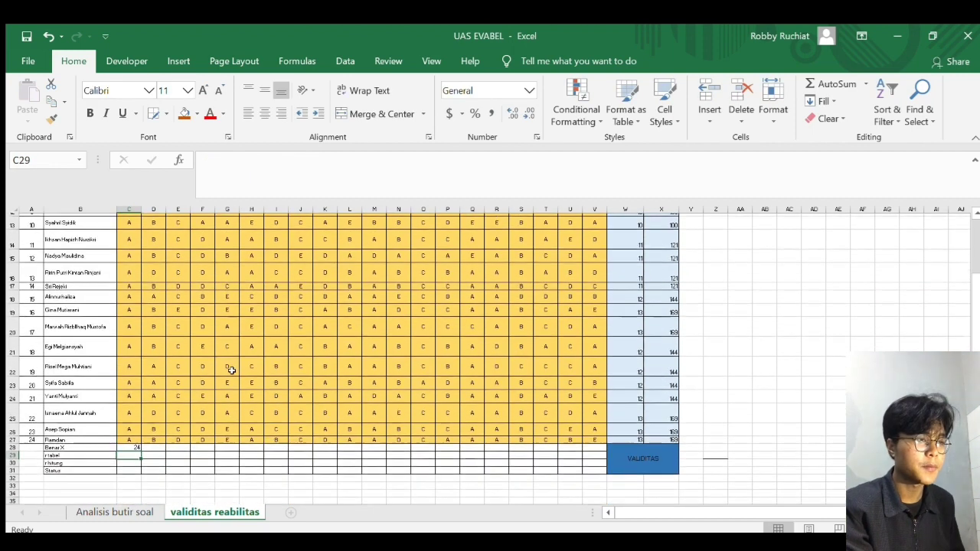
{"action": "left_click", "coordinate": [133, 431]}
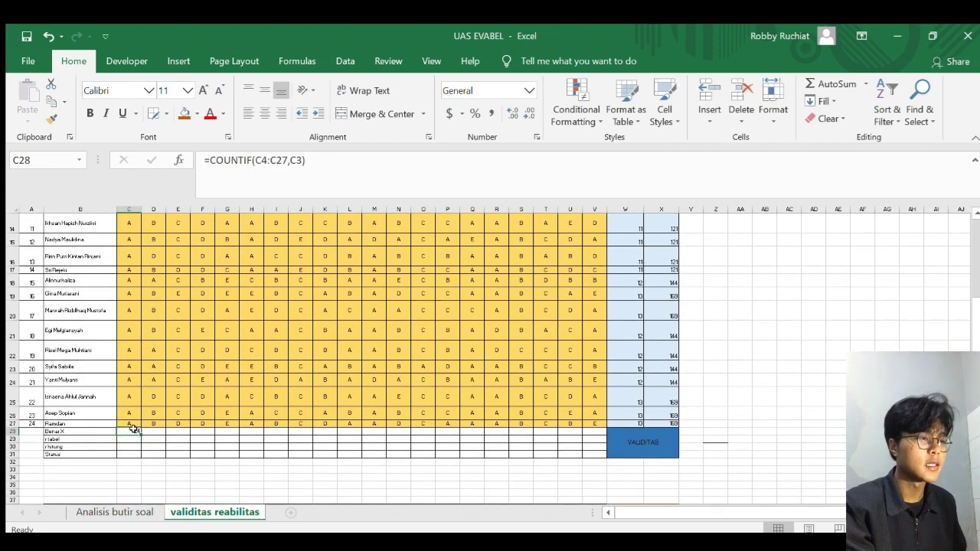
{"action": "left_click_drag", "start_coordinate": [141, 434], "coordinate": [602, 430]}
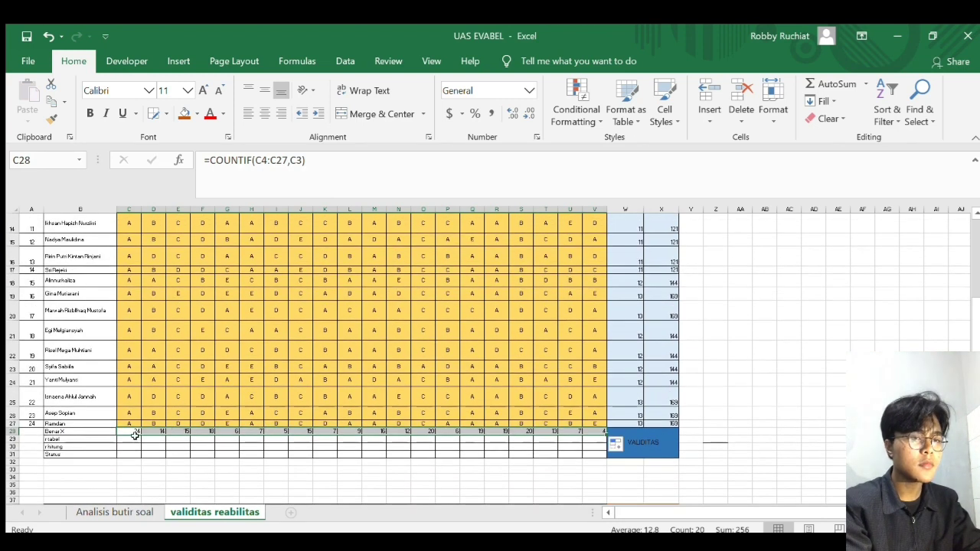
Enter 0.4044 as the r tabel value in C29 and fill it across through V29.
{"action": "left_click", "coordinate": [134, 438]}
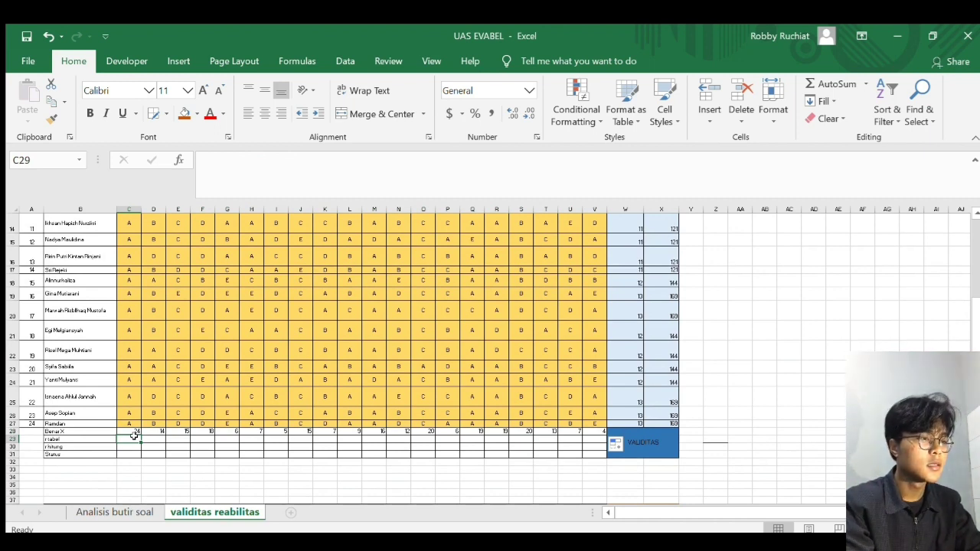
{"action": "type", "text": "0.4044"}
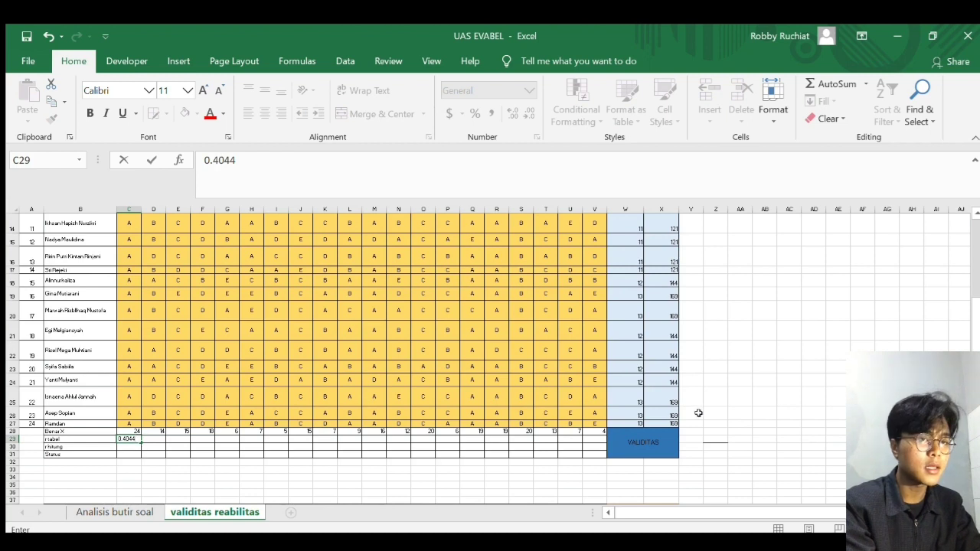
{"action": "left_click", "coordinate": [146, 449]}
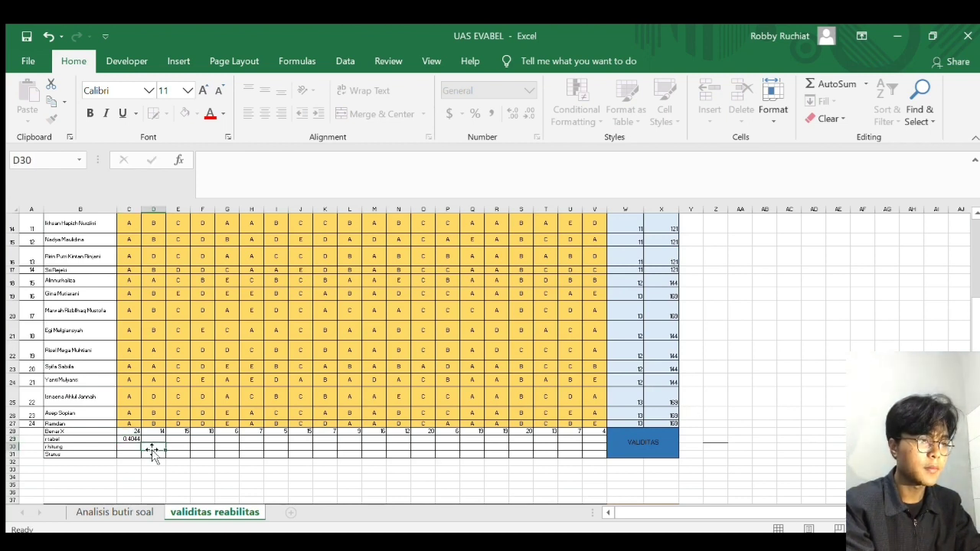
{"action": "left_click", "coordinate": [130, 437]}
{"action": "left_click_drag", "start_coordinate": [138, 439], "coordinate": [602, 450]}
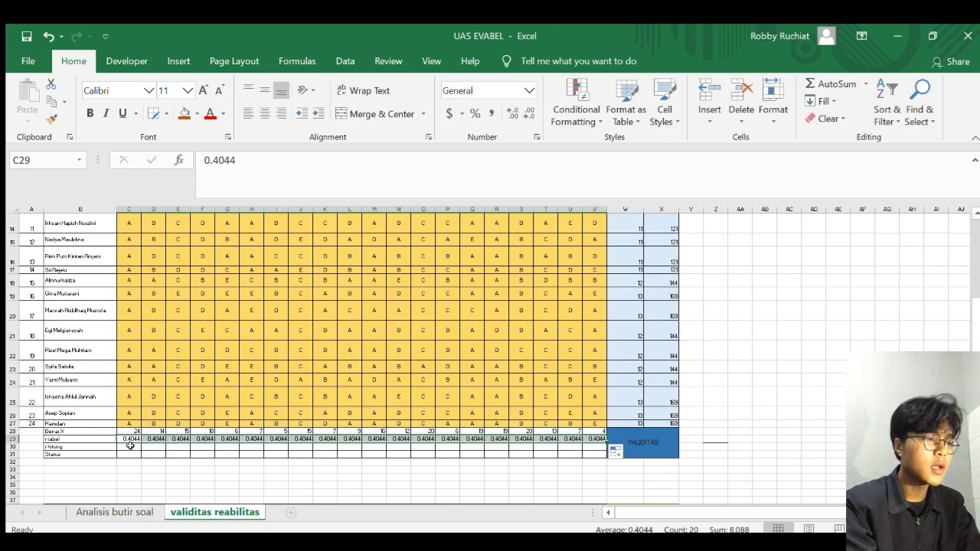
Copy the SOAL PILIHAN GANDA header block with question numbers and answer key from C1:V3 and paste it at Y1.
{"action": "scroll", "coordinate": [400, 373], "scroll_direction": "right", "scroll_amount": 1}
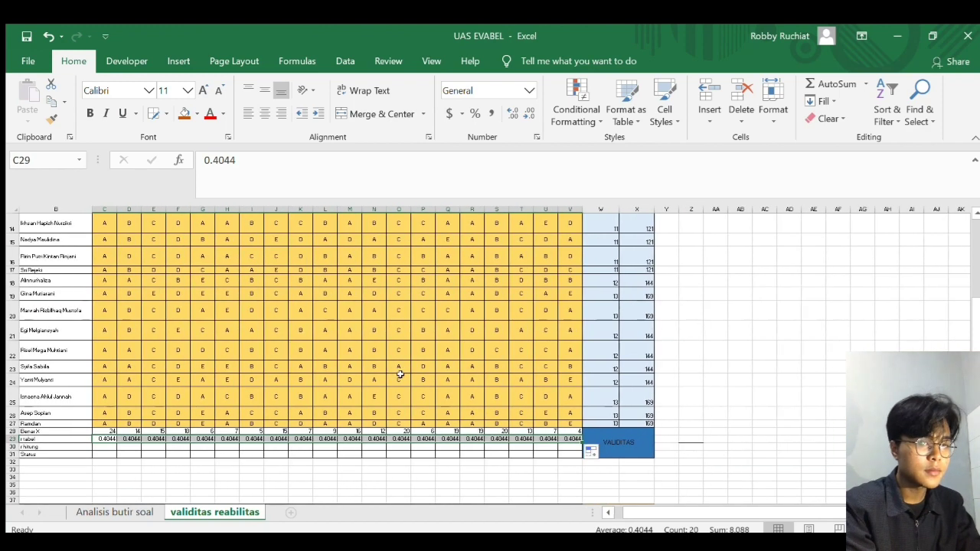
{"action": "scroll", "coordinate": [400, 374], "scroll_direction": "up", "scroll_amount": 5}
{"action": "scroll", "coordinate": [400, 374], "scroll_direction": "right", "scroll_amount": 2}
{"action": "scroll", "coordinate": [399, 374], "scroll_direction": "right", "scroll_amount": 1}
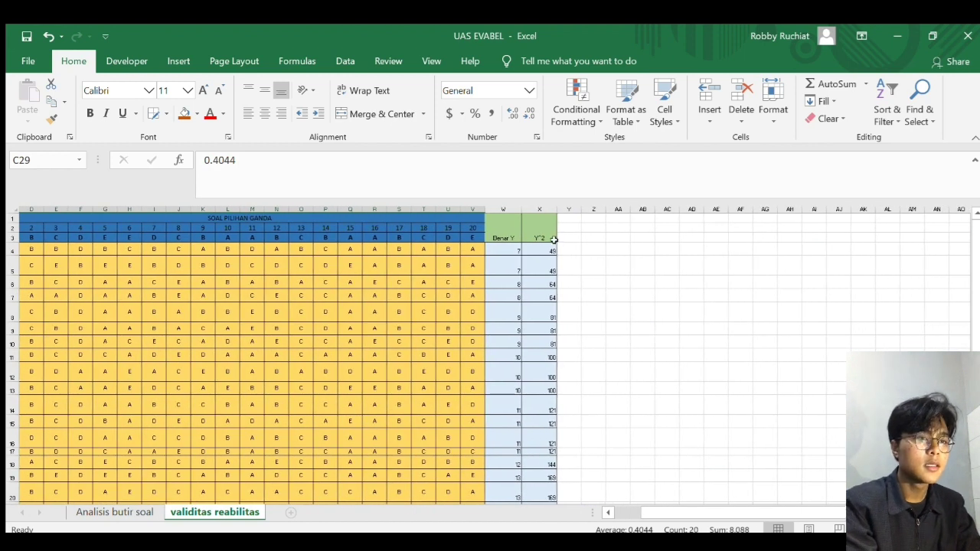
{"action": "scroll", "coordinate": [409, 236], "scroll_direction": "left", "scroll_amount": 3}
{"action": "left_click_drag", "start_coordinate": [122, 218], "coordinate": [264, 233]}
{"action": "left_click_drag", "start_coordinate": [454, 234], "coordinate": [595, 235]}
{"action": "key", "text": "ctrl+c"}
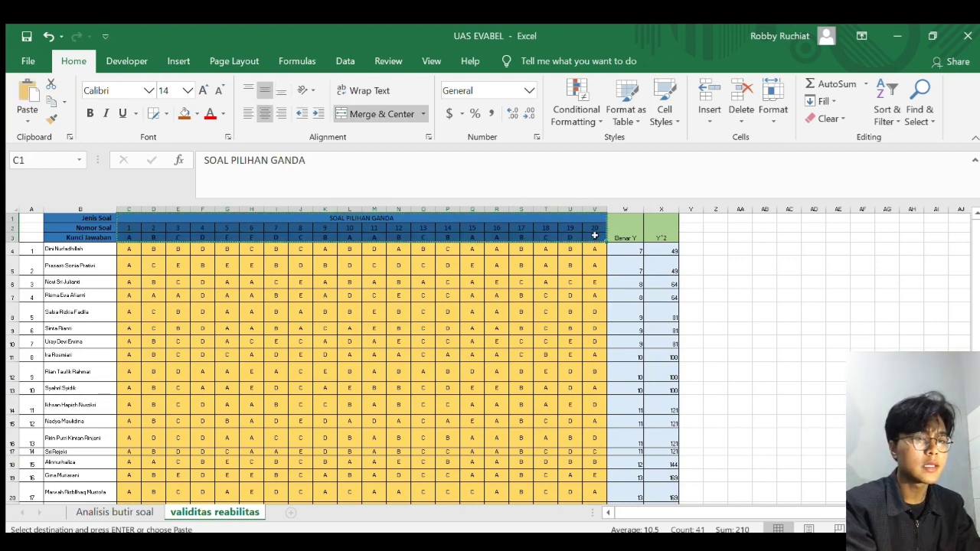
{"action": "left_click", "coordinate": [689, 218]}
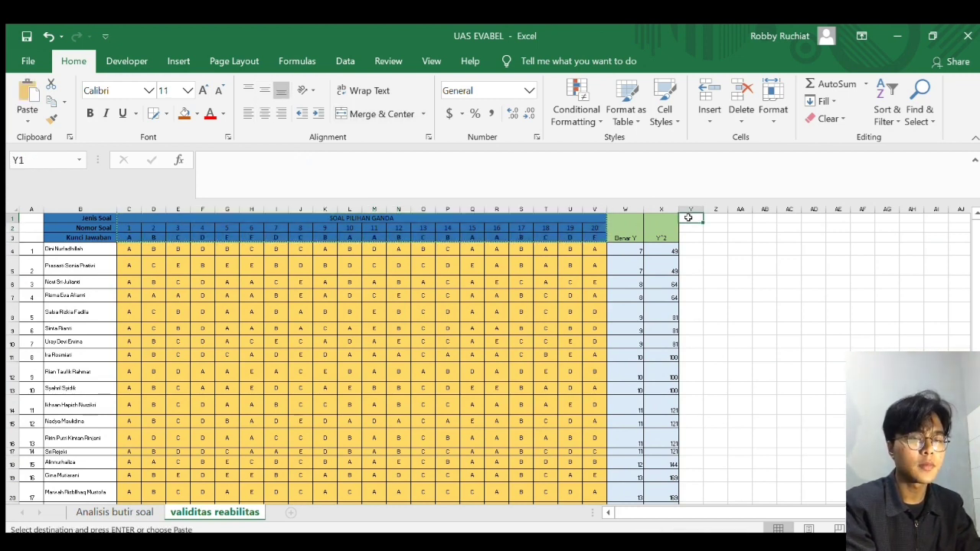
{"action": "key", "text": "ctrl+v"}
Start an IF formula in Y4 that compares the first student's answer in C4 with the answer key in C3.
{"action": "scroll", "coordinate": [735, 323], "scroll_direction": "right", "scroll_amount": 5}
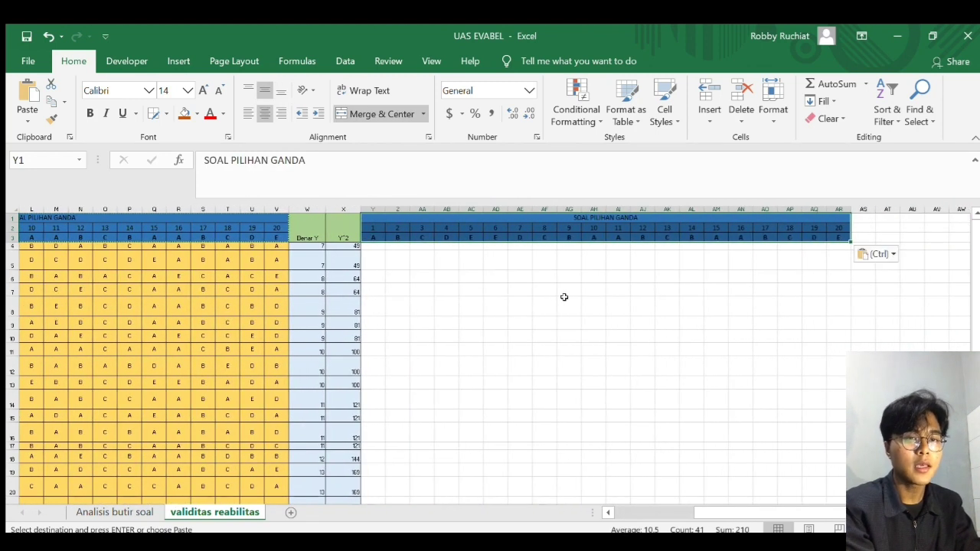
{"action": "scroll", "coordinate": [565, 298], "scroll_direction": "left", "scroll_amount": 2}
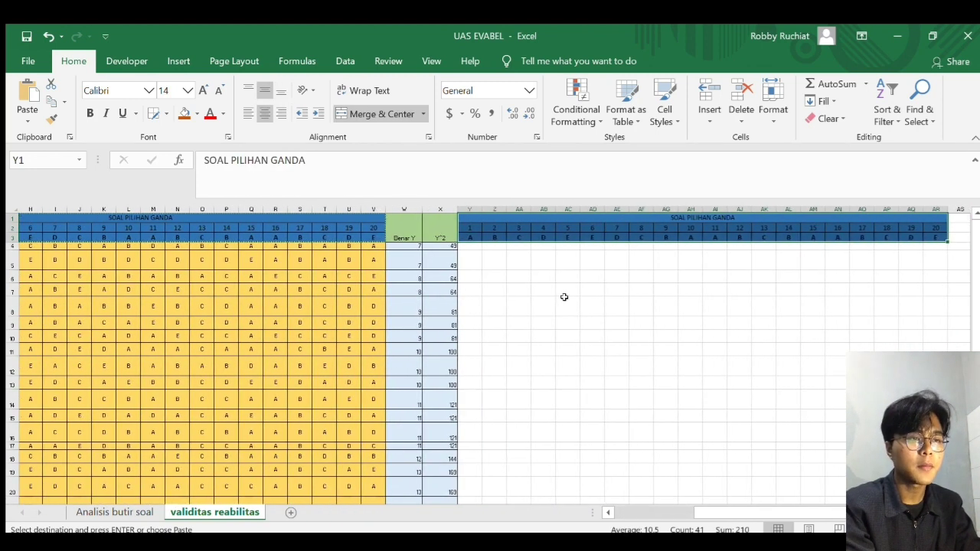
{"action": "left_click", "coordinate": [471, 243]}
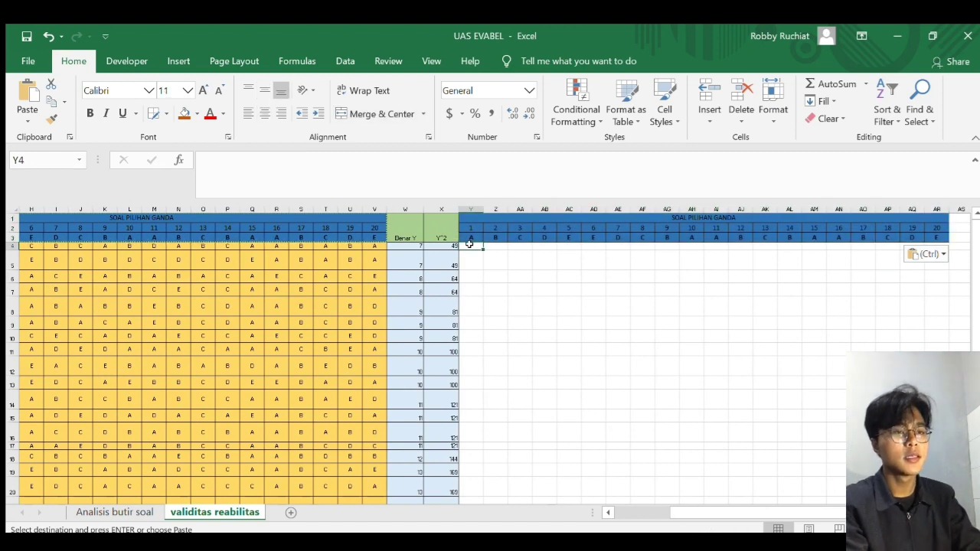
{"action": "type", "text": "="}
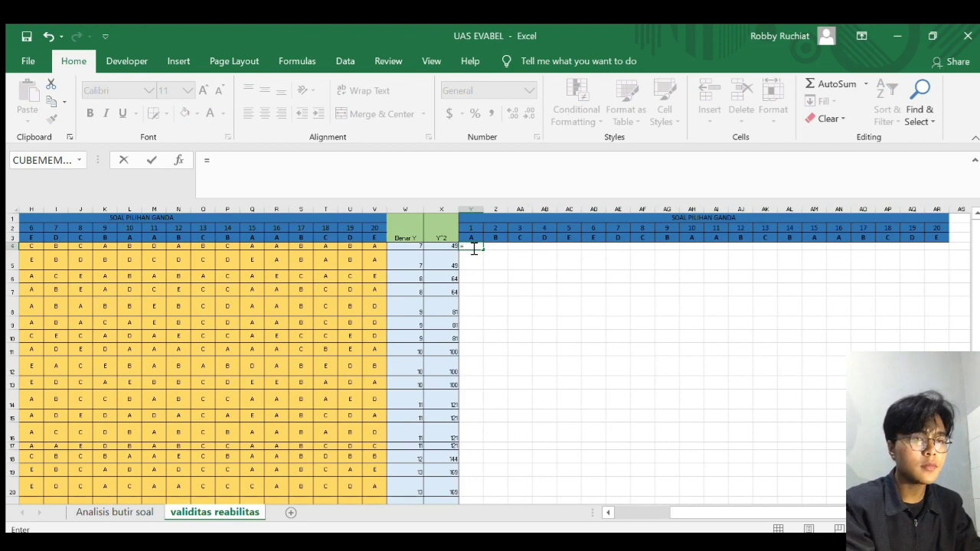
{"action": "type", "text": "if"}
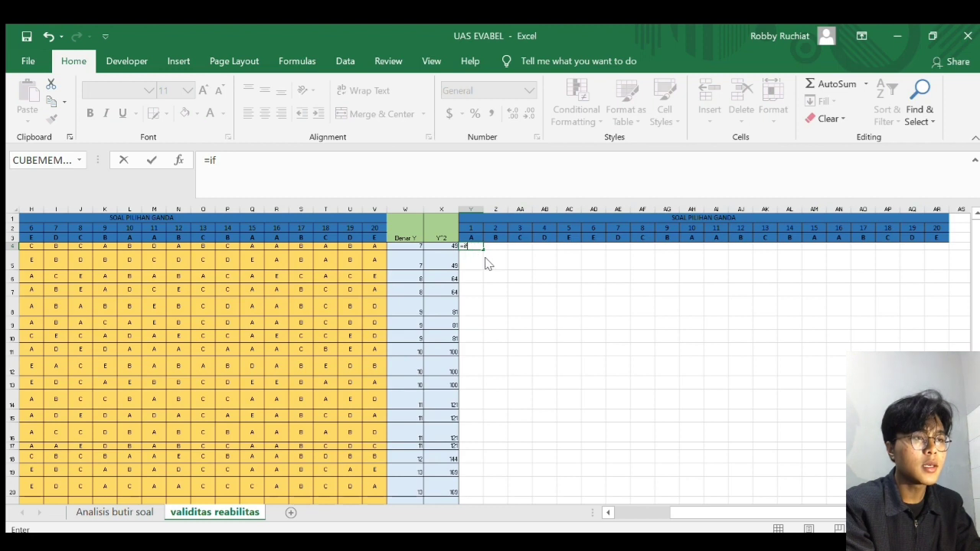
{"action": "key", "text": "Tab"}
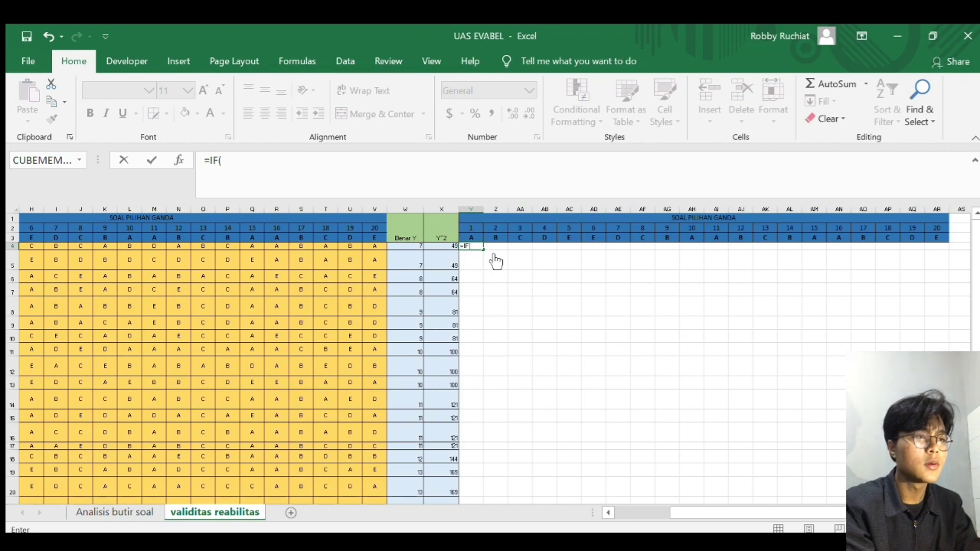
{"action": "scroll", "coordinate": [335, 265], "scroll_direction": "left", "scroll_amount": 3}
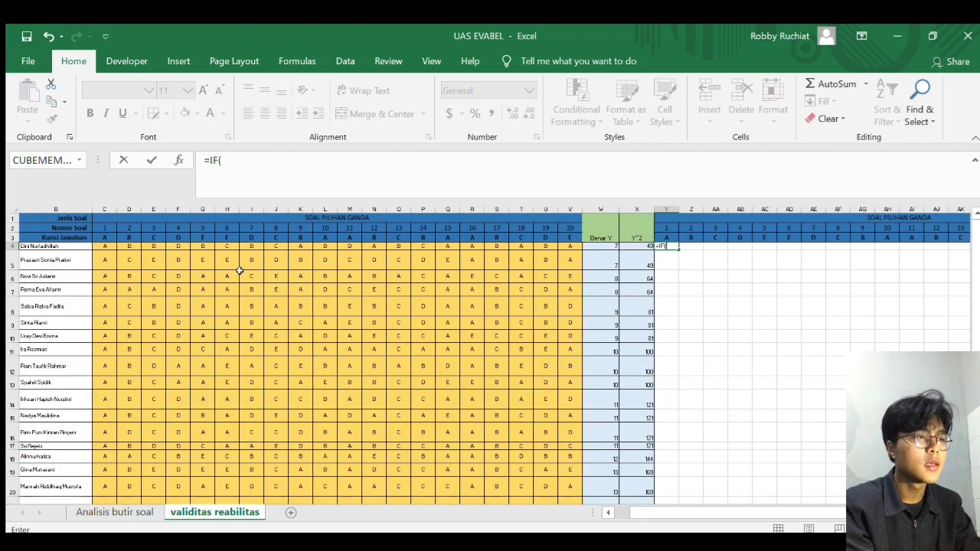
{"action": "left_click", "coordinate": [103, 245]}
{"action": "type", "text": "="}
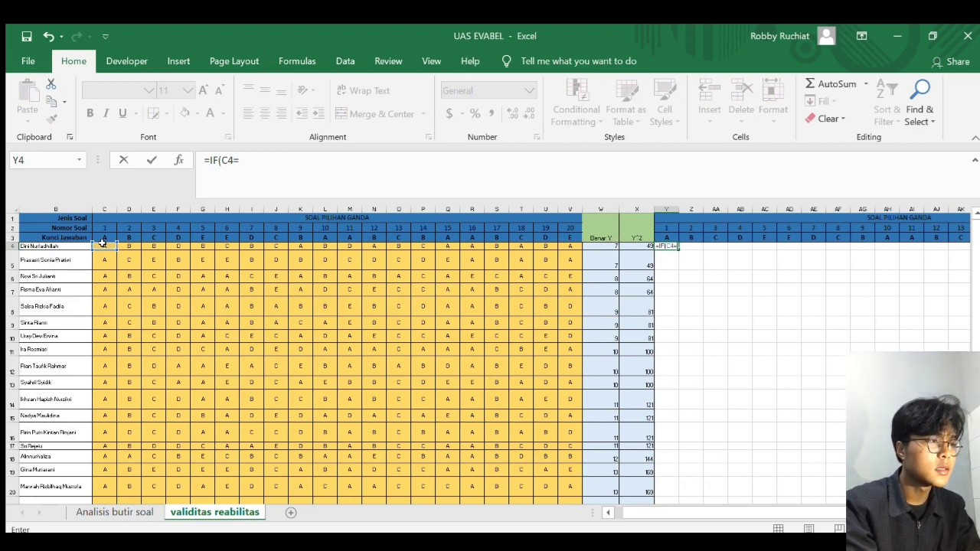
{"action": "left_click", "coordinate": [106, 236]}
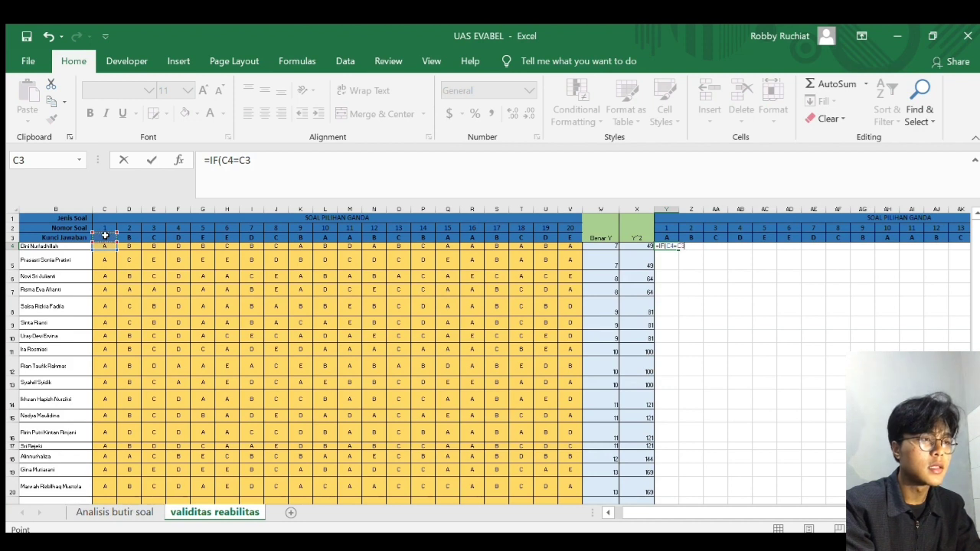
Fix the answer key row in the Y4 formula, complete it as =IF(C4=C$3,1,0) and commit it.
{"action": "left_click", "coordinate": [245, 162]}
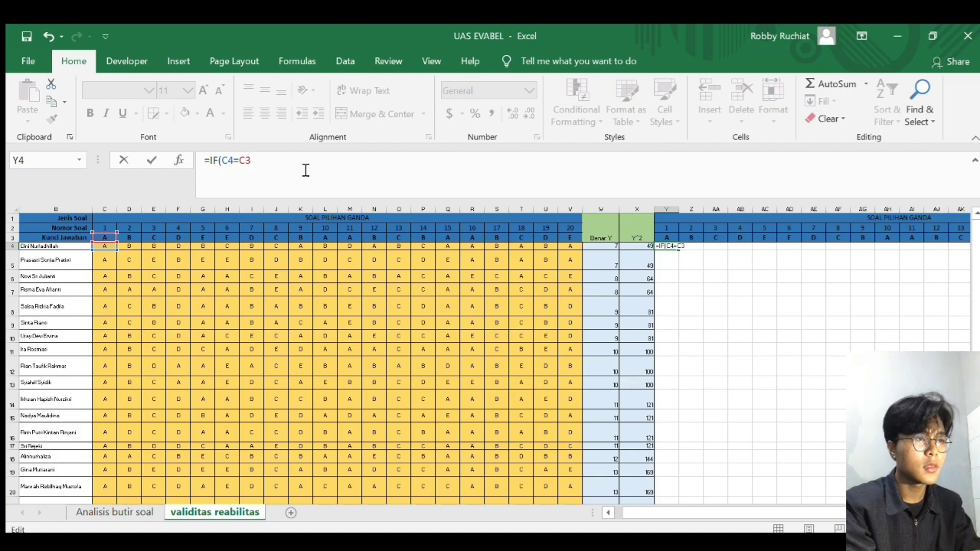
{"action": "type", "text": "$3"}
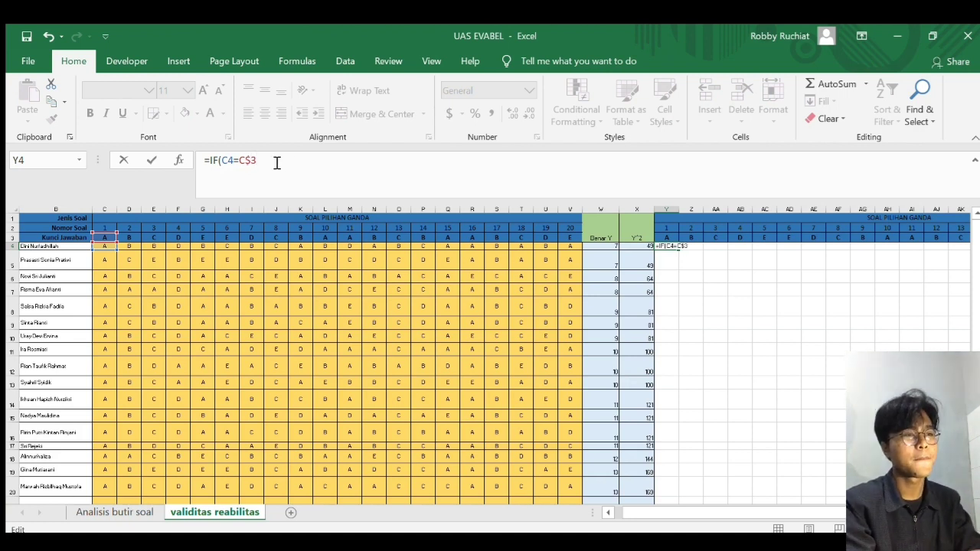
{"action": "type", "text": ","}
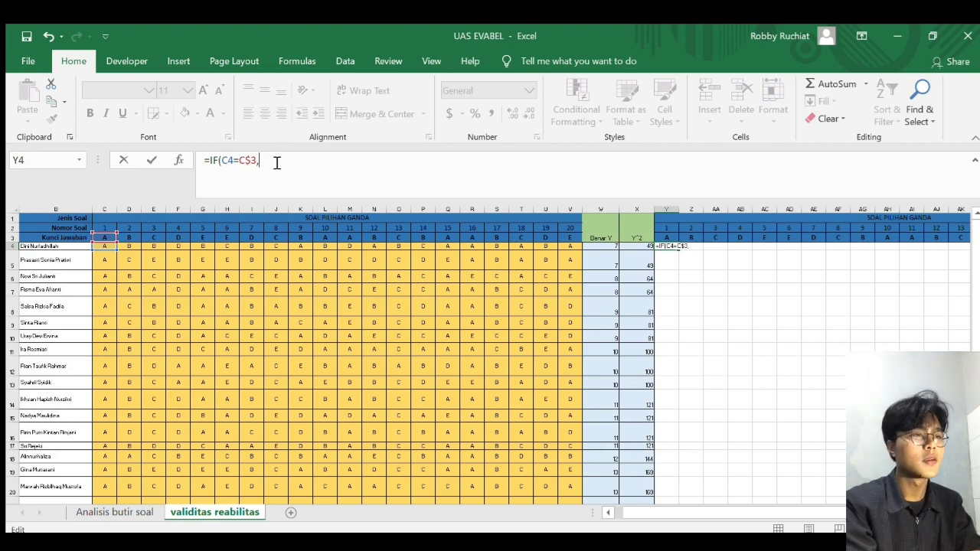
{"action": "type", "text": "1,0"}
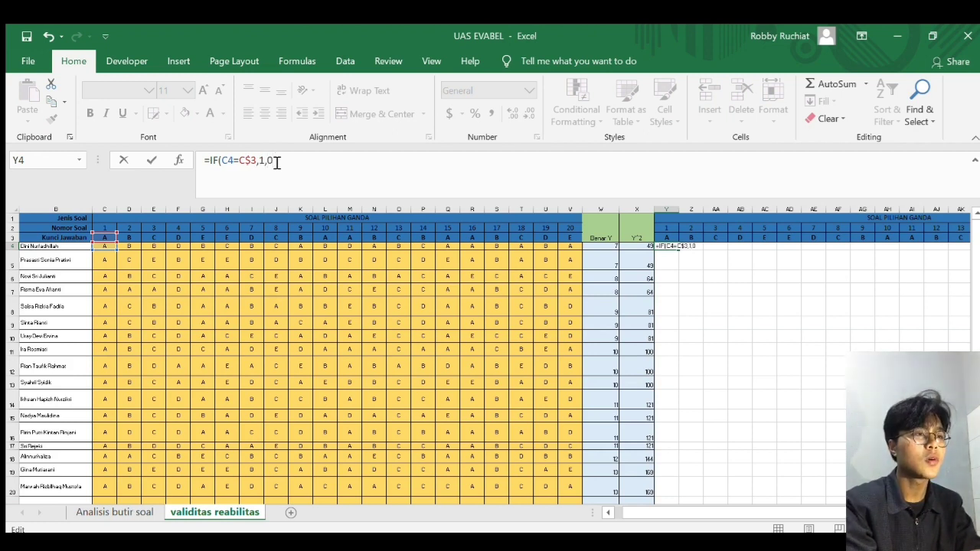
{"action": "key", "text": "Return"}
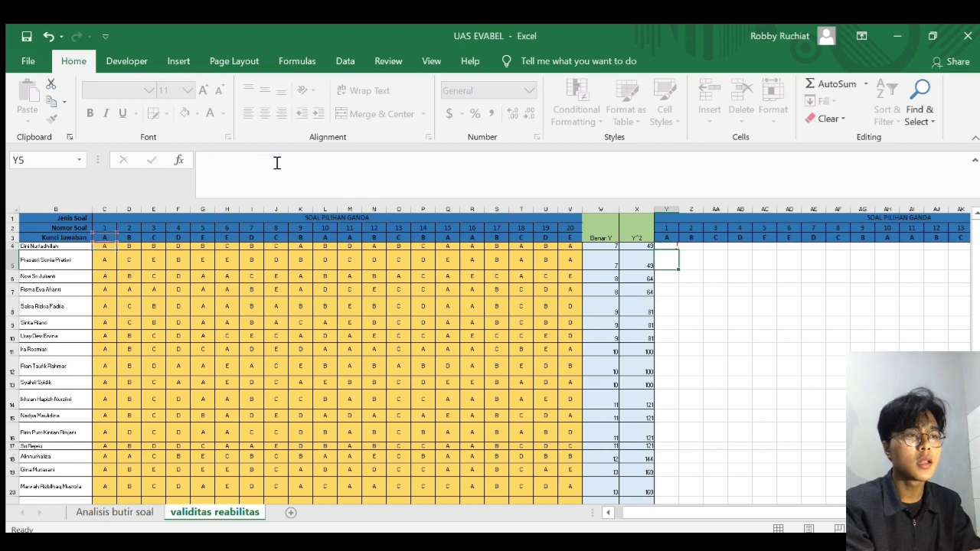
Fill the Y4 scoring formula across to column AR and down to row 27 for all students and questions.
{"action": "scroll", "coordinate": [551, 244], "scroll_direction": "right", "scroll_amount": 2}
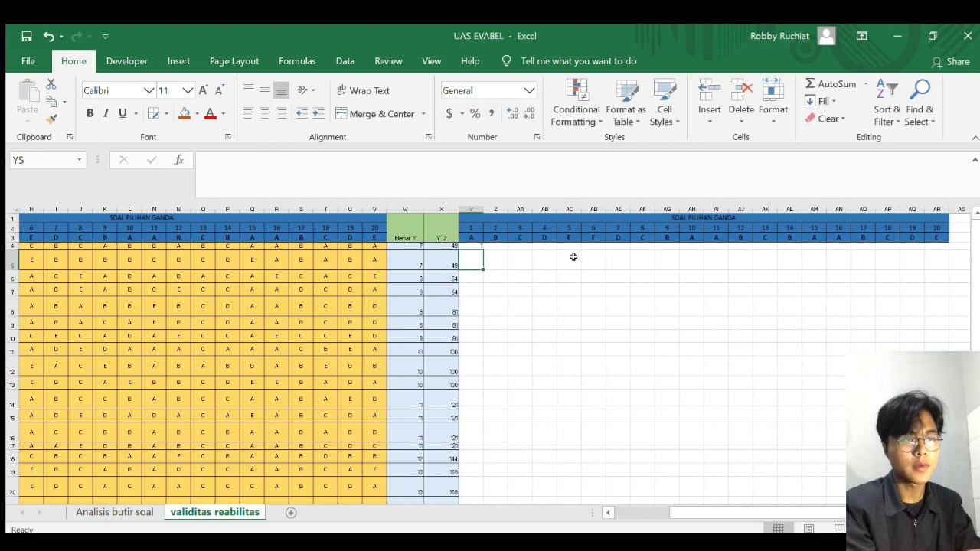
{"action": "scroll", "coordinate": [539, 276], "scroll_direction": "up", "scroll_amount": 1}
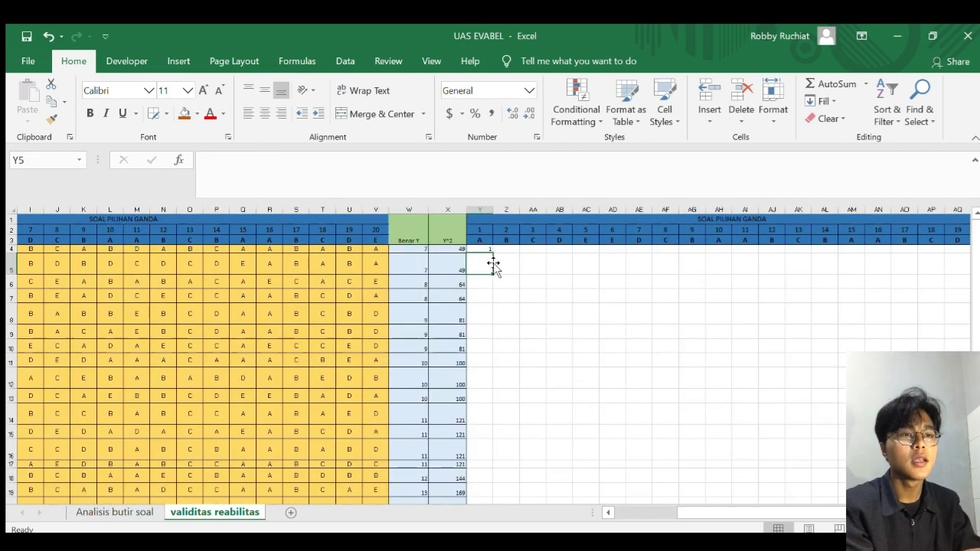
{"action": "left_click", "coordinate": [491, 251]}
{"action": "mouse_move", "coordinate": [494, 252]}
{"action": "left_mouse_down"}
{"action": "mouse_move", "coordinate": [898, 269]}
{"action": "mouse_move", "coordinate": [893, 251]}
{"action": "mouse_move", "coordinate": [884, 256]}
{"action": "mouse_move", "coordinate": [910, 252]}
{"action": "mouse_move", "coordinate": [917, 499]}
{"action": "mouse_move", "coordinate": [916, 450]}
{"action": "mouse_move", "coordinate": [917, 459]}
{"action": "left_mouse_up"}
{"action": "scroll", "coordinate": [672, 356], "scroll_direction": "up", "scroll_amount": 2}
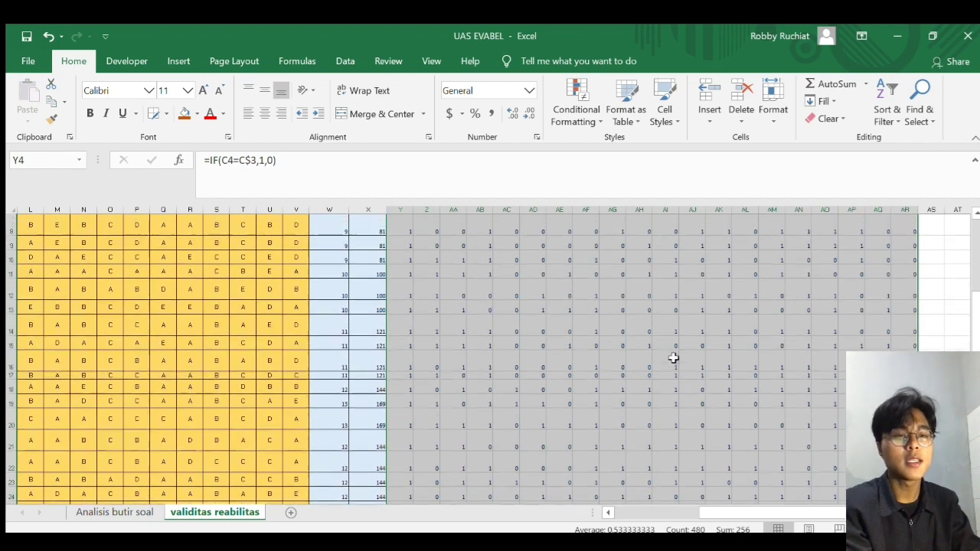
{"action": "left_click", "coordinate": [673, 358]}
{"action": "scroll", "coordinate": [673, 358], "scroll_direction": "left", "scroll_amount": 2}
{"action": "scroll", "coordinate": [674, 358], "scroll_direction": "up", "scroll_amount": 3}
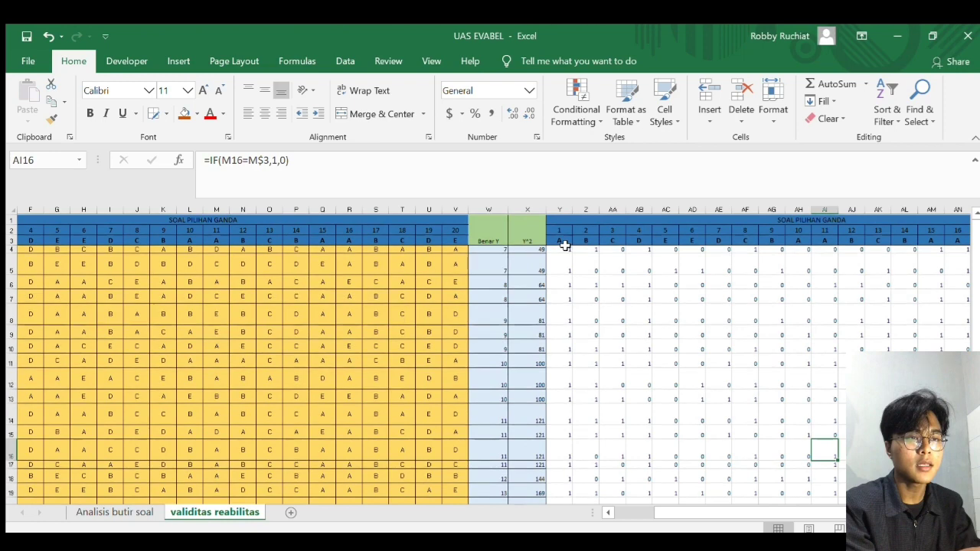
Start a CORREL formula in the r hitung cell C30 with question 1's scores Y4:Y27 as the first array.
{"action": "scroll", "coordinate": [564, 287], "scroll_direction": "left", "scroll_amount": 3}
{"action": "scroll", "coordinate": [564, 287], "scroll_direction": "down", "scroll_amount": 6}
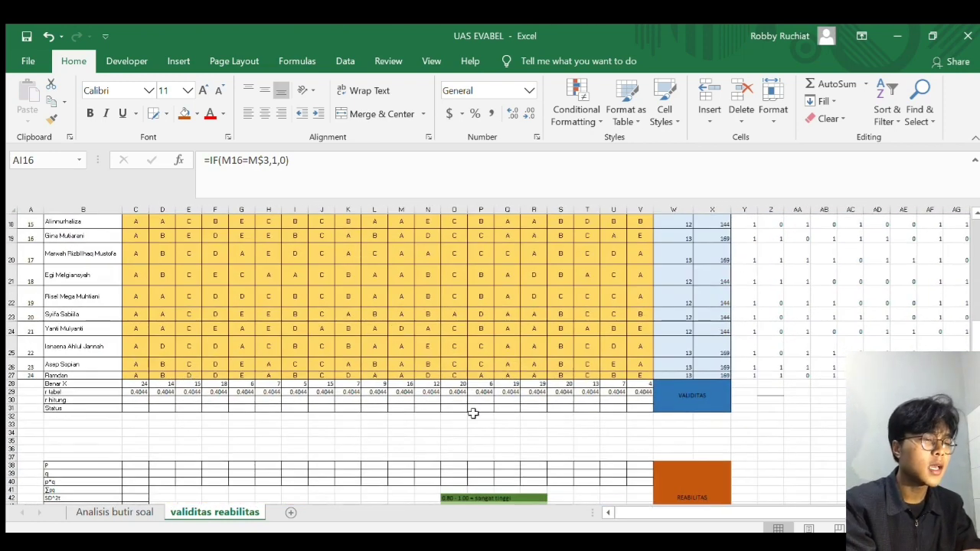
{"action": "scroll", "coordinate": [473, 414], "scroll_direction": "up", "scroll_amount": 1}
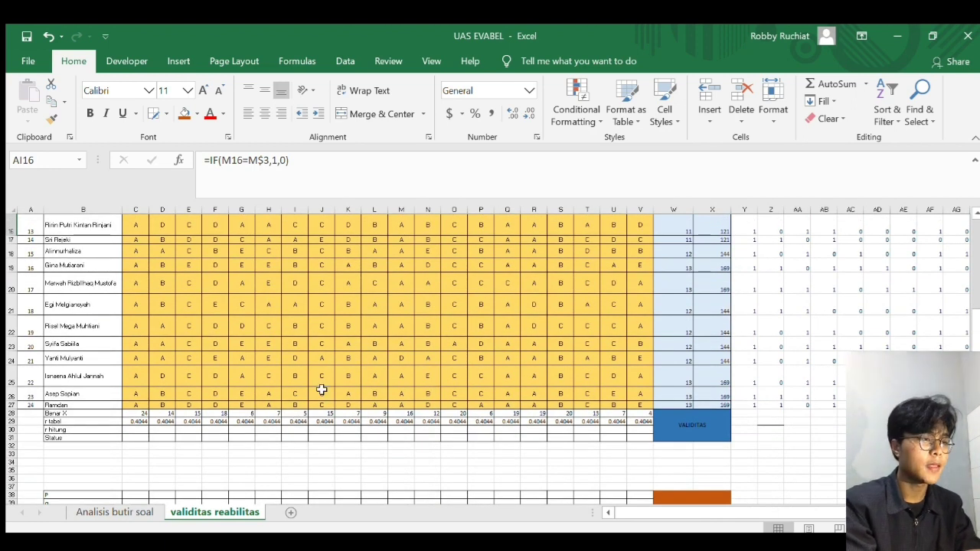
{"action": "left_click", "coordinate": [136, 429]}
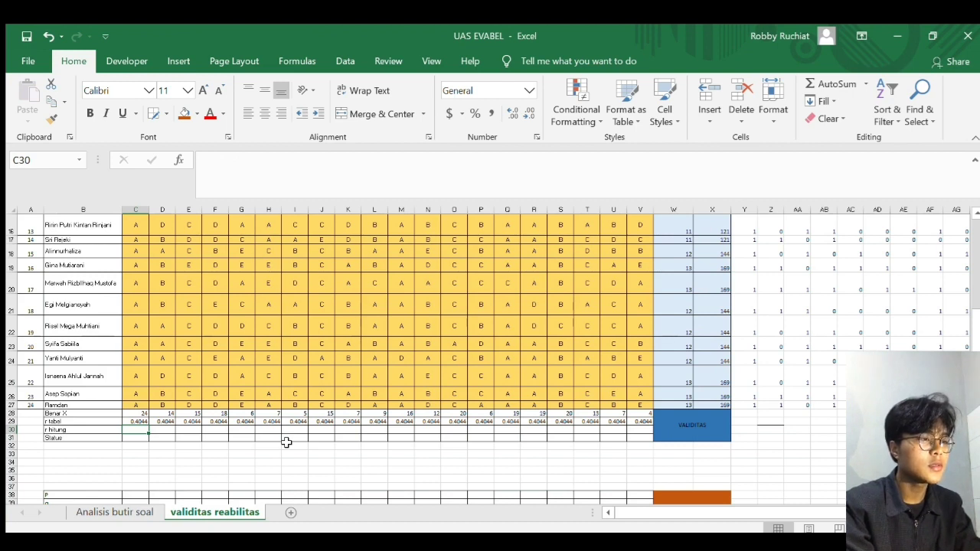
{"action": "type", "text": "=cor"}
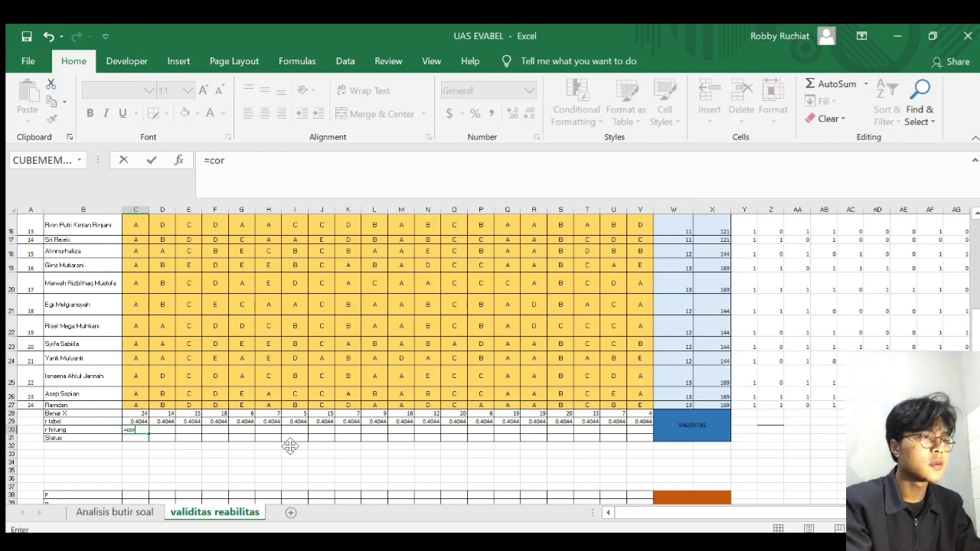
{"action": "double_click", "coordinate": [163, 440]}
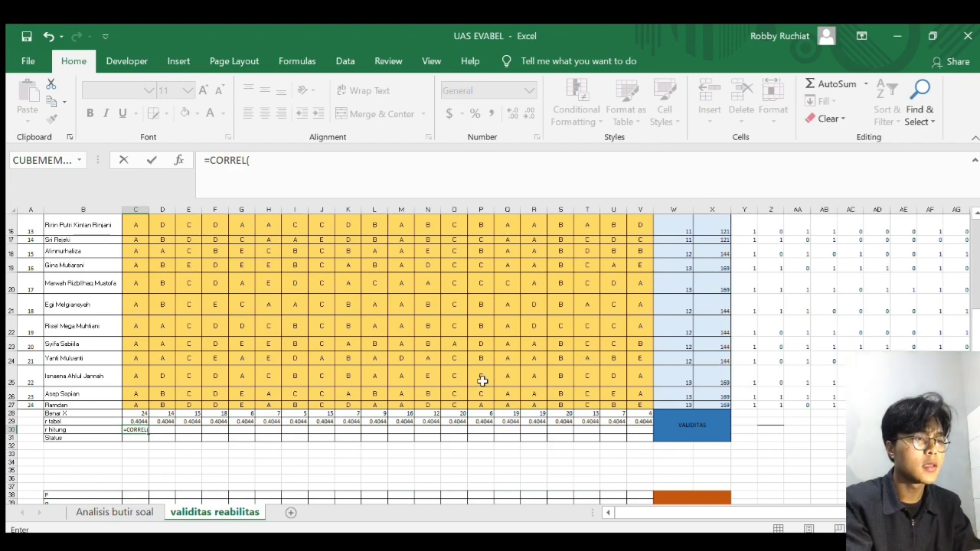
{"action": "scroll", "coordinate": [542, 355], "scroll_direction": "up", "scroll_amount": 2}
{"action": "scroll", "coordinate": [543, 357], "scroll_direction": "up", "scroll_amount": 4}
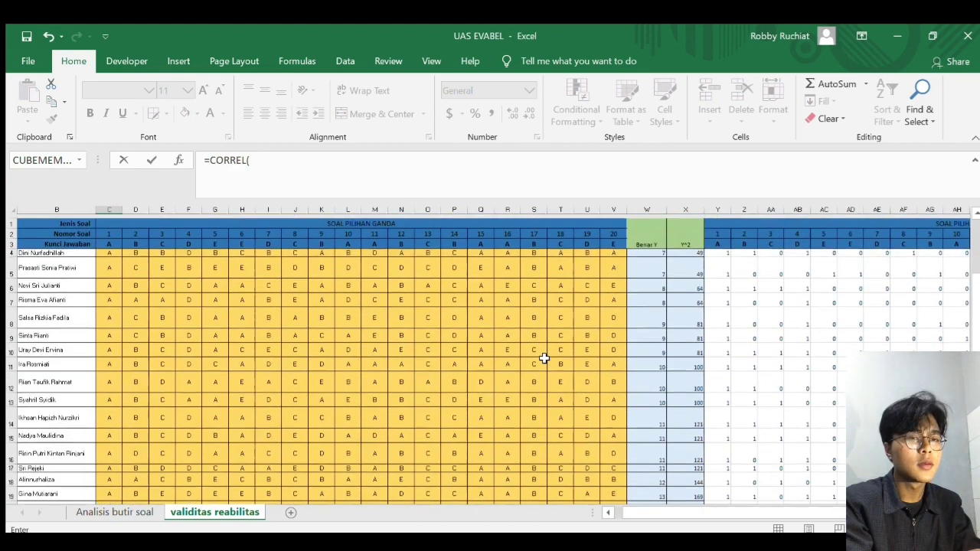
{"action": "left_click_drag", "start_coordinate": [720, 249], "coordinate": [720, 453]}
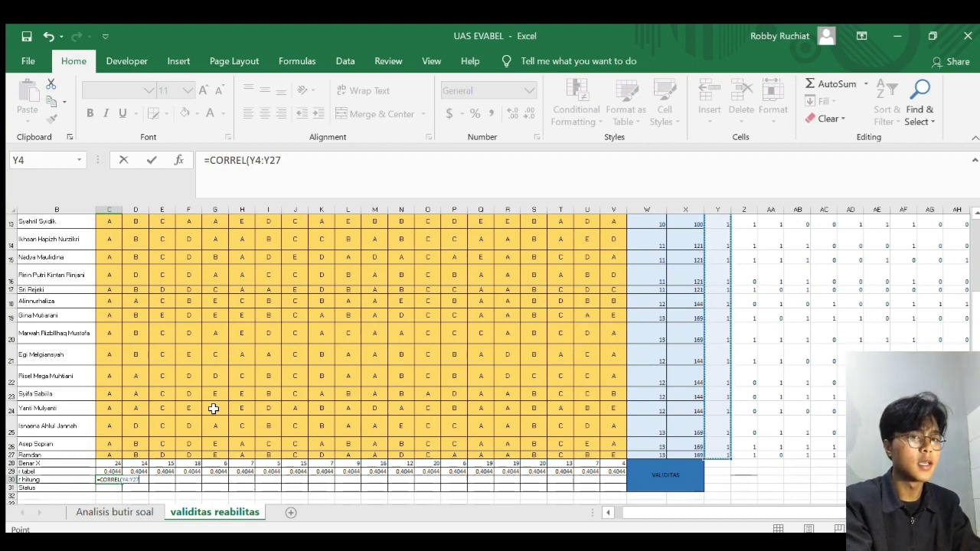
Add the Benar Y range W4:W27 as the second array of the CORREL formula in C30.
{"action": "type", "text": ","}
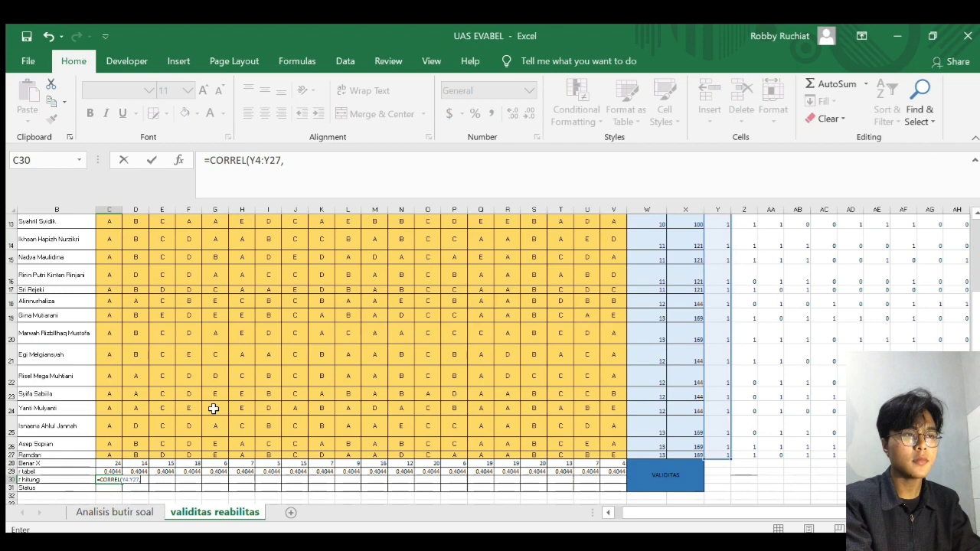
{"action": "scroll", "coordinate": [637, 382], "scroll_direction": "up", "scroll_amount": 4}
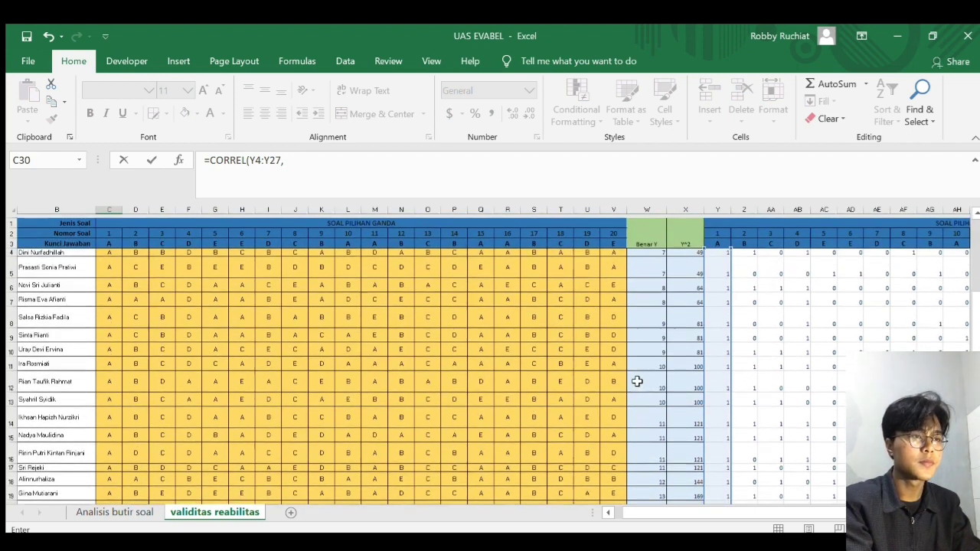
{"action": "left_click", "coordinate": [635, 250]}
{"action": "left_click_drag", "start_coordinate": [635, 250], "coordinate": [645, 477]}
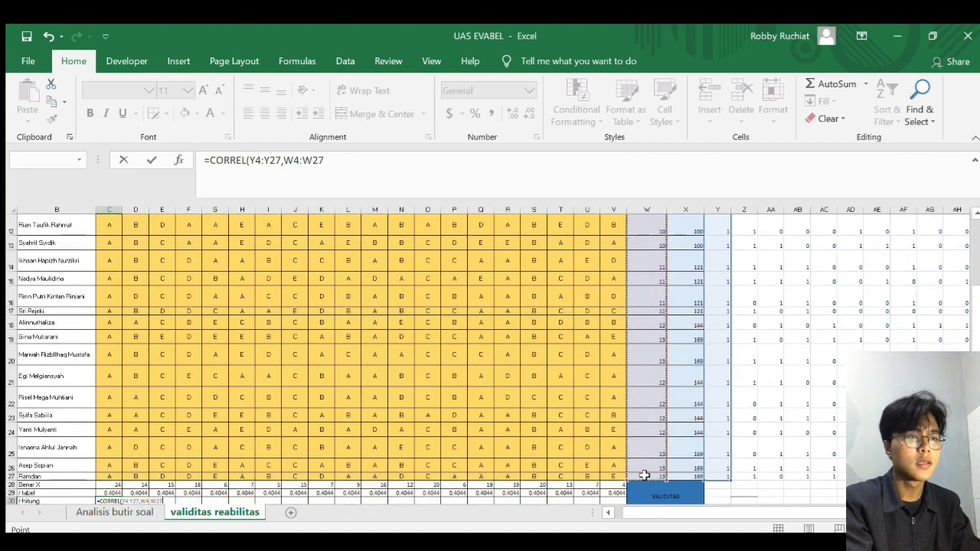
Make the second array absolute as $W$4:$W$27, close the CORREL formula in C30 and commit it.
{"action": "left_click", "coordinate": [284, 161]}
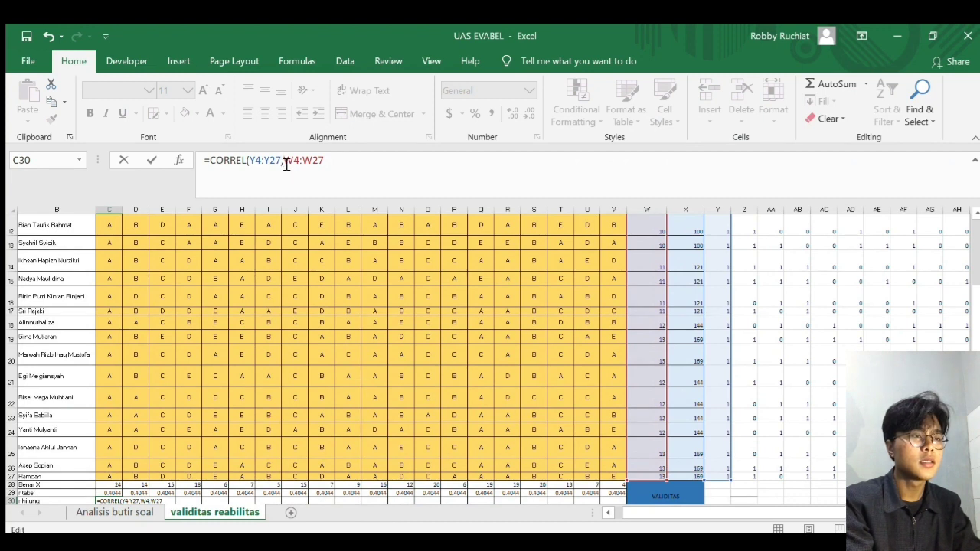
{"action": "type", "text": "$"}
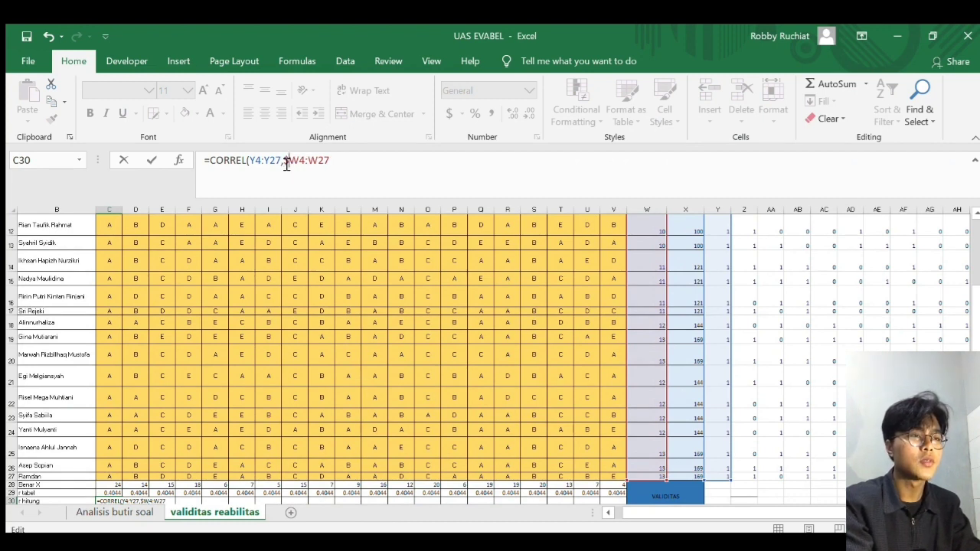
{"action": "key", "text": "Right"}
{"action": "type", "text": "$"}
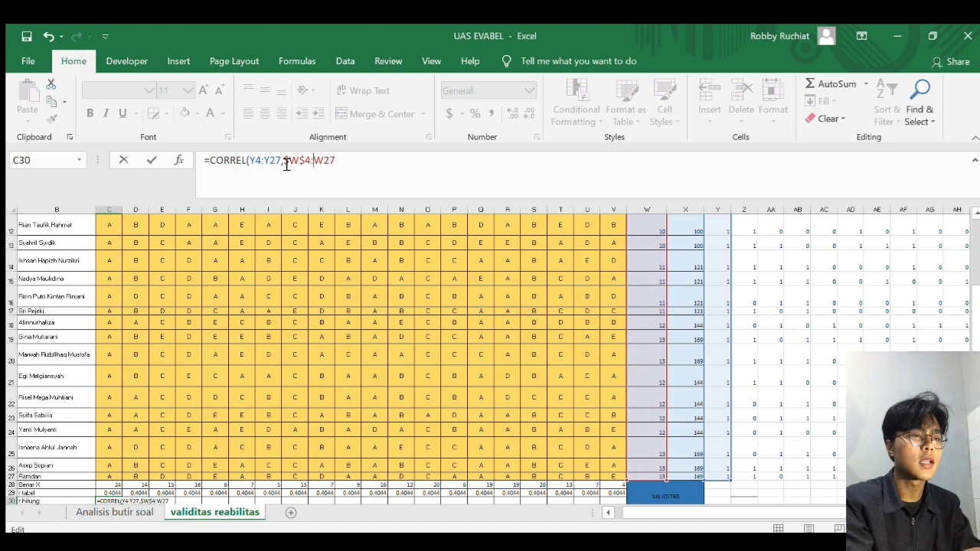
{"action": "type", "text": "$"}
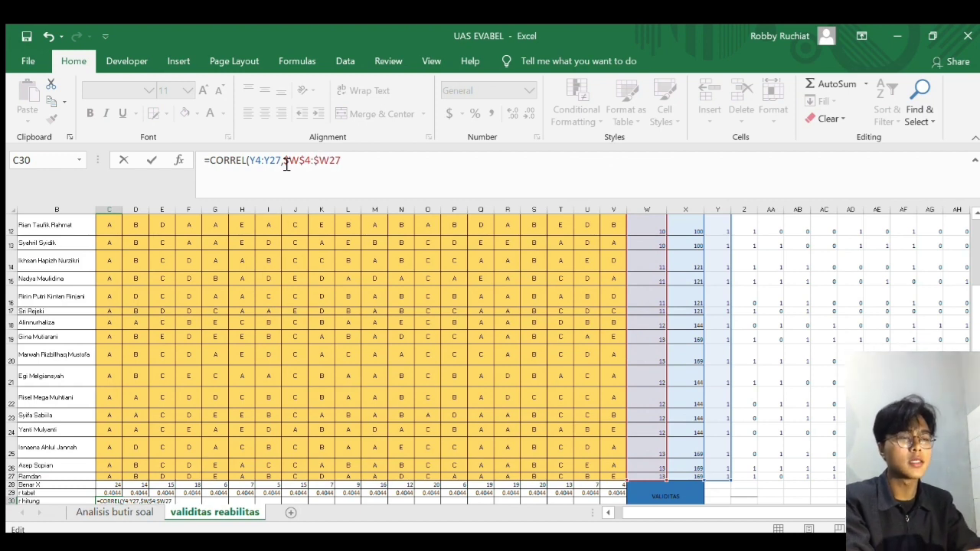
{"action": "type", "text": "$"}
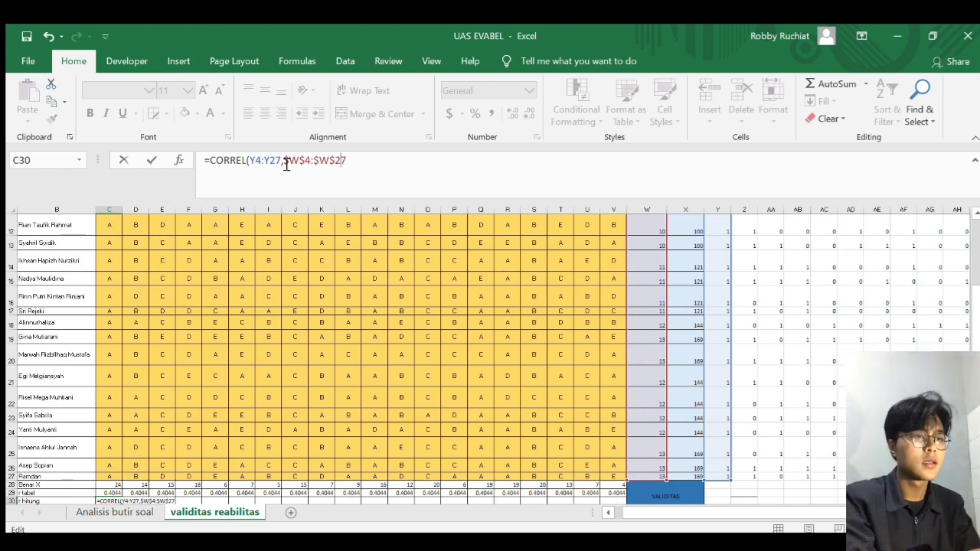
{"action": "type", "text": ")"}
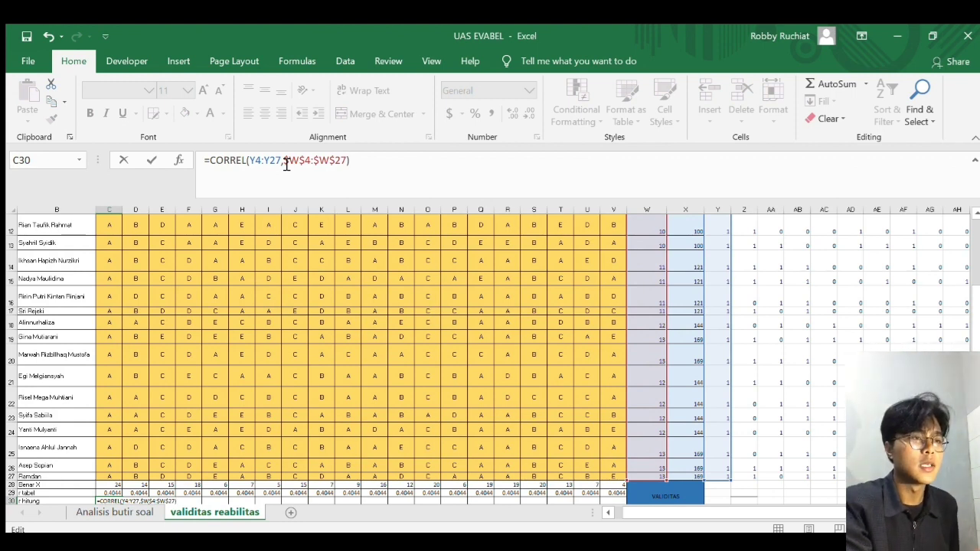
{"action": "key", "text": "Return"}
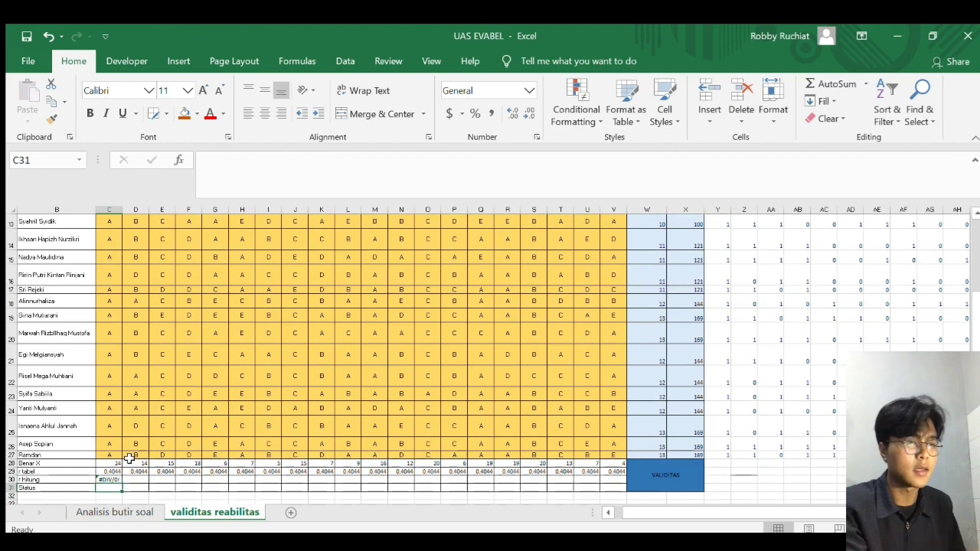
Fill the r hitung formula from C30 across through V30.
{"action": "left_click", "coordinate": [111, 479]}
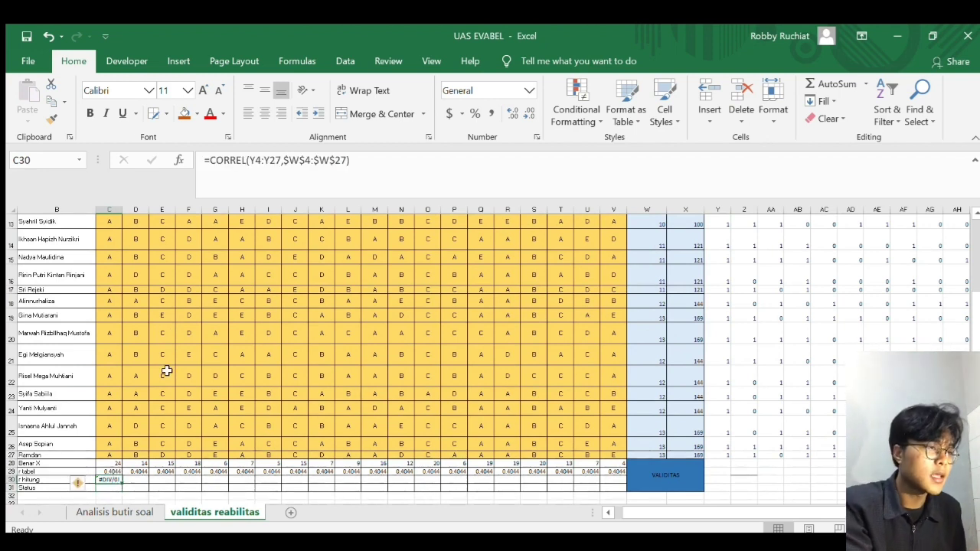
{"action": "left_click_drag", "start_coordinate": [122, 483], "coordinate": [617, 478]}
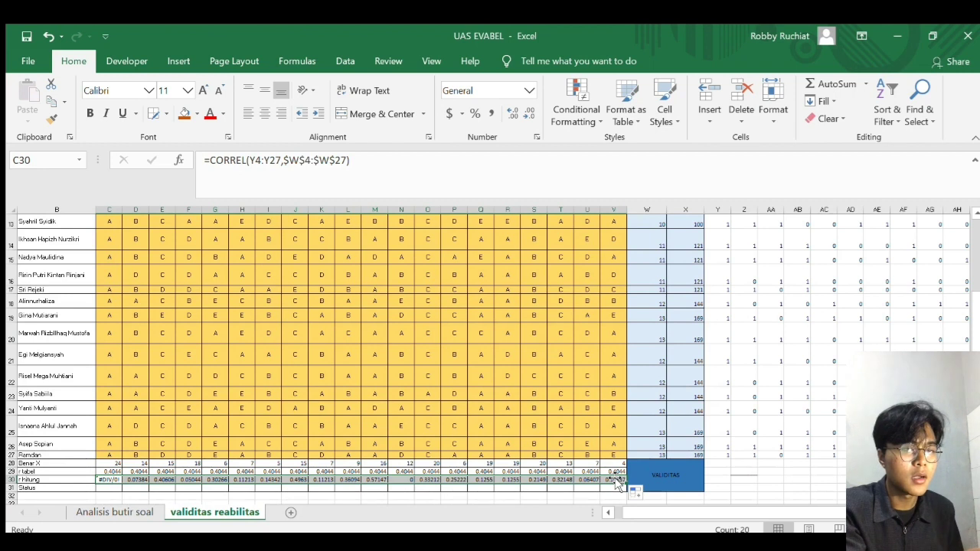
{"action": "scroll", "coordinate": [633, 345], "scroll_direction": "up", "scroll_amount": 2}
{"action": "scroll", "coordinate": [633, 346], "scroll_direction": "down", "scroll_amount": 2}
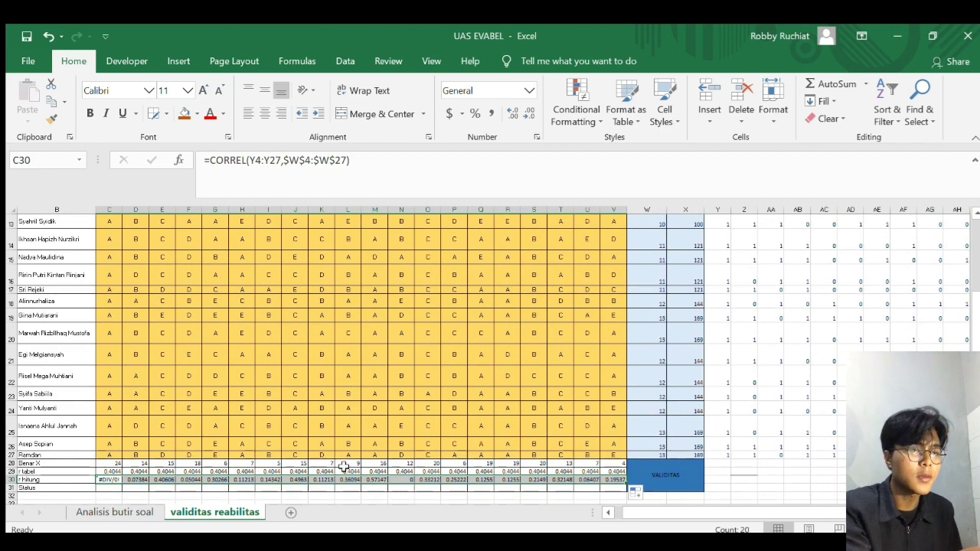
Start an IF formula in the Status cell C31 with the condition C29>=C30, comparing r tabel with r hitung.
{"action": "left_click", "coordinate": [110, 488]}
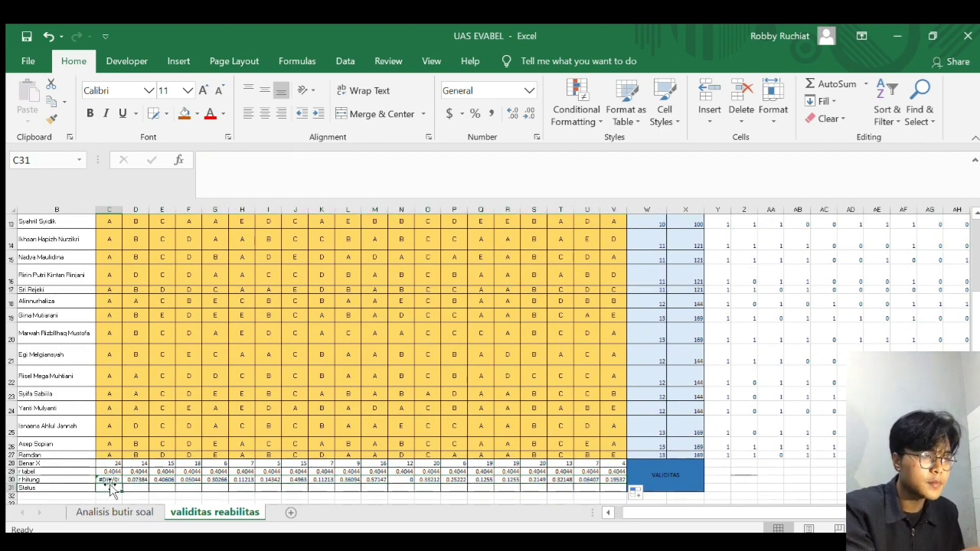
{"action": "scroll", "coordinate": [170, 453], "scroll_direction": "down", "scroll_amount": 1}
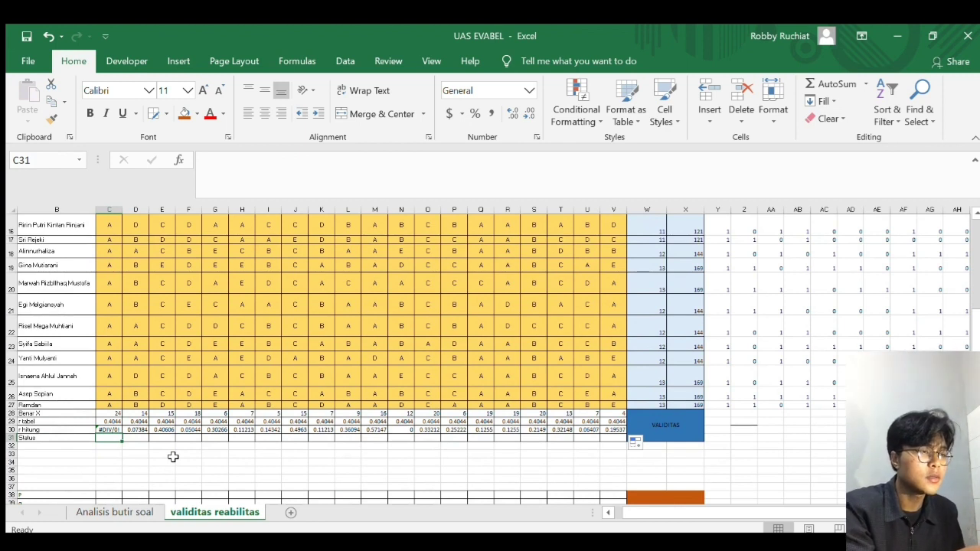
{"action": "type", "text": "="}
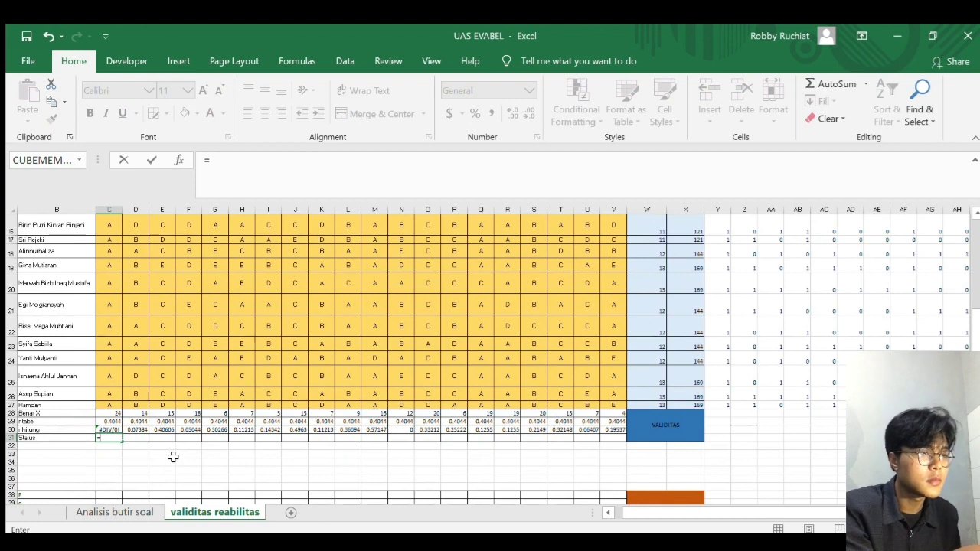
{"action": "type", "text": "if"}
{"action": "key", "text": "Tab"}
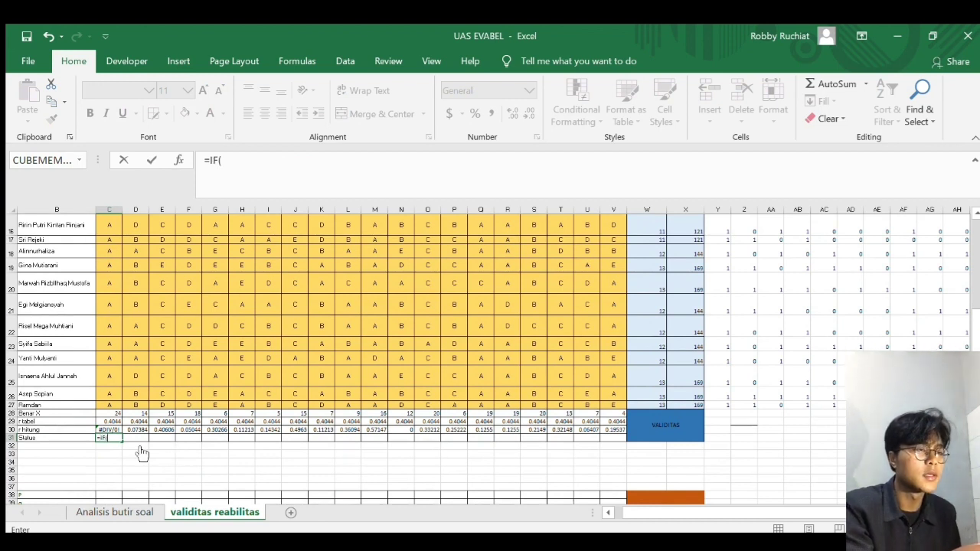
{"action": "left_click", "coordinate": [113, 422]}
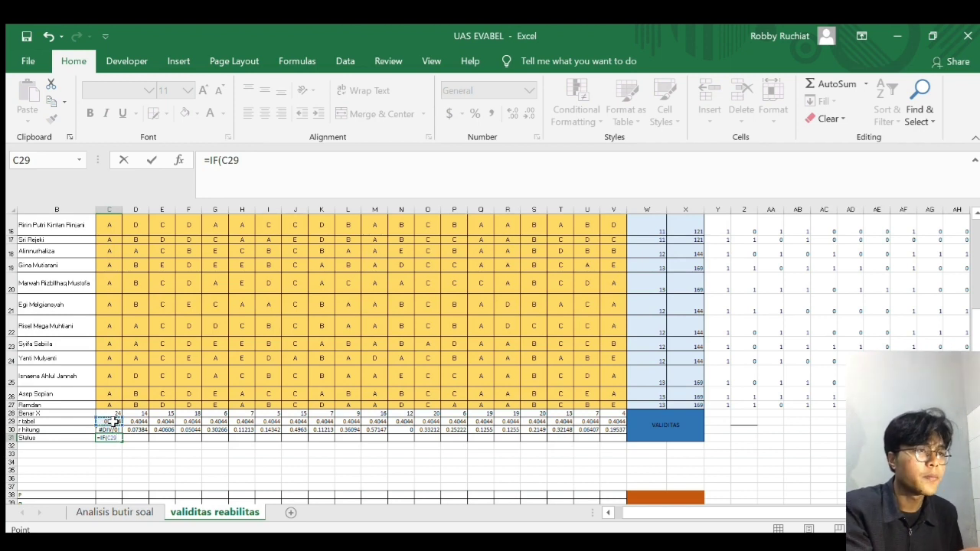
{"action": "type", "text": ">="}
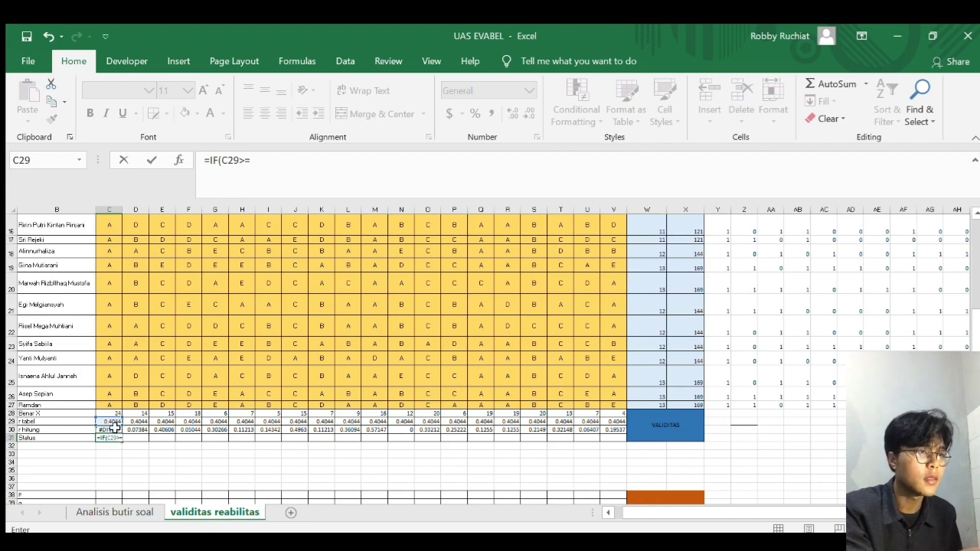
{"action": "left_click", "coordinate": [112, 430]}
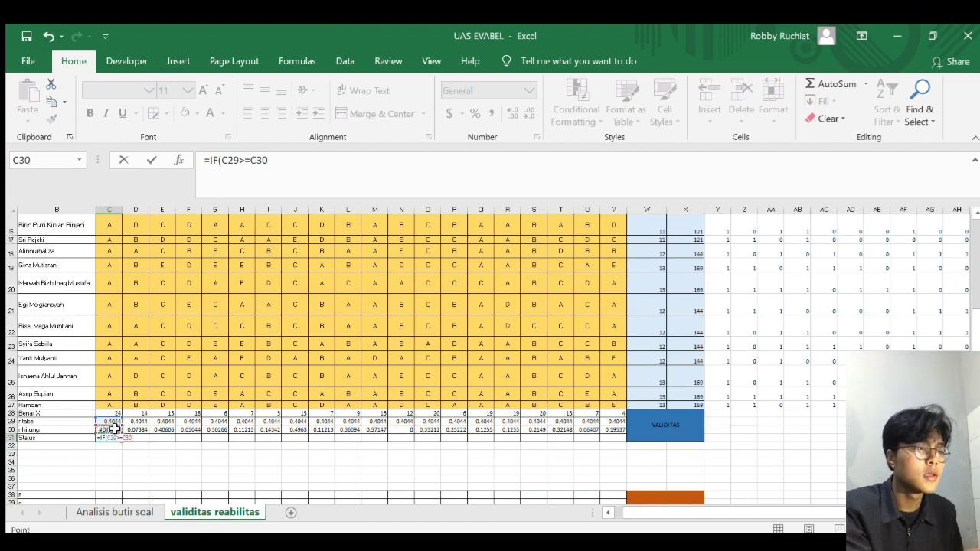
Complete the IF formula in C31 with "V" as the true result and "InV" as the false result, and commit it.
{"action": "type", "text": ","}
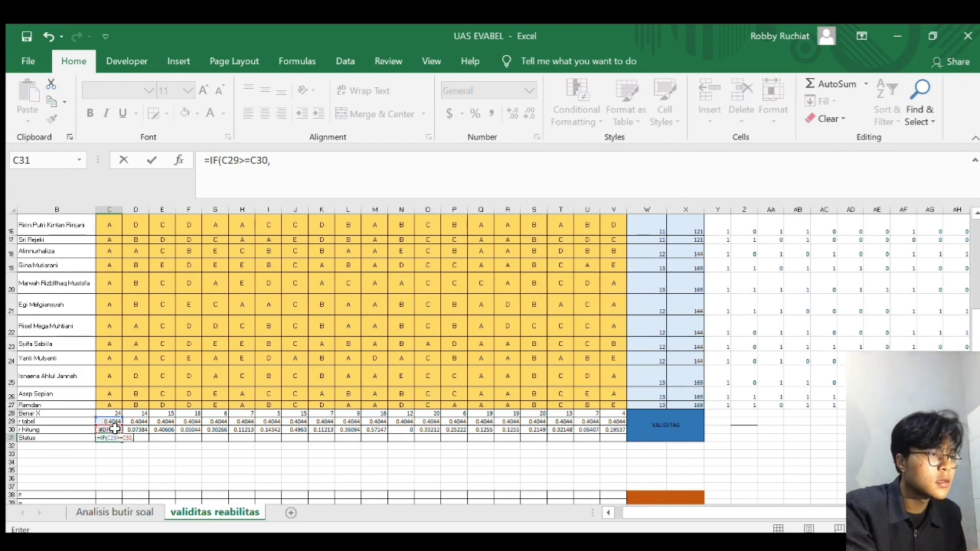
{"action": "type", "text": "\""}
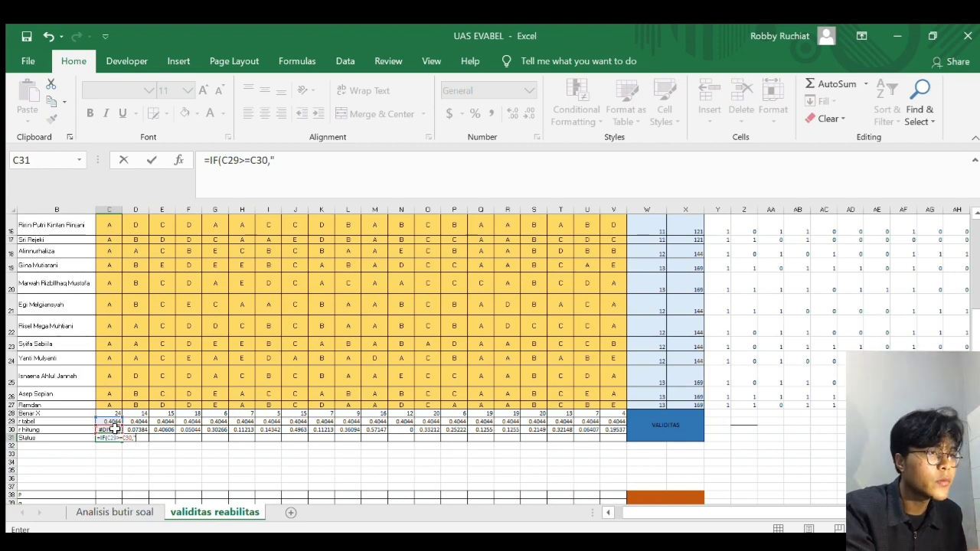
{"action": "type", "text": "V"}
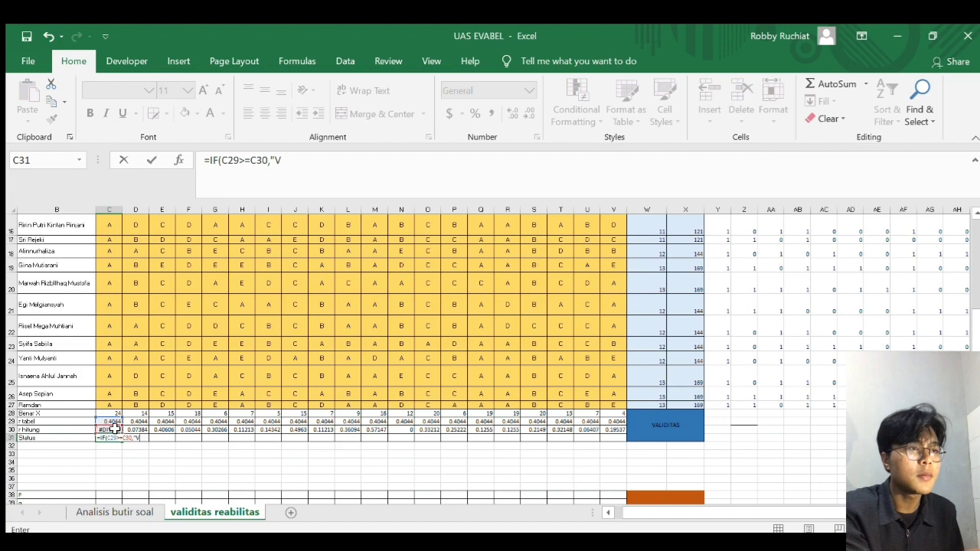
{"action": "type", "text": "\""}
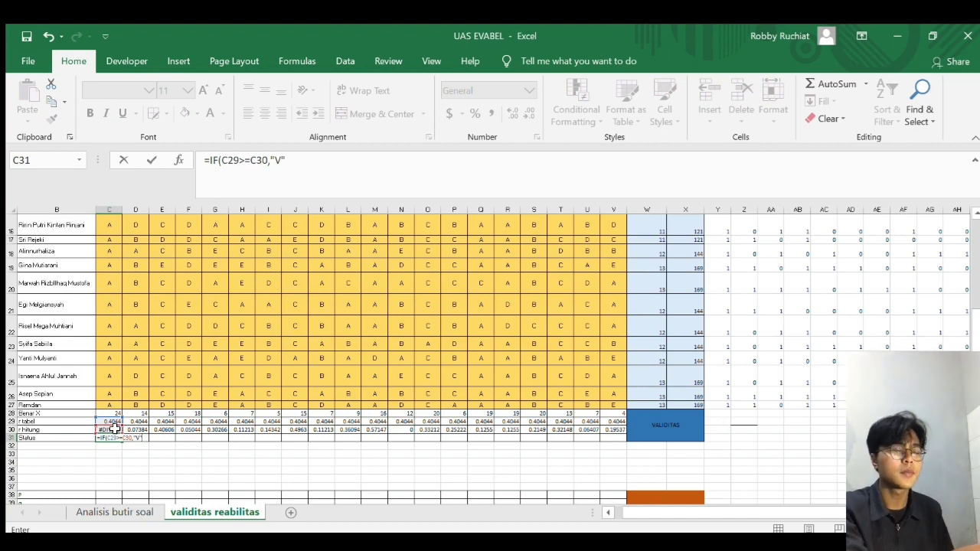
{"action": "type", "text": ","}
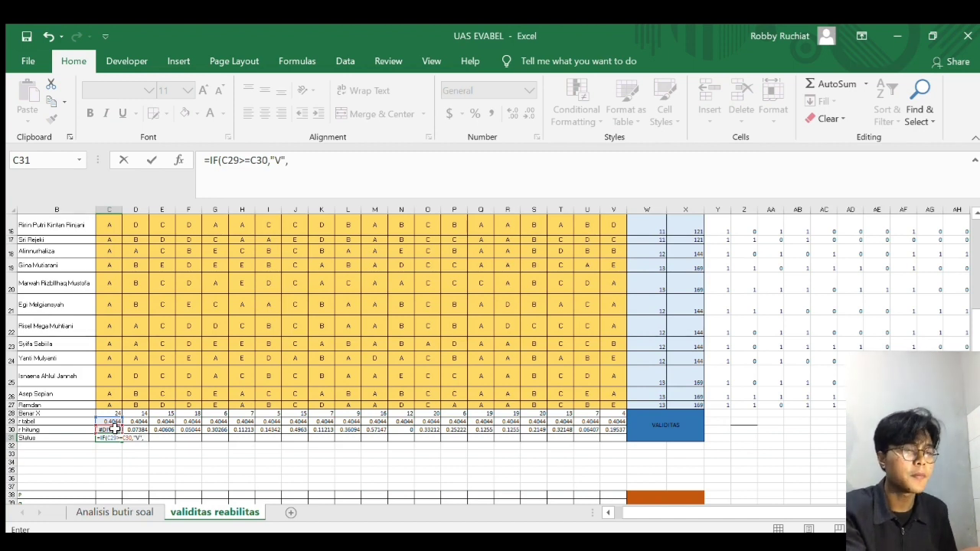
{"action": "type", "text": "\""}
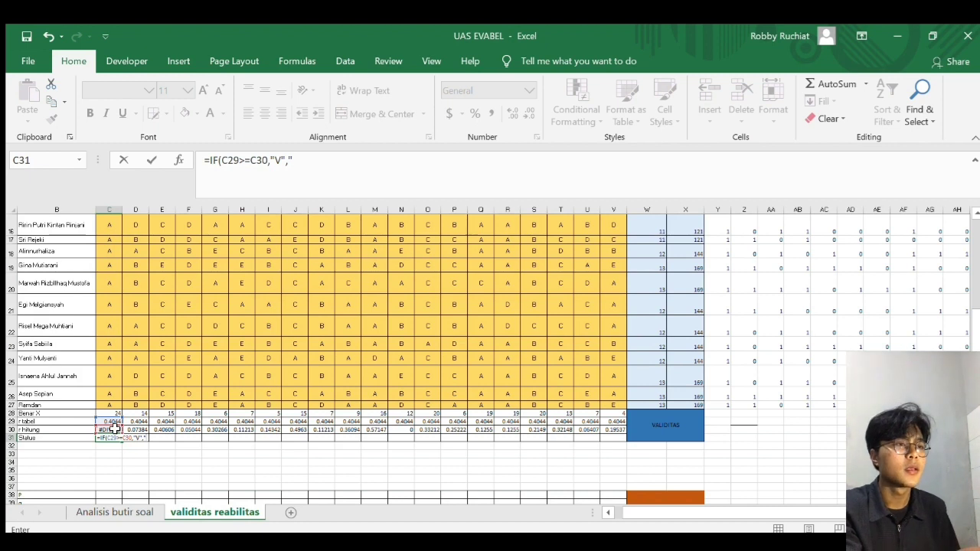
{"action": "type", "text": "InV"}
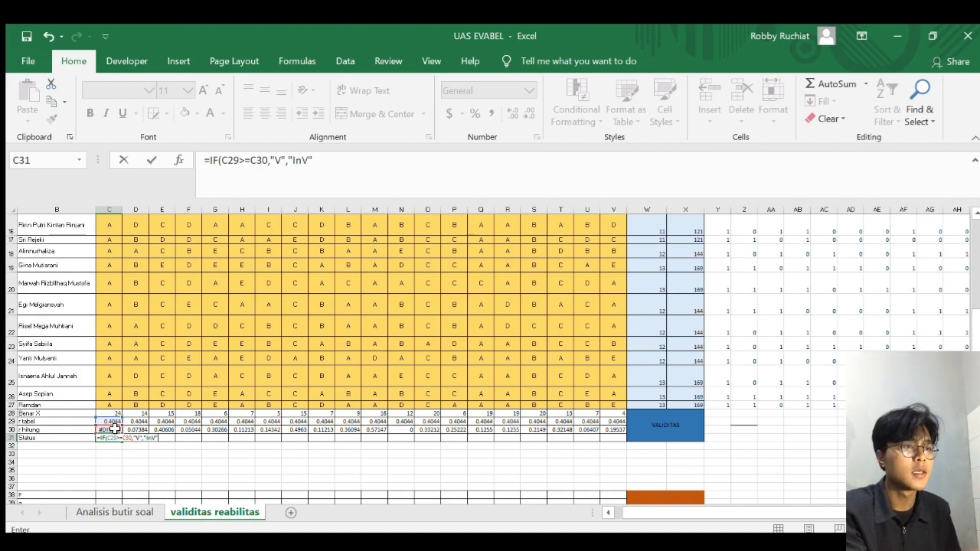
{"action": "type", "text": "\")"}
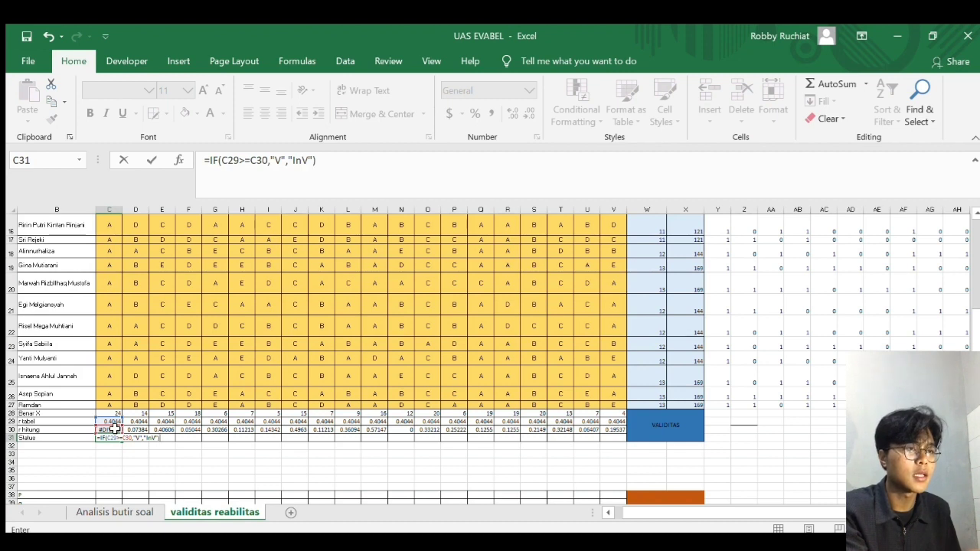
{"action": "key", "text": "Return"}
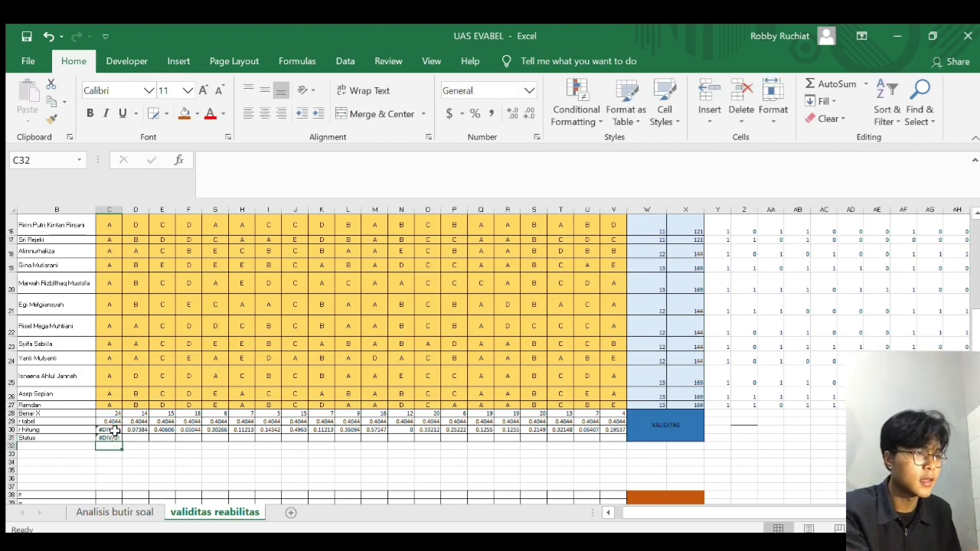
Fill the Status formula from C31 across through V31.
{"action": "left_click", "coordinate": [115, 438]}
{"action": "left_click_drag", "start_coordinate": [121, 441], "coordinate": [618, 444]}
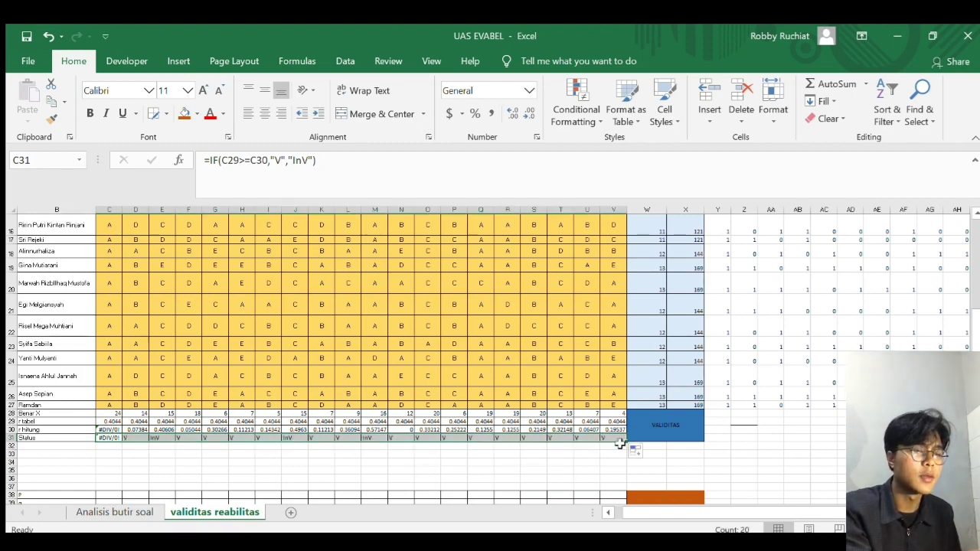
{"action": "left_click", "coordinate": [685, 453]}
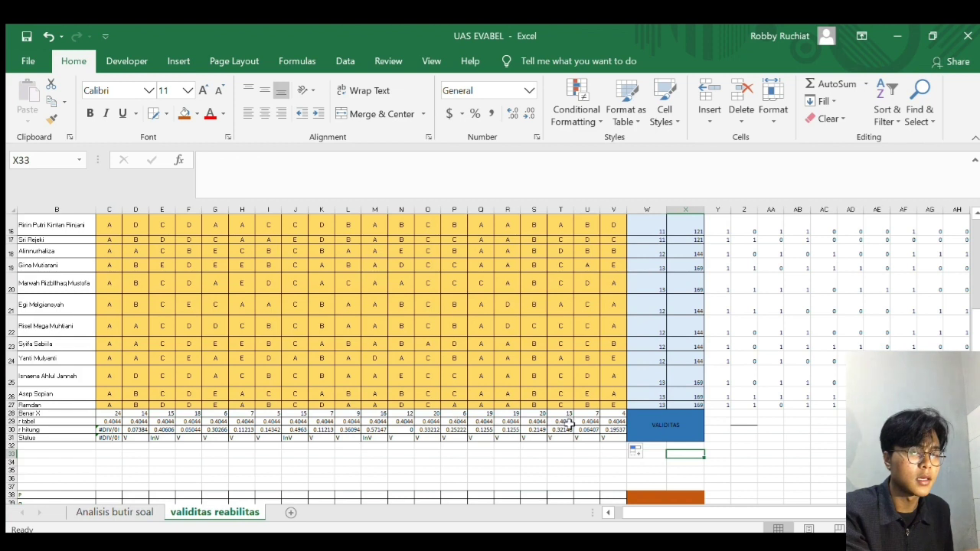
{"action": "left_click", "coordinate": [740, 438]}
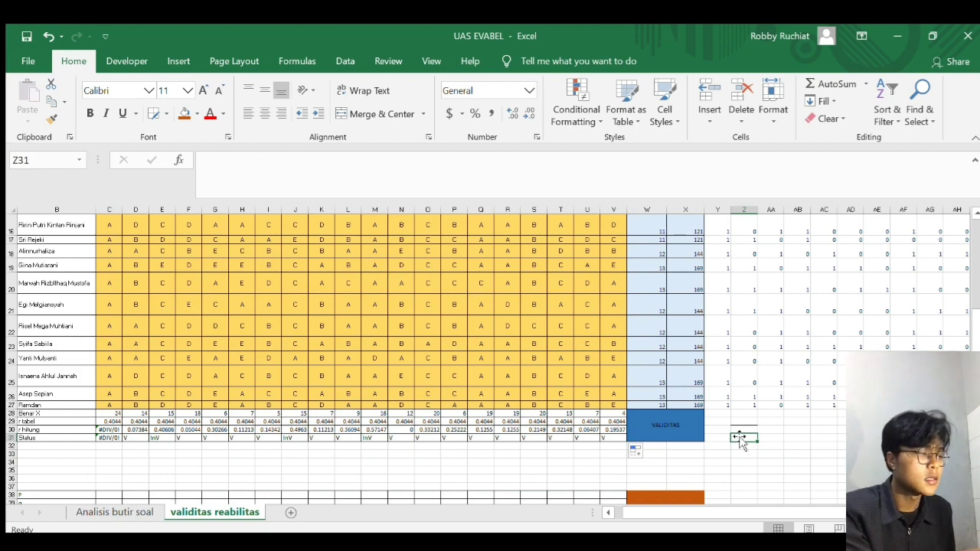
Start the P formula in C38 of the reliability table as =C28/A27, dividing Benar X by the last student number.
{"action": "scroll", "coordinate": [740, 438], "scroll_direction": "down", "scroll_amount": 2}
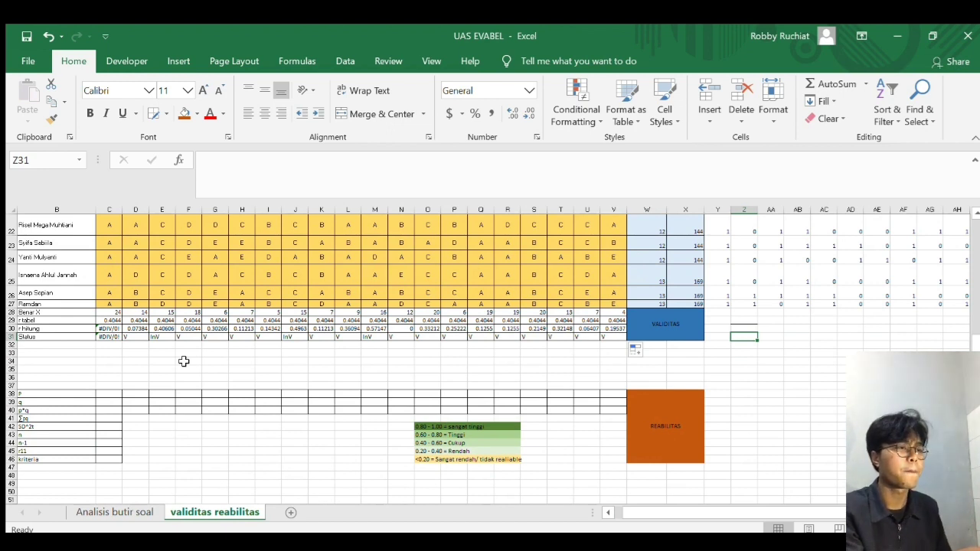
{"action": "left_click", "coordinate": [109, 392]}
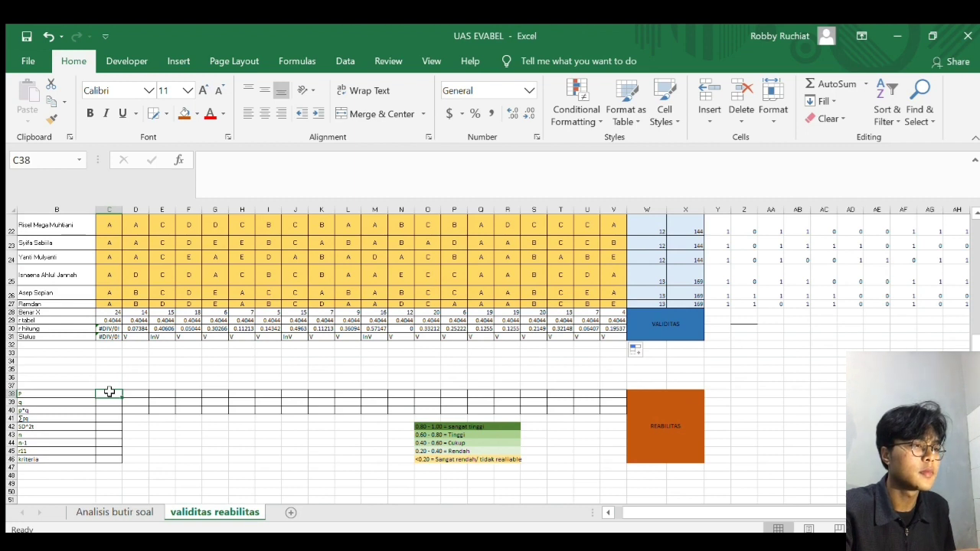
{"action": "type", "text": "="}
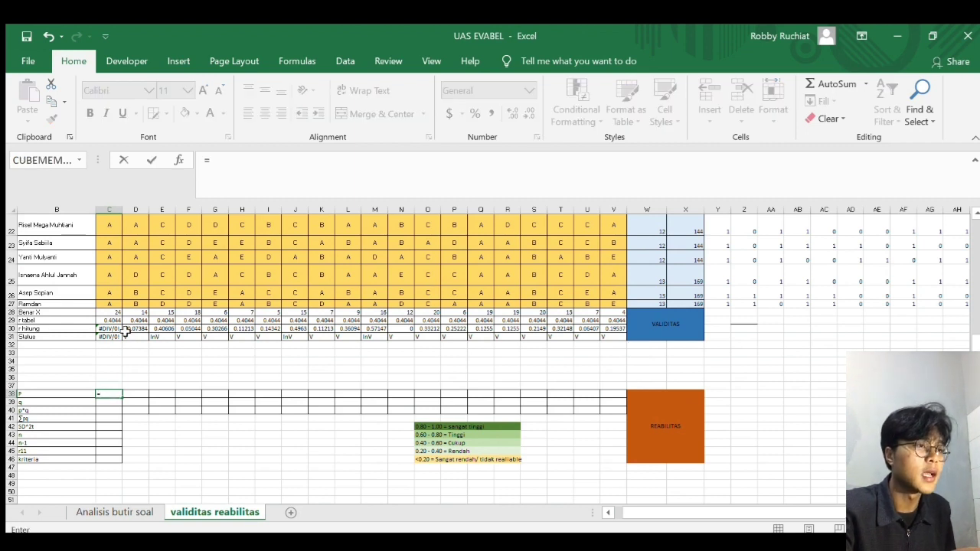
{"action": "left_click", "coordinate": [115, 313]}
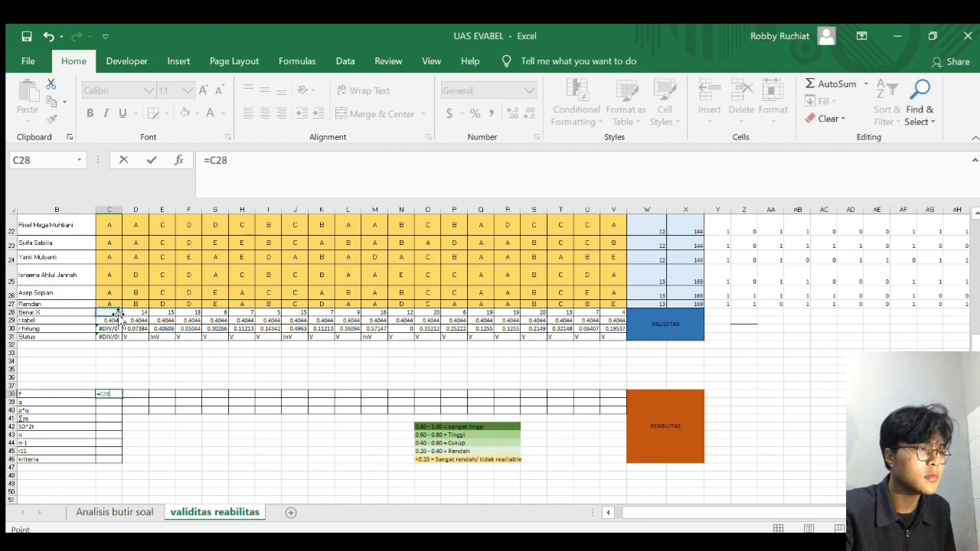
{"action": "type", "text": "/"}
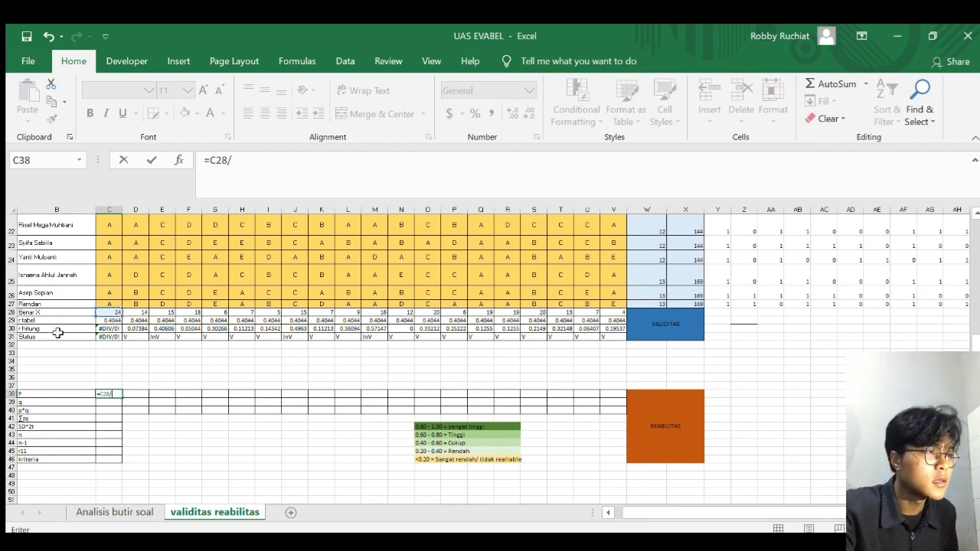
{"action": "scroll", "coordinate": [57, 330], "scroll_direction": "left", "scroll_amount": 1}
{"action": "left_click", "coordinate": [32, 304]}
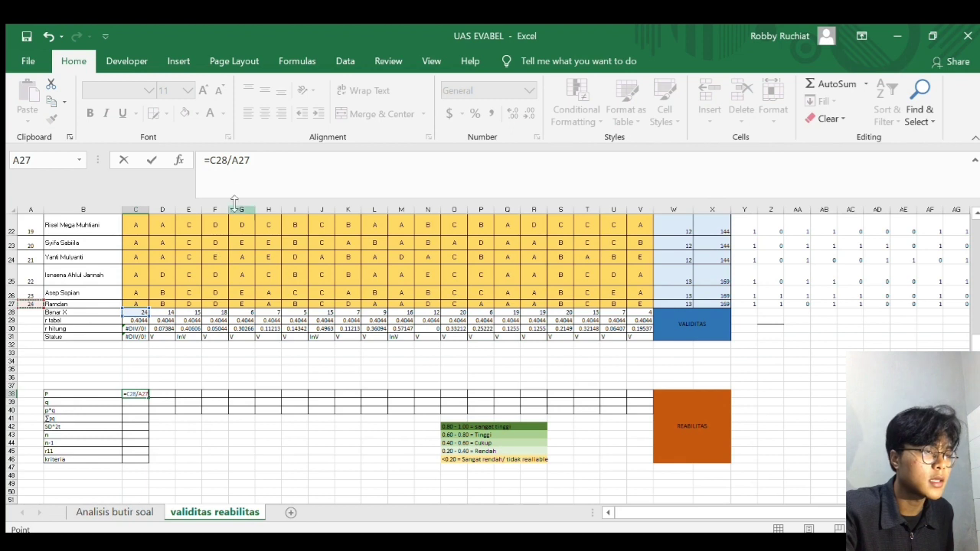
Make the divisor in the C38 formula absolute as $A$27 and commit it.
{"action": "left_click", "coordinate": [240, 163]}
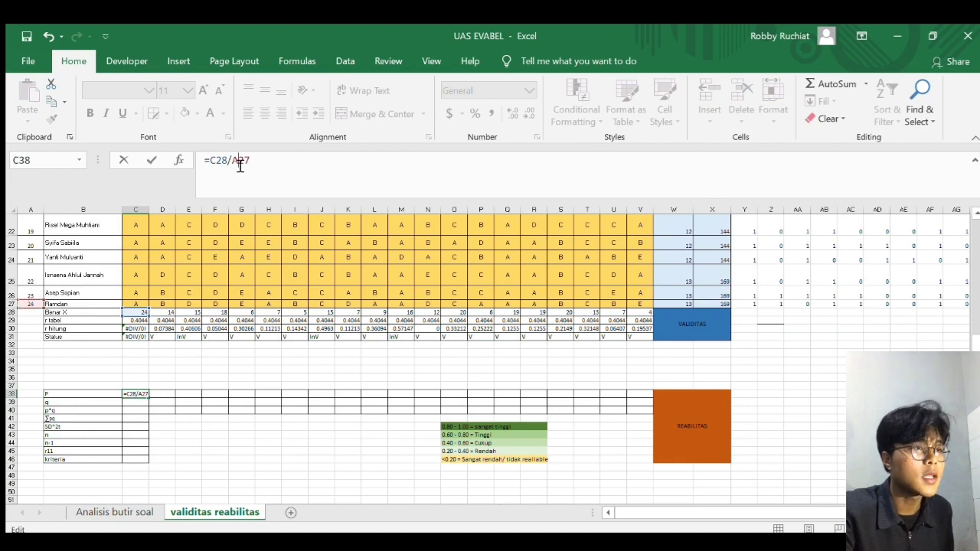
{"action": "type", "text": "$"}
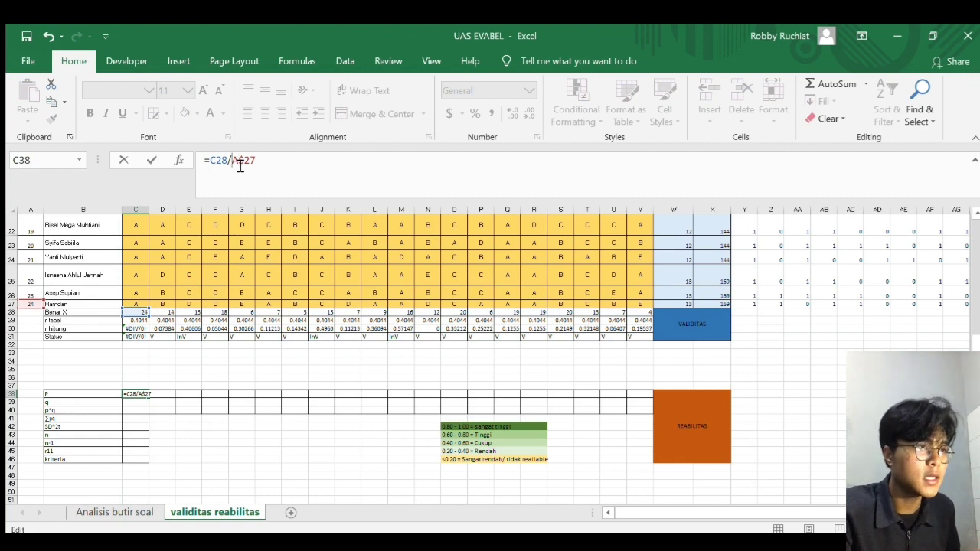
{"action": "left_click", "coordinate": [240, 164]}
{"action": "type", "text": "$"}
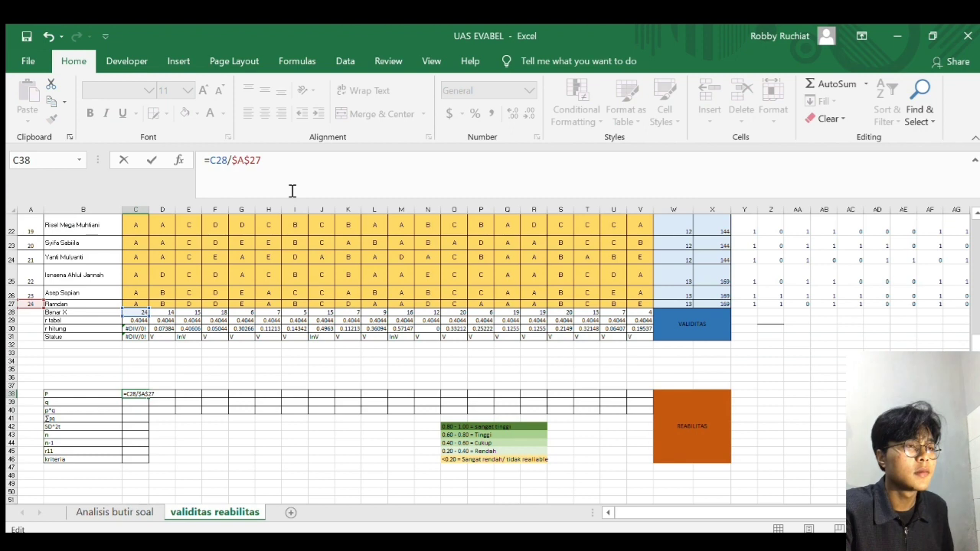
{"action": "key", "text": "Return"}
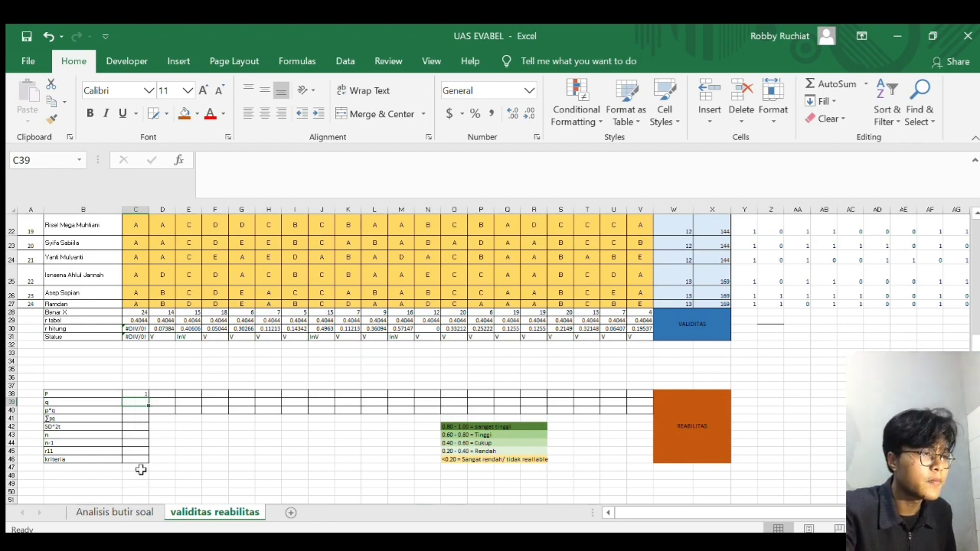
Enter the q formula =1-C38 in C39.
{"action": "type", "text": "="}
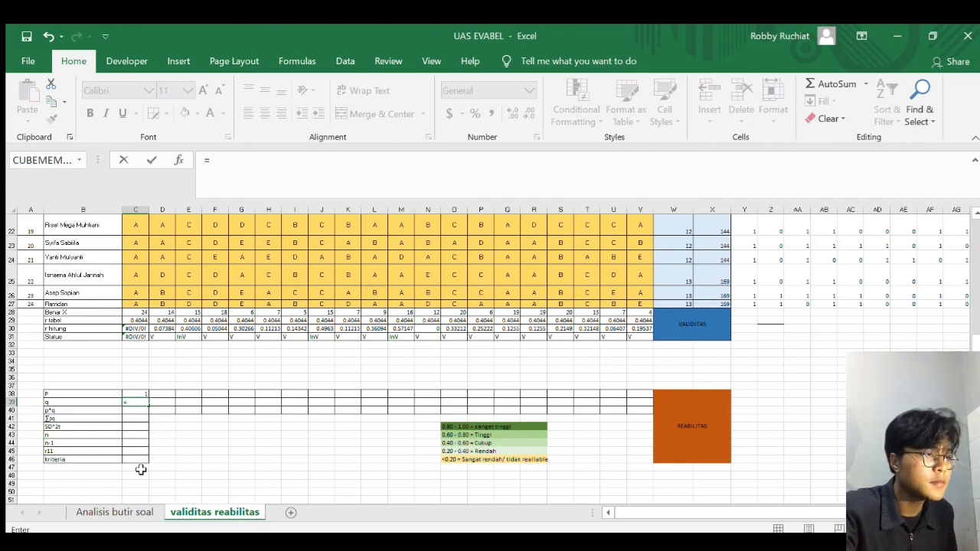
{"action": "type", "text": "1-"}
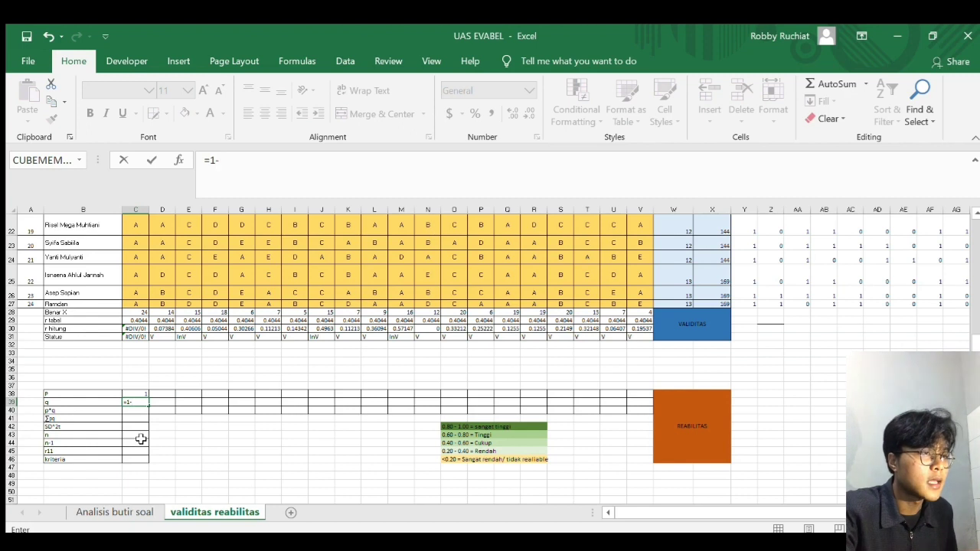
{"action": "key", "text": "Up"}
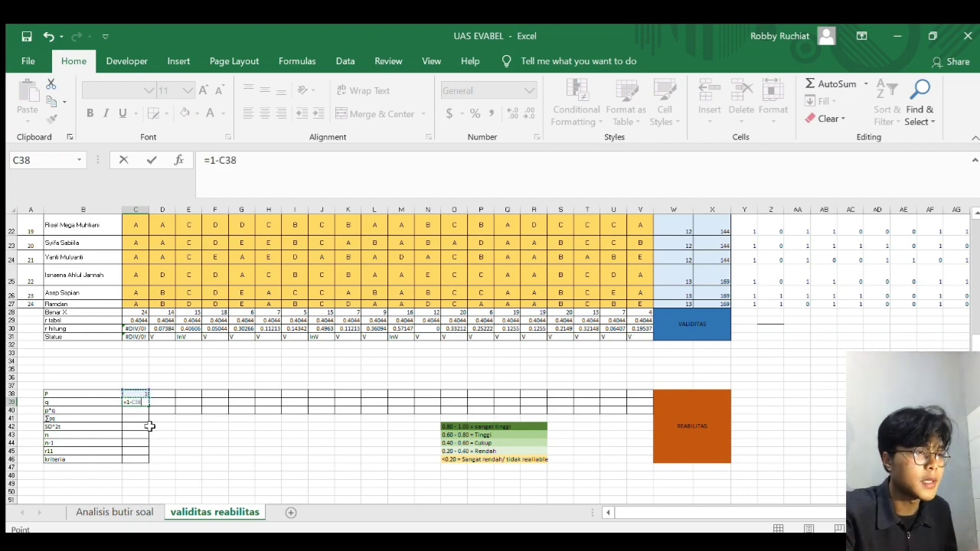
{"action": "key", "text": "Return"}
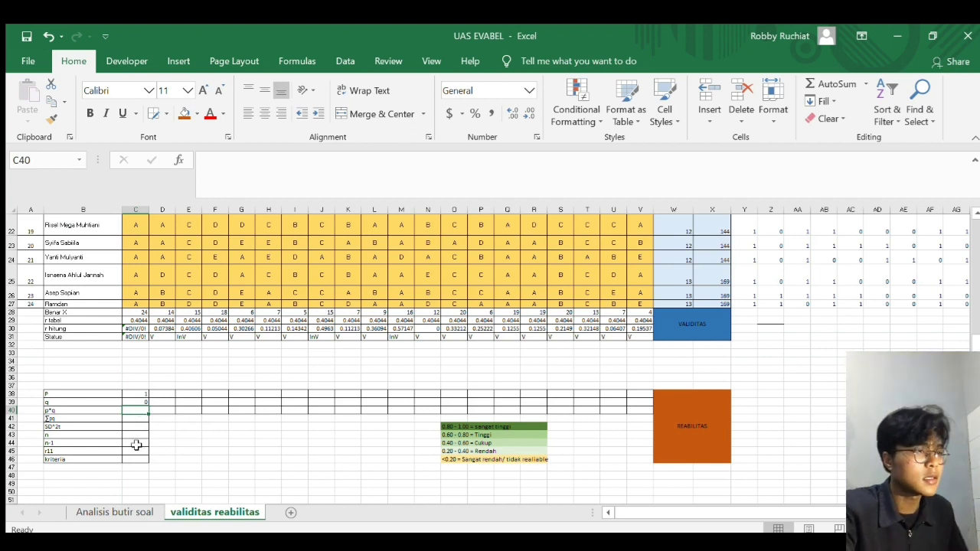
Enter the p*q formula =C38*C39 in C40.
{"action": "type", "text": "="}
{"action": "key", "text": "Up"}
{"action": "key", "text": "Up"}
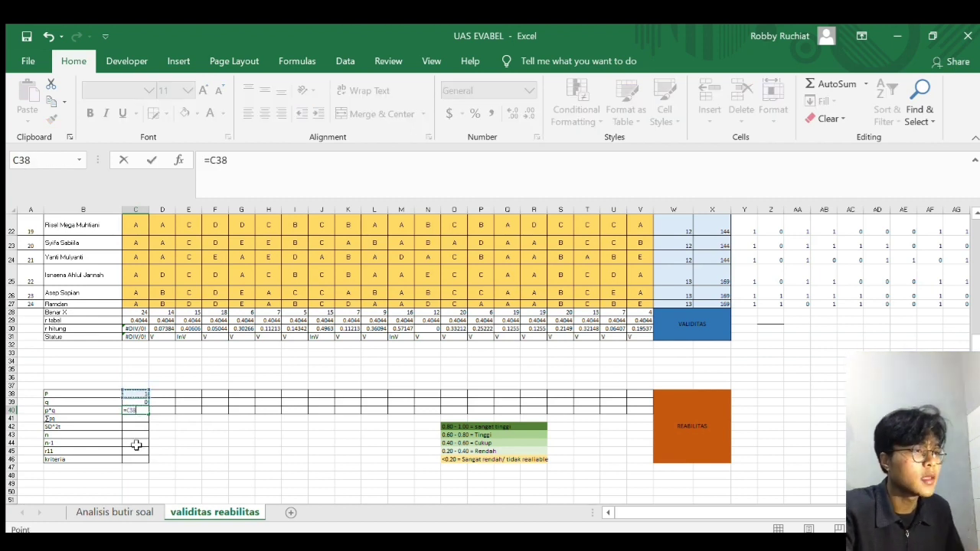
{"action": "type", "text": "*"}
{"action": "key", "text": "Up"}
{"action": "key", "text": "Return"}
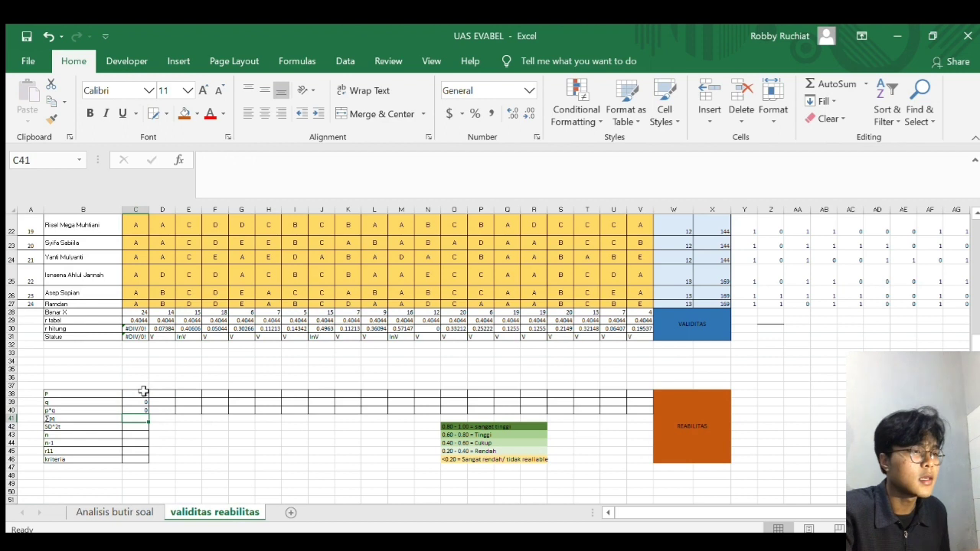
Fill the P, q and p*q formulas from column C across through column V in rows 38 to 40.
{"action": "left_click", "coordinate": [144, 394]}
{"action": "left_click_drag", "start_coordinate": [149, 397], "coordinate": [642, 400]}
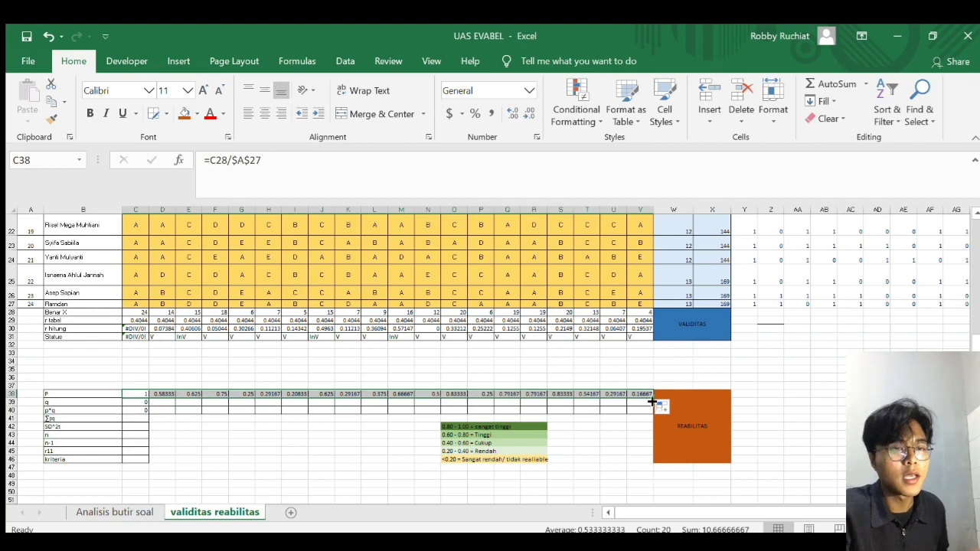
{"action": "left_click", "coordinate": [146, 403]}
{"action": "left_click_drag", "start_coordinate": [149, 406], "coordinate": [642, 403]}
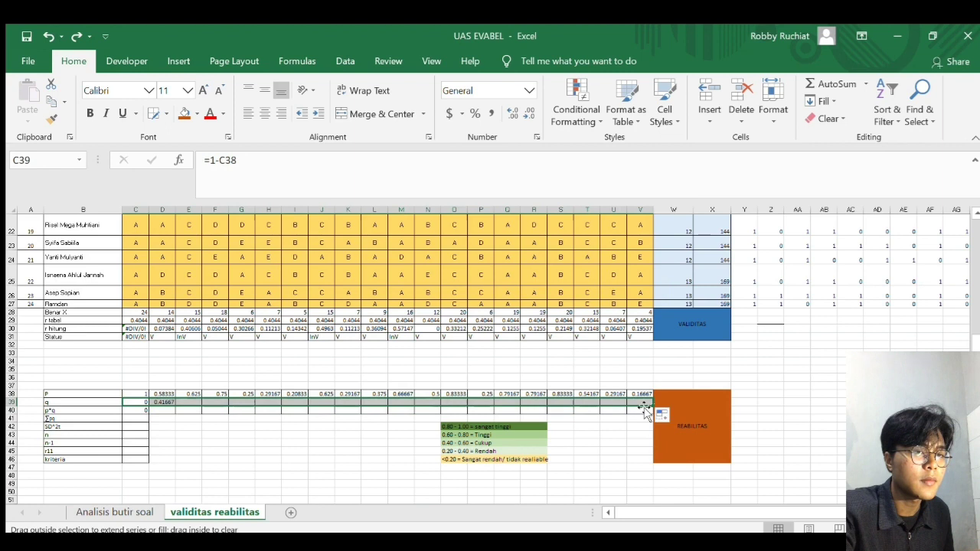
{"action": "left_click", "coordinate": [147, 412]}
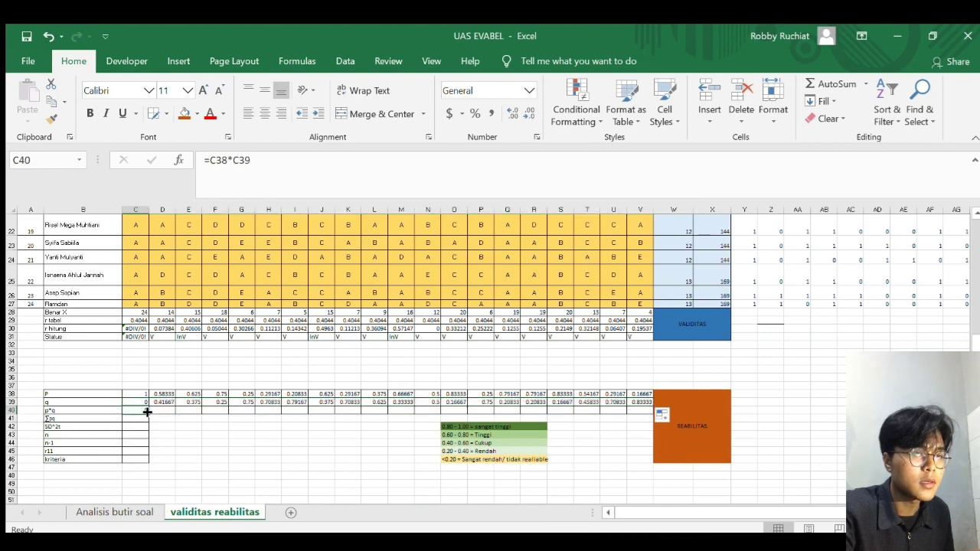
{"action": "left_click_drag", "start_coordinate": [147, 412], "coordinate": [650, 419]}
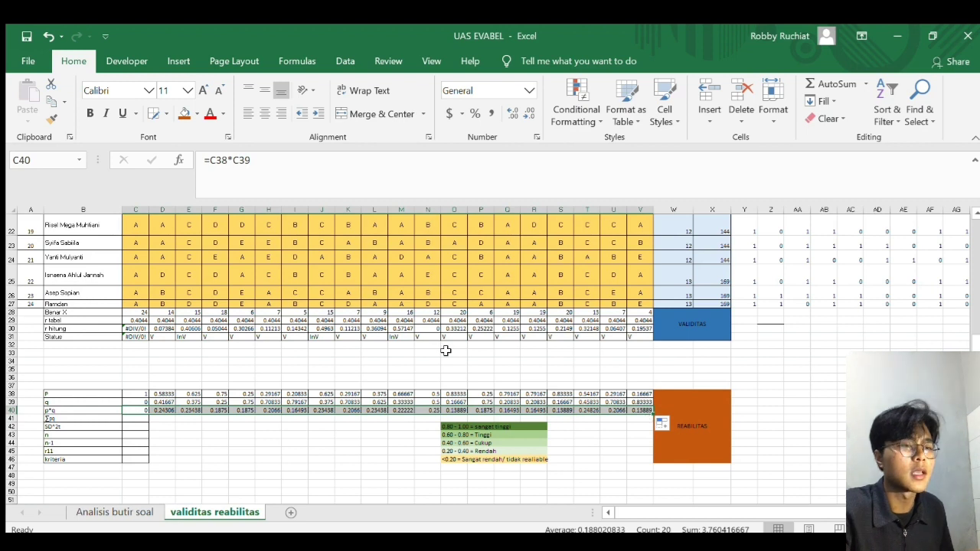
Reduce the P, q and p*q values in C38:V40 to four decimal places.
{"action": "left_click", "coordinate": [135, 378]}
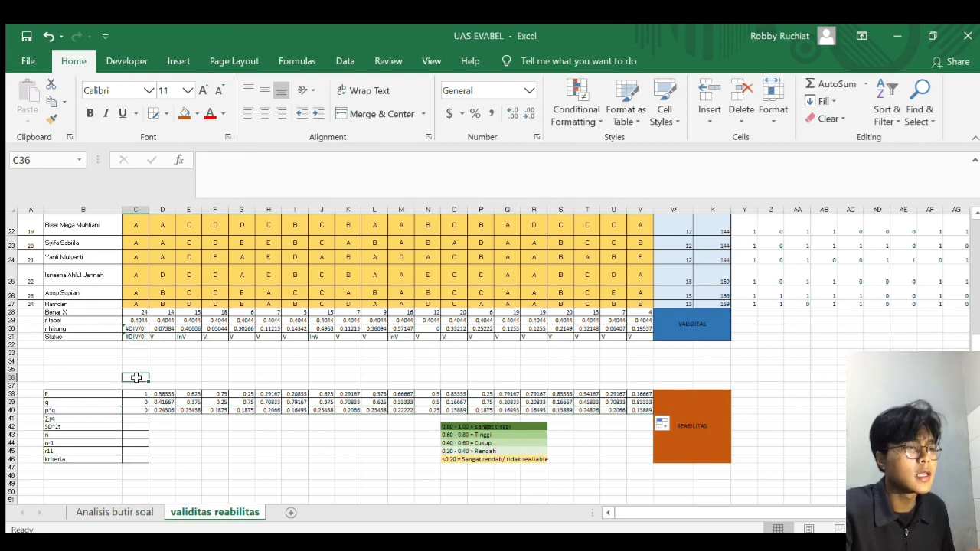
{"action": "left_click_drag", "start_coordinate": [142, 393], "coordinate": [637, 411]}
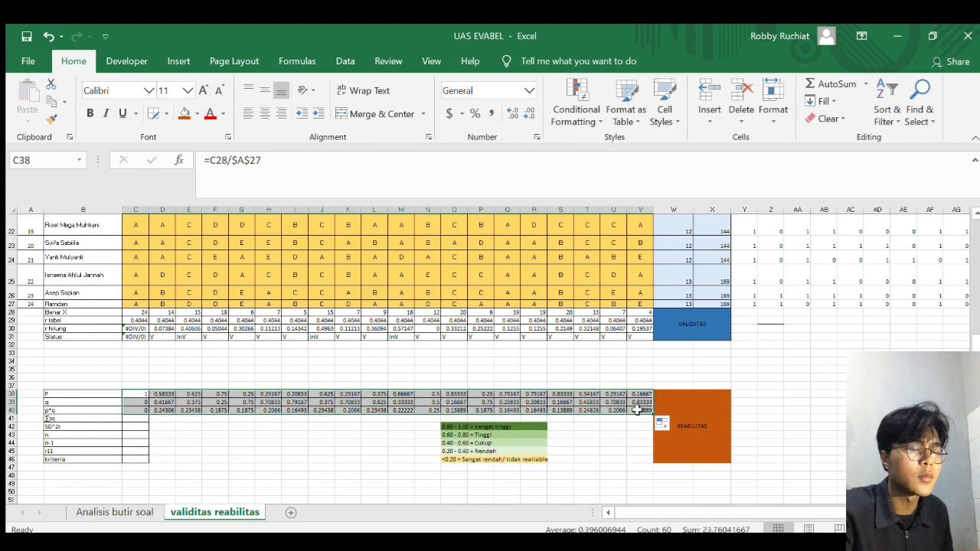
{"action": "left_click", "coordinate": [525, 114]}
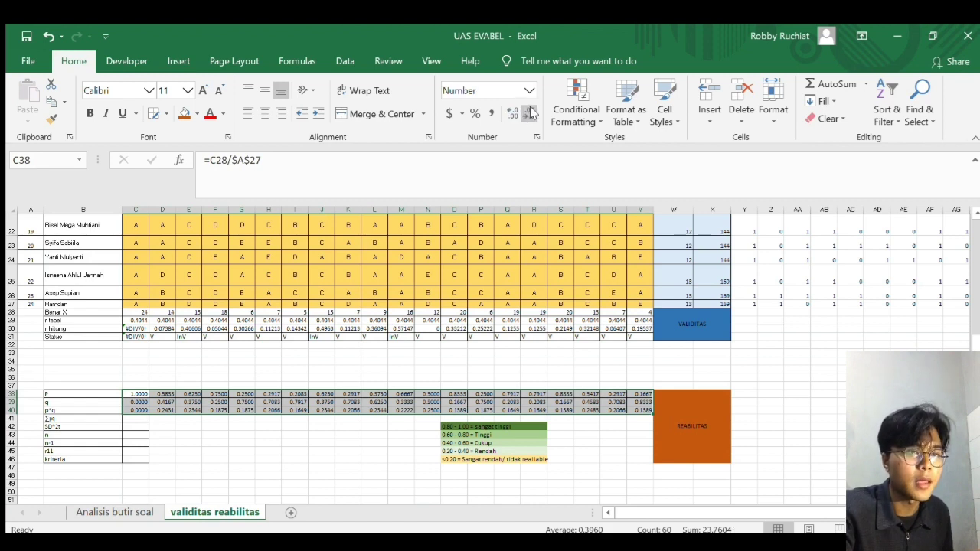
Reduce the P, q and p*q values in C38:V40 to two decimal places.
{"action": "left_click", "coordinate": [528, 114]}
{"action": "left_click", "coordinate": [528, 113]}
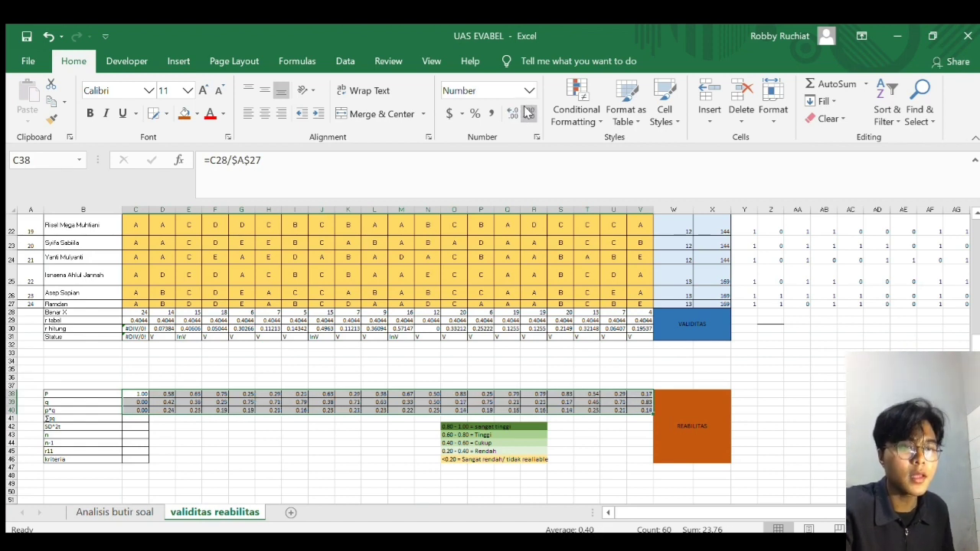
{"action": "left_click", "coordinate": [787, 401]}
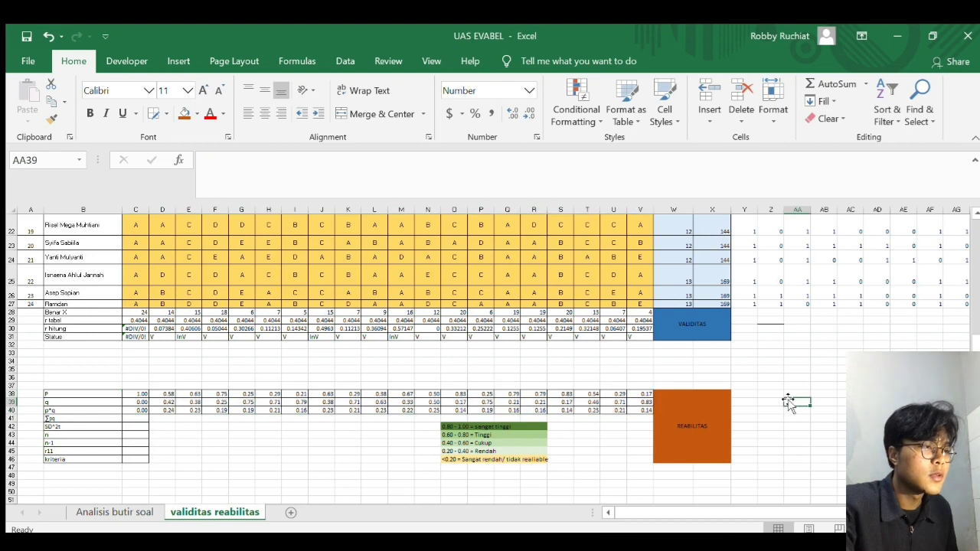
Enter the ∑pq formula =SUM(C40:V40) in C41 to total the p*q row.
{"action": "left_click", "coordinate": [139, 417]}
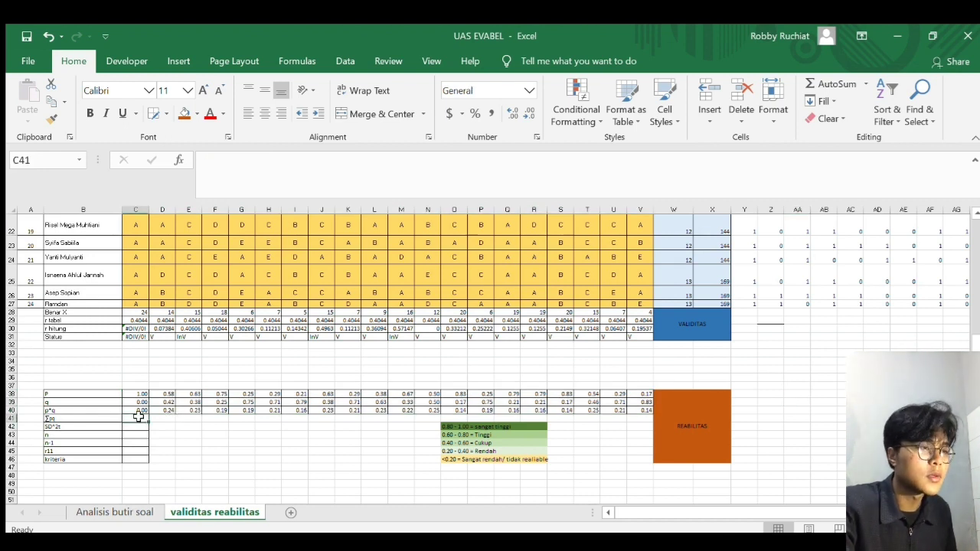
{"action": "type", "text": "="}
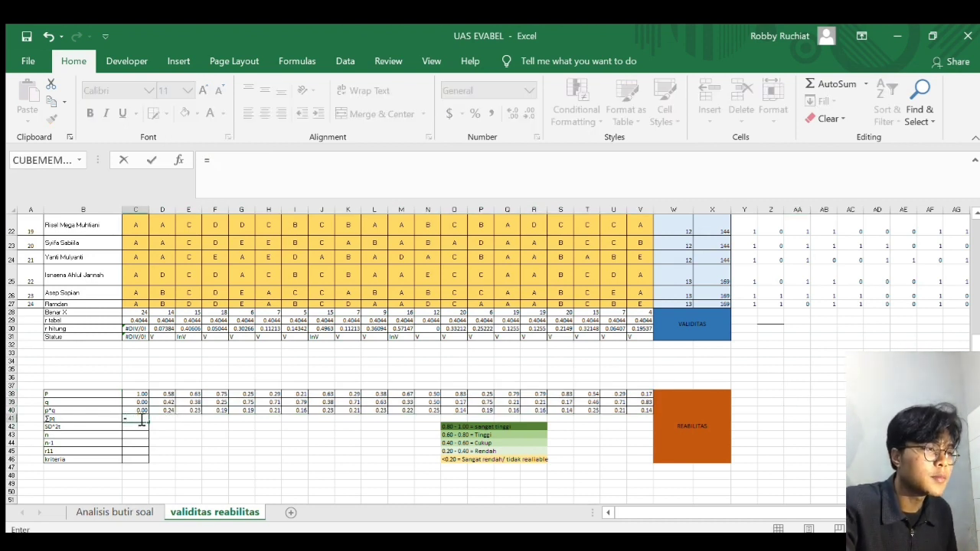
{"action": "type", "text": "SUM("}
{"action": "left_click_drag", "start_coordinate": [137, 410], "coordinate": [634, 410]}
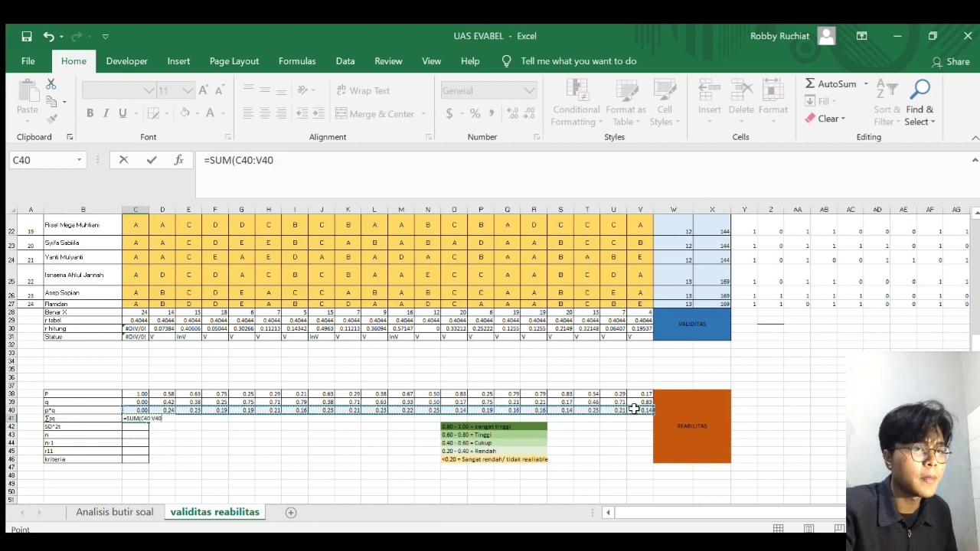
{"action": "key", "text": "Return"}
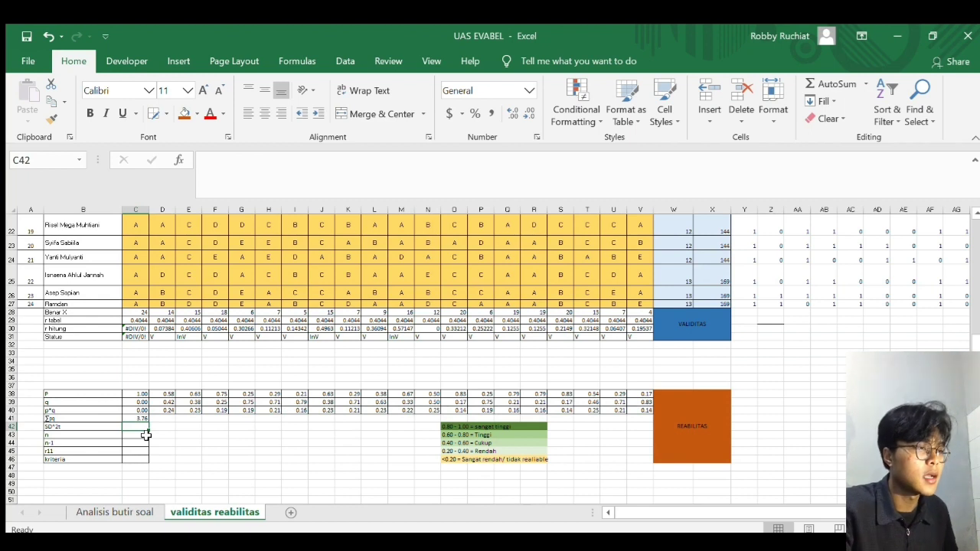
Enter the SD^2t formula =VAR.P(W4:W27) in C42 to get the population variance of the total scores.
{"action": "type", "text": "="}
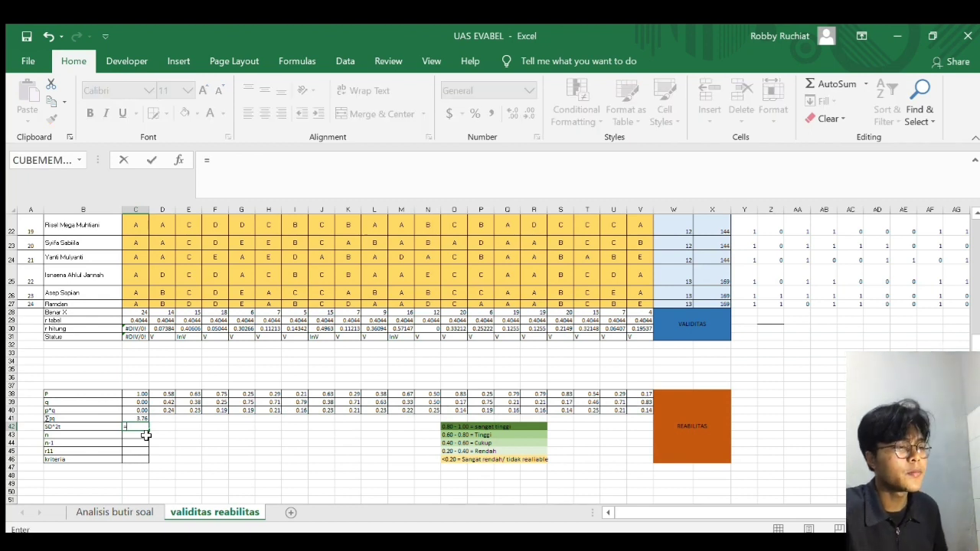
{"action": "type", "text": "VAR.P"}
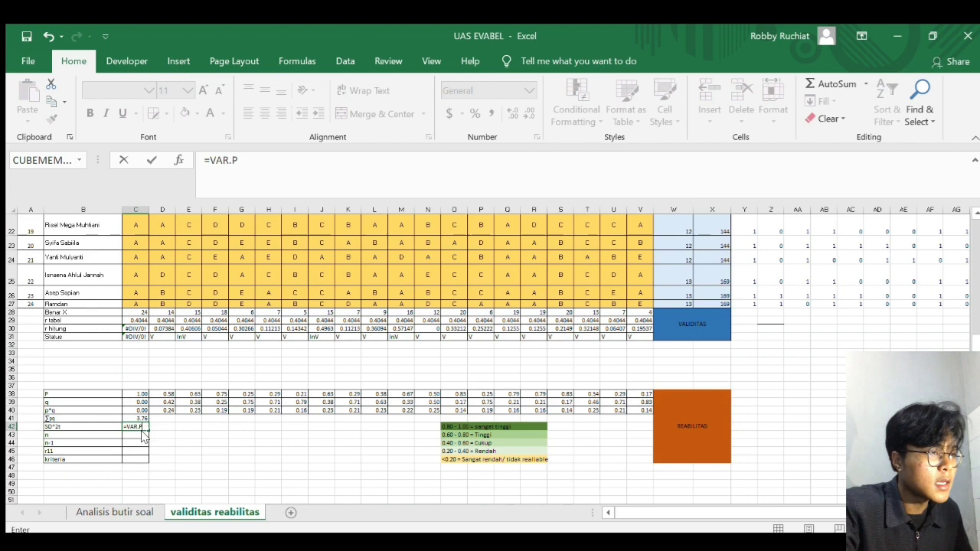
{"action": "type", "text": "("}
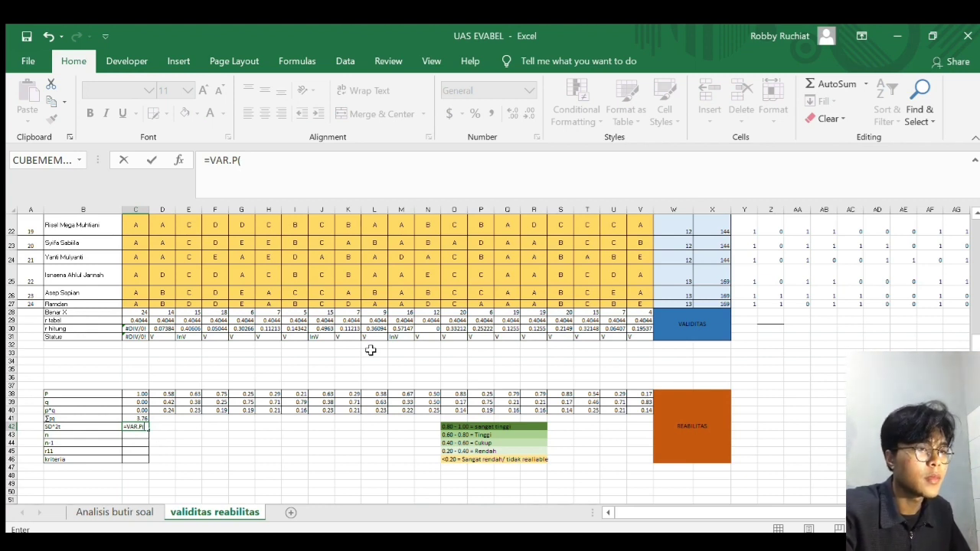
{"action": "scroll", "coordinate": [707, 298], "scroll_direction": "up", "scroll_amount": 3}
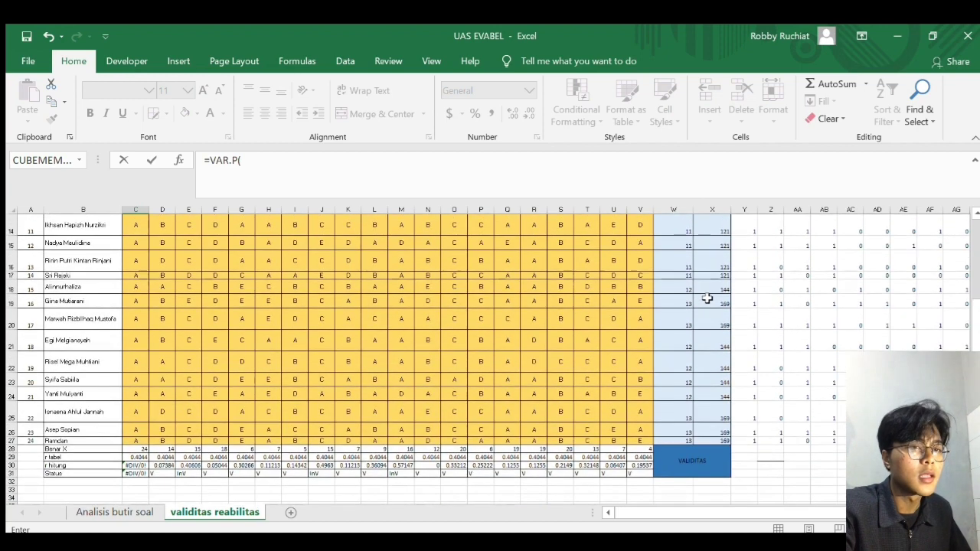
{"action": "scroll", "coordinate": [707, 298], "scroll_direction": "up", "scroll_amount": 5}
{"action": "left_click", "coordinate": [674, 248]}
{"action": "left_click_drag", "start_coordinate": [675, 248], "coordinate": [675, 437]}
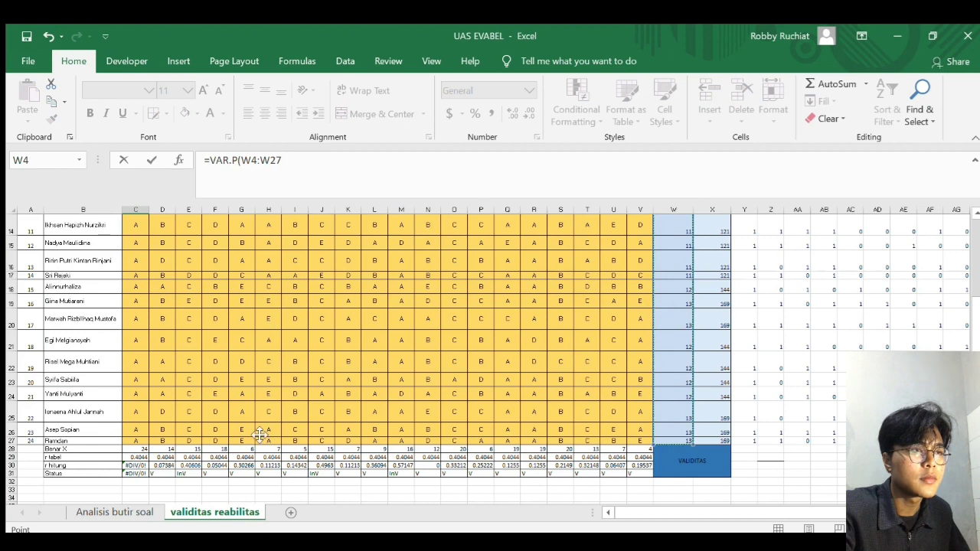
{"action": "type", "text": ")"}
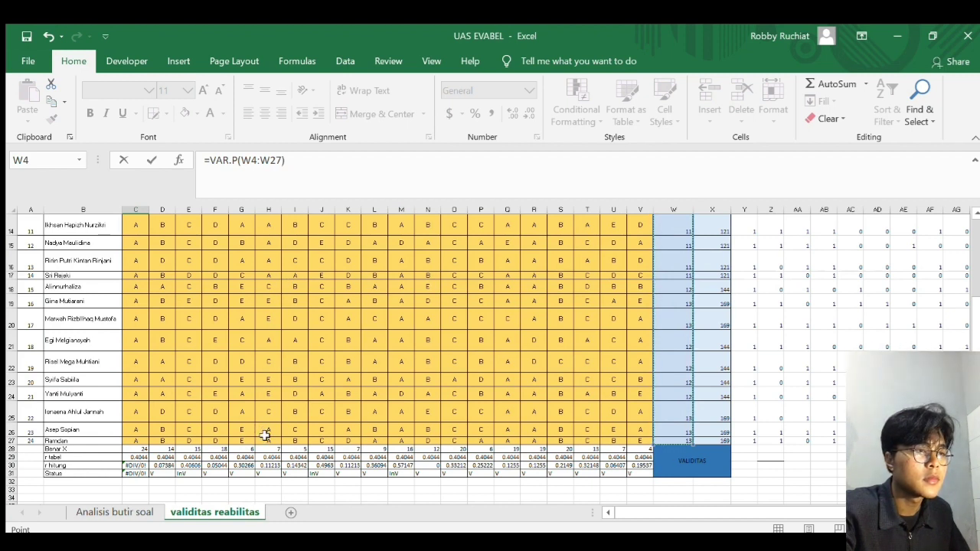
{"action": "scroll", "coordinate": [264, 435], "scroll_direction": "down", "scroll_amount": 4}
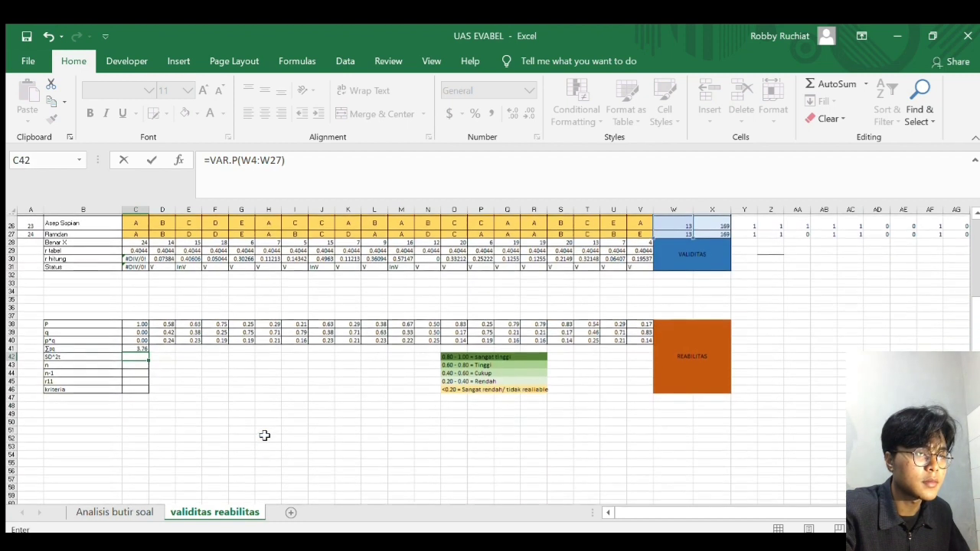
{"action": "key", "text": "Return"}
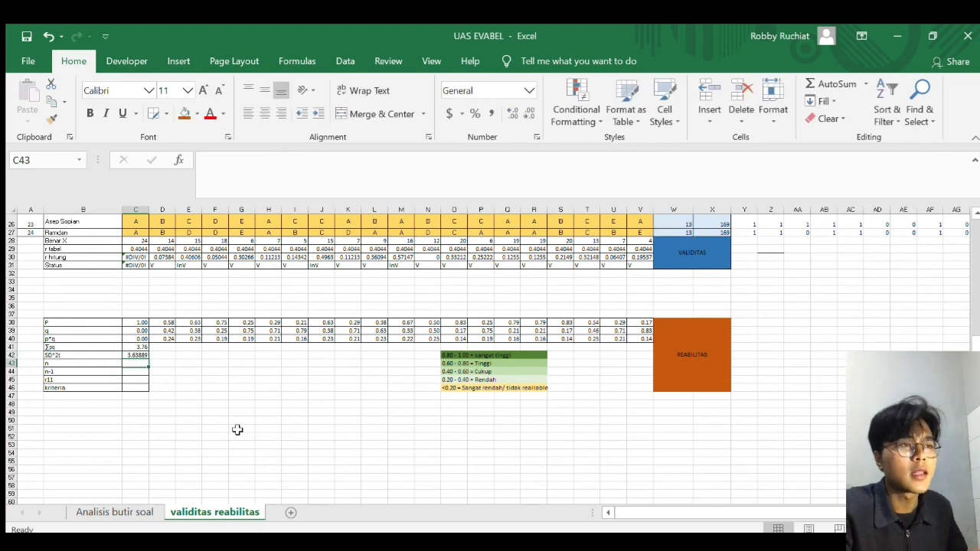
Reduce the SD^2t value in C42 to two decimal places.
{"action": "type", "text": "="}
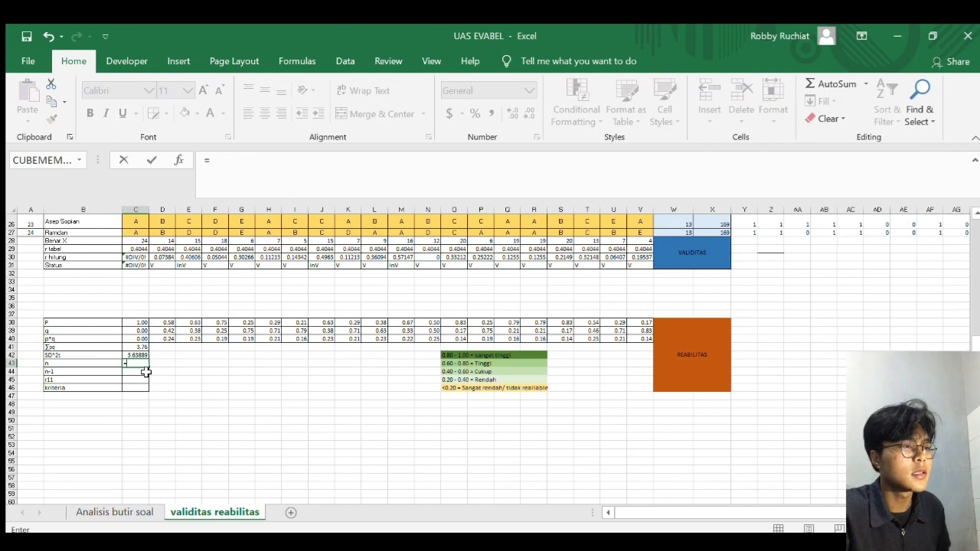
{"action": "key", "text": "BackSpace"}
{"action": "left_click", "coordinate": [131, 355]}
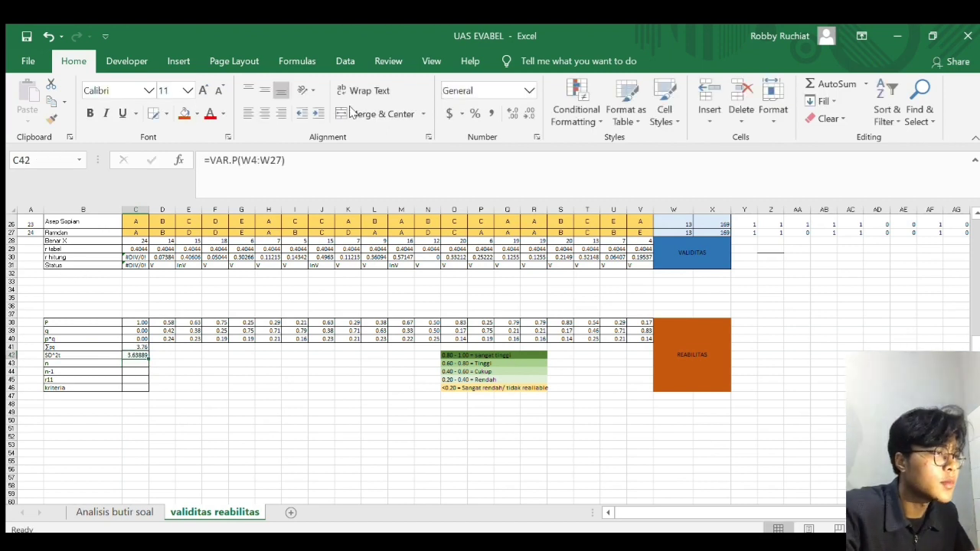
{"action": "left_click", "coordinate": [530, 114]}
{"action": "left_click", "coordinate": [529, 113]}
{"action": "left_click", "coordinate": [530, 113]}
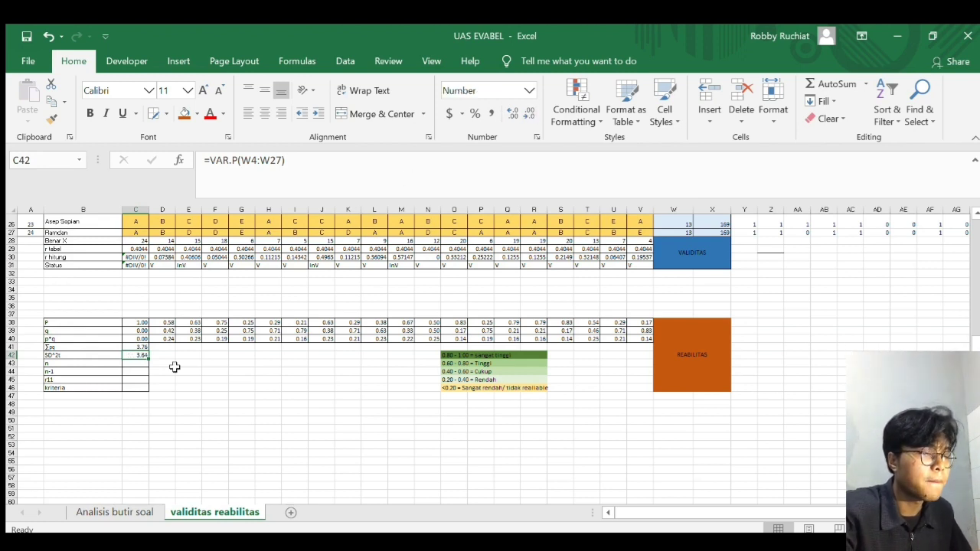
Enter the n formula =A27 in C43, referencing the last student's row number.
{"action": "left_click", "coordinate": [134, 362]}
{"action": "type", "text": "="}
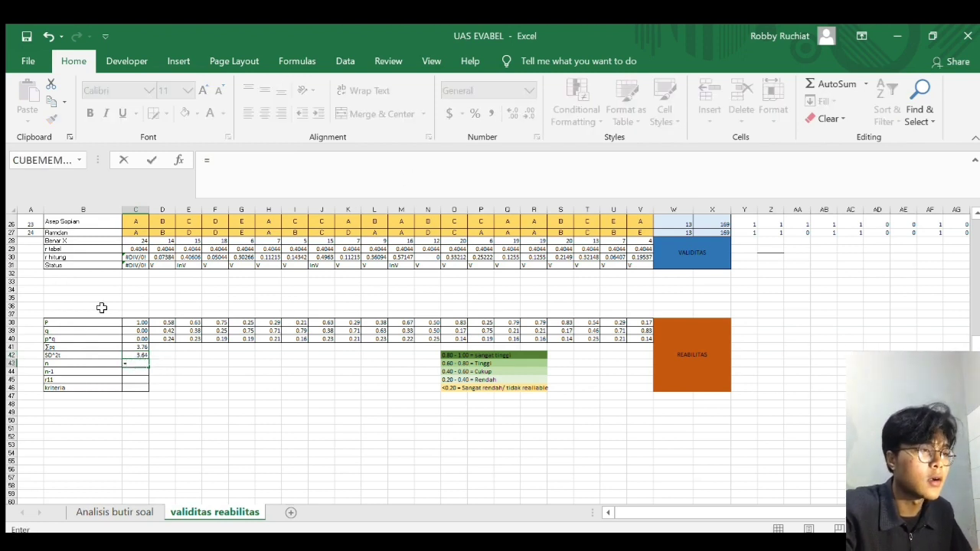
{"action": "left_click", "coordinate": [29, 232]}
{"action": "key", "text": "Return"}
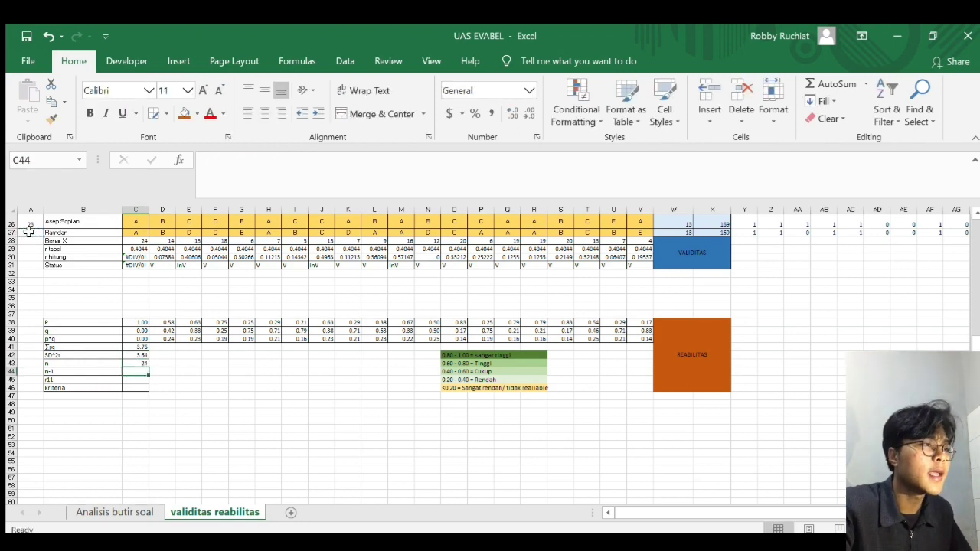
Enter the n-1 formula =C43-1 in C44.
{"action": "type", "text": "="}
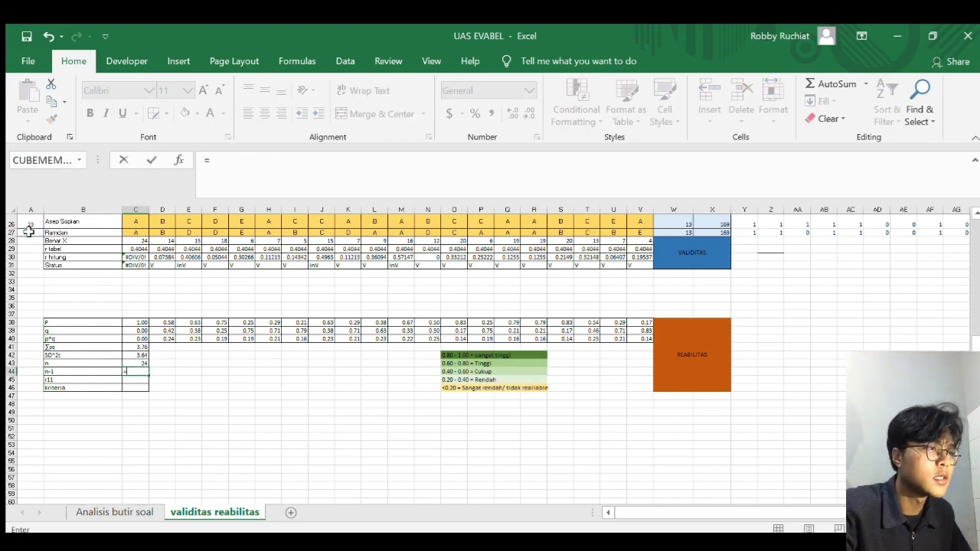
{"action": "key", "text": "Up"}
{"action": "type", "text": "-1"}
{"action": "key", "text": "Return"}
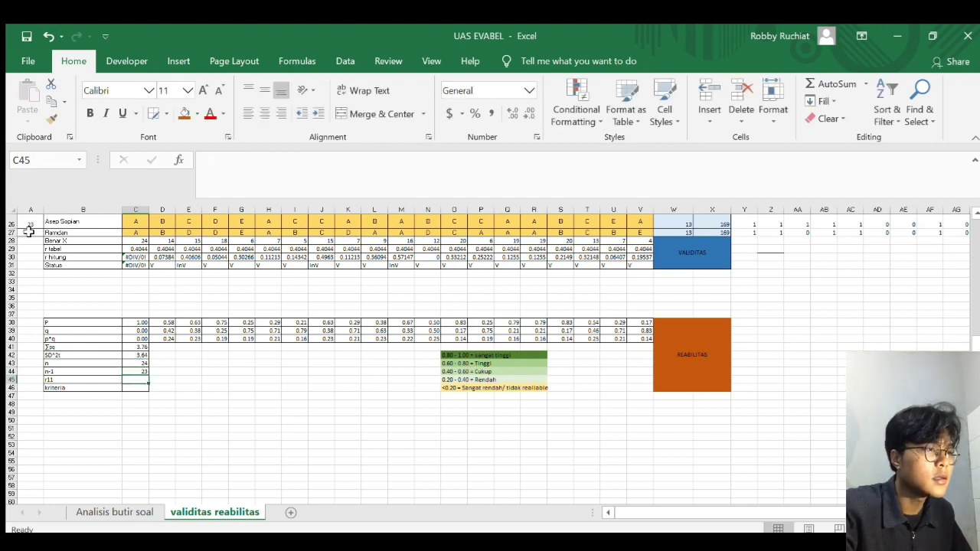
Enter the r11 reliability formula =(C43/C44)*((C42-C41)/C42) in C45.
{"action": "type", "text": "="}
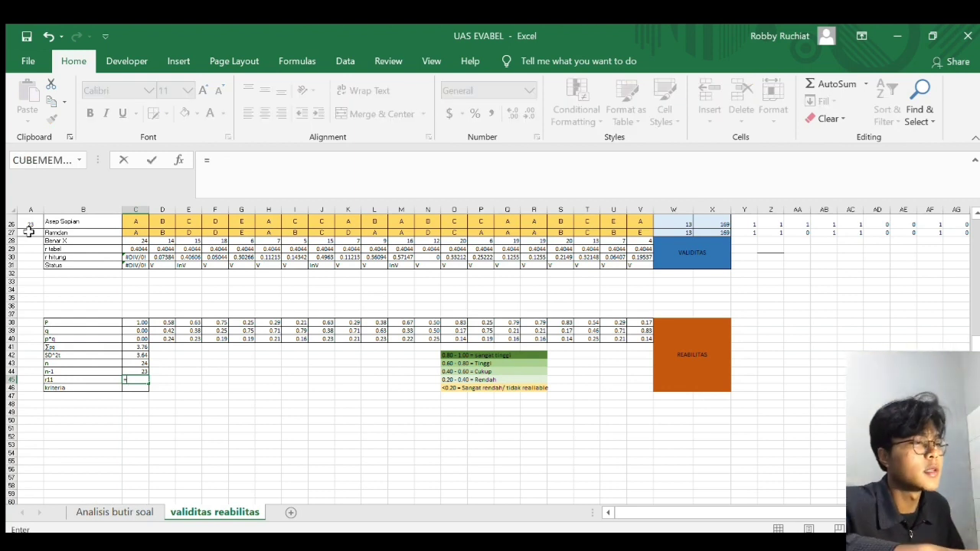
{"action": "type", "text": "("}
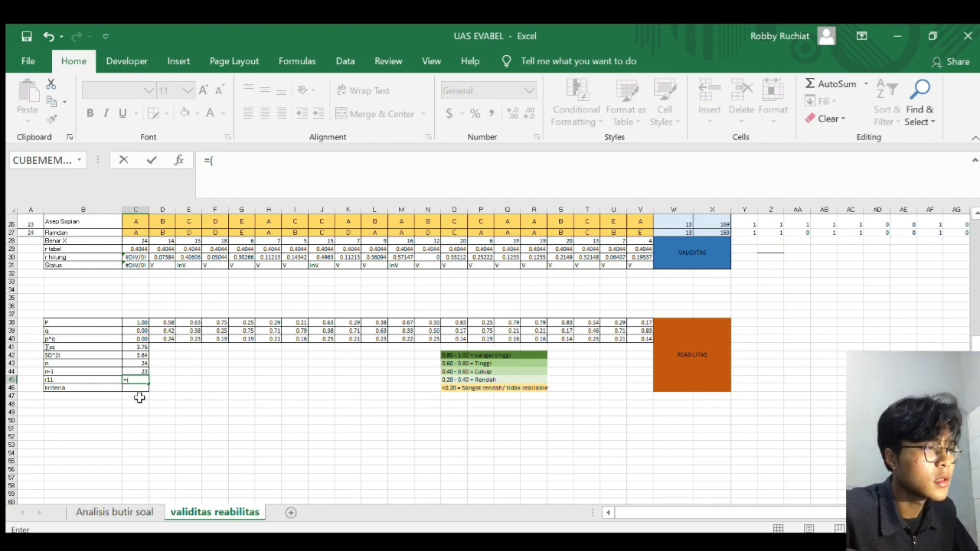
{"action": "key", "text": "Up"}
{"action": "key", "text": "Up"}
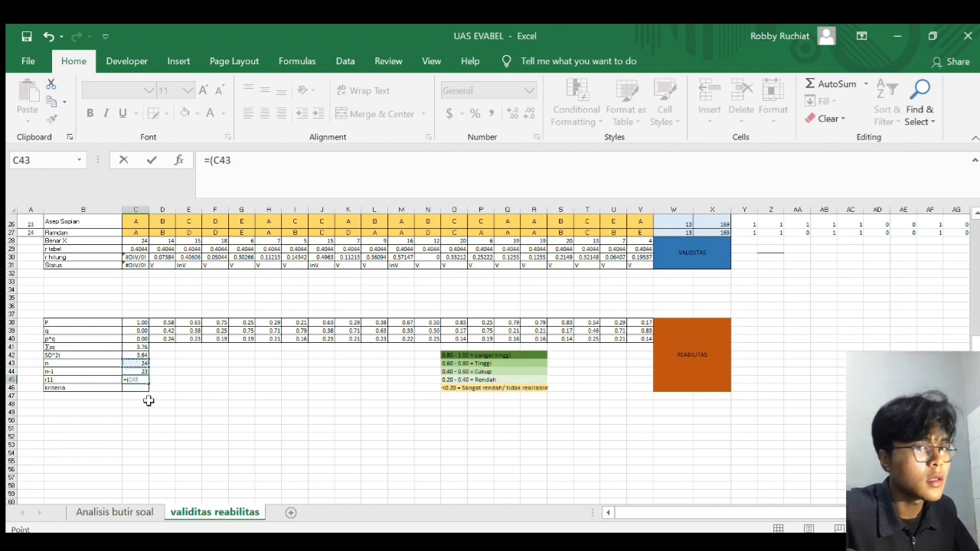
{"action": "type", "text": "/"}
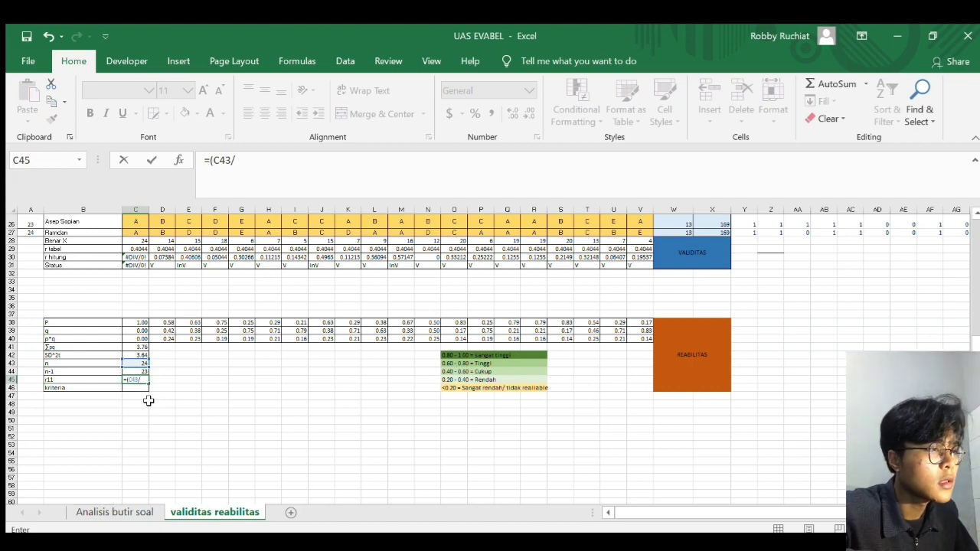
{"action": "key", "text": "Up"}
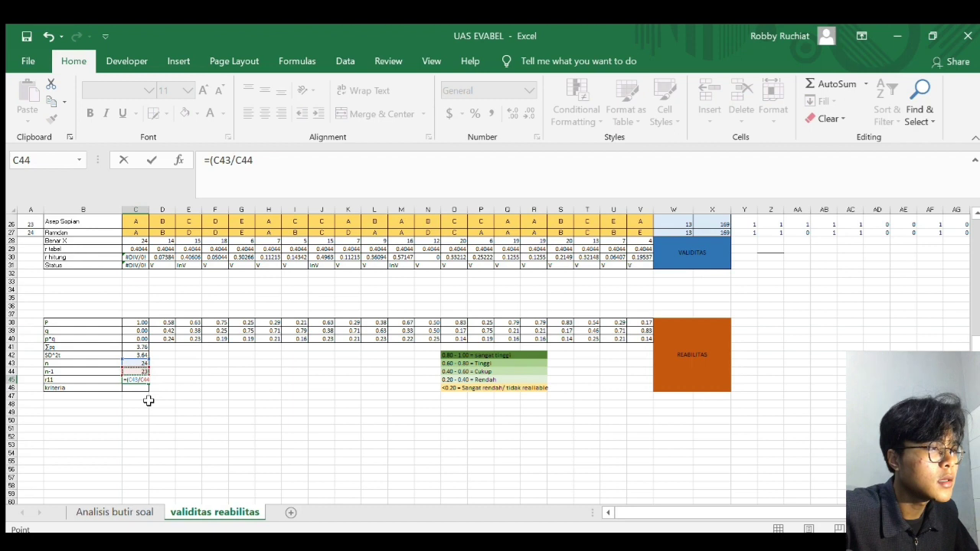
{"action": "type", "text": ")"}
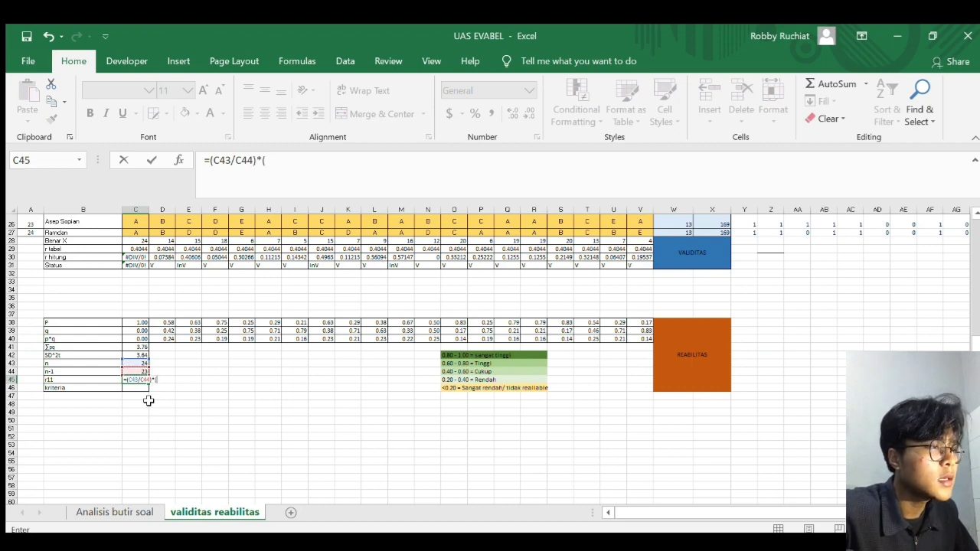
{"action": "type", "text": "*(("}
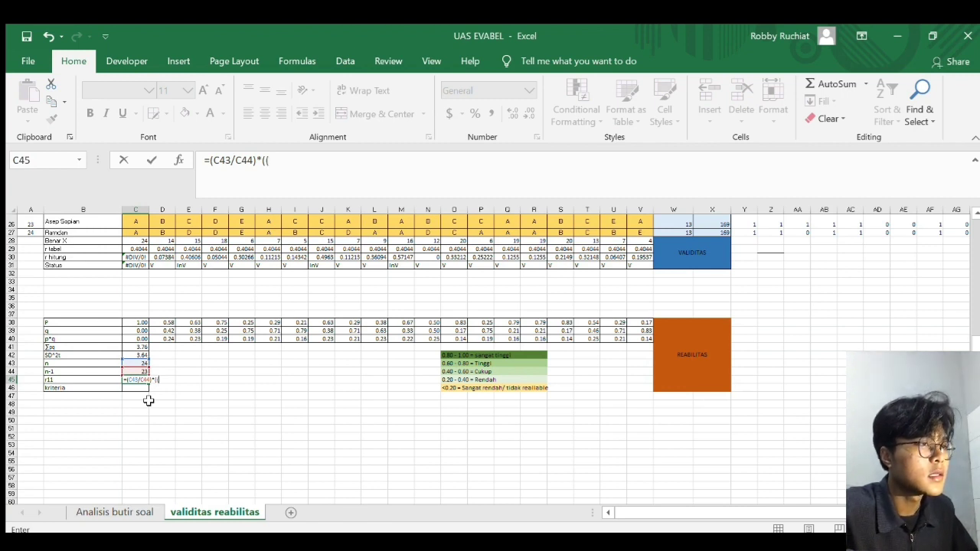
{"action": "key", "text": "Up"}
{"action": "key", "text": "Up"}
{"action": "key", "text": "Up"}
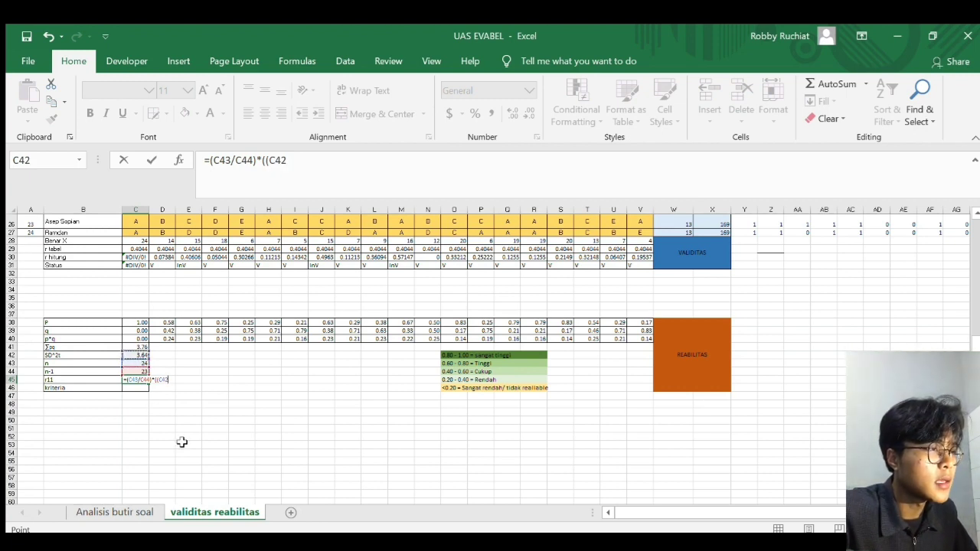
{"action": "type", "text": "-"}
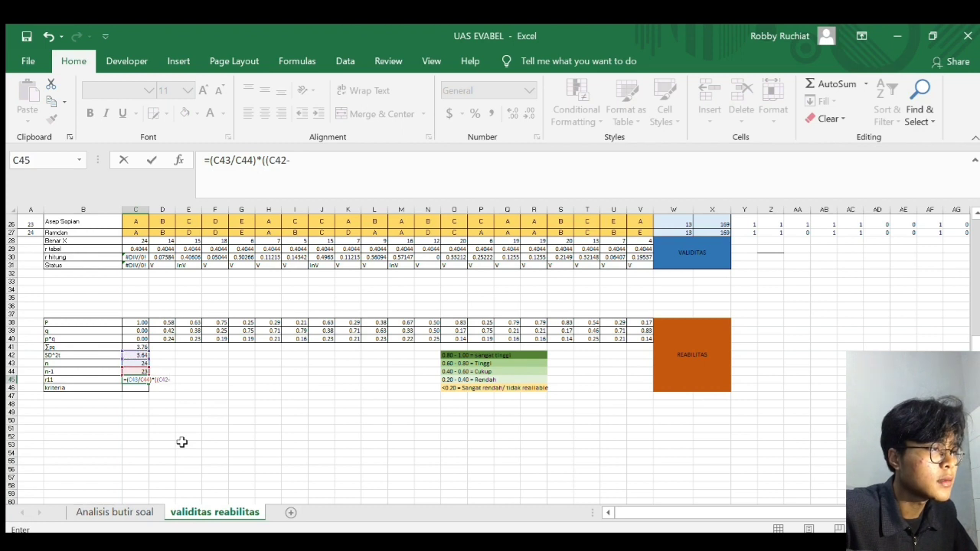
{"action": "key", "text": "Up"}
{"action": "key", "text": "Up"}
{"action": "key", "text": "Up"}
{"action": "key", "text": "Up"}
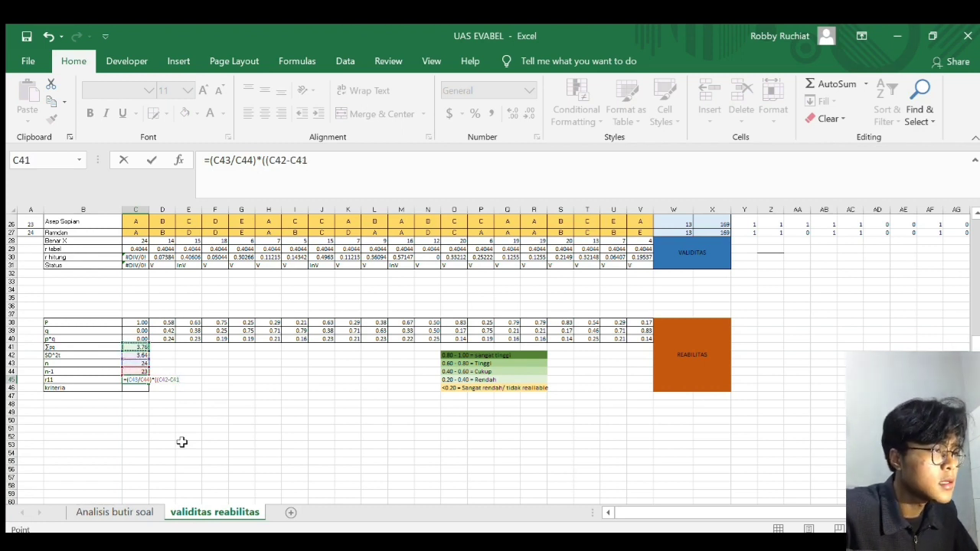
{"action": "type", "text": ")"}
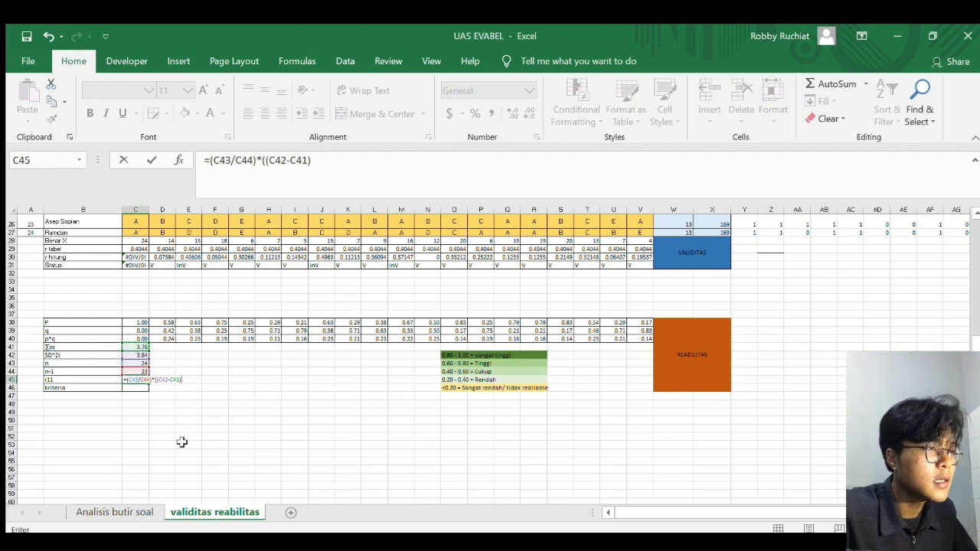
{"action": "type", "text": "/"}
{"action": "key", "text": "Up"}
{"action": "key", "text": "Up"}
{"action": "key", "text": "Up"}
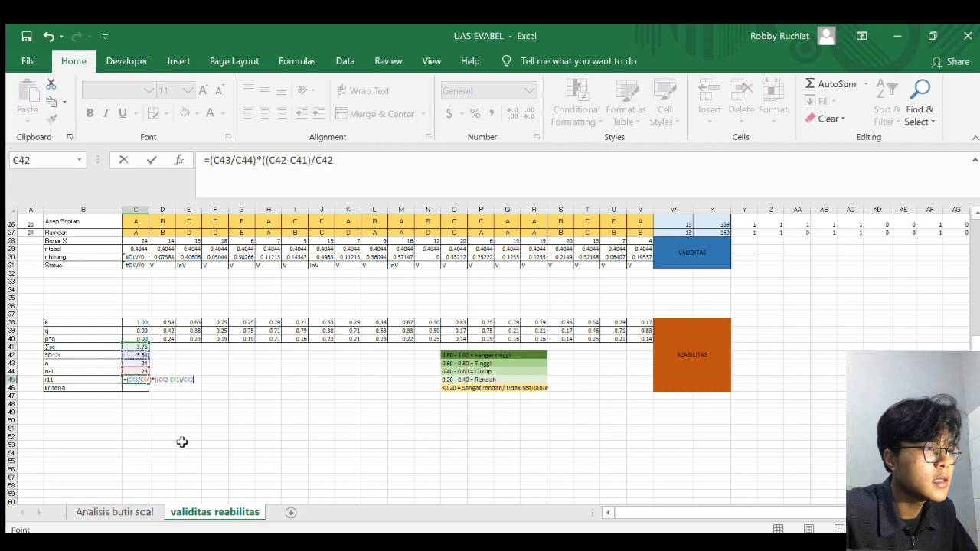
{"action": "type", "text": ")"}
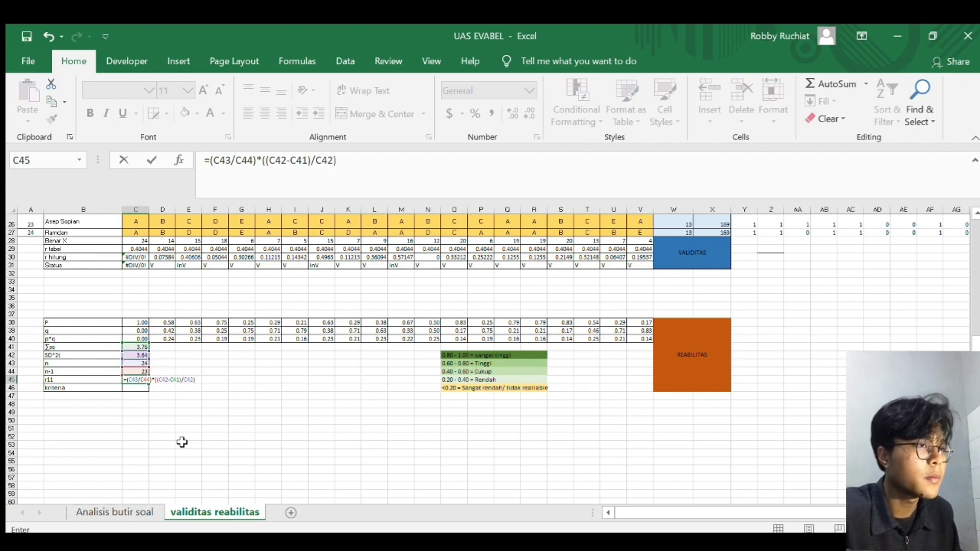
{"action": "key", "text": "Return"}
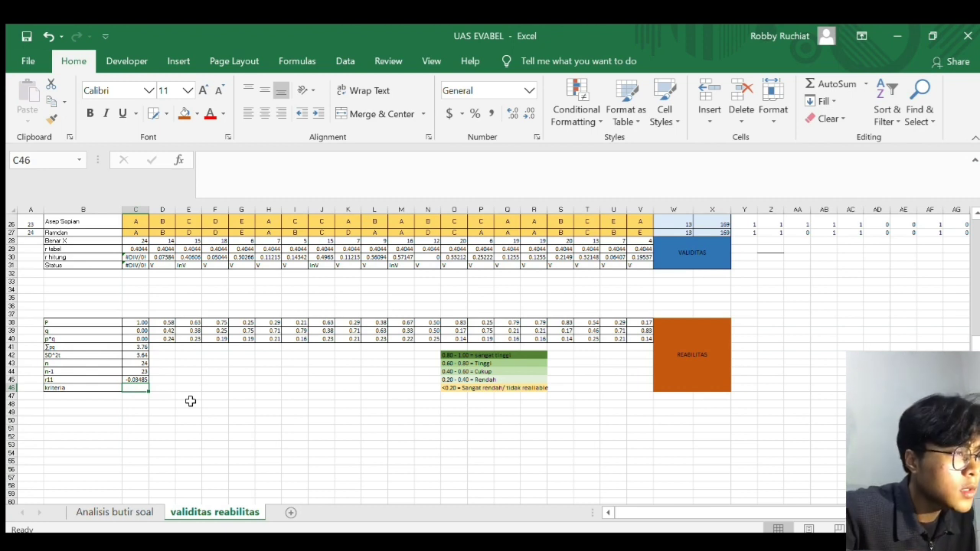
Enter the kriteria text "Sangat rendah / tidak reliable" in C46.
{"action": "type", "text": "S"}
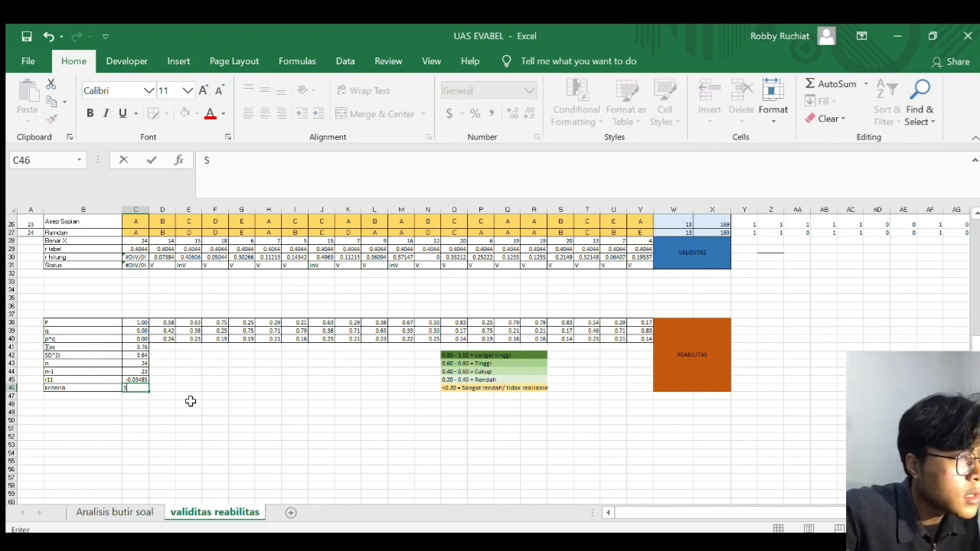
{"action": "type", "text": "anga"}
{"action": "key", "text": "BackSpace"}
{"action": "type", "text": "gat re"}
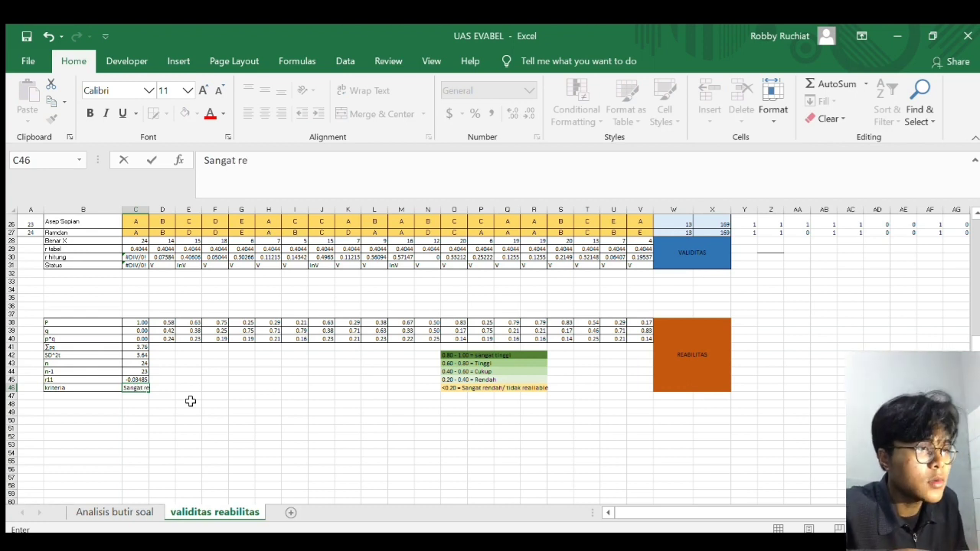
{"action": "type", "text": "ndah / t"}
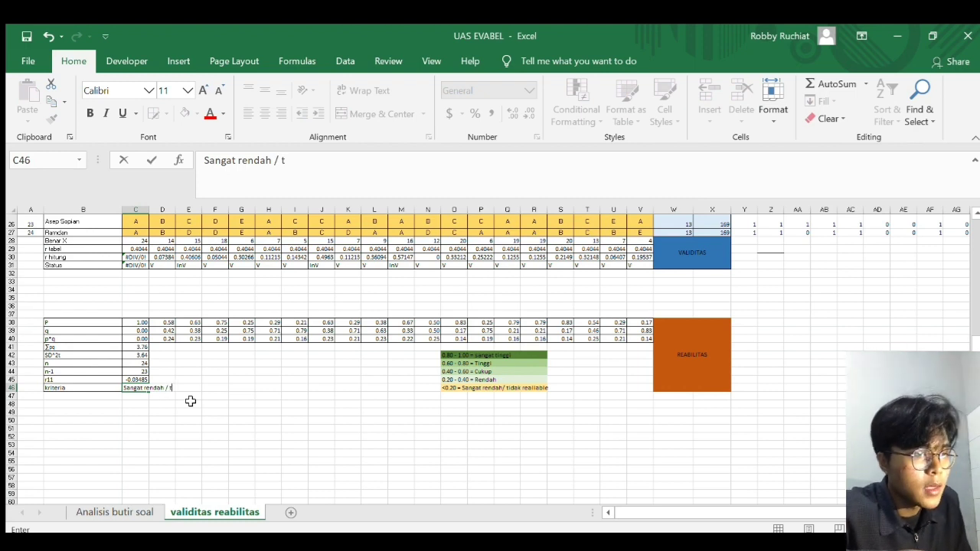
{"action": "type", "text": "idak reliable"}
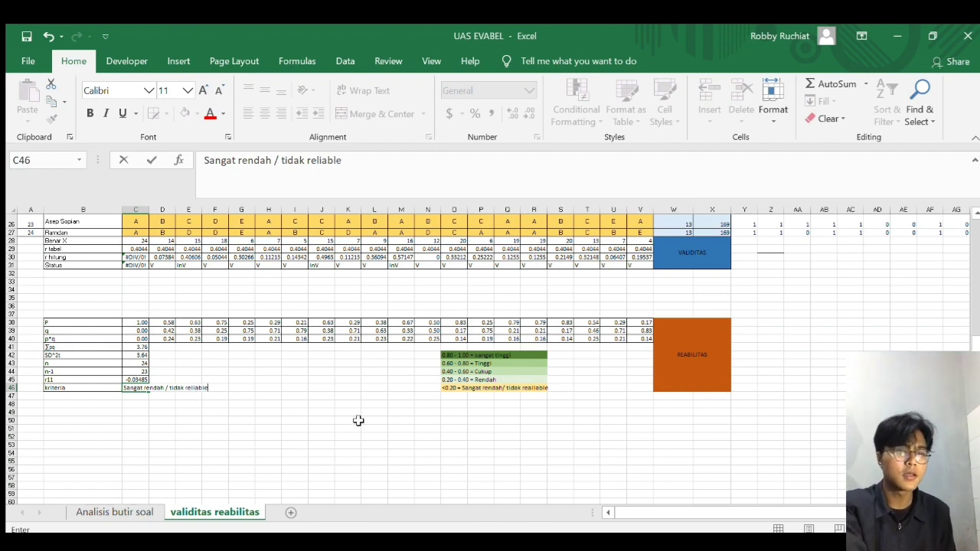
{"action": "left_click", "coordinate": [402, 419]}
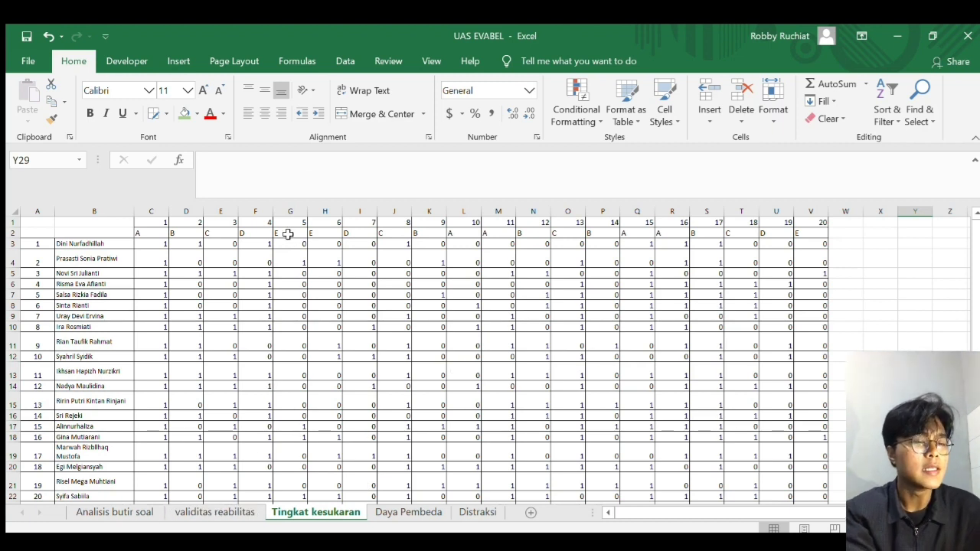
On the Tingkat kesukaran sheet, enter the Jumlah benar formula =SUM(C3:C26) in C27 and fill it across to V27.
{"action": "scroll", "coordinate": [198, 350], "scroll_direction": "down", "scroll_amount": 3}
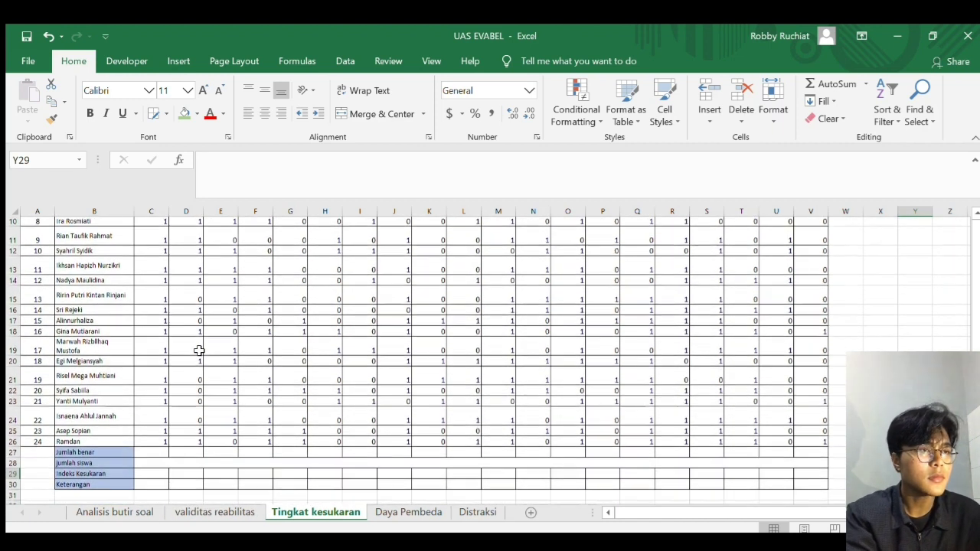
{"action": "left_click", "coordinate": [151, 451]}
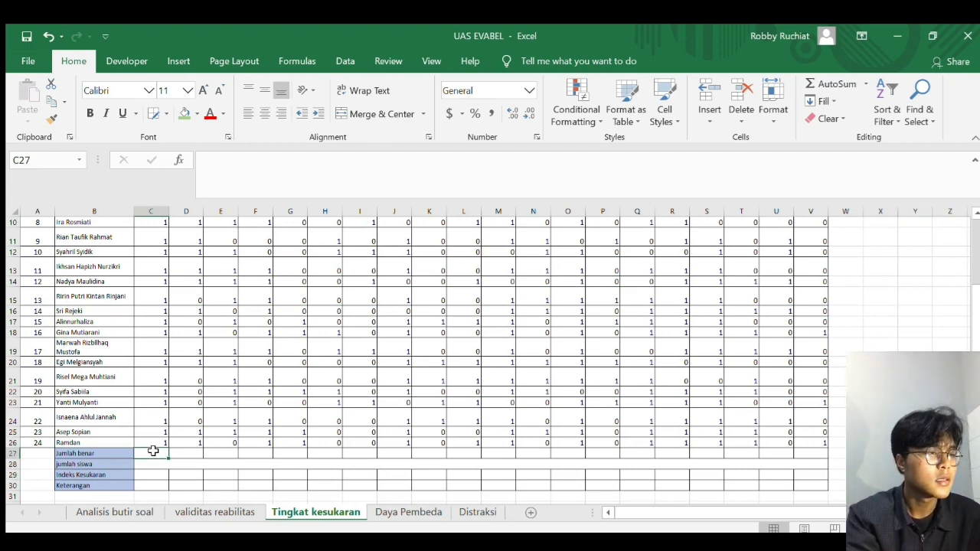
{"action": "type", "text": "=SUM"}
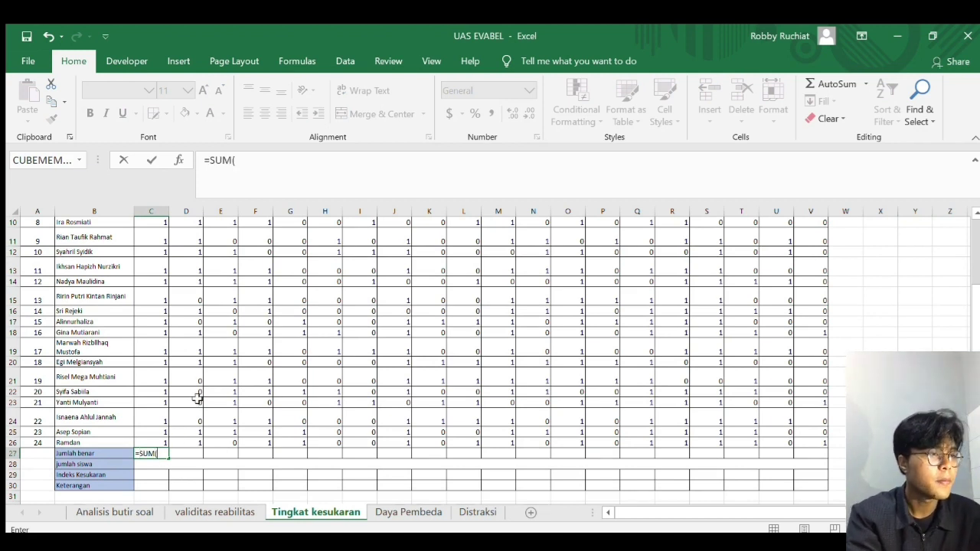
{"action": "type", "text": "("}
{"action": "scroll", "coordinate": [201, 343], "scroll_direction": "up", "scroll_amount": 3}
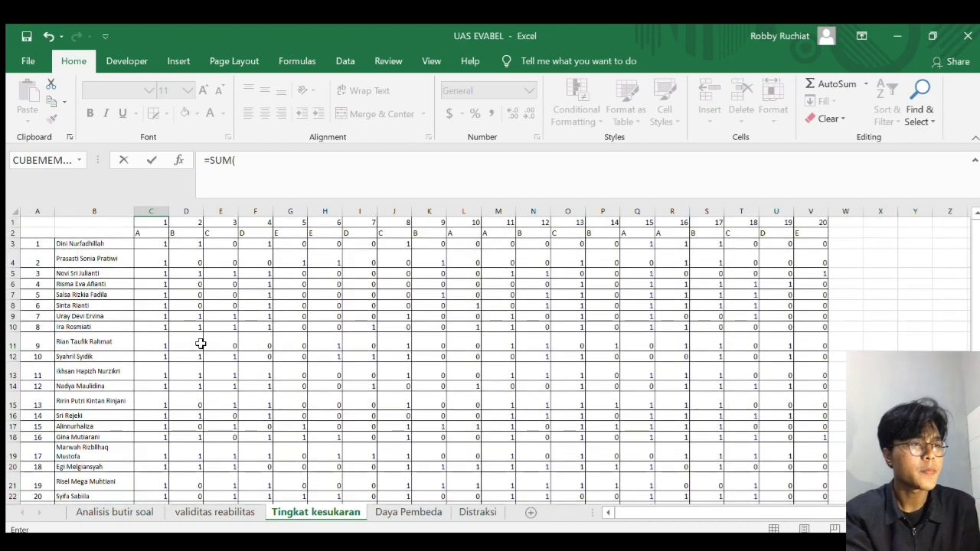
{"action": "left_click_drag", "start_coordinate": [148, 244], "coordinate": [151, 489]}
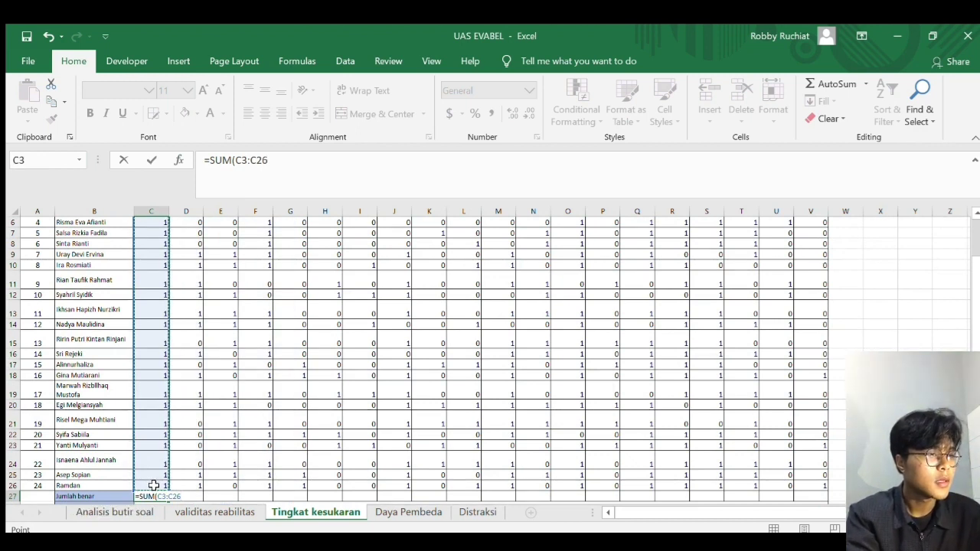
{"action": "key", "text": "Return"}
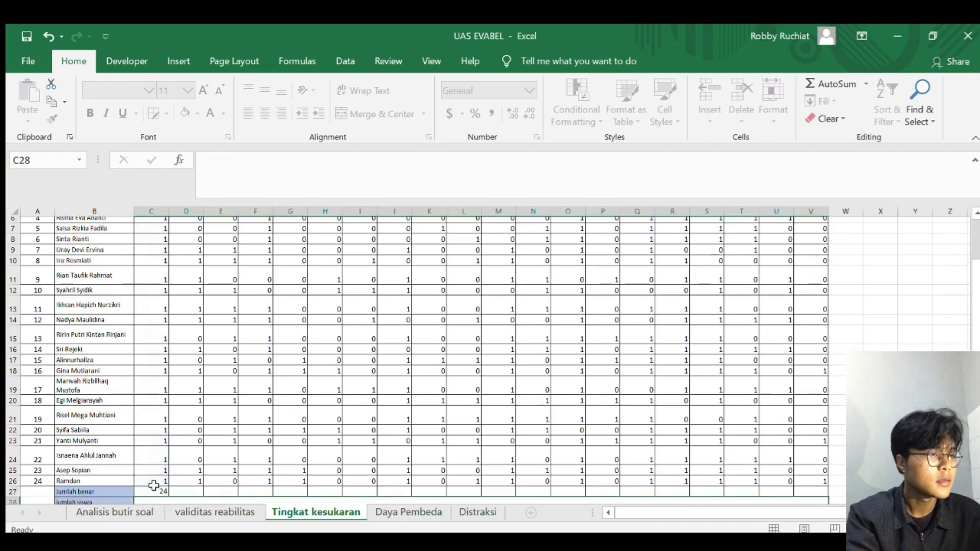
{"action": "scroll", "coordinate": [230, 465], "scroll_direction": "down", "scroll_amount": 2}
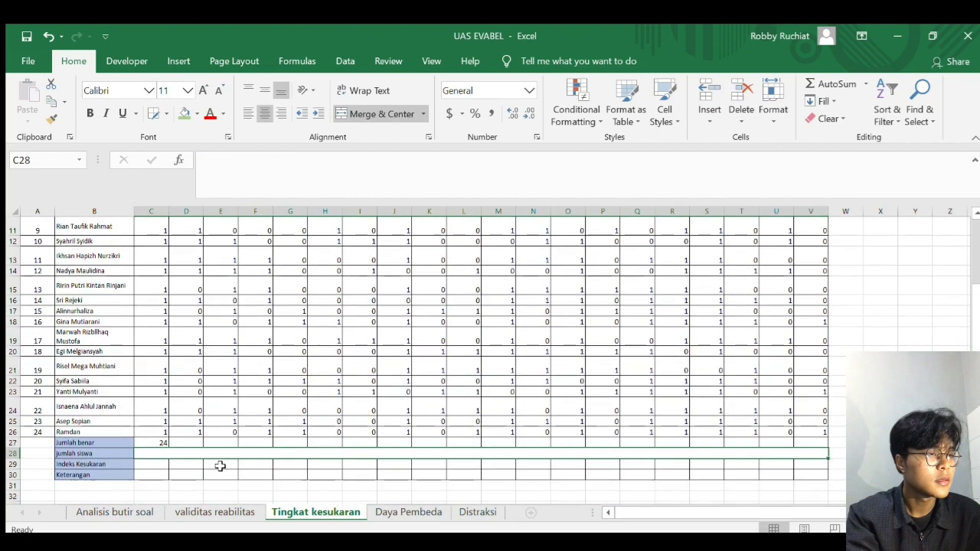
{"action": "left_click", "coordinate": [160, 442]}
{"action": "left_click_drag", "start_coordinate": [167, 447], "coordinate": [814, 450]}
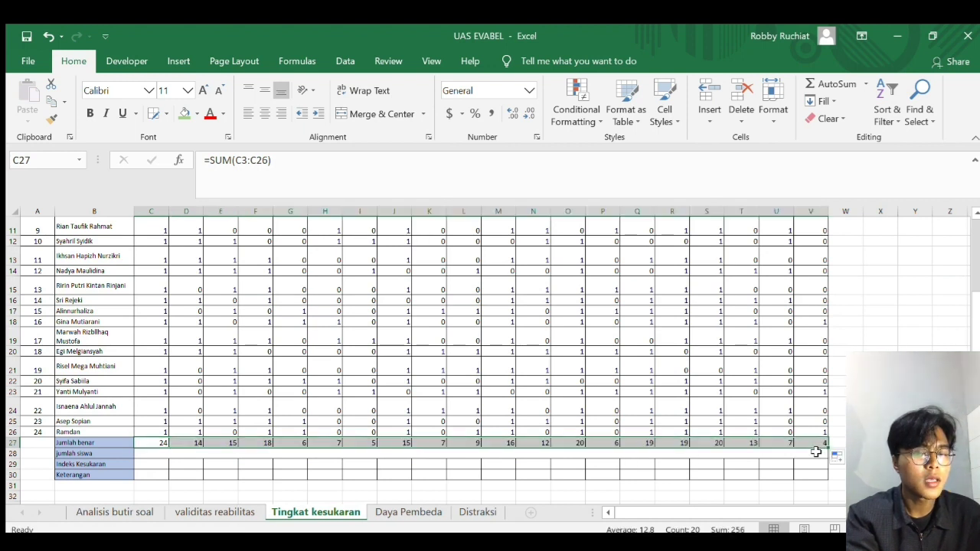
Enter the jumlah siswa formula =A26 in the merged row 28 cell, referencing the last student's number.
{"action": "left_click", "coordinate": [398, 456]}
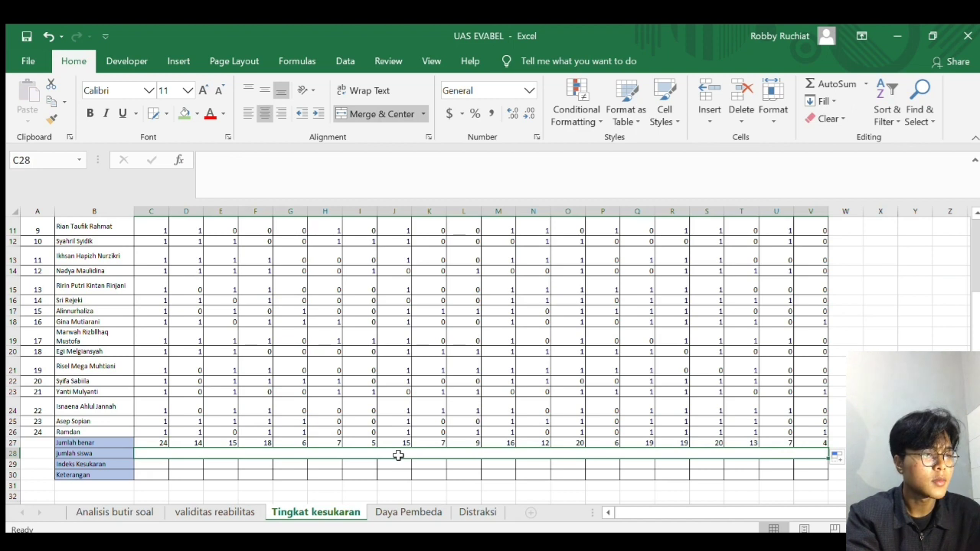
{"action": "type", "text": "="}
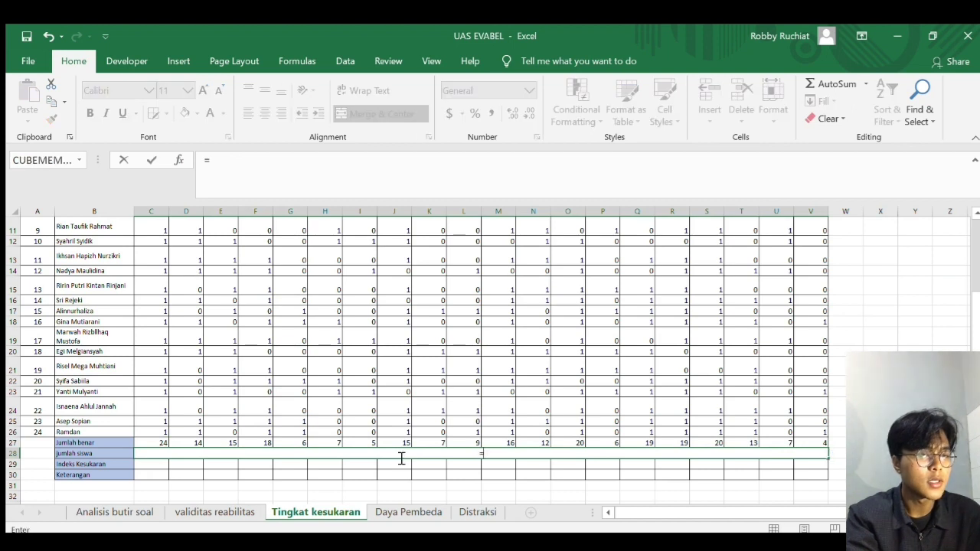
{"action": "left_click", "coordinate": [34, 433]}
{"action": "key", "text": "Return"}
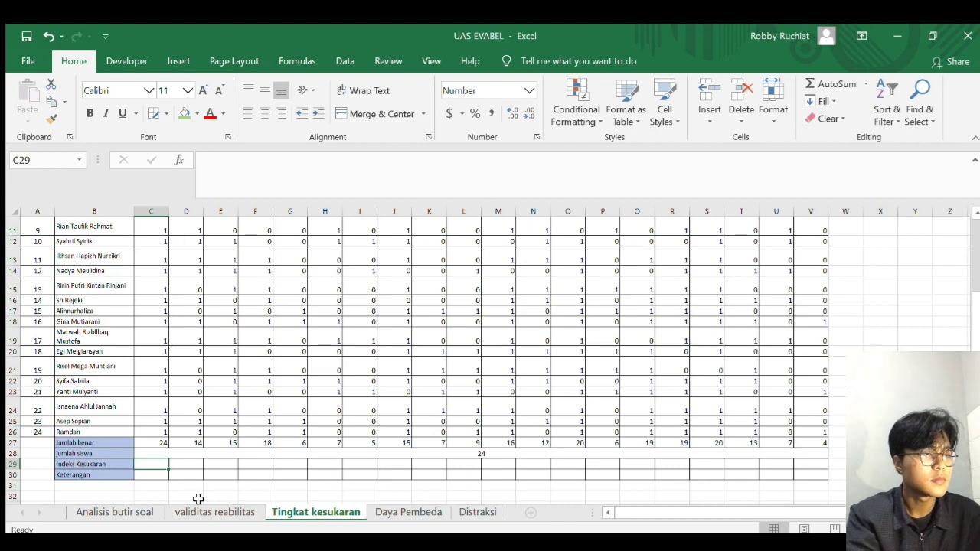
Enter the Indeks Kesukaran formula =C27/$C$28 in C29 and fill it across to V29.
{"action": "type", "text": "="}
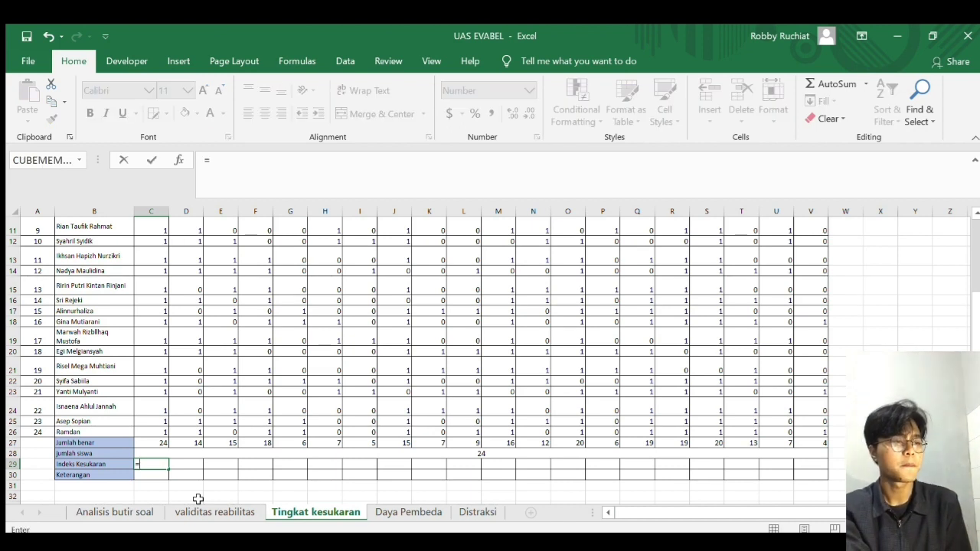
{"action": "key", "text": "Up"}
{"action": "key", "text": "Up"}
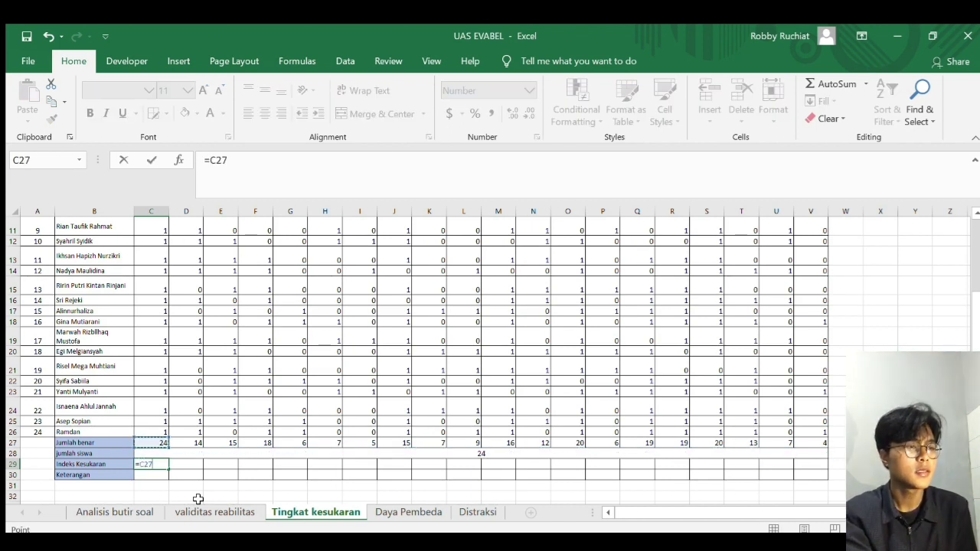
{"action": "type", "text": "/"}
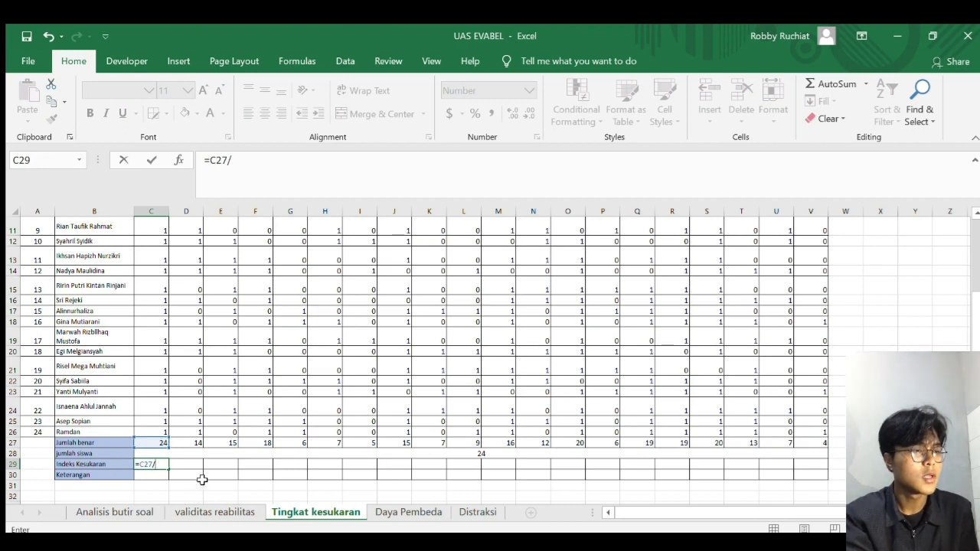
{"action": "key", "text": "Up"}
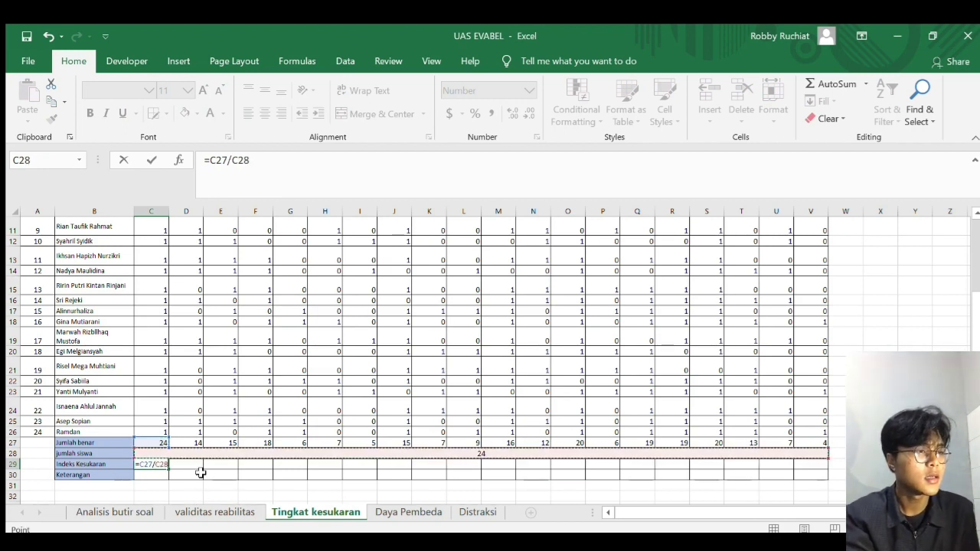
{"action": "left_click", "coordinate": [235, 161]}
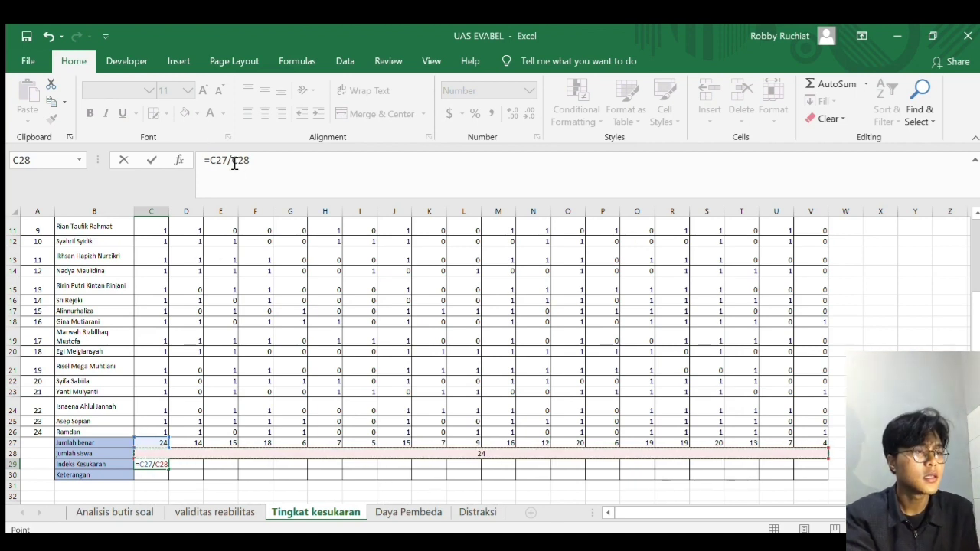
{"action": "type", "text": "$"}
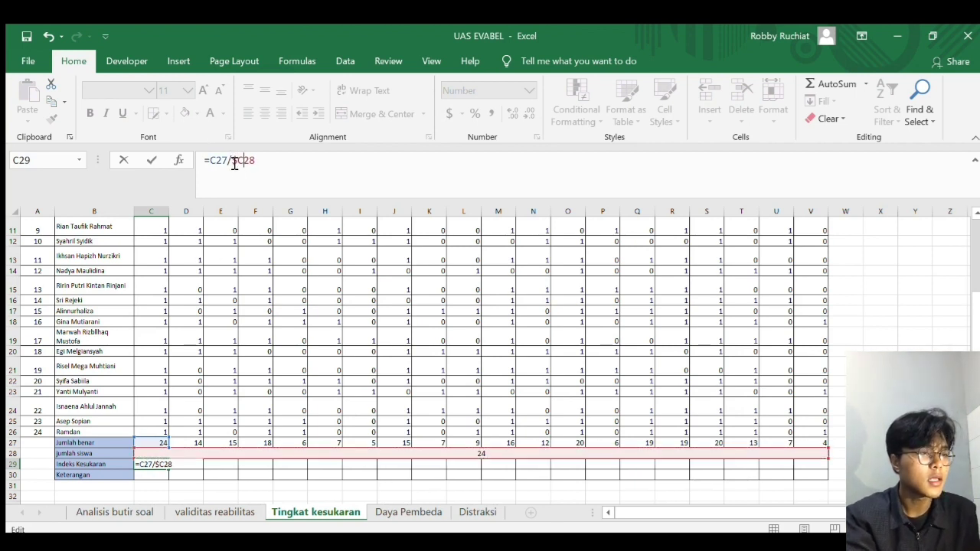
{"action": "key", "text": "Right"}
{"action": "type", "text": "$"}
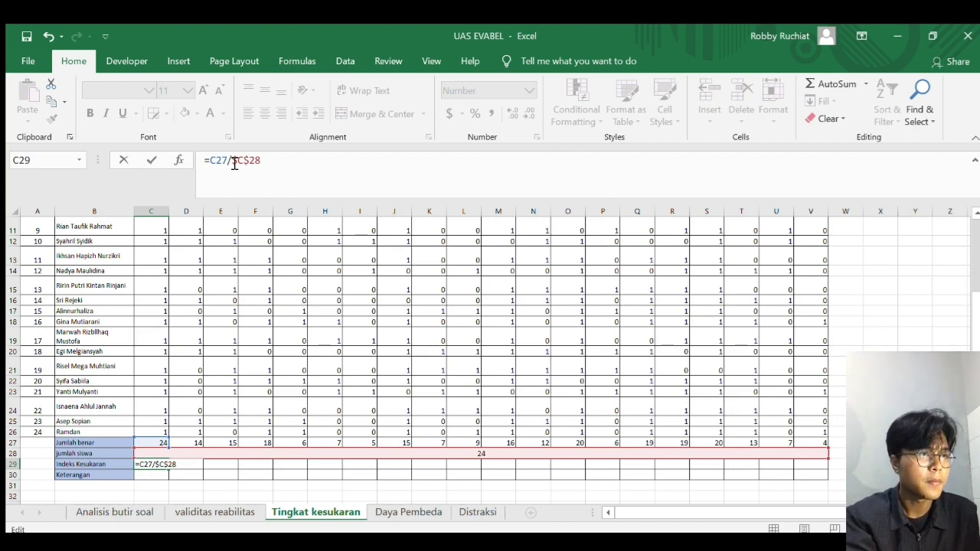
{"action": "key", "text": "Return"}
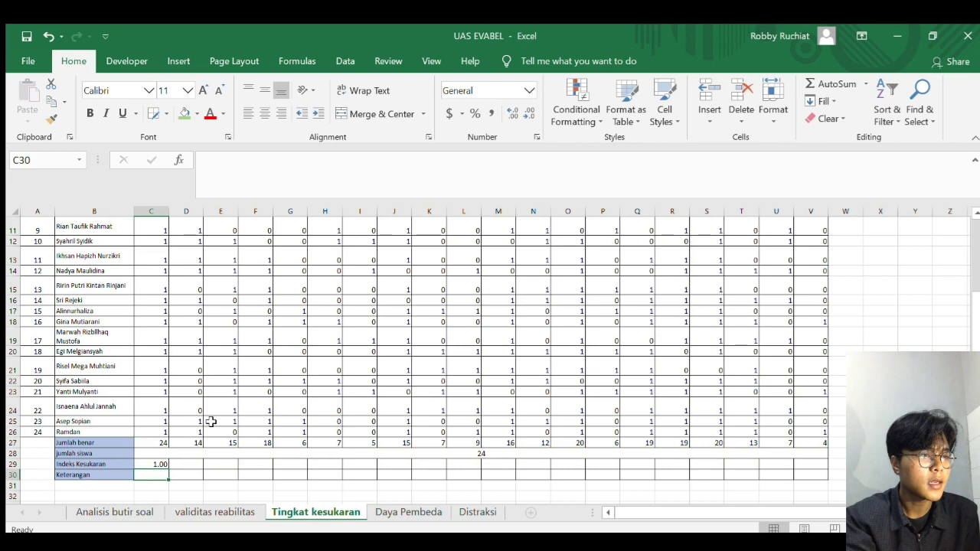
{"action": "left_click", "coordinate": [163, 464]}
{"action": "left_click_drag", "start_coordinate": [170, 475], "coordinate": [814, 465]}
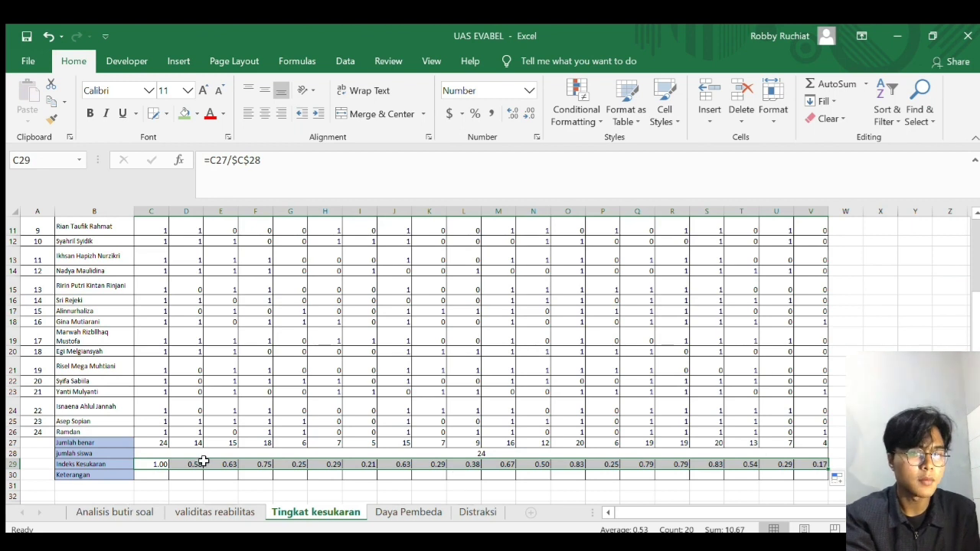
Fill in the Keterangan row for questions 1 to 4 with Mudah, Sedang, sedang and mudah in C30:F30, following the interpretation table.
{"action": "left_click", "coordinate": [157, 475]}
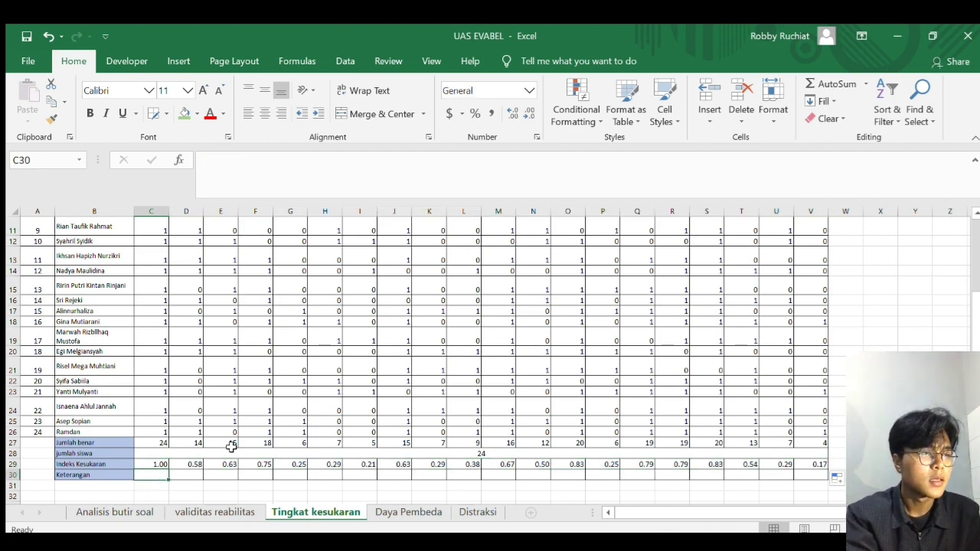
{"action": "scroll", "coordinate": [231, 447], "scroll_direction": "down", "scroll_amount": 3}
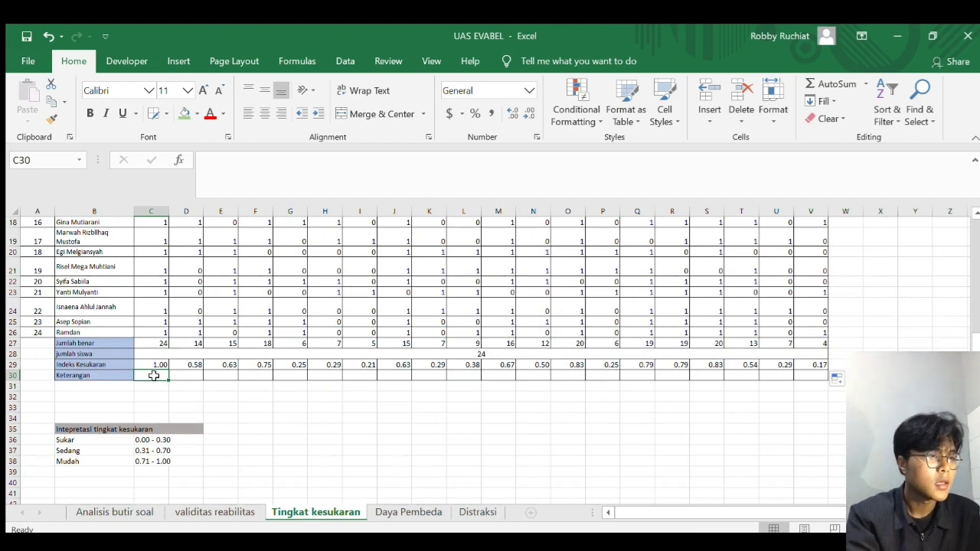
{"action": "type", "text": "Seda"}
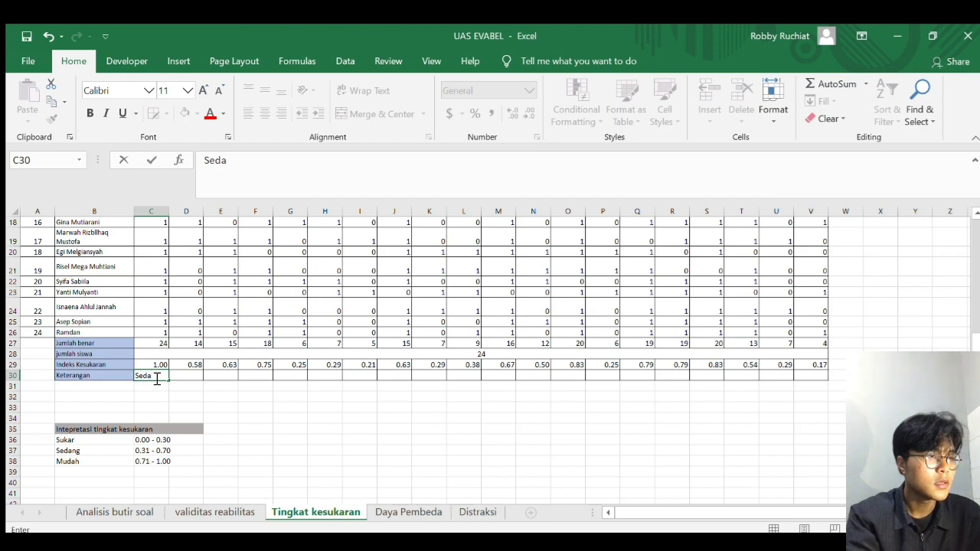
{"action": "key", "text": "BackSpace"}
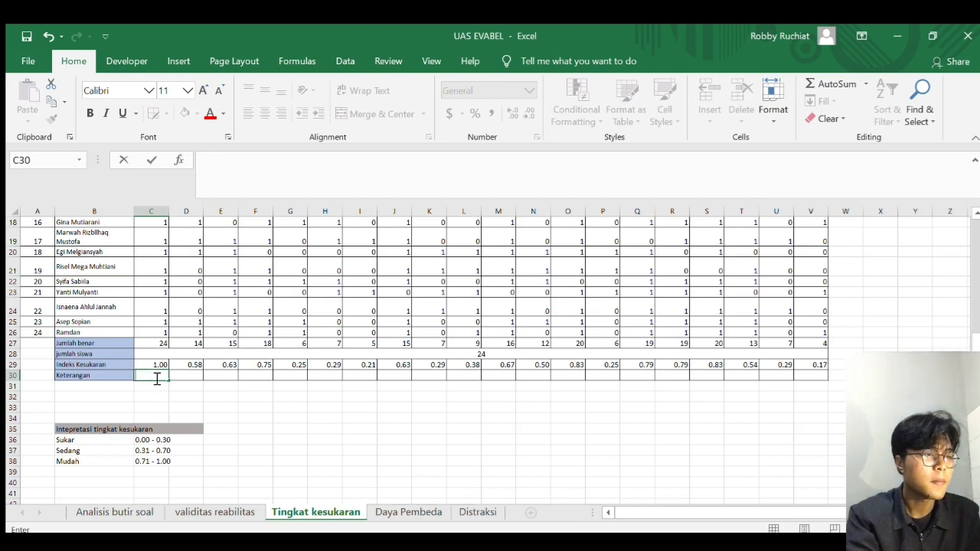
{"action": "type", "text": "Mudah"}
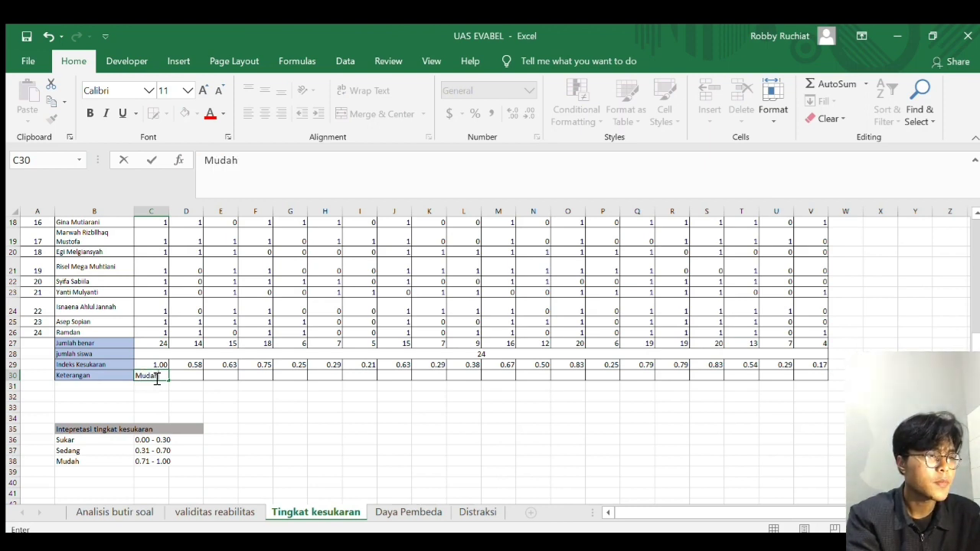
{"action": "key", "text": "Tab"}
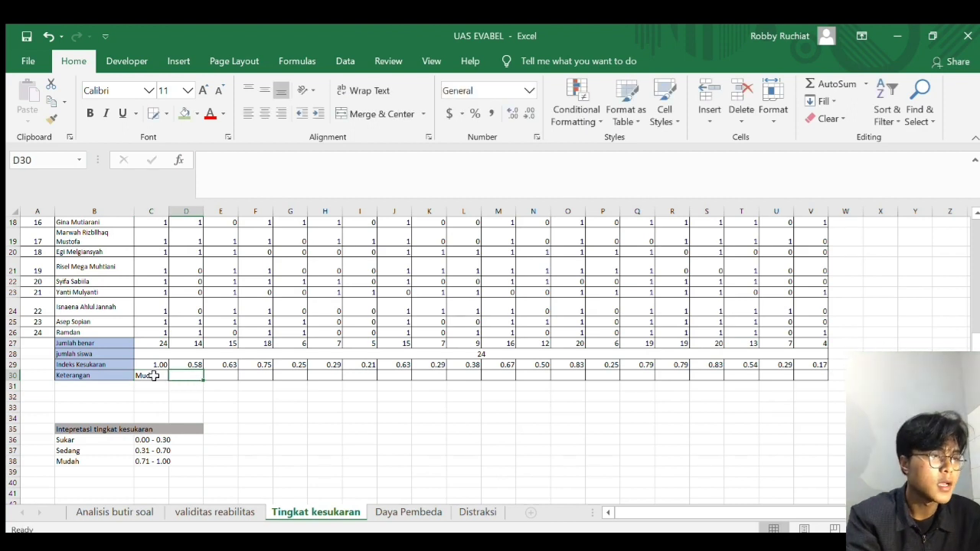
{"action": "type", "text": "Sedang"}
{"action": "key", "text": "Tab"}
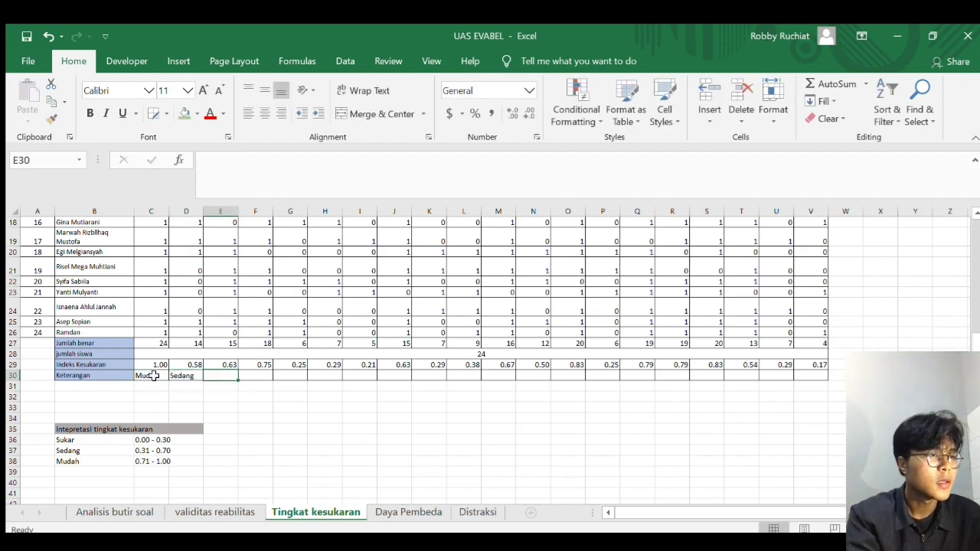
{"action": "type", "text": "sedang"}
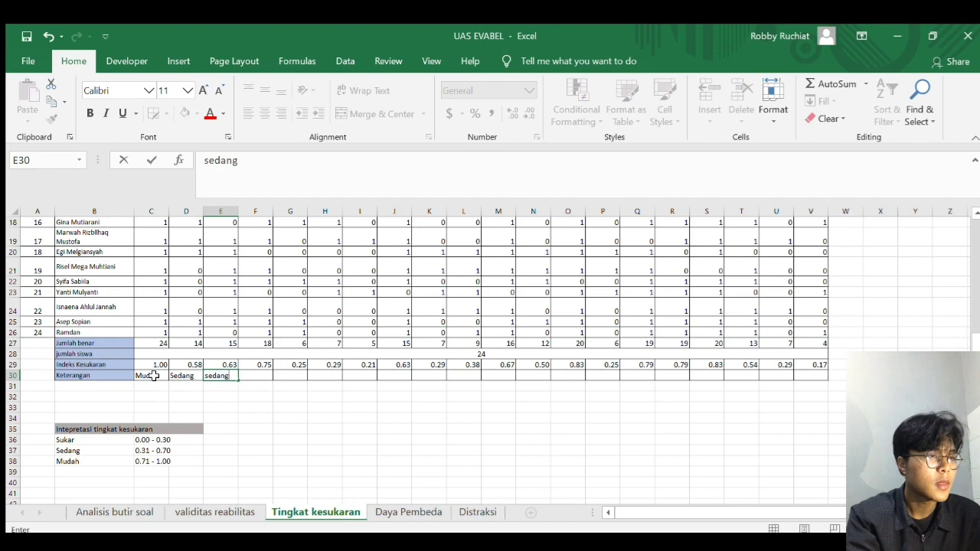
{"action": "key", "text": "Tab"}
{"action": "type", "text": "mudah"}
{"action": "key", "text": "Tab"}
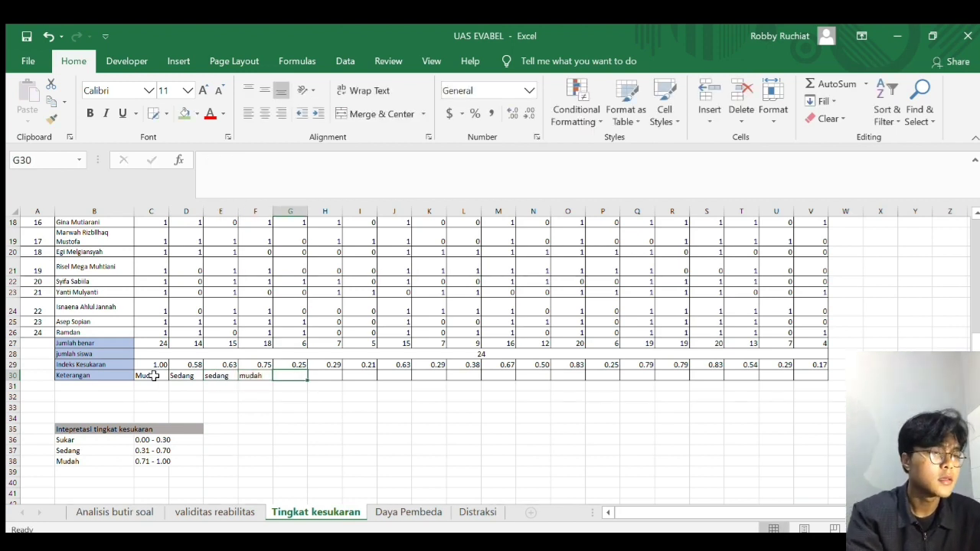
Classify questions 5 to 11 in G30:M30 as sukar, sukar, sukar, sedang, sukar, sedang and sedang.
{"action": "type", "text": "sukar"}
{"action": "key", "text": "Tab"}
{"action": "type", "text": "sukar"}
{"action": "key", "text": "Tab"}
{"action": "type", "text": "sukar"}
{"action": "key", "text": "Tab"}
{"action": "type", "text": "se"}
{"action": "key", "text": "Tab"}
{"action": "type", "text": "sukar"}
{"action": "key", "text": "Tab"}
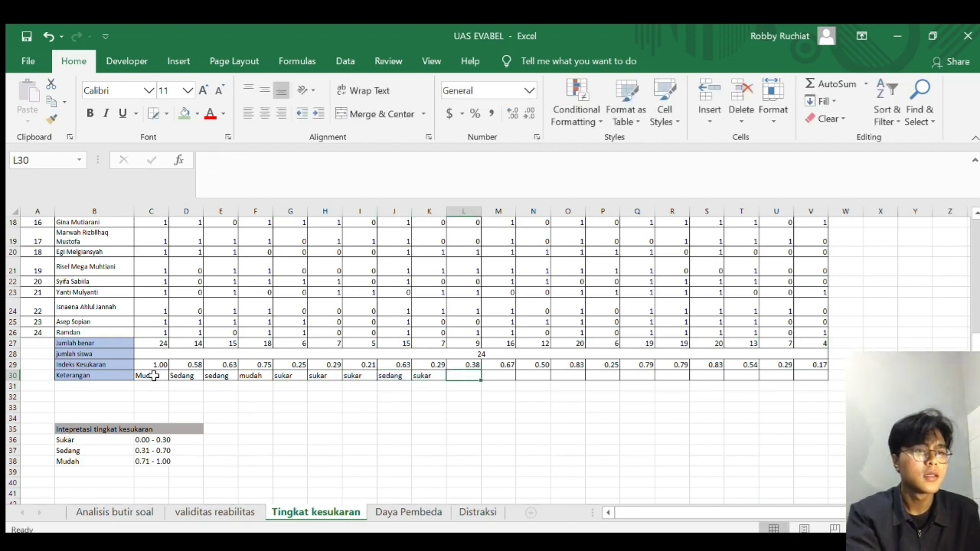
{"action": "type", "text": "sedang"}
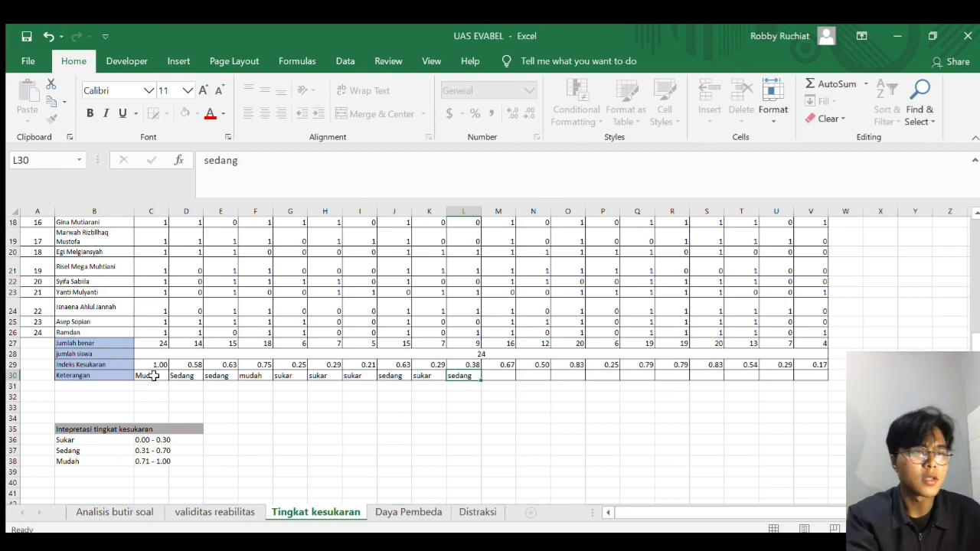
{"action": "key", "text": "Tab"}
{"action": "type", "text": "sedang"}
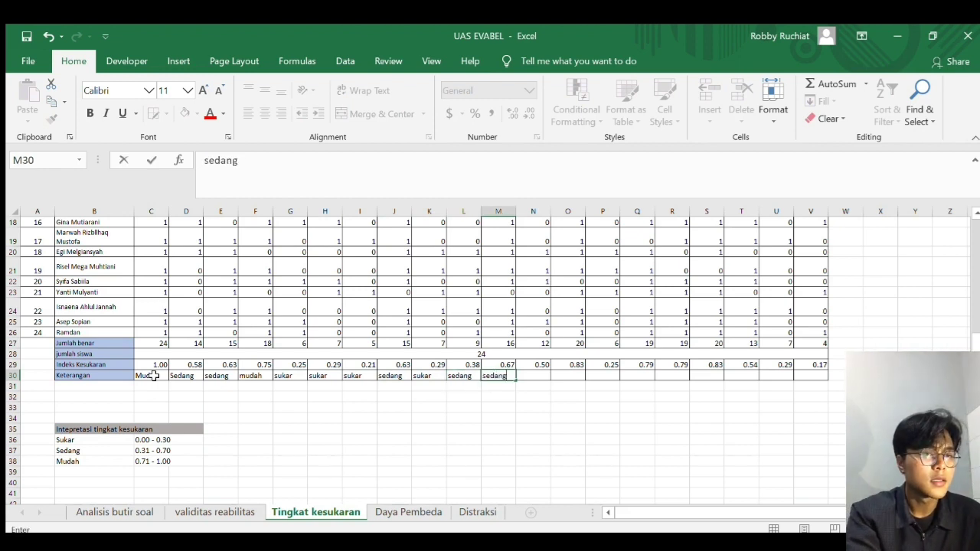
Enter the difficulty labels sedang, mudah, sukar and mudah in cells N30 to Q30 of the Keterangan row.
{"action": "key", "text": "Tab"}
{"action": "type", "text": "sedang"}
{"action": "key", "text": "Tab"}
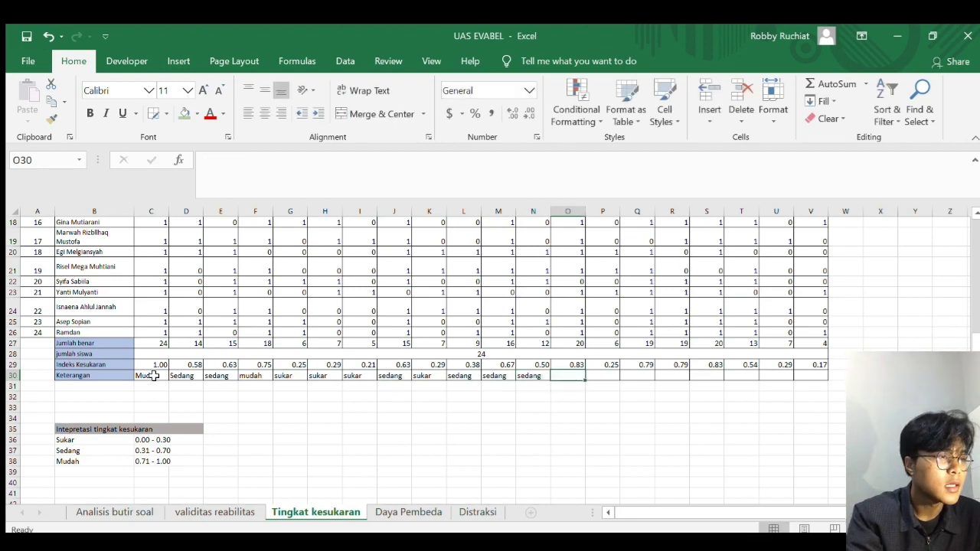
{"action": "type", "text": "mudah"}
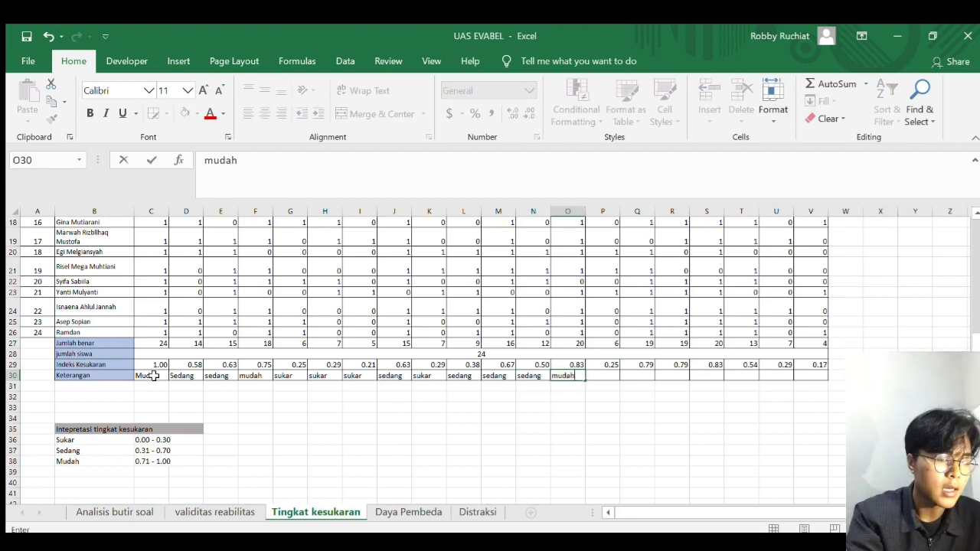
{"action": "key", "text": "Tab"}
{"action": "type", "text": "sukar"}
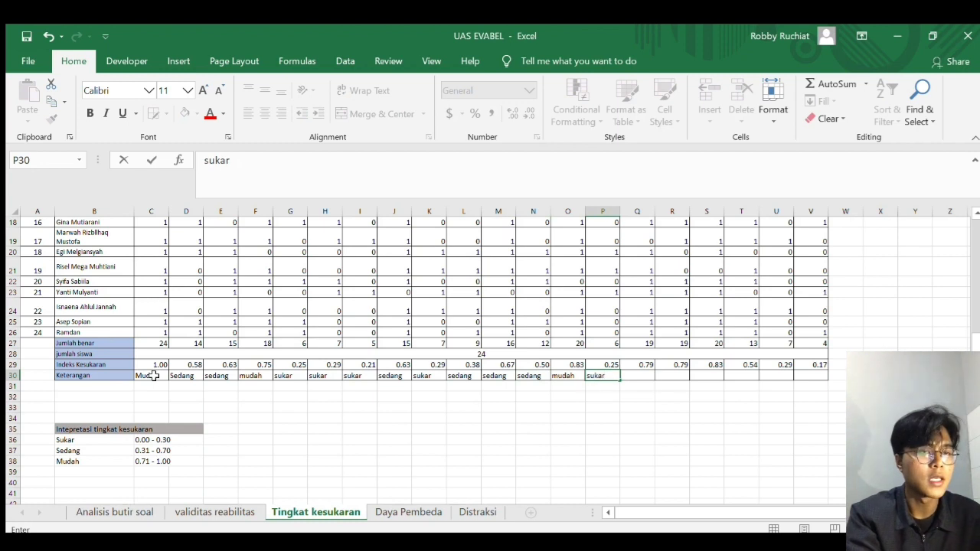
{"action": "key", "text": "Tab"}
{"action": "type", "text": "mudah"}
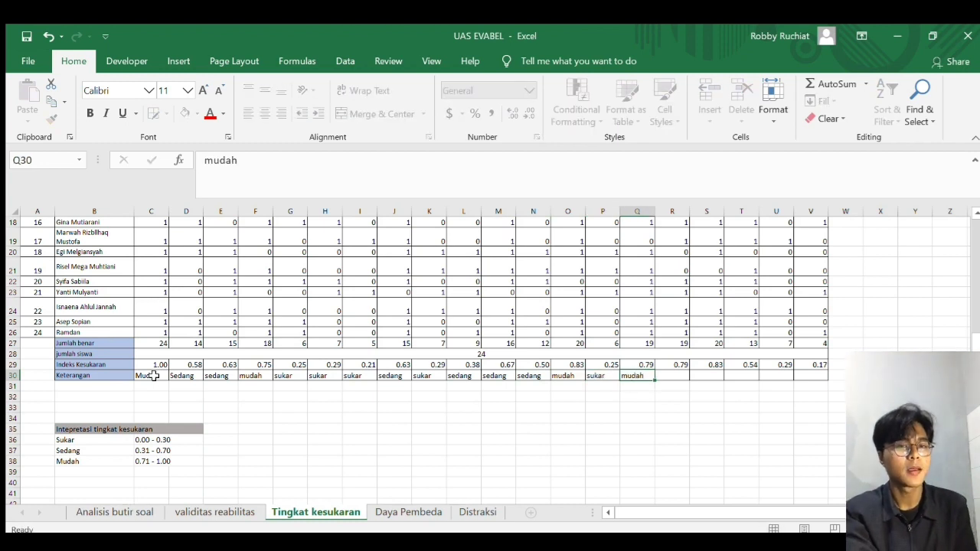
Complete the Keterangan row with mudah in R30 and S30, sedang in T30, and sukar in U30 and V30.
{"action": "key", "text": "Tab"}
{"action": "type", "text": "mu"}
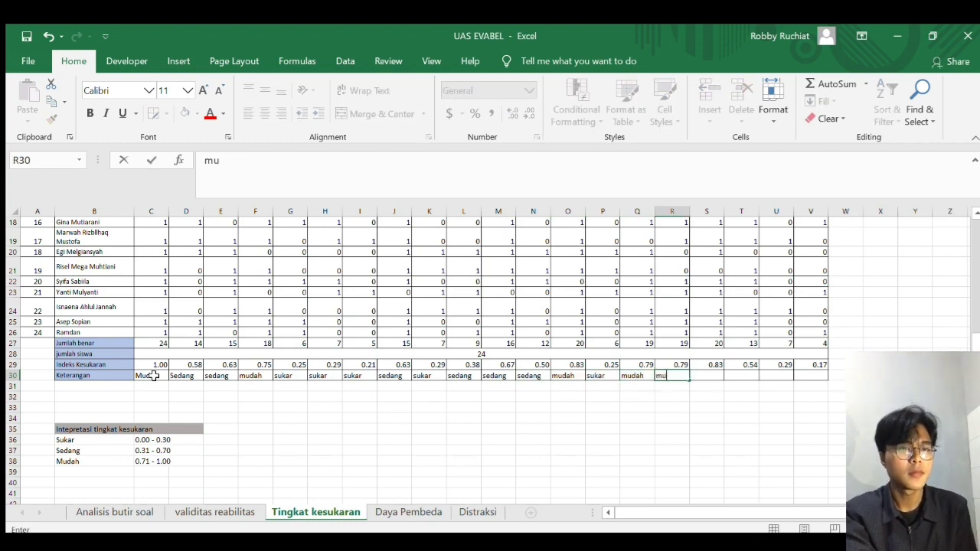
{"action": "key", "text": "Tab"}
{"action": "type", "text": "mudah"}
{"action": "key", "text": "Tab"}
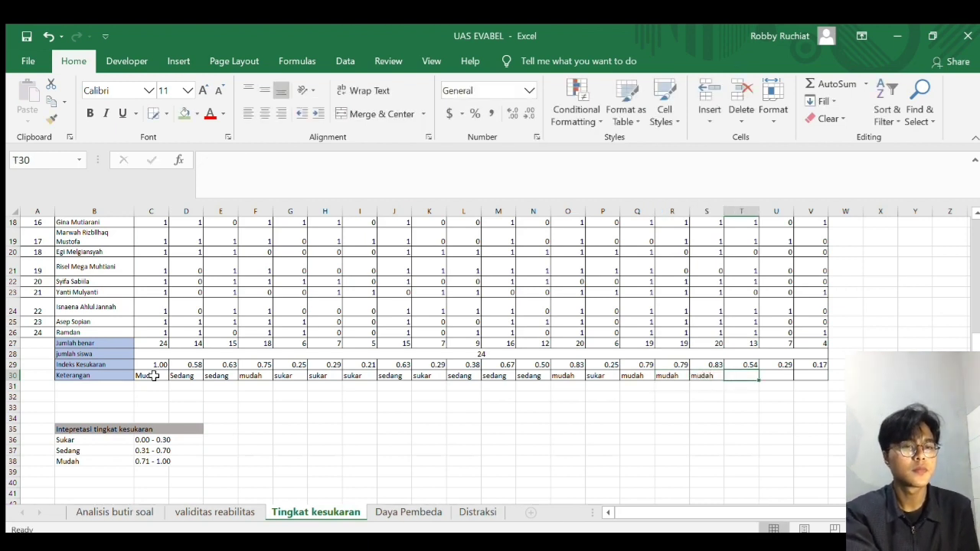
{"action": "type", "text": "sedang"}
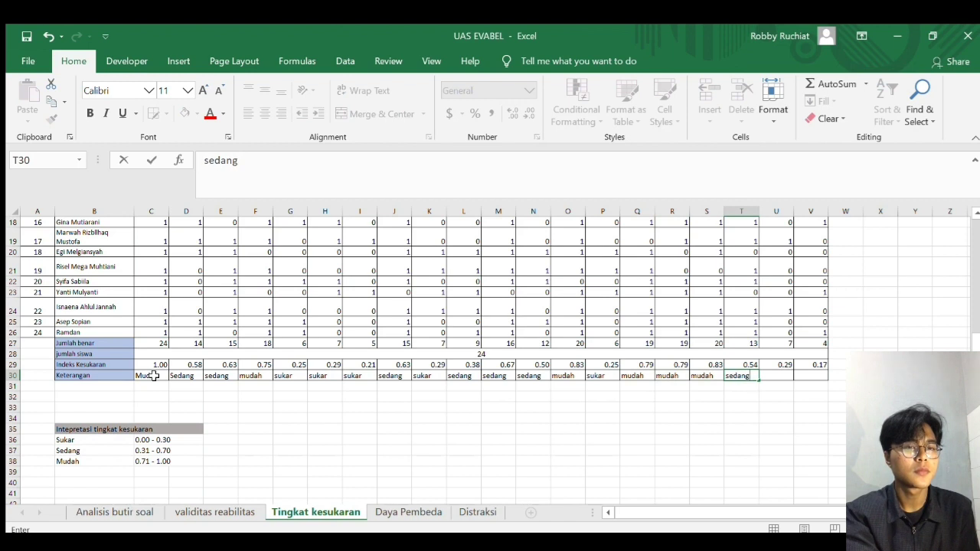
{"action": "key", "text": "Tab"}
{"action": "type", "text": "s"}
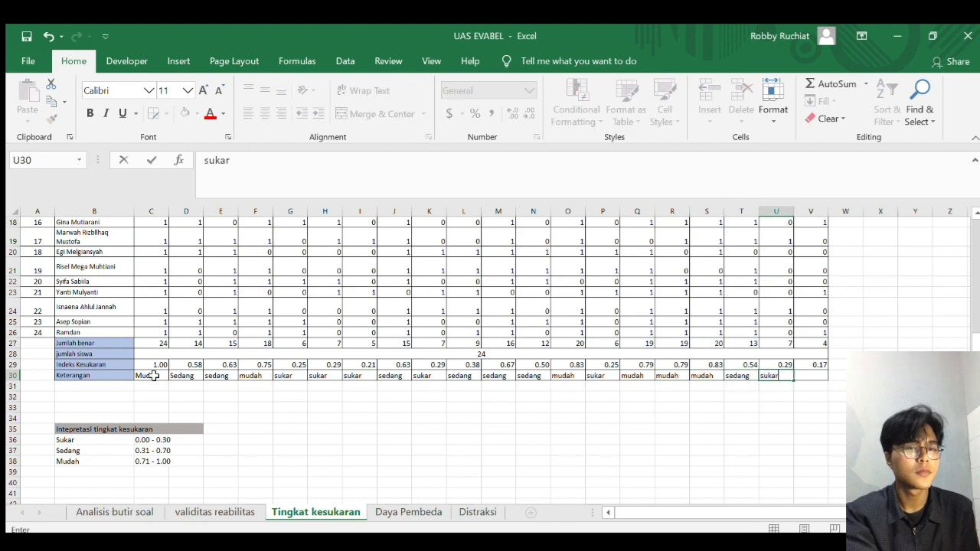
{"action": "key", "text": "Tab"}
{"action": "type", "text": "su"}
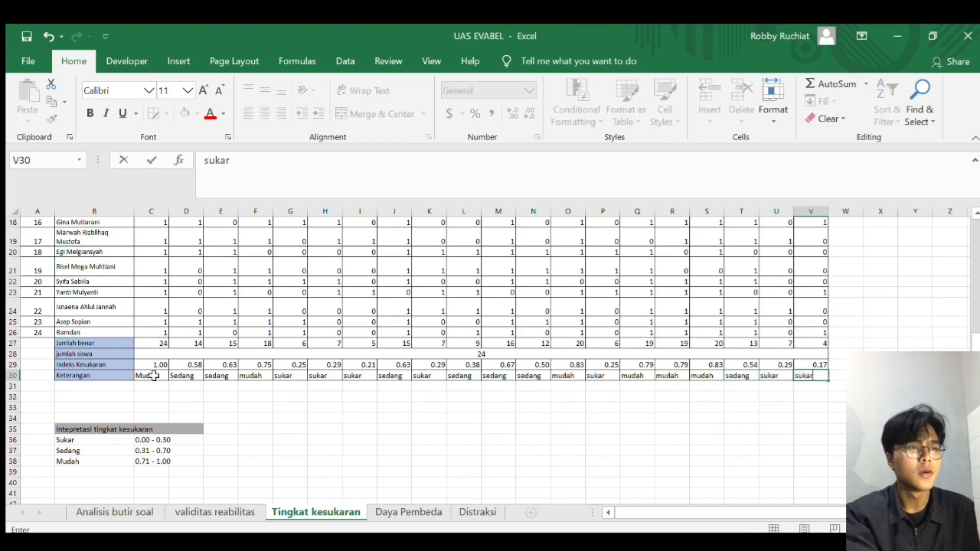
{"action": "key", "text": "Return"}
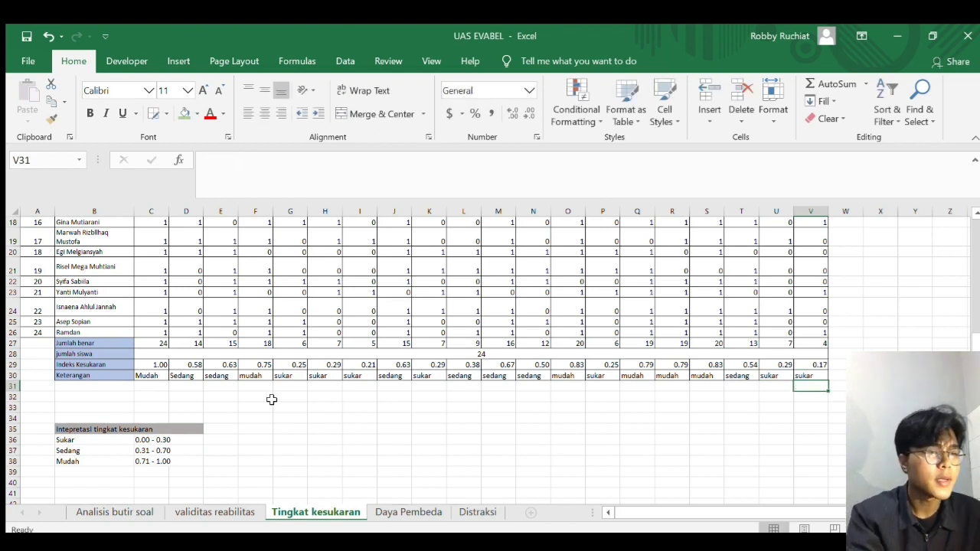
On the Daya Pembeda sheet, calculate the first student's skor total in W3 with =SUM(C3:V3).
{"action": "left_click", "coordinate": [408, 511]}
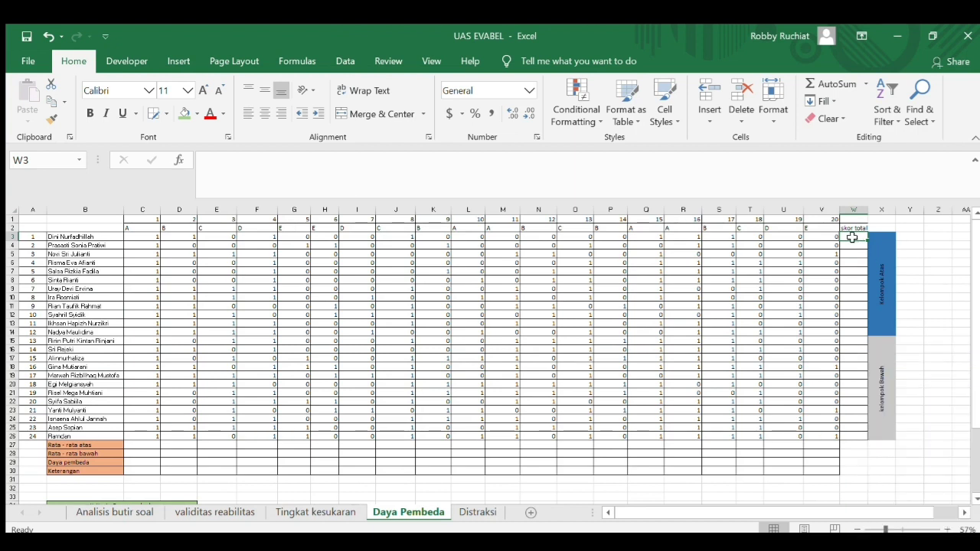
{"action": "type", "text": "=s"}
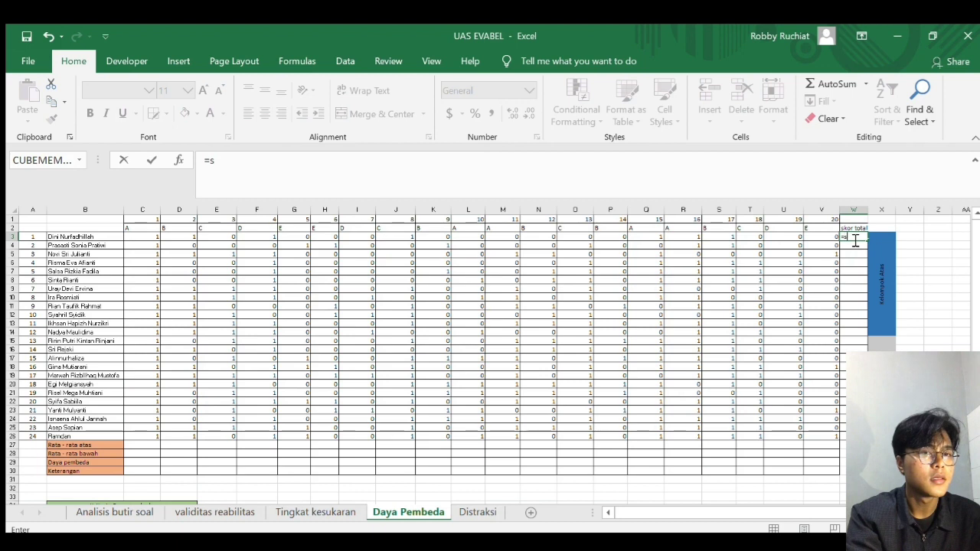
{"action": "type", "text": "um"}
{"action": "key", "text": "Tab"}
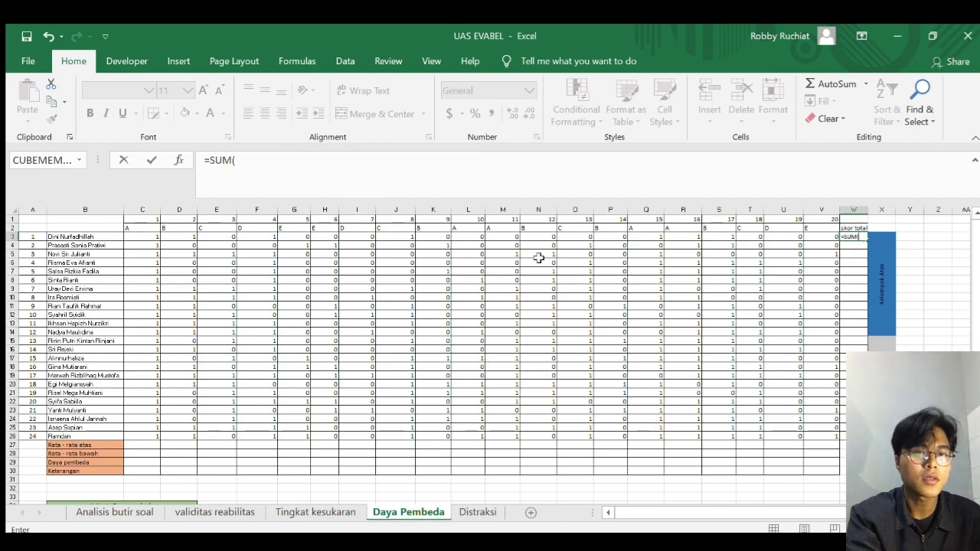
{"action": "left_click_drag", "start_coordinate": [140, 236], "coordinate": [833, 237]}
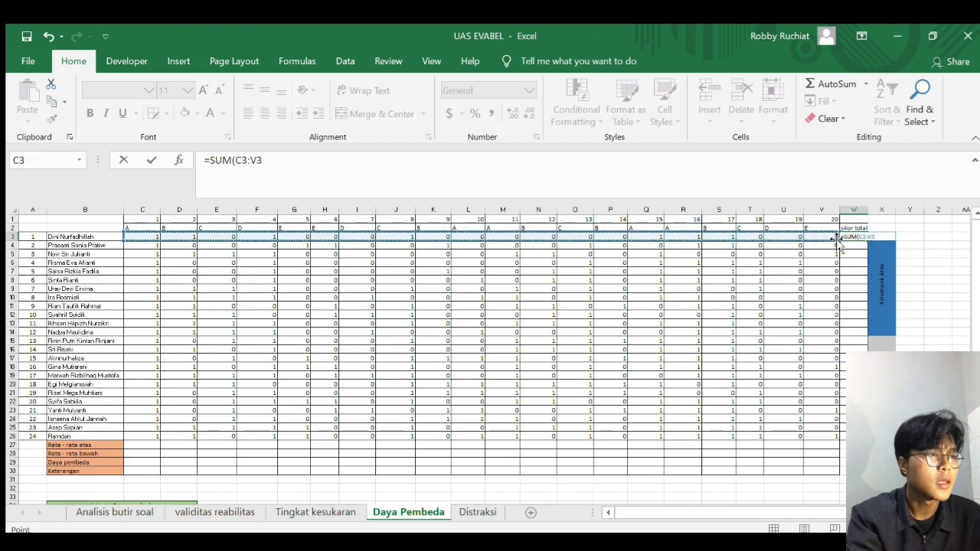
{"action": "key", "text": "Return"}
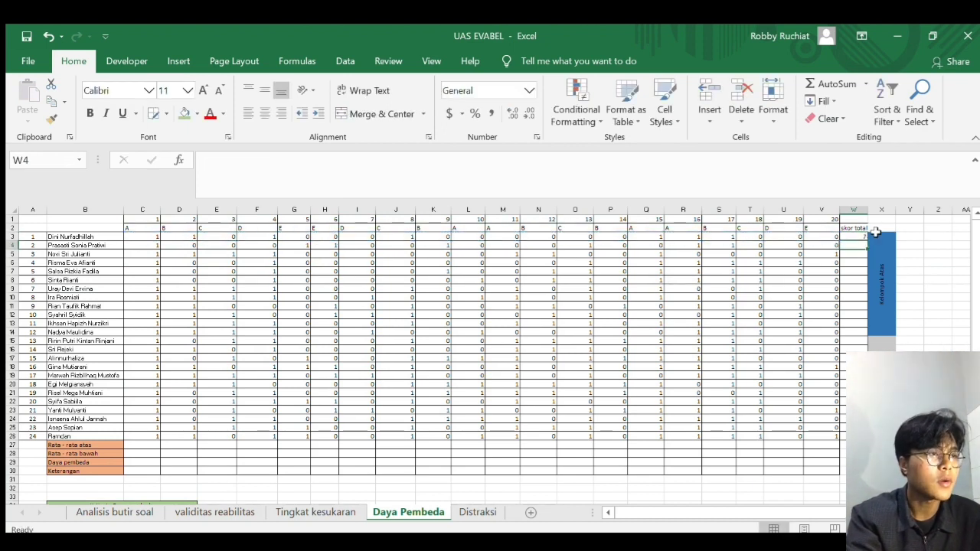
Copy the skor total formula from W3 down through W26 for all students.
{"action": "left_click", "coordinate": [862, 238]}
{"action": "left_click_drag", "start_coordinate": [867, 239], "coordinate": [843, 437]}
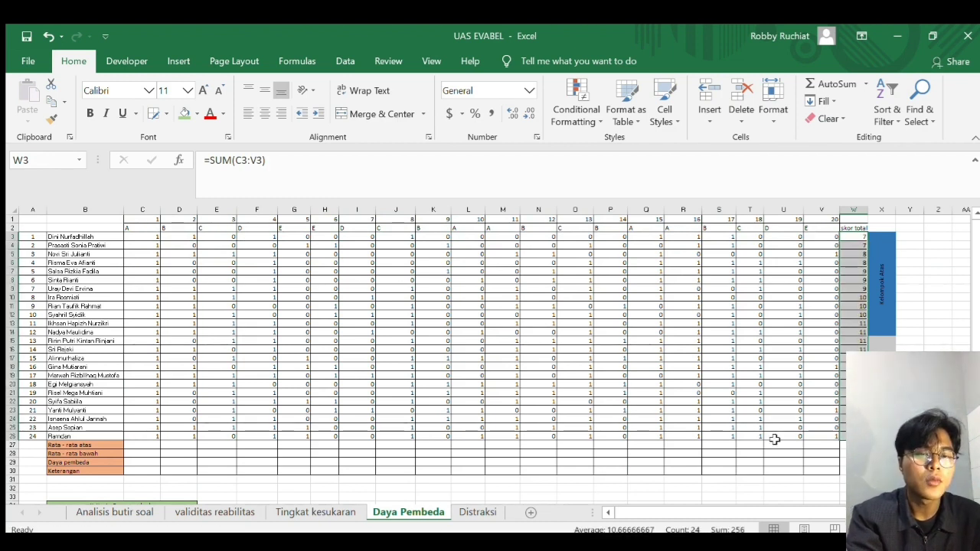
{"action": "left_click", "coordinate": [938, 271]}
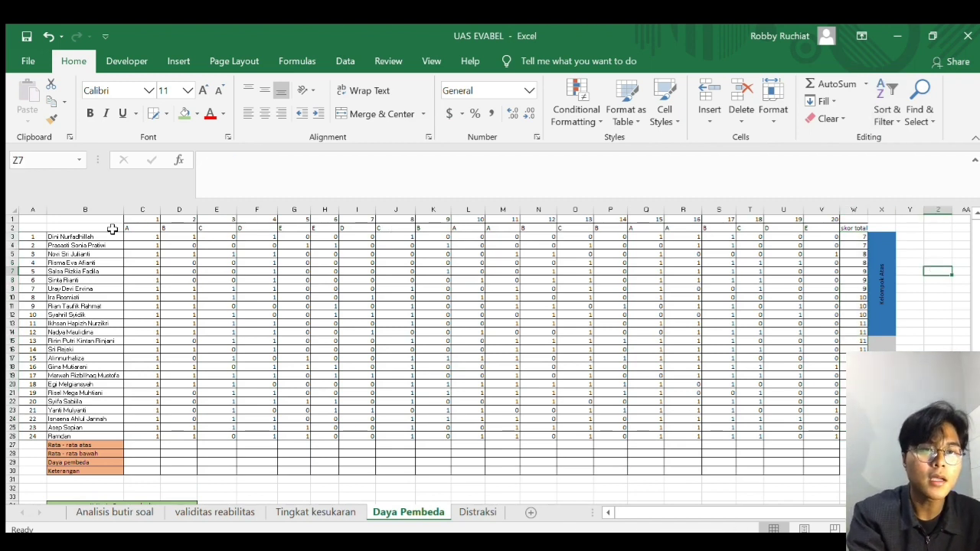
Sort the student data in B2:W26 by skor total from largest to smallest using a filter, and remove the filter.
{"action": "left_click_drag", "start_coordinate": [37, 228], "coordinate": [842, 438]}
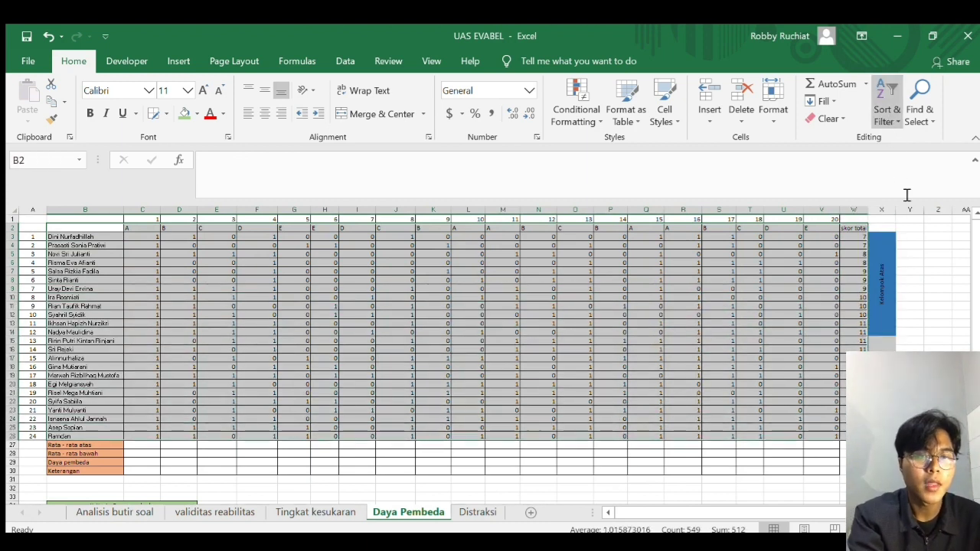
{"action": "key", "text": "ctrl+shift+l"}
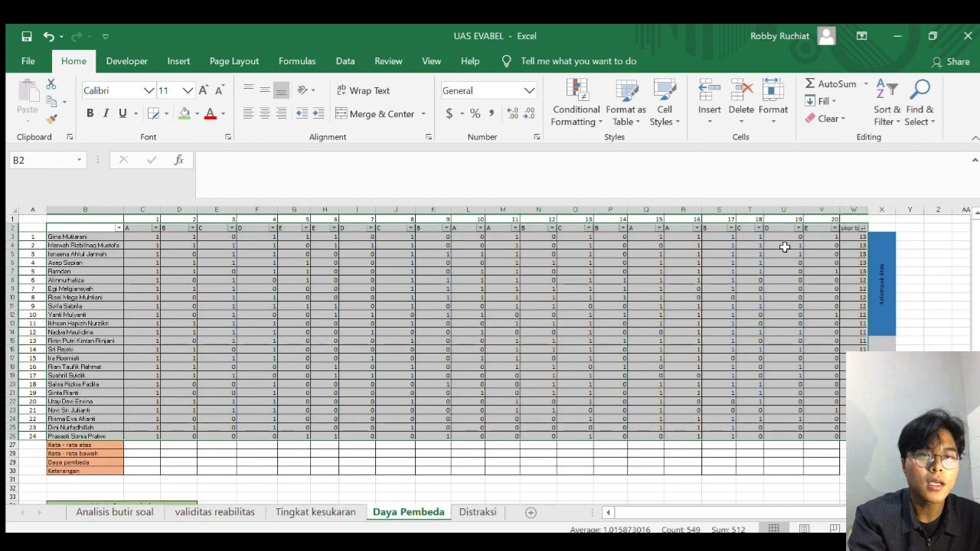
{"action": "key", "text": "F2"}
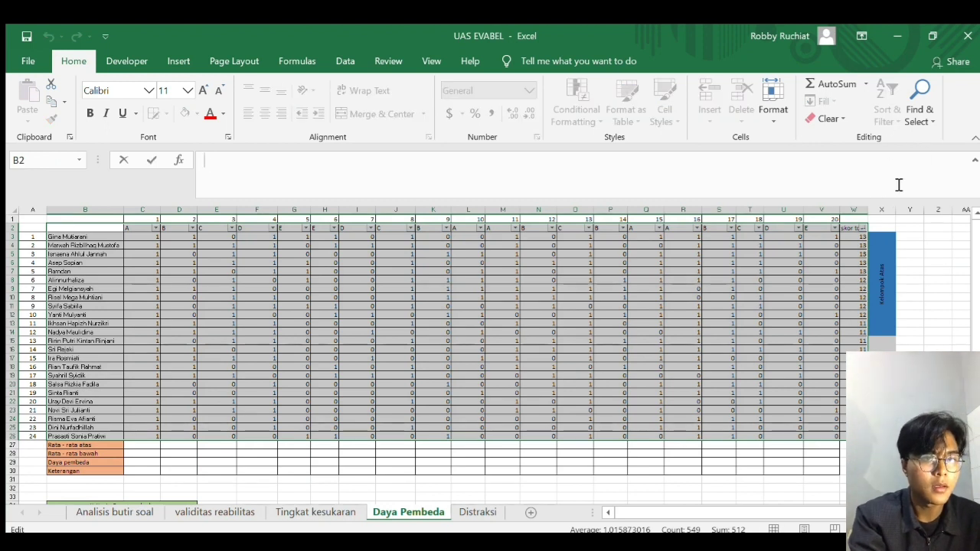
{"action": "left_click", "coordinate": [938, 279]}
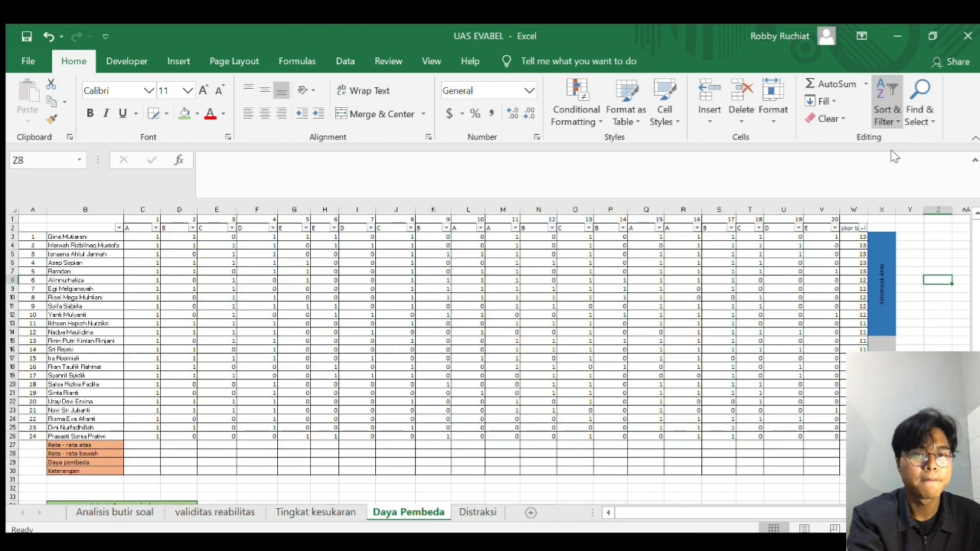
{"action": "key", "text": "ctrl+shift+l"}
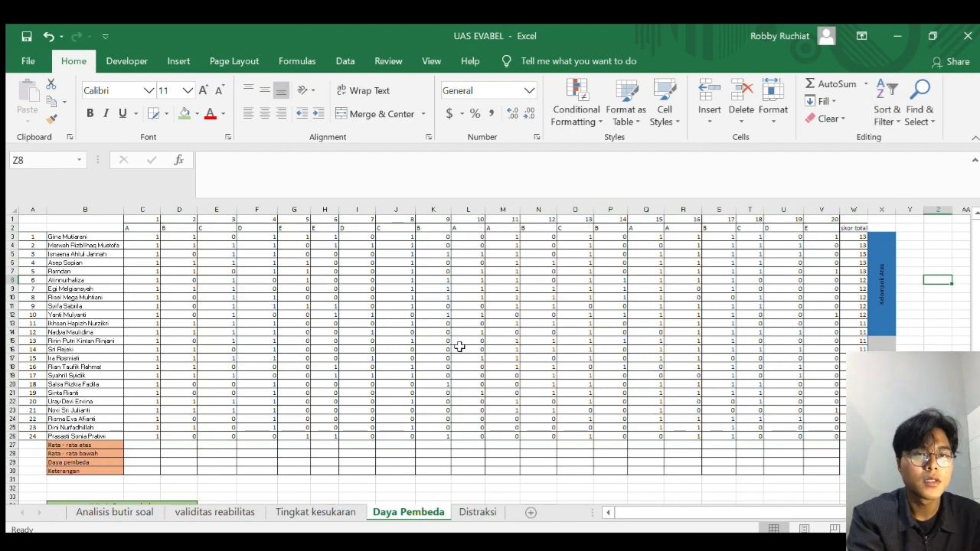
Calculate the upper group's average for question 1 in C27 with =AVERAGE(C3:C14).
{"action": "left_click", "coordinate": [153, 446]}
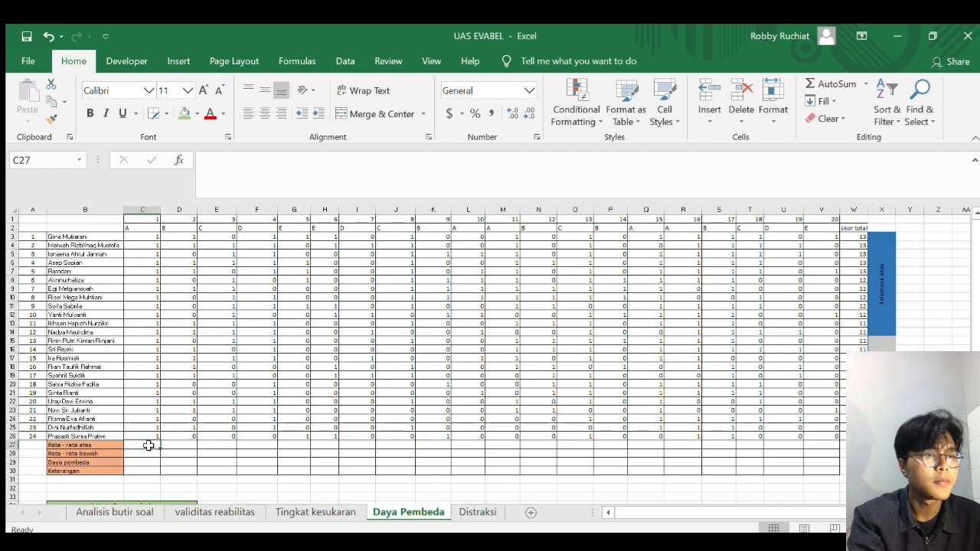
{"action": "type", "text": "=aver"}
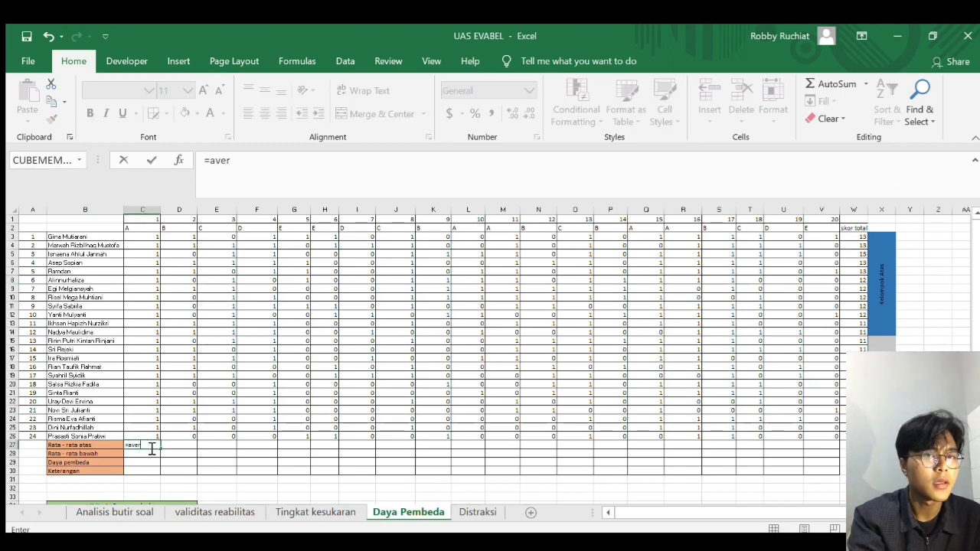
{"action": "key", "text": "Tab"}
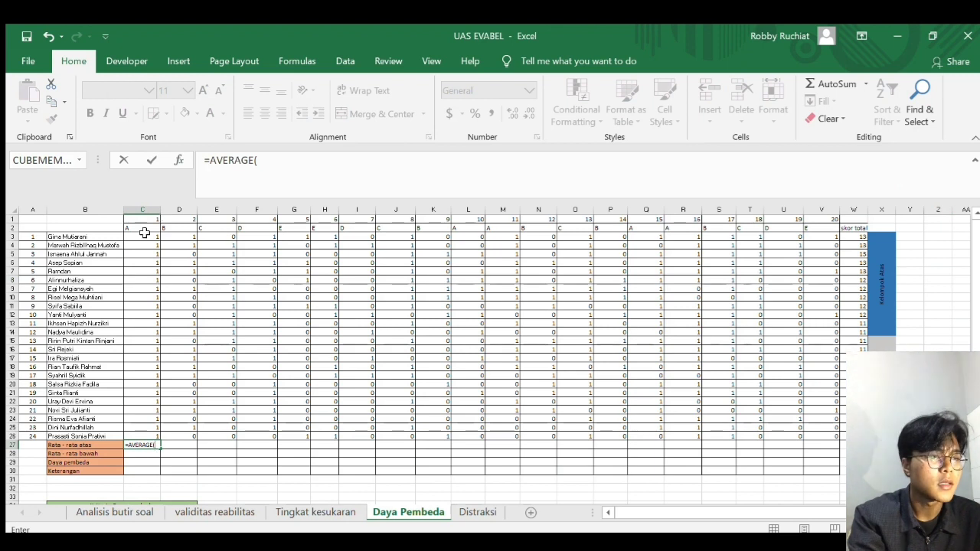
{"action": "left_click_drag", "start_coordinate": [140, 234], "coordinate": [142, 331]}
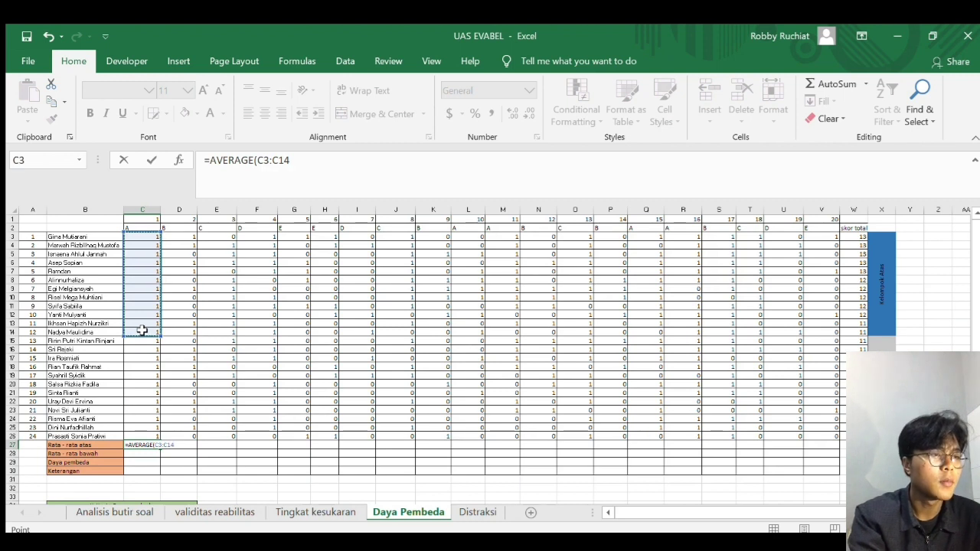
{"action": "key", "text": "Return"}
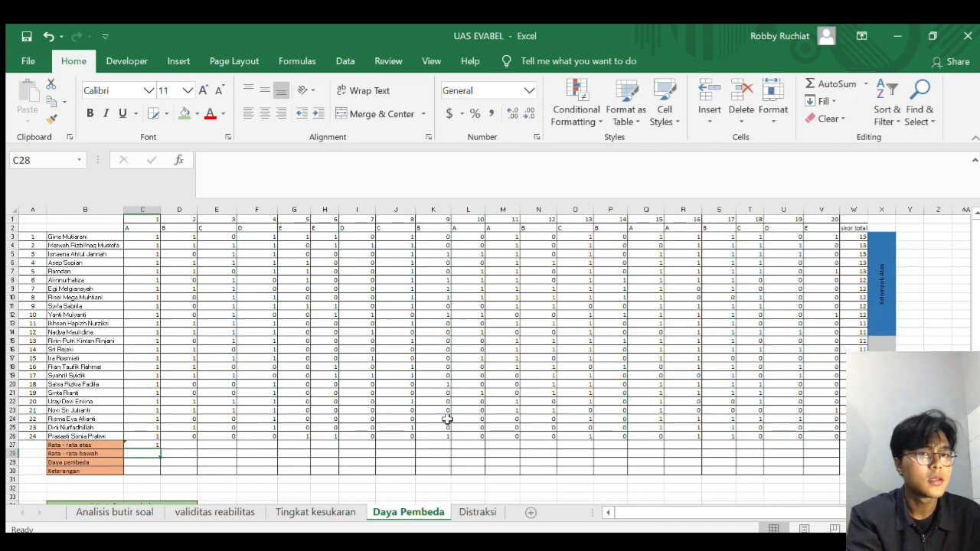
Copy the Rata - rata atas formula across C27:V27 and show the row with two decimal places.
{"action": "left_click", "coordinate": [146, 444]}
{"action": "left_click_drag", "start_coordinate": [160, 449], "coordinate": [833, 453]}
{"action": "left_click", "coordinate": [529, 113]}
{"action": "left_click", "coordinate": [507, 114]}
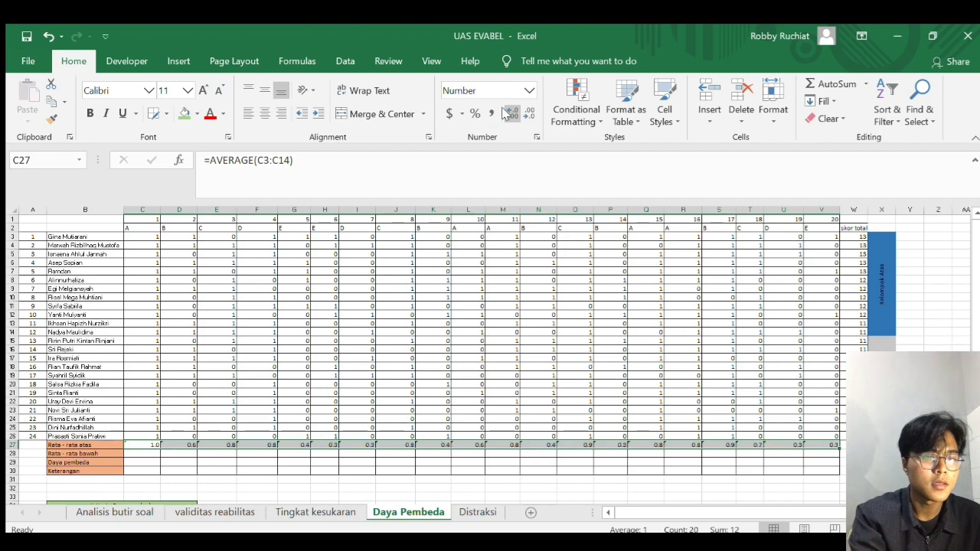
{"action": "left_click", "coordinate": [505, 111]}
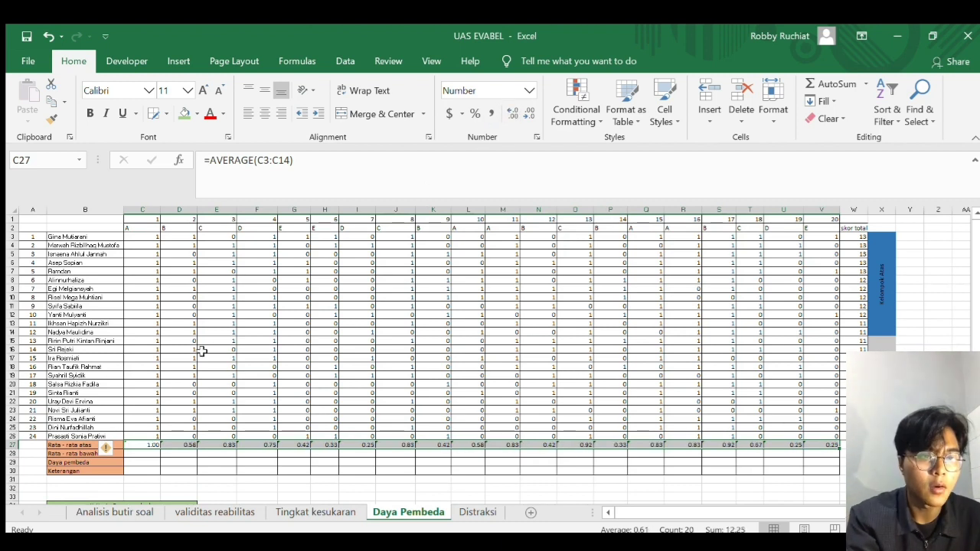
Calculate the lower group's average for question 1 in C28 with =AVERAGE(C15:C26).
{"action": "left_click", "coordinate": [144, 452]}
{"action": "type", "text": "="}
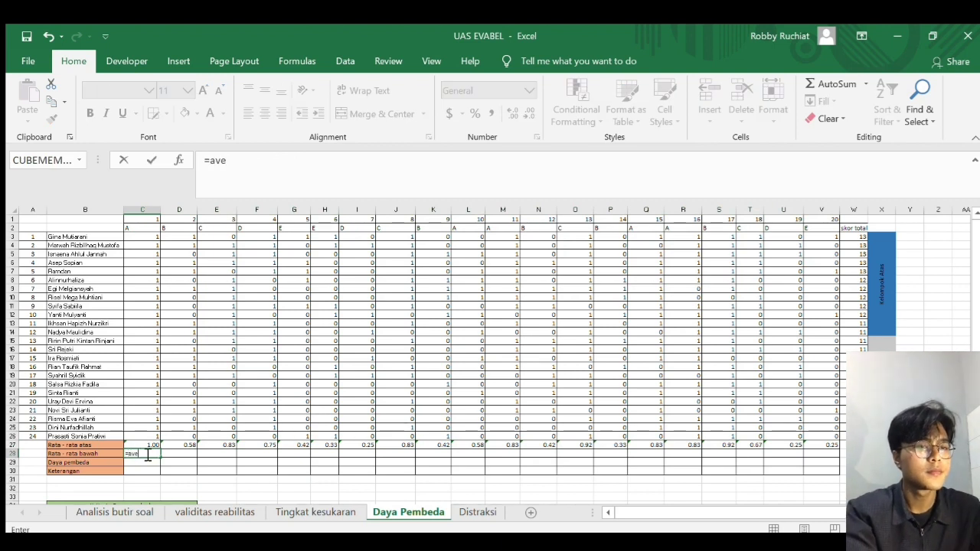
{"action": "type", "text": "ave"}
{"action": "key", "text": "Tab"}
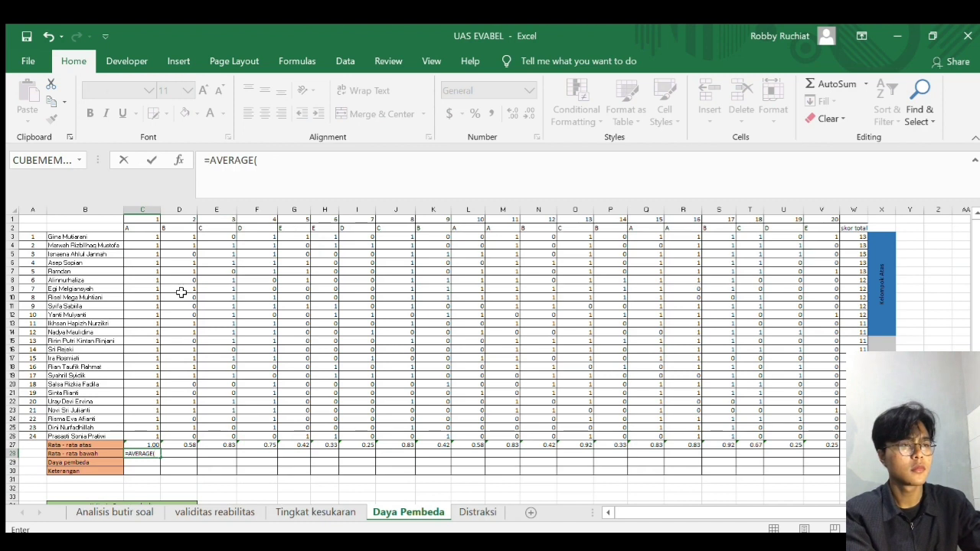
{"action": "left_click_drag", "start_coordinate": [134, 341], "coordinate": [143, 433]}
{"action": "key", "text": "Return"}
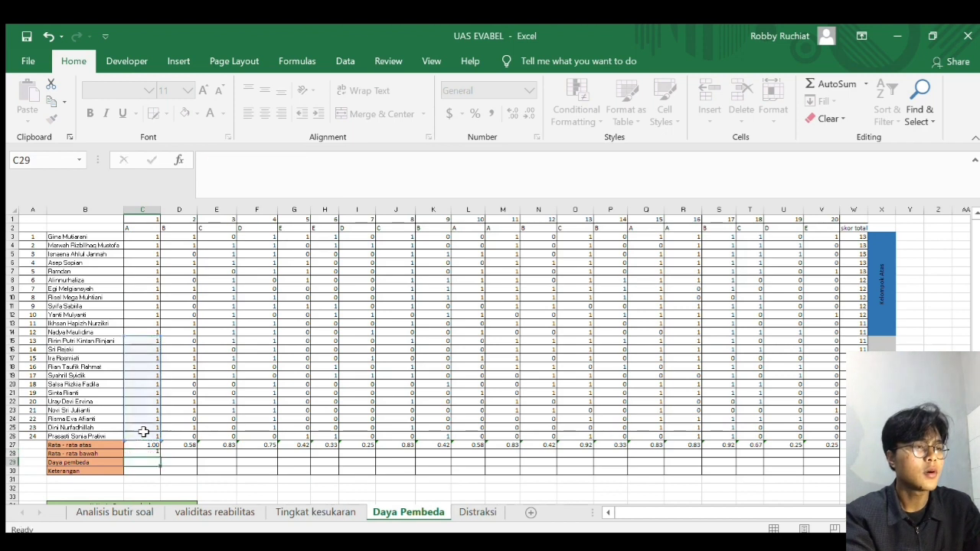
Copy the Rata - rata bawah formula from C28 across to V28 for all questions.
{"action": "left_click", "coordinate": [153, 452]}
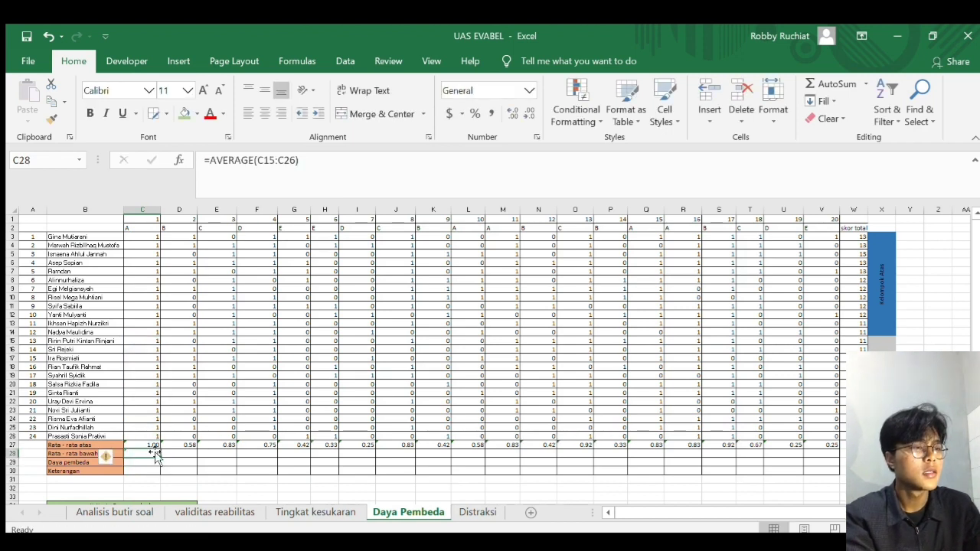
{"action": "left_click_drag", "start_coordinate": [155, 457], "coordinate": [819, 455]}
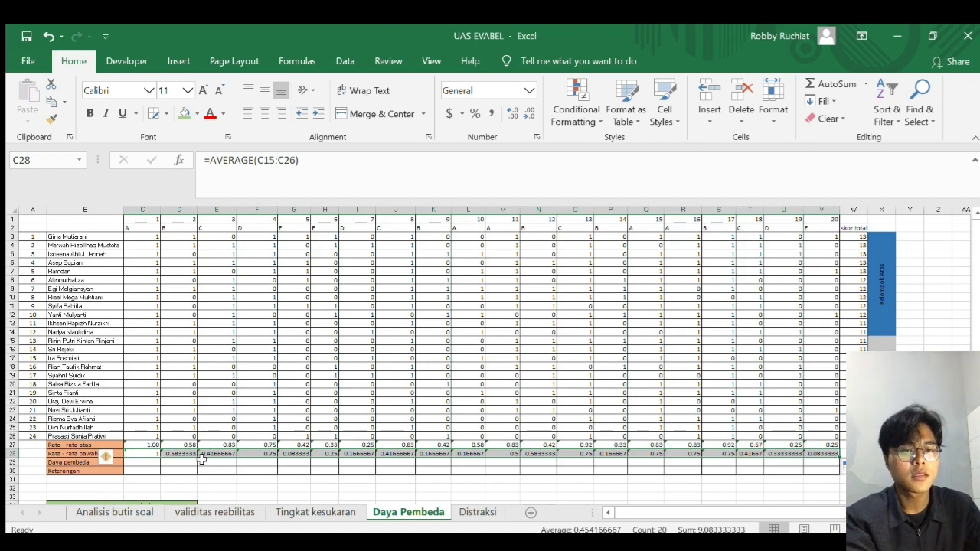
{"action": "left_click", "coordinate": [151, 463]}
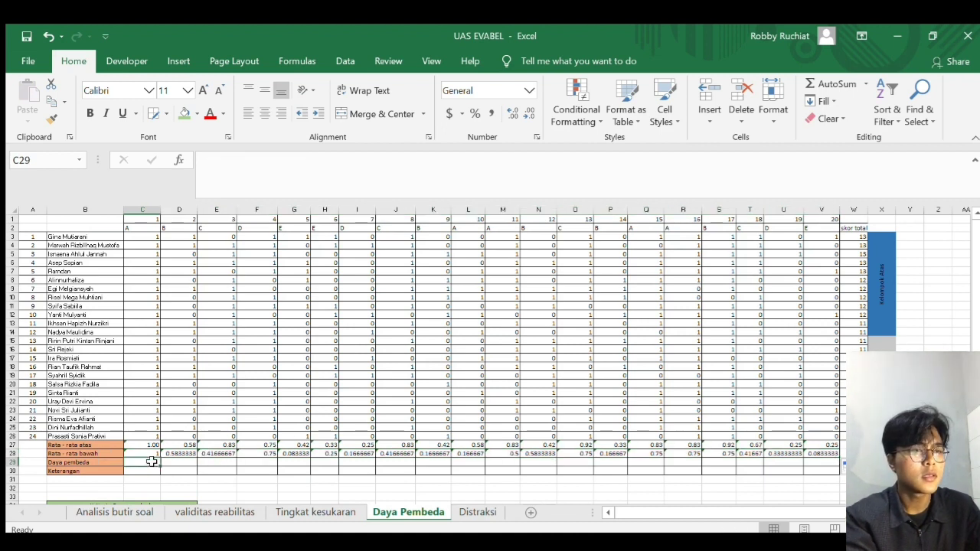
Show the Rata - rata bawah values in C28:V28 with two decimal places.
{"action": "left_click_drag", "start_coordinate": [152, 454], "coordinate": [827, 454]}
{"action": "left_click", "coordinate": [529, 113]}
{"action": "left_click", "coordinate": [528, 113]}
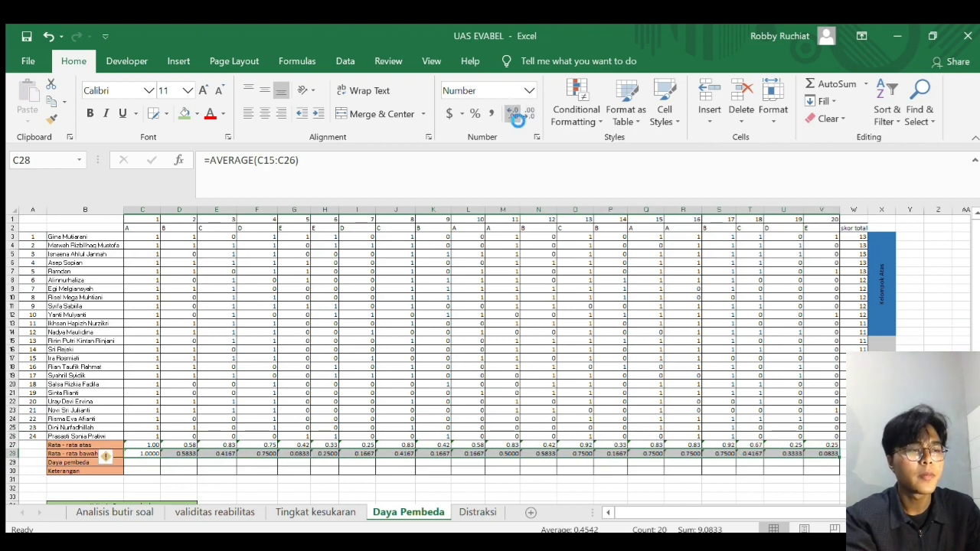
{"action": "left_click", "coordinate": [513, 113]}
{"action": "left_click", "coordinate": [528, 113]}
{"action": "left_click", "coordinate": [528, 113]}
{"action": "left_click", "coordinate": [528, 114]}
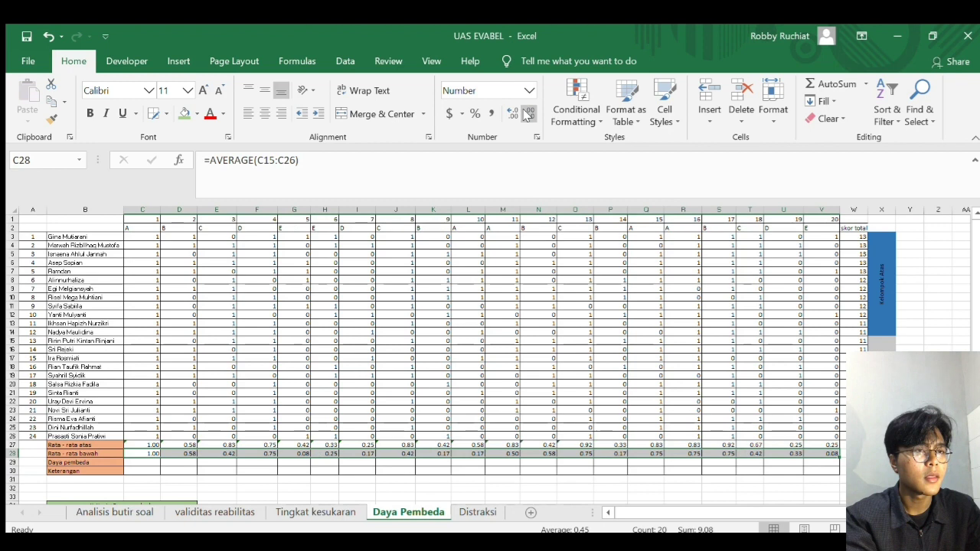
Calculate the Daya pembeda for question 1 in C29 with =(C27-C28)/1.
{"action": "left_click", "coordinate": [152, 462]}
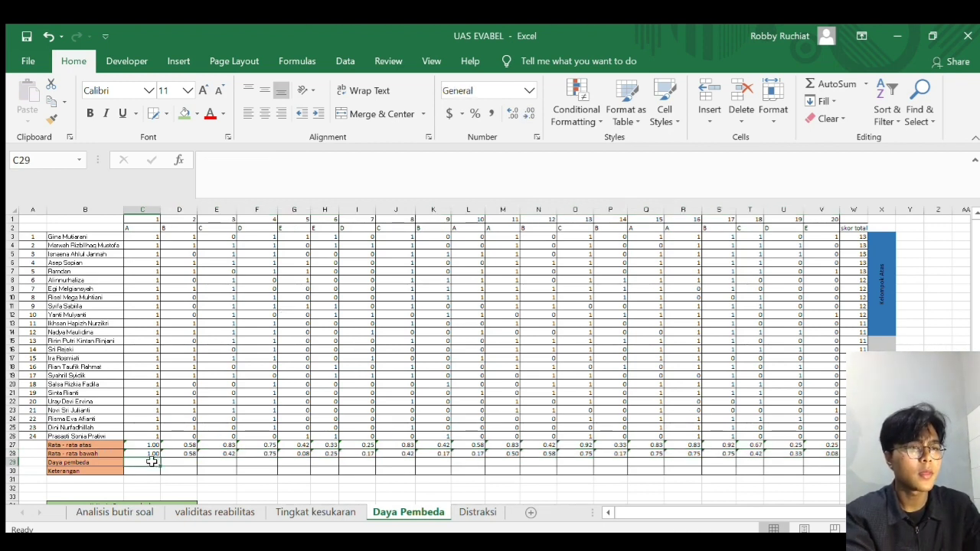
{"action": "type", "text": "="}
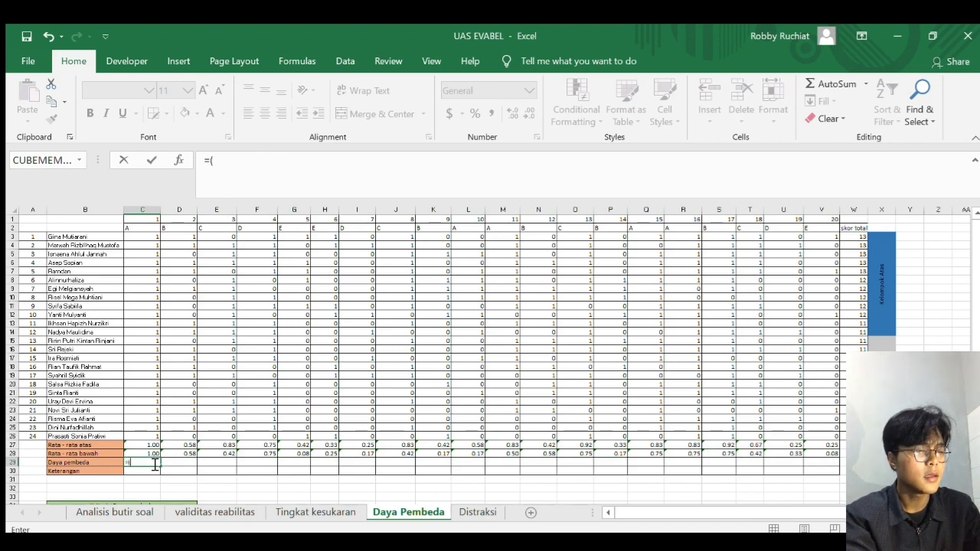
{"action": "type", "text": "("}
{"action": "left_click", "coordinate": [149, 446]}
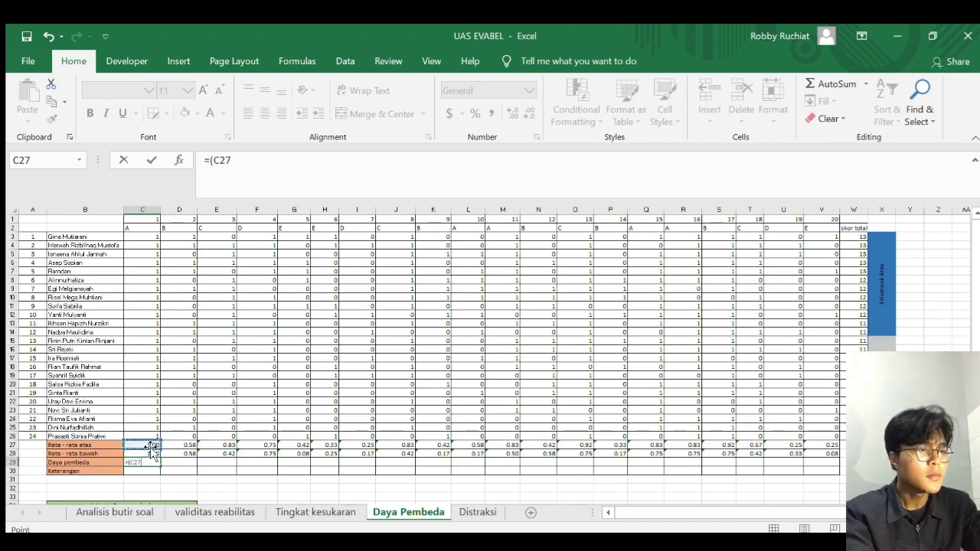
{"action": "type", "text": "-"}
{"action": "left_click", "coordinate": [154, 453]}
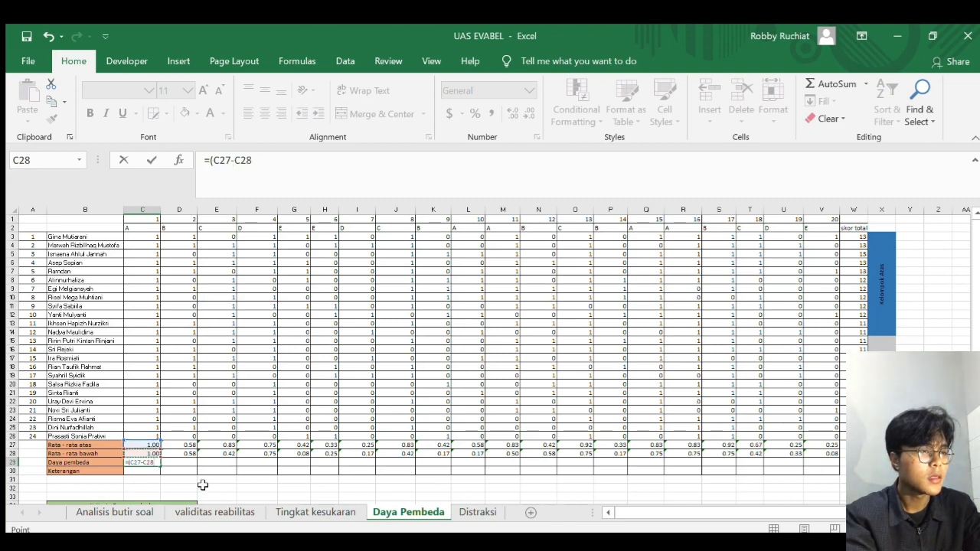
{"action": "type", "text": ")/1"}
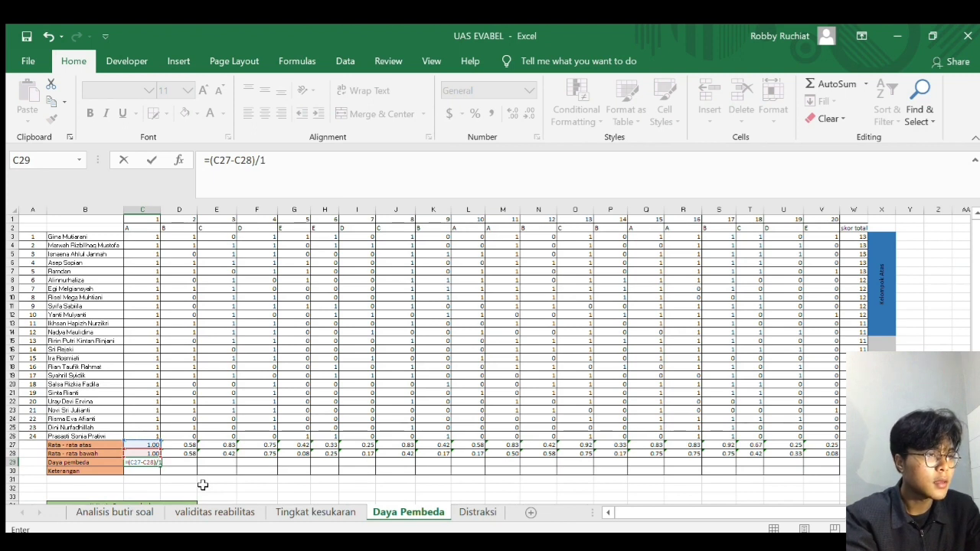
{"action": "key", "text": "Return"}
Copy the Daya pembeda formula from C29 across to V29 and show the row with two decimal places.
{"action": "left_click", "coordinate": [144, 462]}
{"action": "left_click_drag", "start_coordinate": [160, 463], "coordinate": [830, 468]}
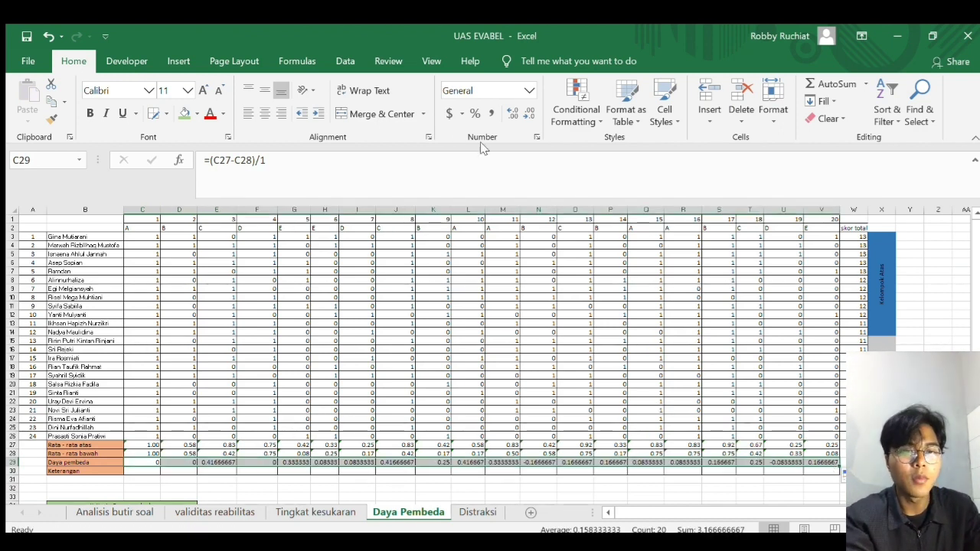
{"action": "left_click", "coordinate": [528, 115]}
{"action": "left_click", "coordinate": [528, 115]}
{"action": "left_click", "coordinate": [529, 115]}
{"action": "left_click", "coordinate": [528, 115]}
{"action": "left_click", "coordinate": [529, 115]}
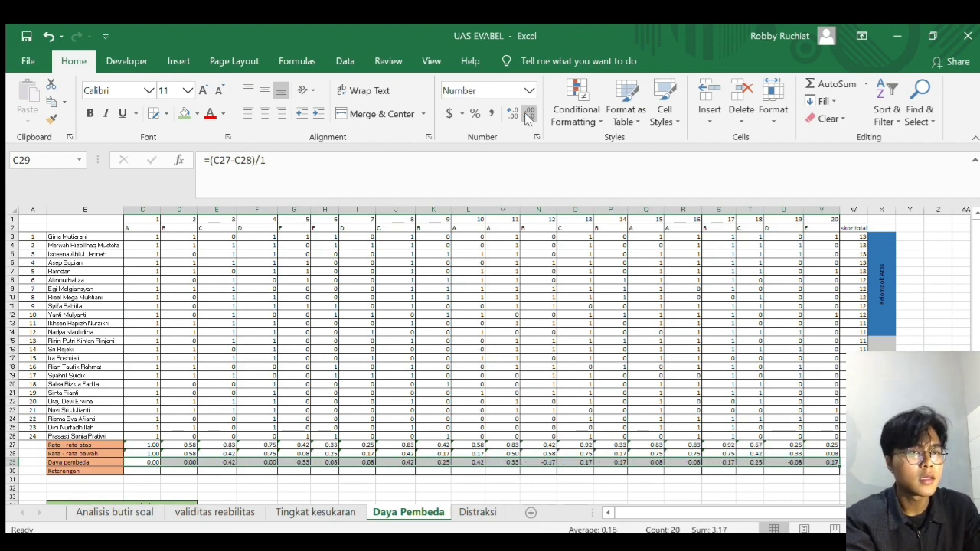
Fill in the Keterangan row for questions 1 to 3 with "kurang baik" in C30, "kurangg baik" in D30 and "sangat baik" in E30.
{"action": "scroll", "coordinate": [501, 410], "scroll_direction": "down", "scroll_amount": 2}
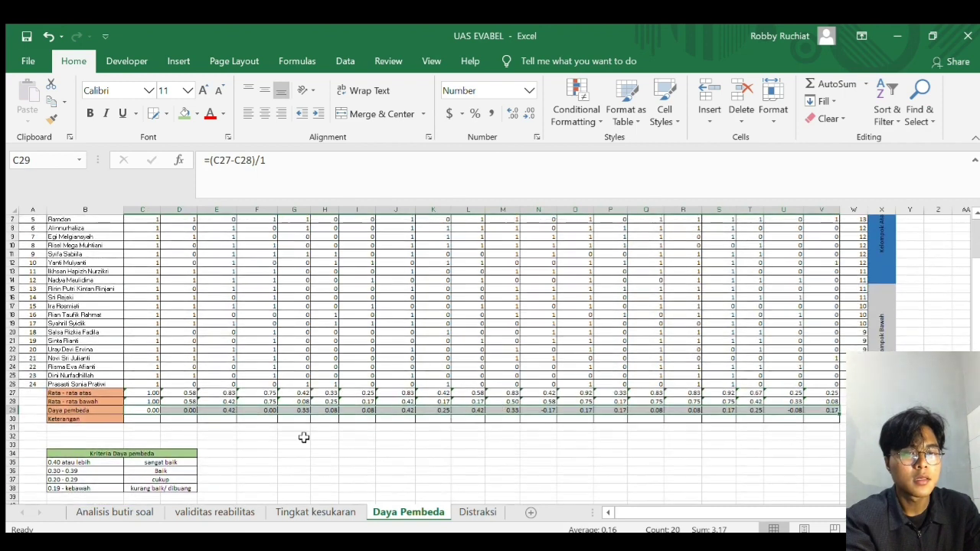
{"action": "scroll", "coordinate": [295, 439], "scroll_direction": "down", "scroll_amount": 1}
{"action": "scroll", "coordinate": [293, 441], "scroll_direction": "down", "scroll_amount": 1}
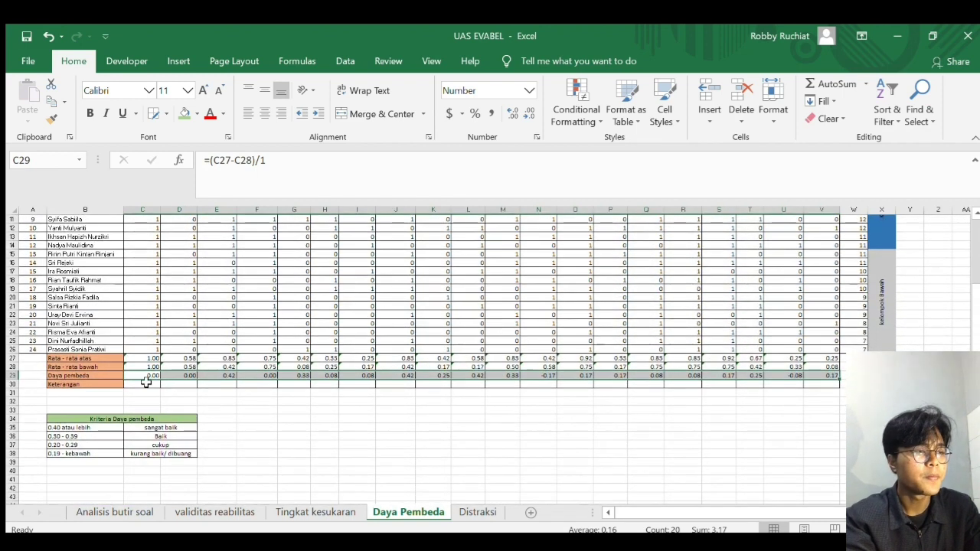
{"action": "left_click", "coordinate": [146, 383]}
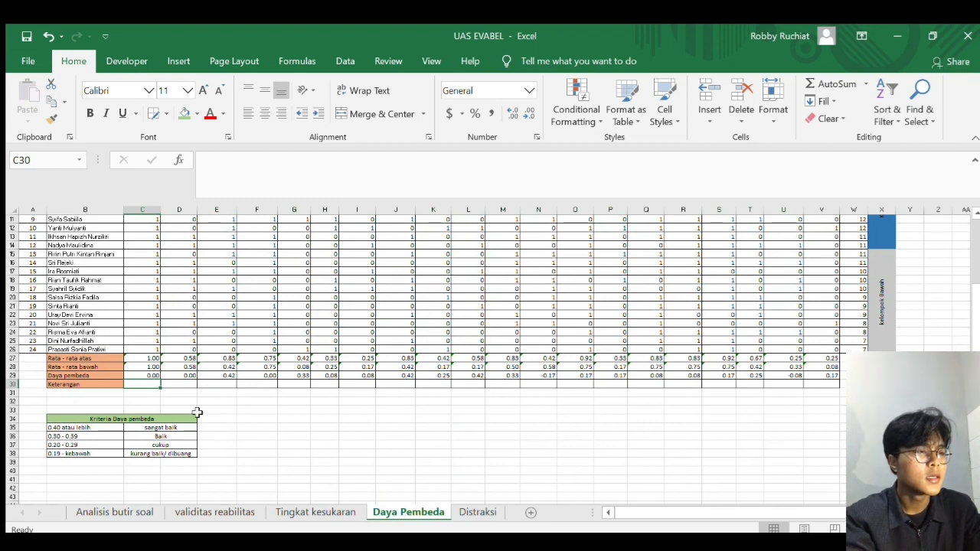
{"action": "type", "text": "kurab"}
{"action": "key", "text": "BackSpace"}
{"action": "type", "text": "ng baik"}
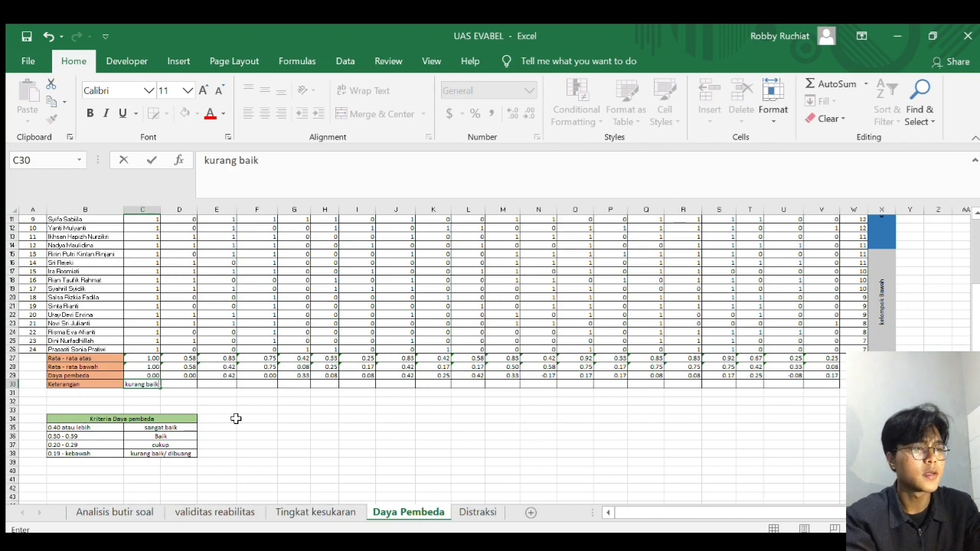
{"action": "key", "text": "Tab"}
{"action": "type", "text": "kurangg baik"}
{"action": "key", "text": "Tab"}
{"action": "type", "text": "sang"}
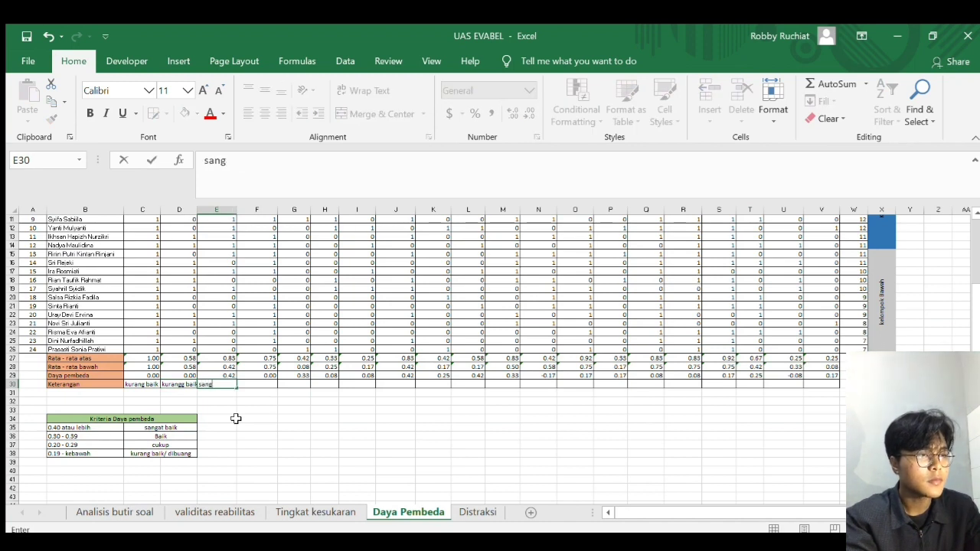
{"action": "type", "text": "at baik"}
{"action": "key", "text": "Tab"}
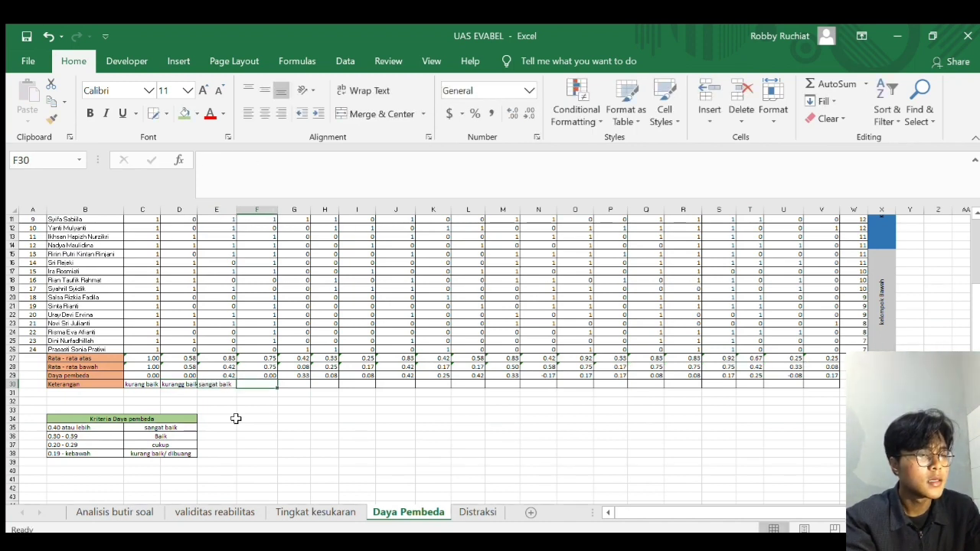
Label questions 4 to 6 in the Keterangan row: "kurang baik" in F30, "baik" in G30 and "kurang baik" in H30.
{"action": "type", "text": "kurang baik"}
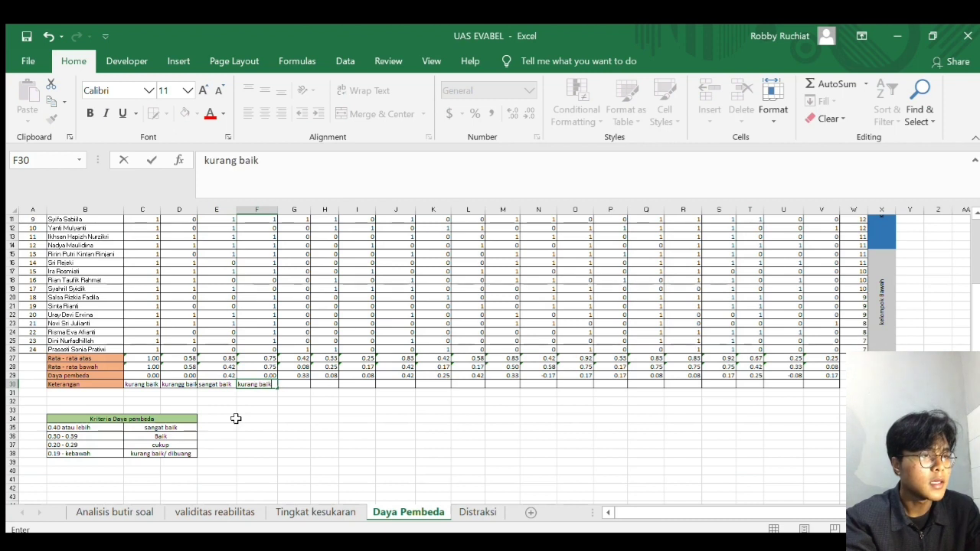
{"action": "key", "text": "Tab"}
{"action": "type", "text": "baik"}
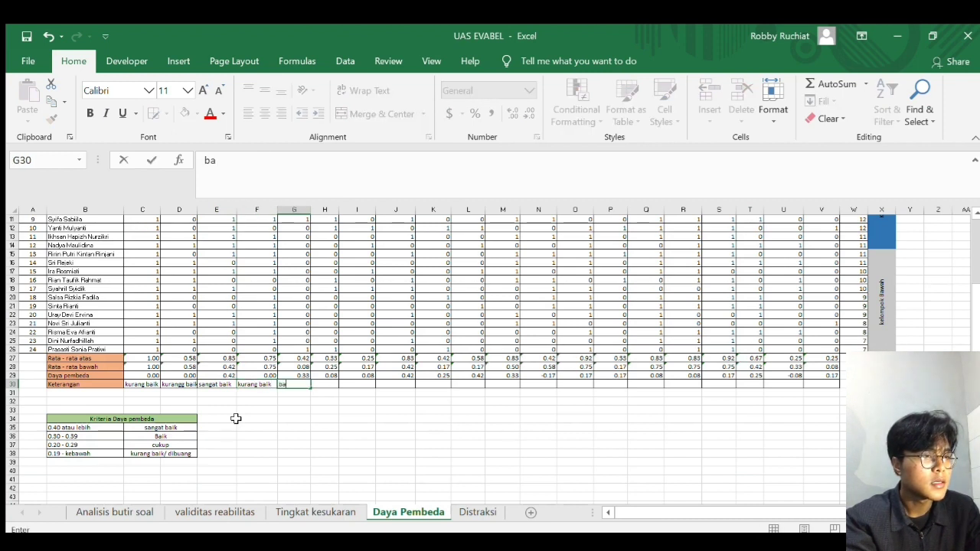
{"action": "key", "text": "Tab"}
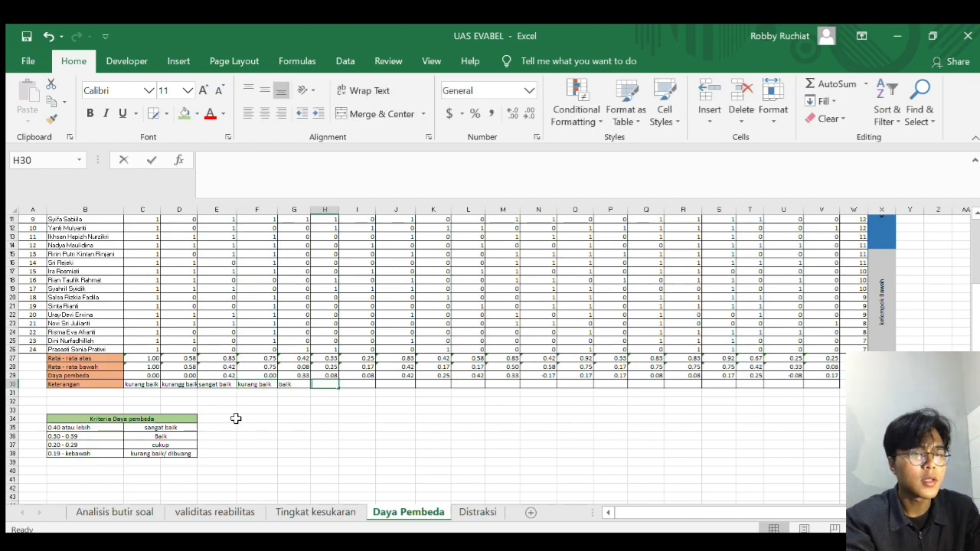
{"action": "type", "text": "kurang"}
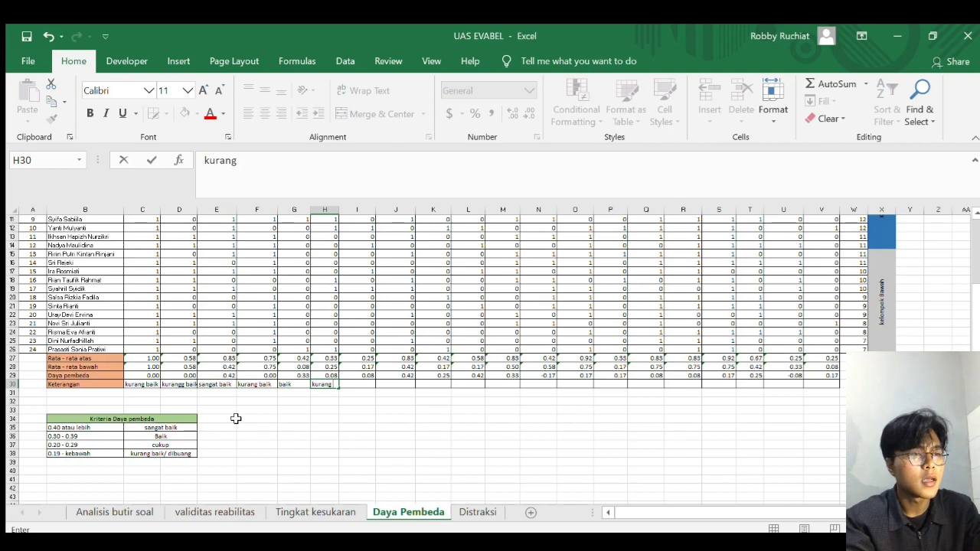
{"action": "type", "text": " baik"}
{"action": "key", "text": "Tab"}
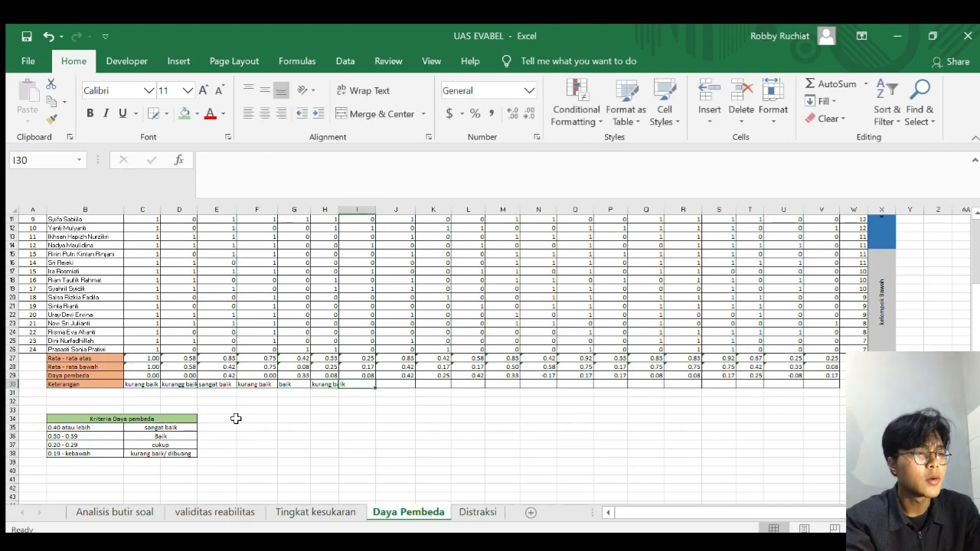
Label questions 7 to 9 in the Keterangan row: "kurang baik" in I30 and J30, and "cukup" in K30.
{"action": "type", "text": "kurang"}
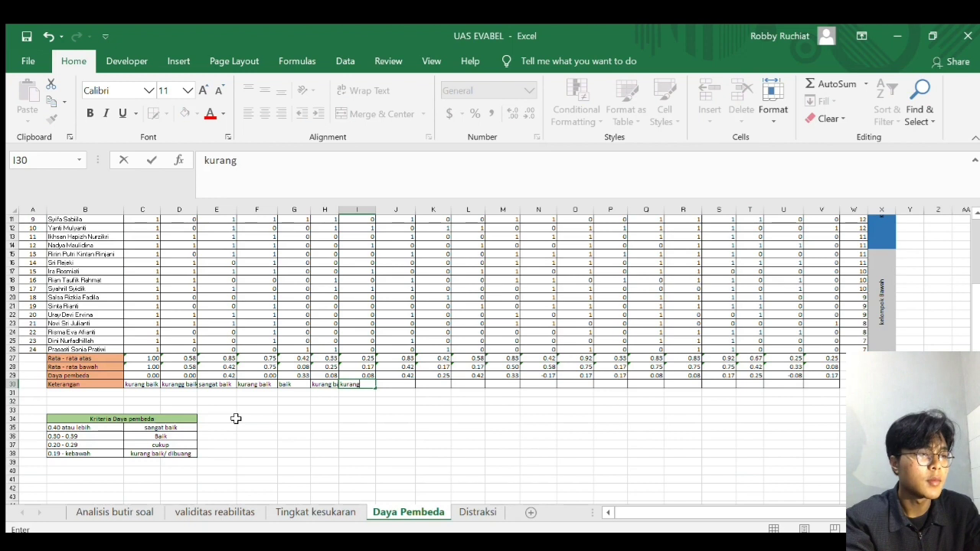
{"action": "type", "text": " baik"}
{"action": "key", "text": "Tab"}
{"action": "type", "text": "kurang baik"}
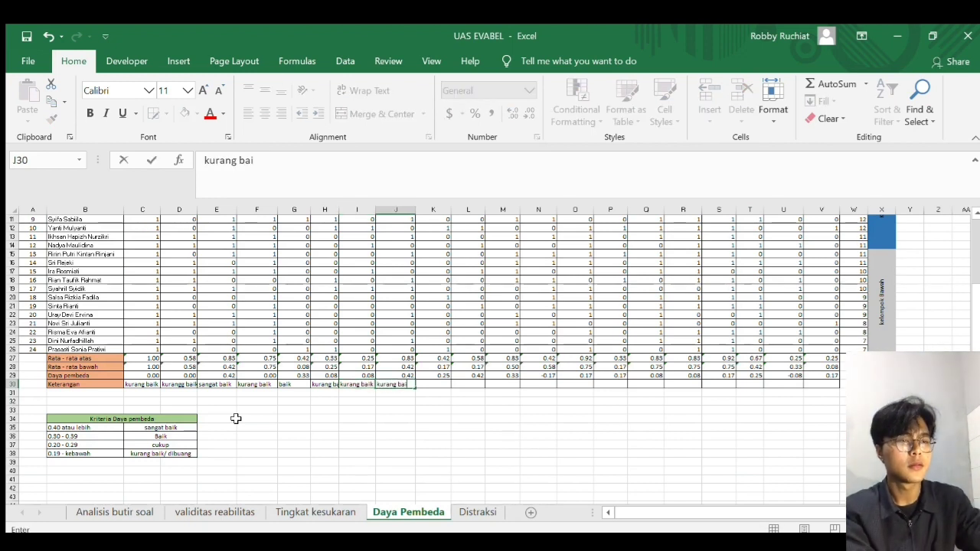
{"action": "key", "text": "Tab"}
{"action": "type", "text": "cukup"}
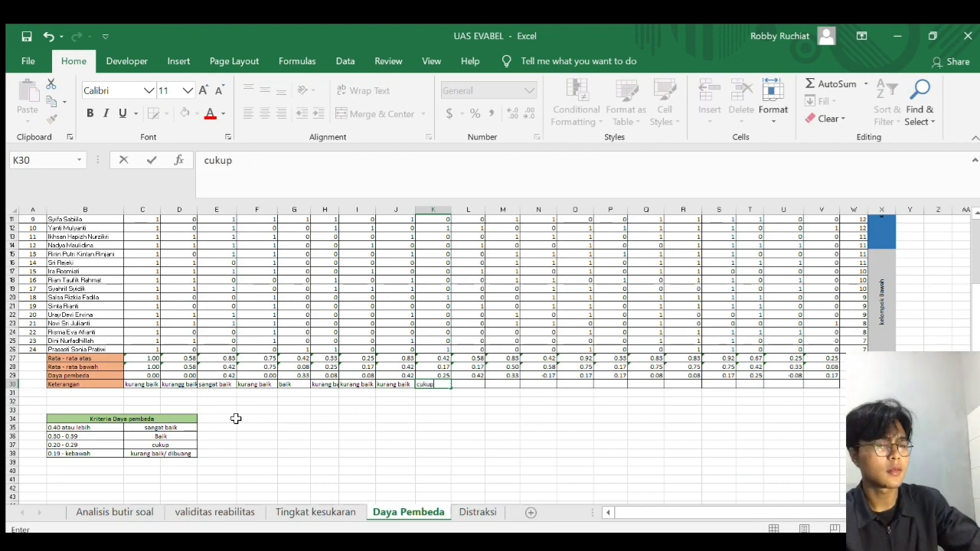
{"action": "key", "text": "Tab"}
Label question 10 "sangat baik" in L30 and question 11 "baik" in M30.
{"action": "type", "text": "san"}
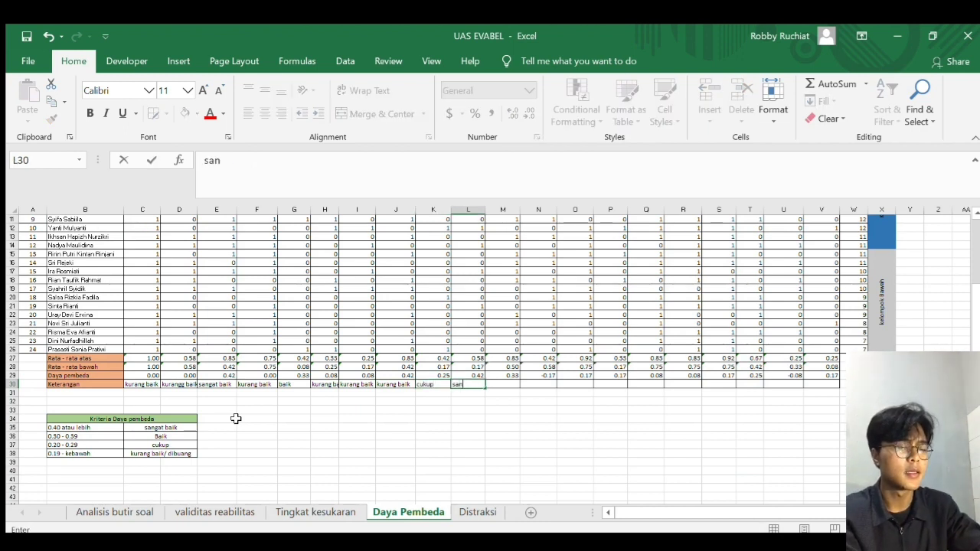
{"action": "type", "text": "gat baik"}
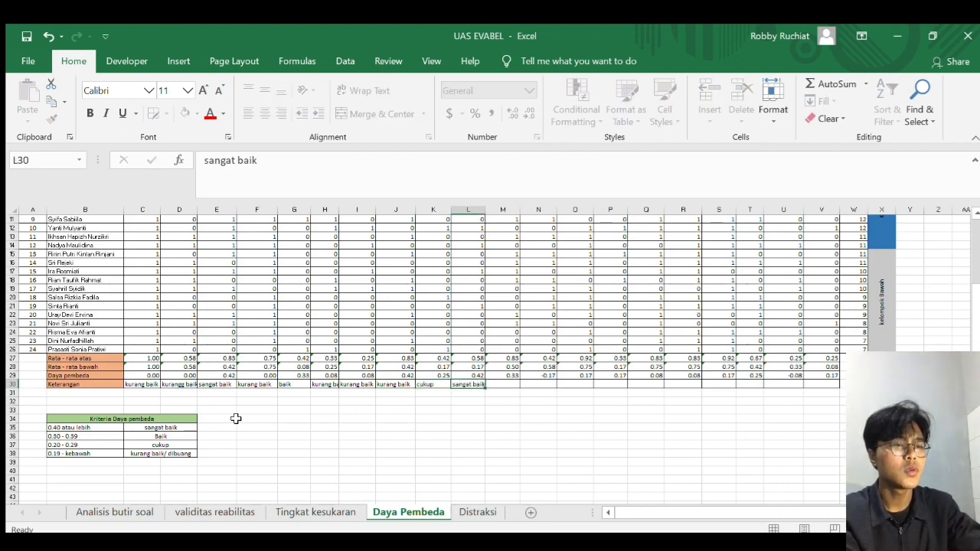
{"action": "key", "text": "Tab"}
{"action": "type", "text": "baik"}
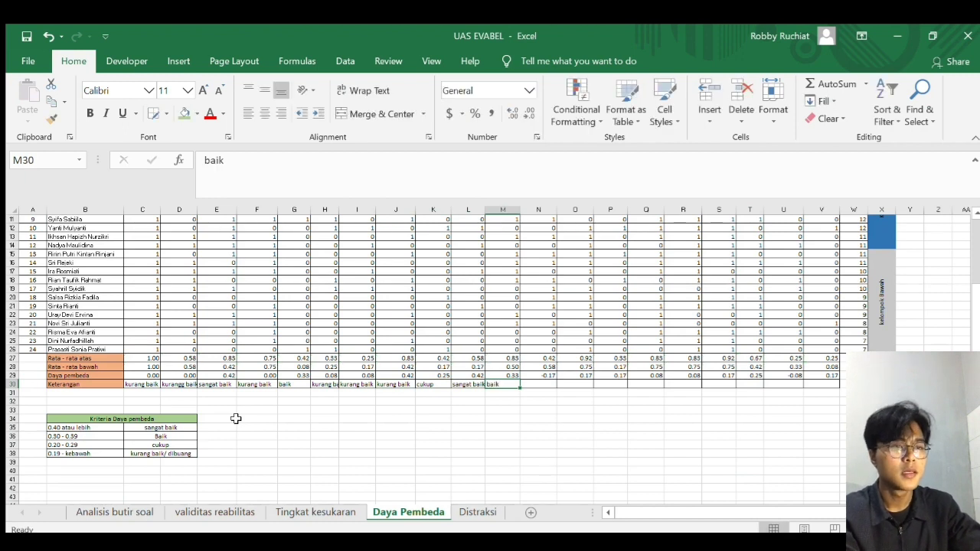
{"action": "key", "text": "Tab"}
Label question 12 "kurang baik" in N30 and copy that label across to S30 for questions 13 to 17.
{"action": "type", "text": "ku"}
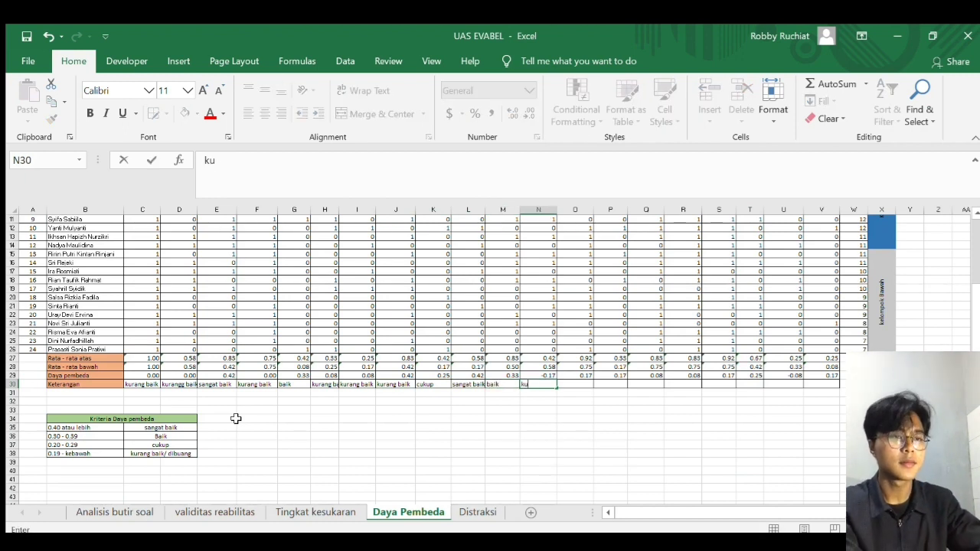
{"action": "type", "text": "rang baik"}
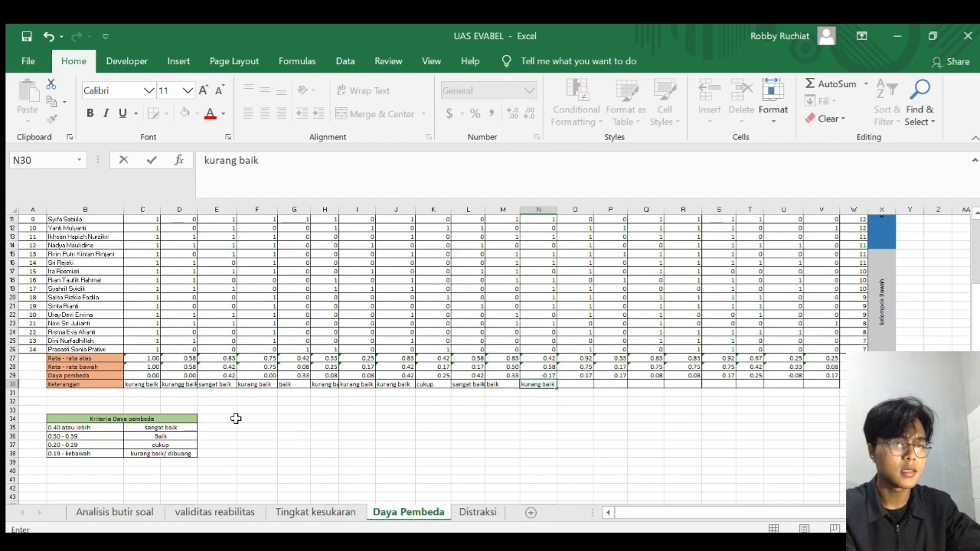
{"action": "key", "text": "Return"}
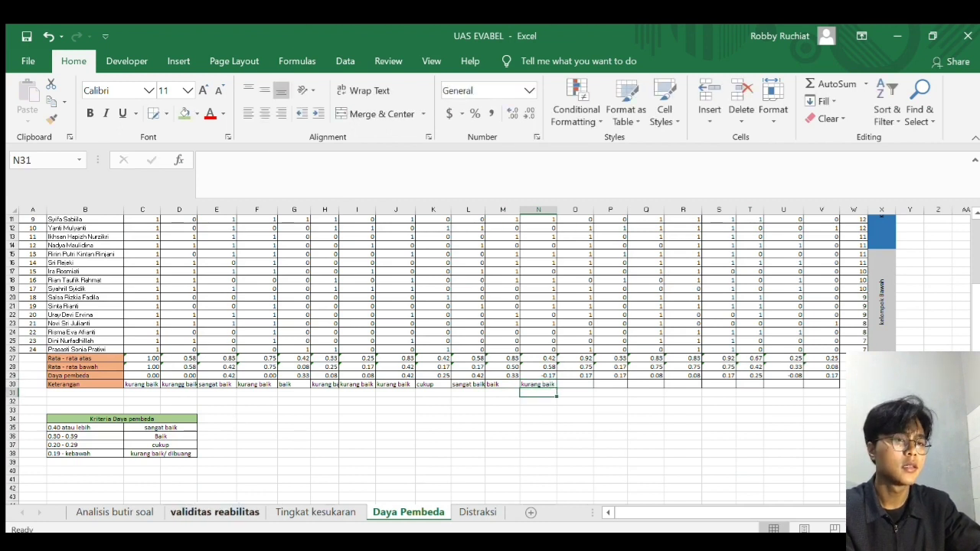
{"action": "left_click", "coordinate": [547, 377]}
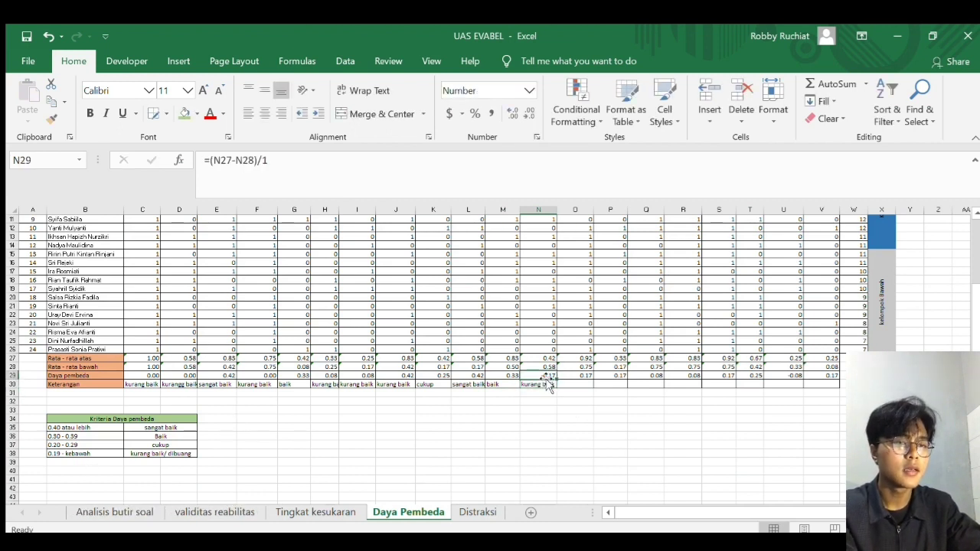
{"action": "left_click", "coordinate": [546, 383]}
{"action": "left_click_drag", "start_coordinate": [558, 390], "coordinate": [730, 390]}
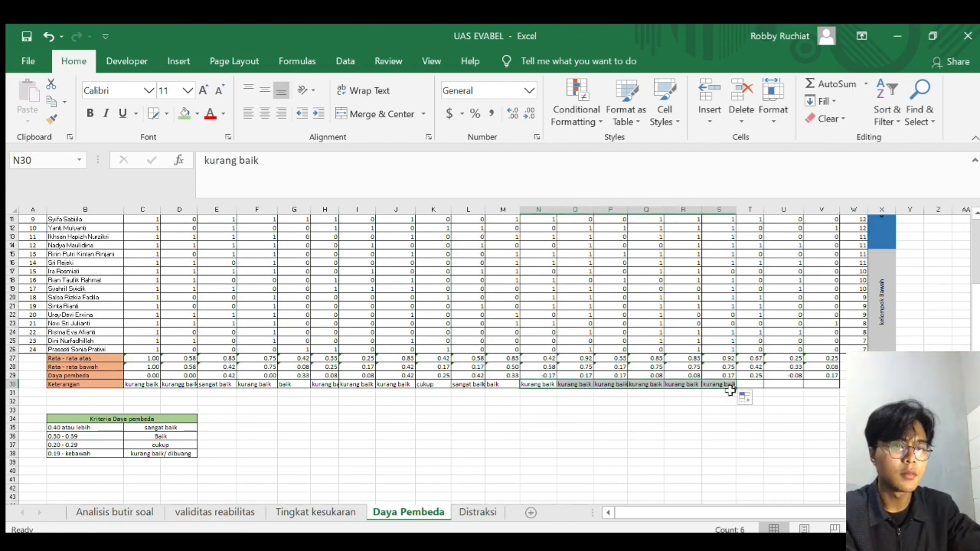
Label question 18 "cukup" in T30, and questions 19 and 20 "kurang baik" in U30 and V30.
{"action": "left_click", "coordinate": [751, 384]}
{"action": "type", "text": "cukup"}
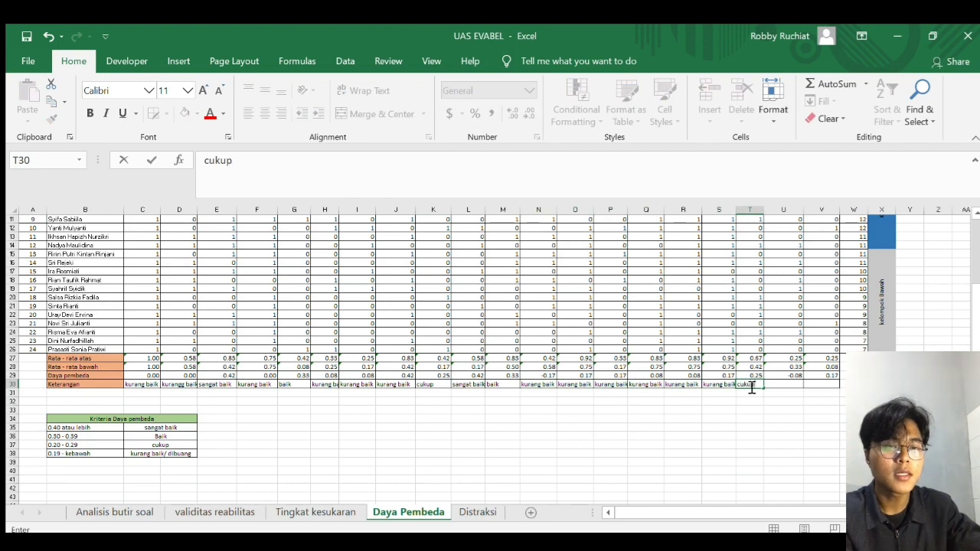
{"action": "key", "text": "Tab"}
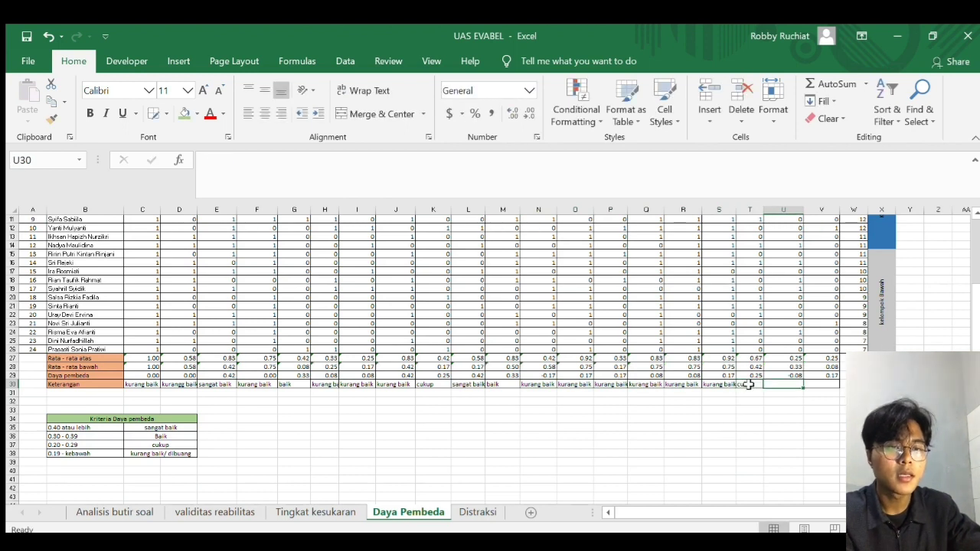
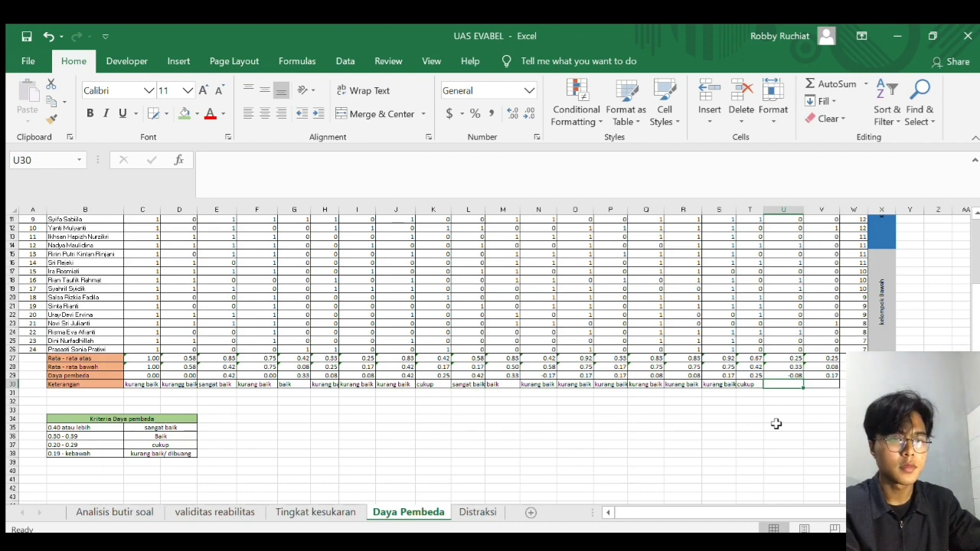
{"action": "type", "text": "kut"}
{"action": "key", "text": "BackSpace"}
{"action": "type", "text": "rang"}
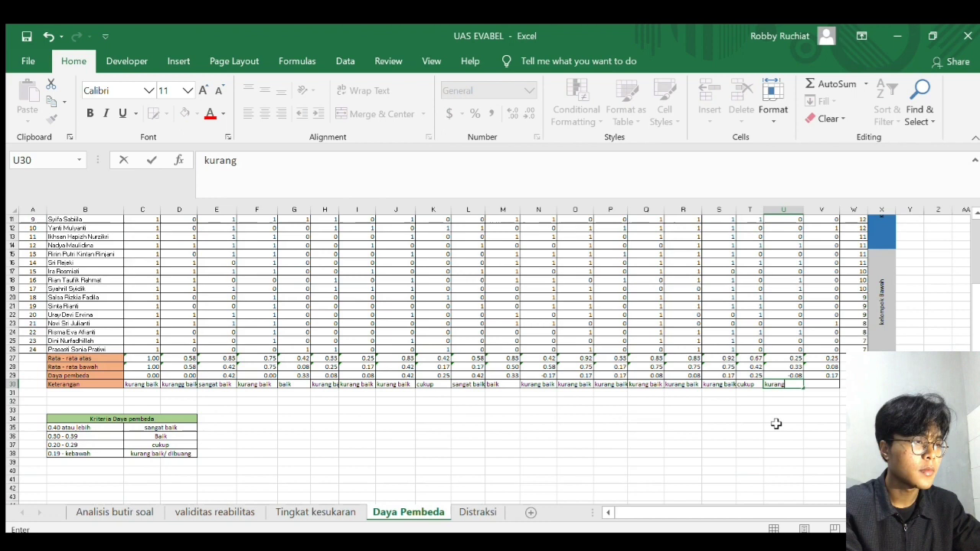
{"action": "type", "text": " baik"}
{"action": "key", "text": "Tab"}
{"action": "type", "text": "kurang baik"}
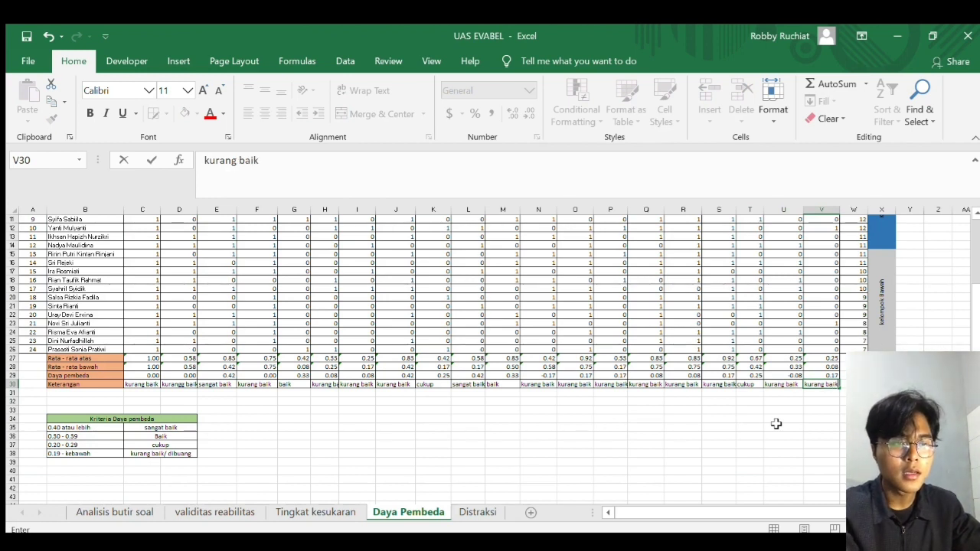
{"action": "left_click", "coordinate": [776, 424]}
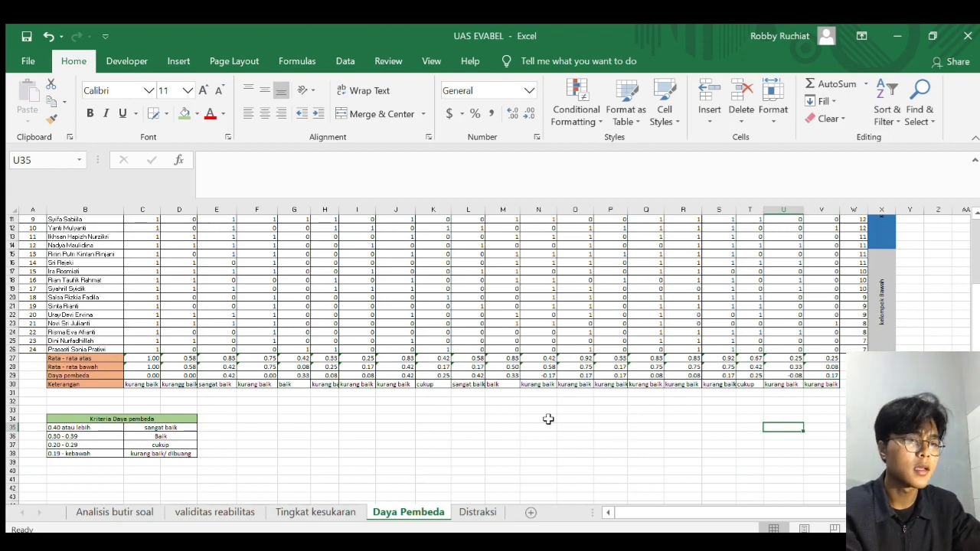
Open the Distraksi worksheet and bring up its "JUMLAH SISWA YANG MEMILIH JAWABAN" table.
{"action": "left_click", "coordinate": [475, 512]}
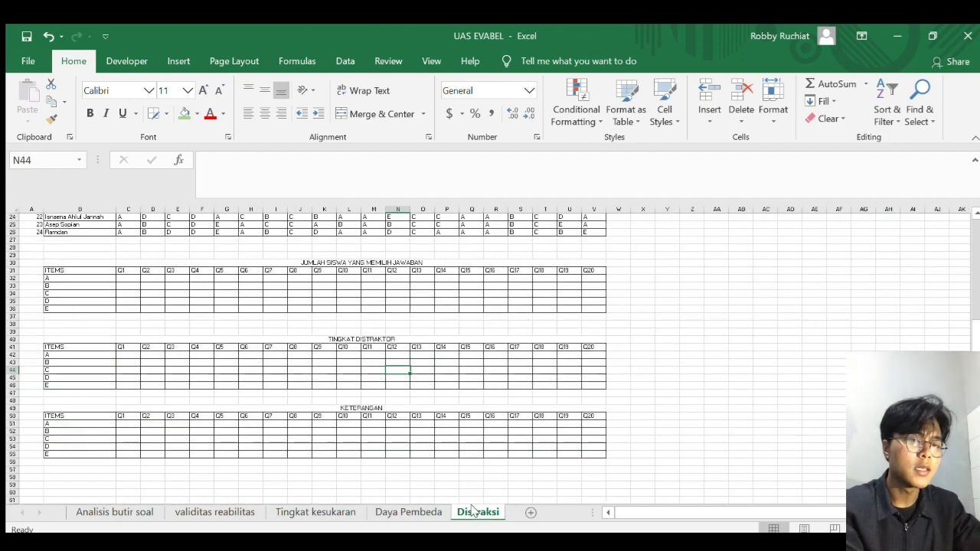
{"action": "scroll", "coordinate": [507, 335], "scroll_direction": "up", "scroll_amount": 8}
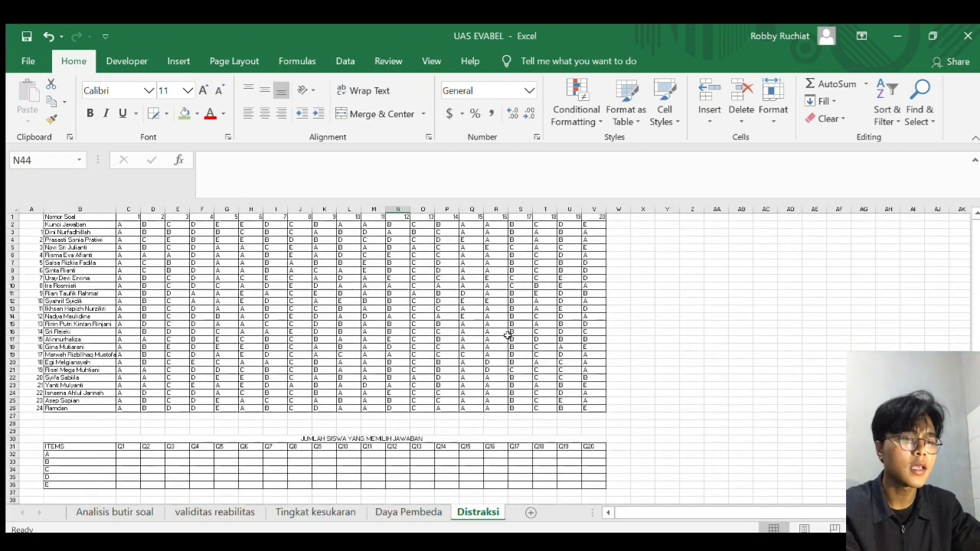
{"action": "scroll", "coordinate": [507, 335], "scroll_direction": "down", "scroll_amount": 1}
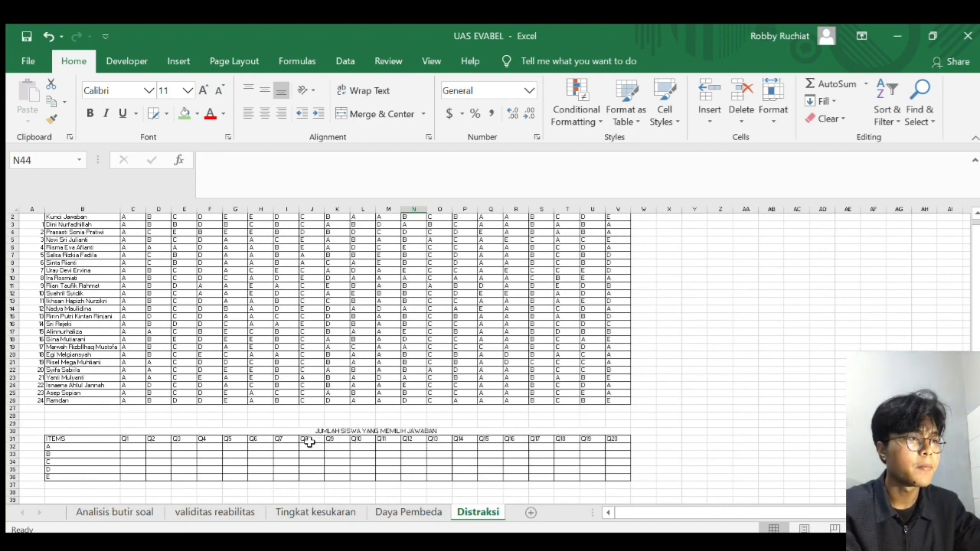
{"action": "scroll", "coordinate": [138, 446], "scroll_direction": "down", "scroll_amount": 1}
{"action": "scroll", "coordinate": [135, 431], "scroll_direction": "up", "scroll_amount": 4, "text": "ctrl"}
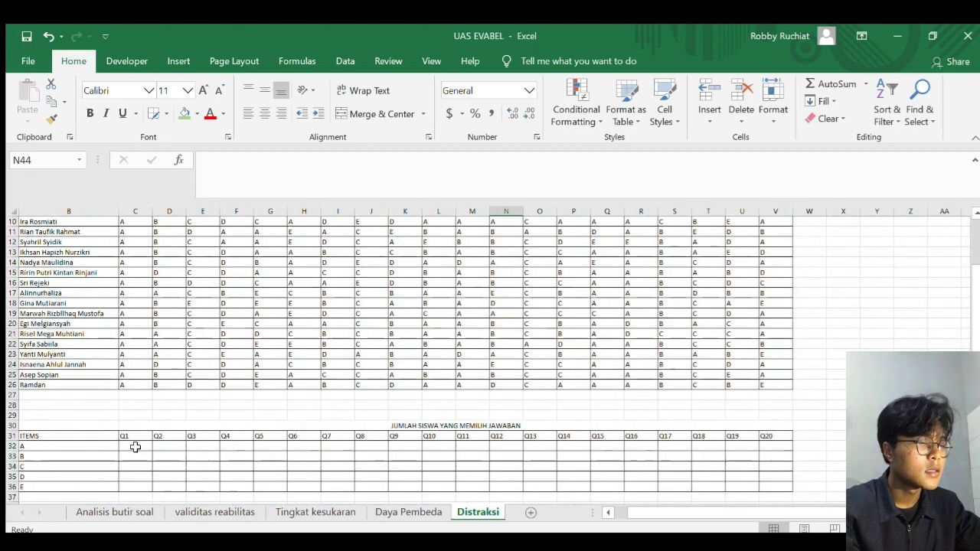
Try to count the A answers for Q1 in C32 with =COUNTIF(C2:C26,"A").
{"action": "left_click", "coordinate": [135, 448]}
{"action": "type", "text": "=coun"}
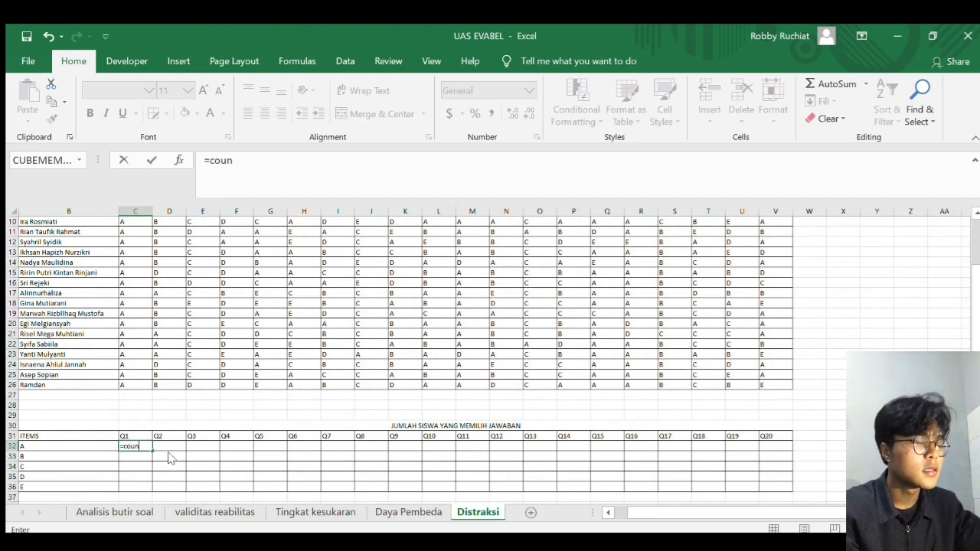
{"action": "double_click", "coordinate": [175, 479]}
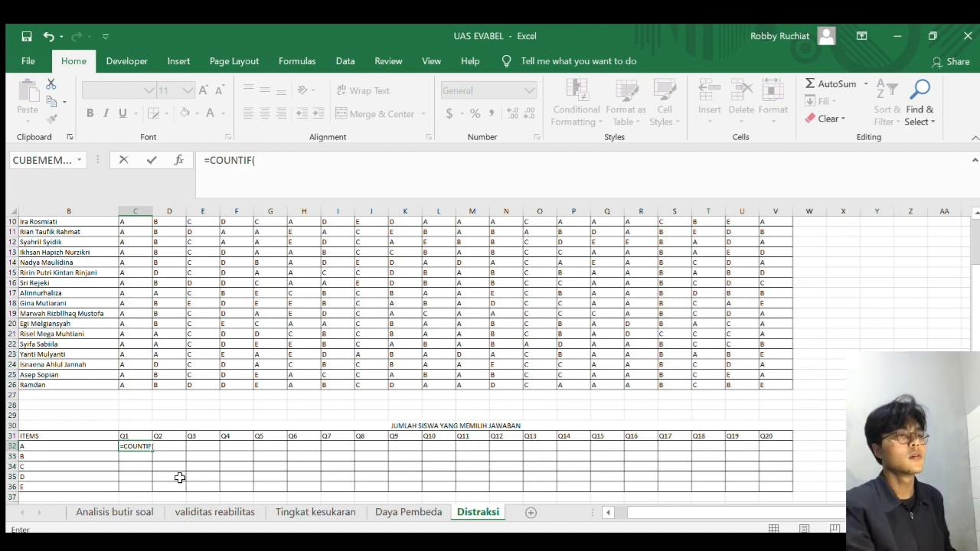
{"action": "scroll", "coordinate": [188, 391], "scroll_direction": "up", "scroll_amount": 3}
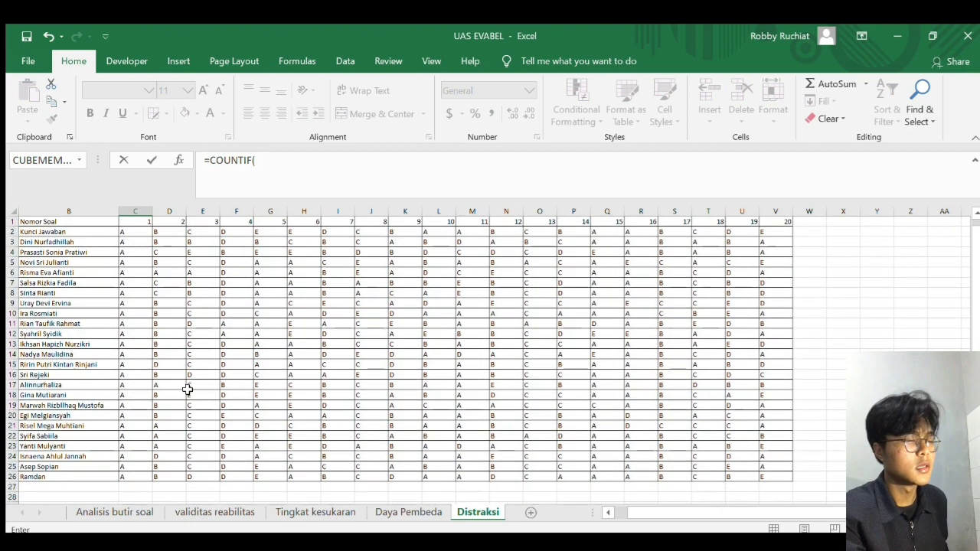
{"action": "left_click_drag", "start_coordinate": [128, 231], "coordinate": [140, 475]}
{"action": "scroll", "coordinate": [208, 435], "scroll_direction": "down", "scroll_amount": 2}
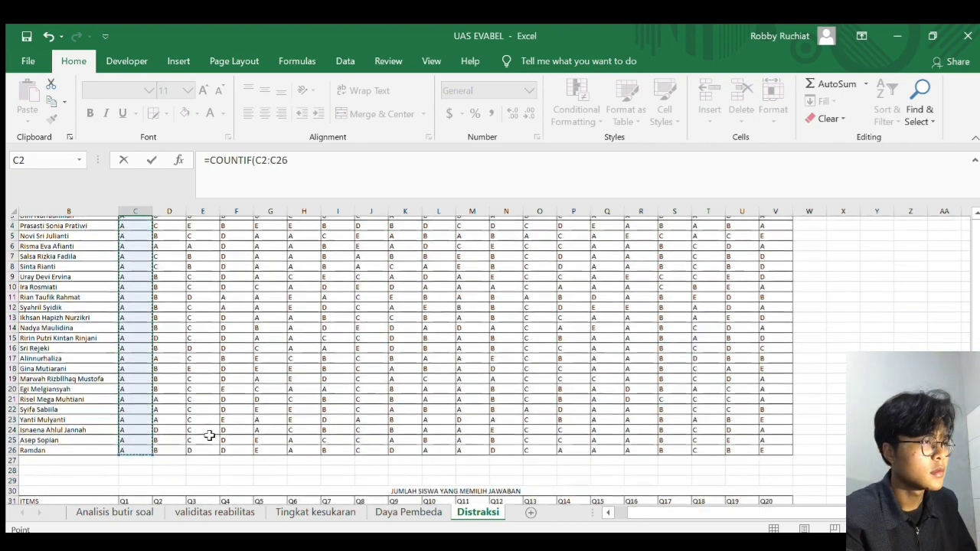
{"action": "scroll", "coordinate": [209, 435], "scroll_direction": "down", "scroll_amount": 1}
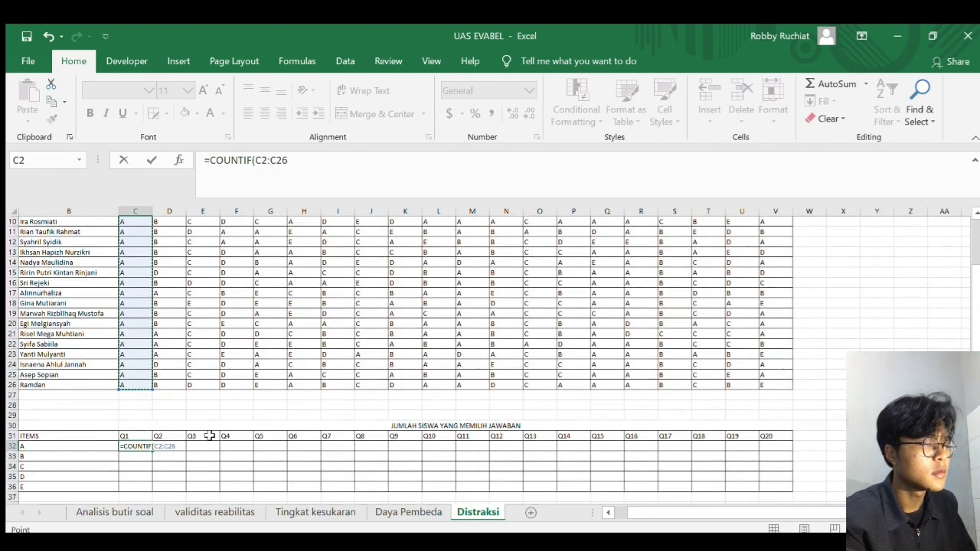
{"action": "type", "text": ",\"A"}
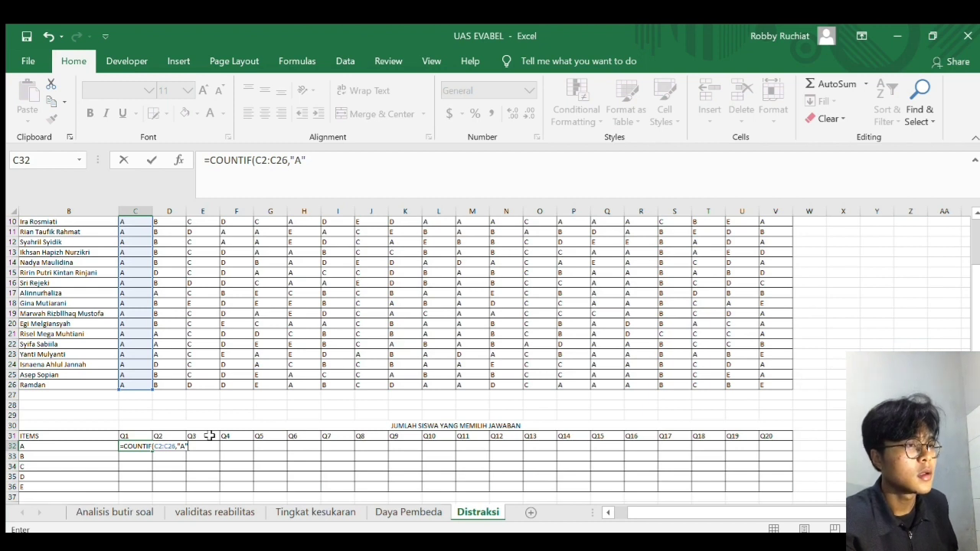
{"action": "key", "text": "Return"}
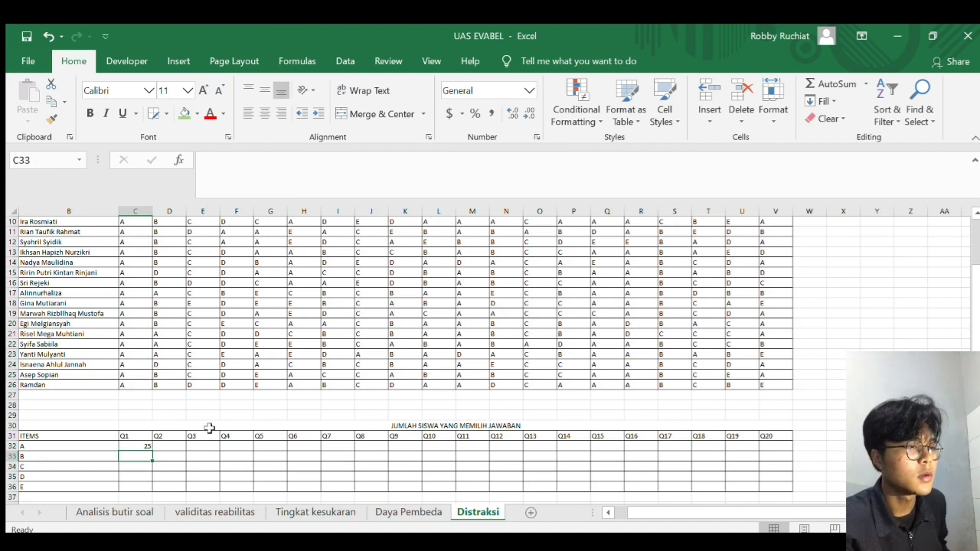
Check the Q1 count against the answer data and clear the formula from C32.
{"action": "left_click", "coordinate": [144, 414]}
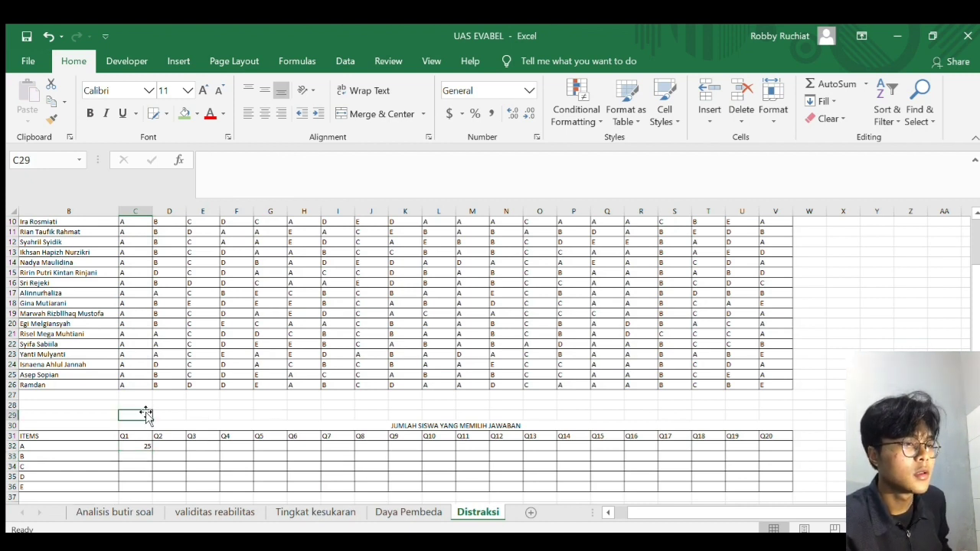
{"action": "scroll", "coordinate": [144, 413], "scroll_direction": "up", "scroll_amount": 3}
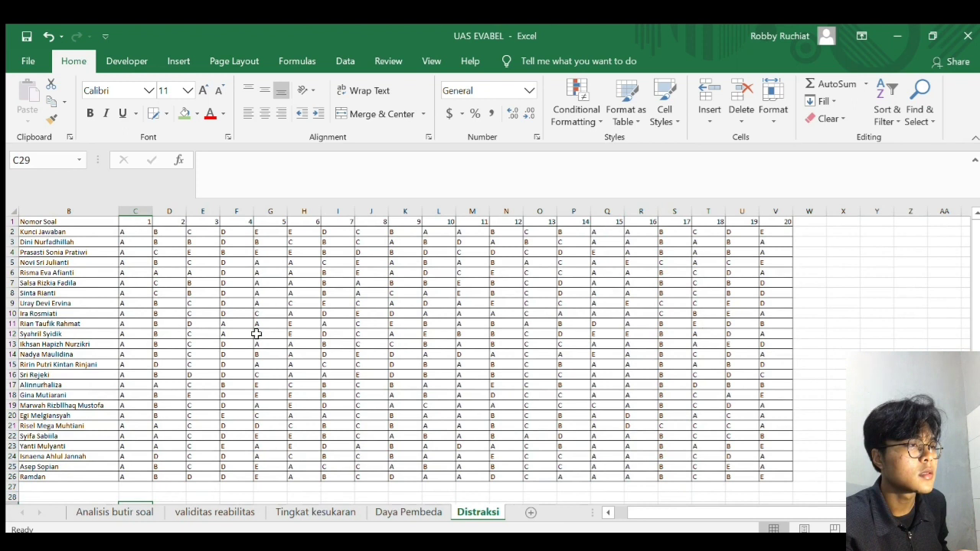
{"action": "scroll", "coordinate": [257, 334], "scroll_direction": "down", "scroll_amount": 3}
{"action": "left_click", "coordinate": [142, 435]}
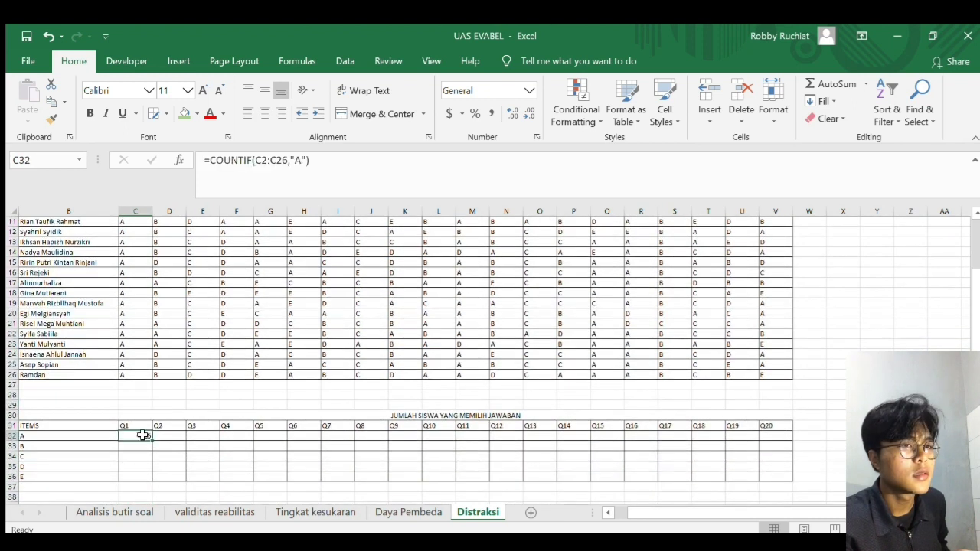
{"action": "double_click", "coordinate": [144, 435]}
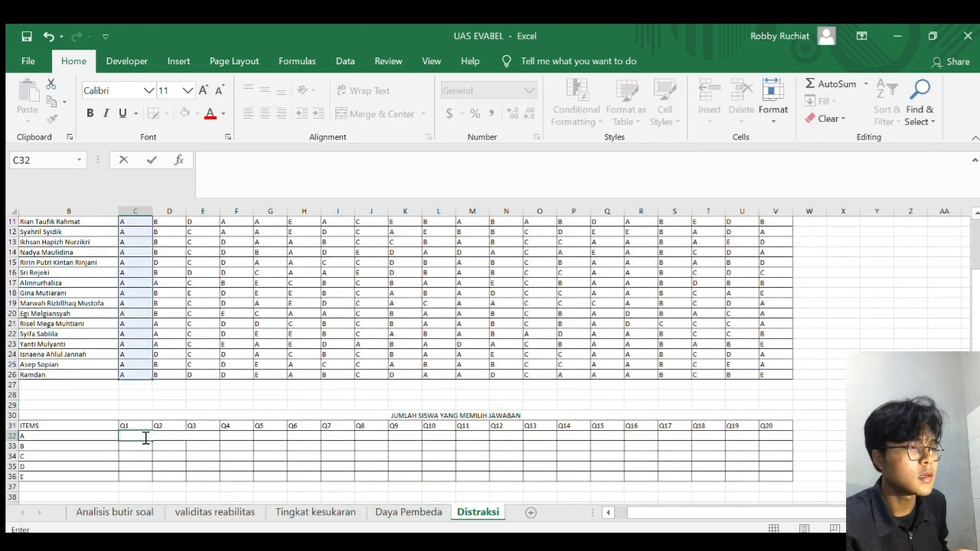
{"action": "left_click", "coordinate": [295, 395]}
{"action": "scroll", "coordinate": [295, 394], "scroll_direction": "up", "scroll_amount": 3}
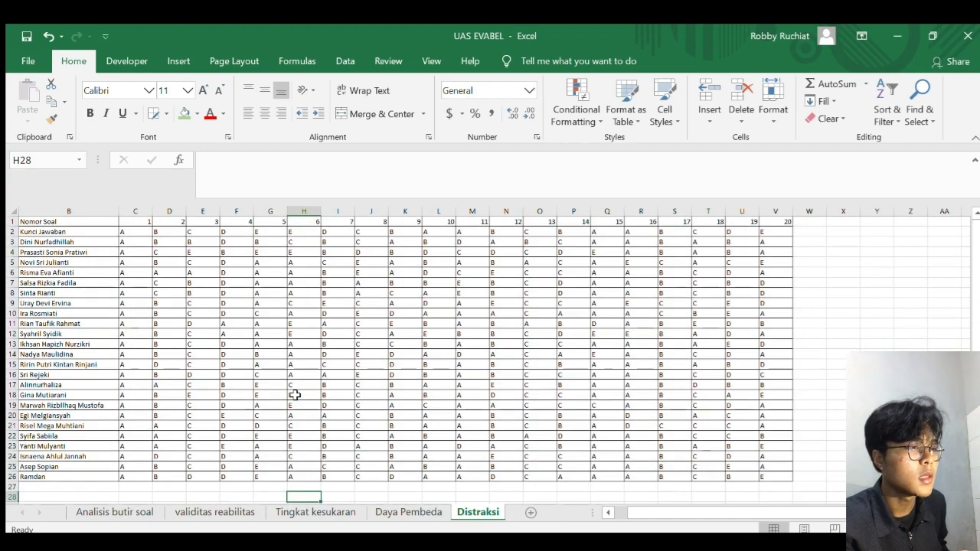
{"action": "scroll", "coordinate": [295, 395], "scroll_direction": "down", "scroll_amount": 3}
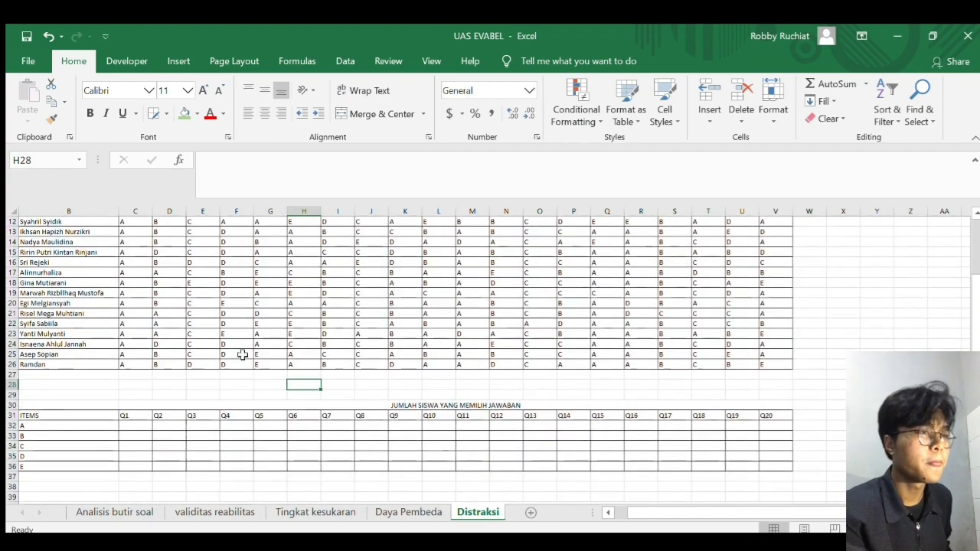
{"action": "scroll", "coordinate": [241, 352], "scroll_direction": "up", "scroll_amount": 3}
{"action": "scroll", "coordinate": [240, 352], "scroll_direction": "down", "scroll_amount": 3}
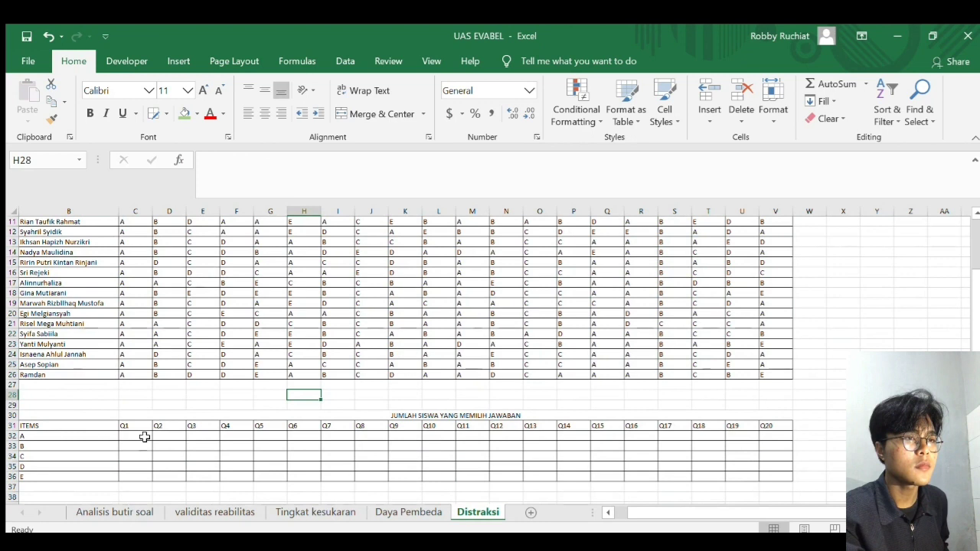
Count the A answers for Q1 in C32 with =COUNTIF(C3:C26,"A") and copy the formula across to V32 for Q2 to Q20.
{"action": "left_click", "coordinate": [141, 438]}
{"action": "type", "text": "="}
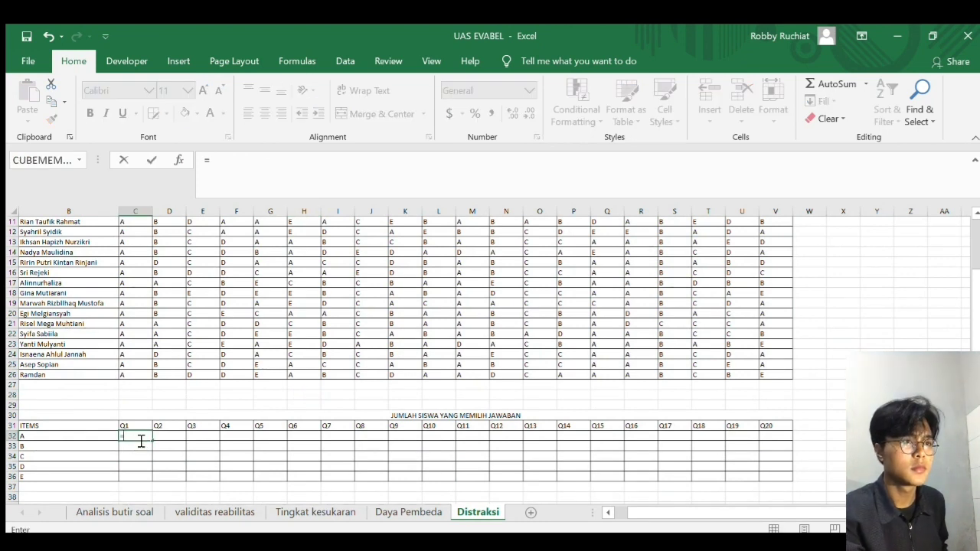
{"action": "type", "text": "COUNTIF("}
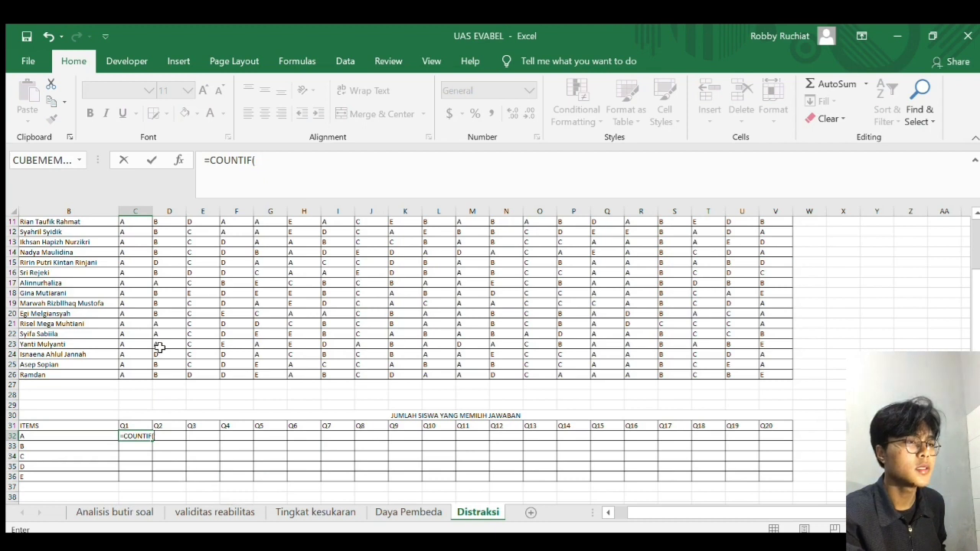
{"action": "scroll", "coordinate": [158, 348], "scroll_direction": "up", "scroll_amount": 4}
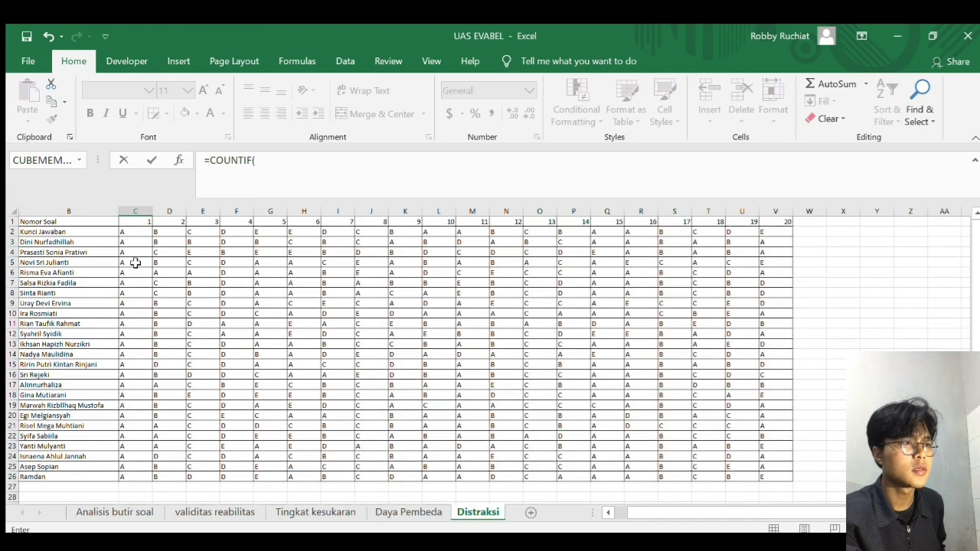
{"action": "left_click_drag", "start_coordinate": [134, 245], "coordinate": [132, 475]}
{"action": "type", "text": ","}
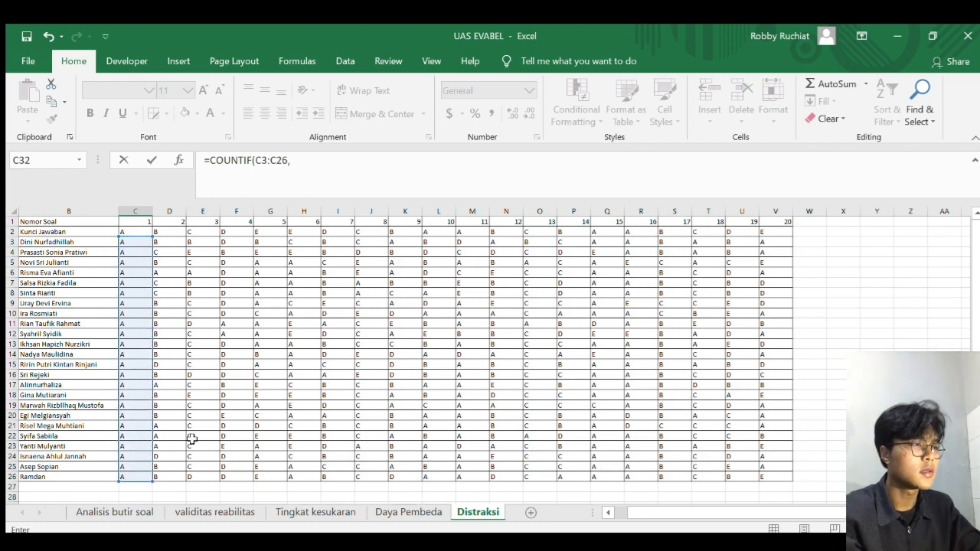
{"action": "scroll", "coordinate": [197, 438], "scroll_direction": "down", "scroll_amount": 1}
{"action": "scroll", "coordinate": [198, 438], "scroll_direction": "down", "scroll_amount": 2}
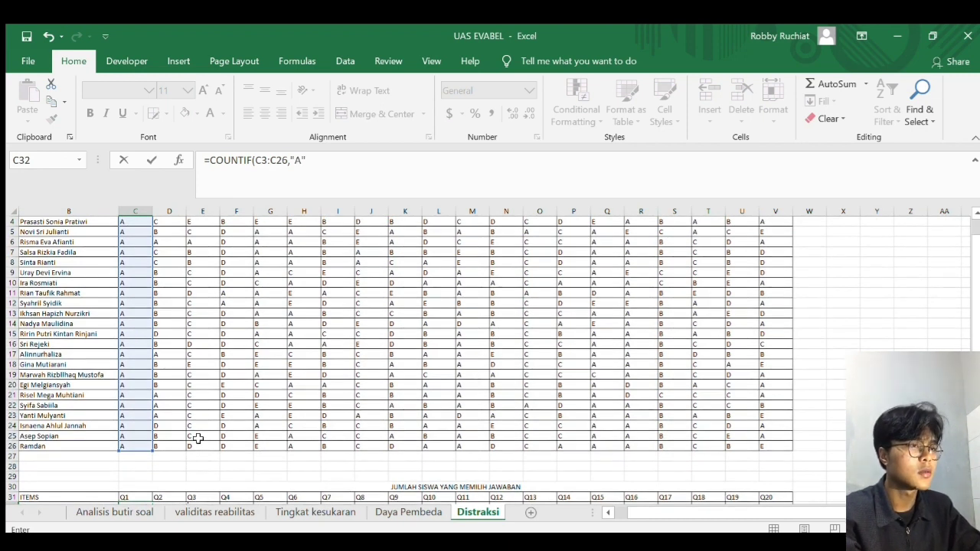
{"action": "type", "text": "\"A\")"}
{"action": "key", "text": "Return"}
{"action": "scroll", "coordinate": [197, 438], "scroll_direction": "down", "scroll_amount": 3}
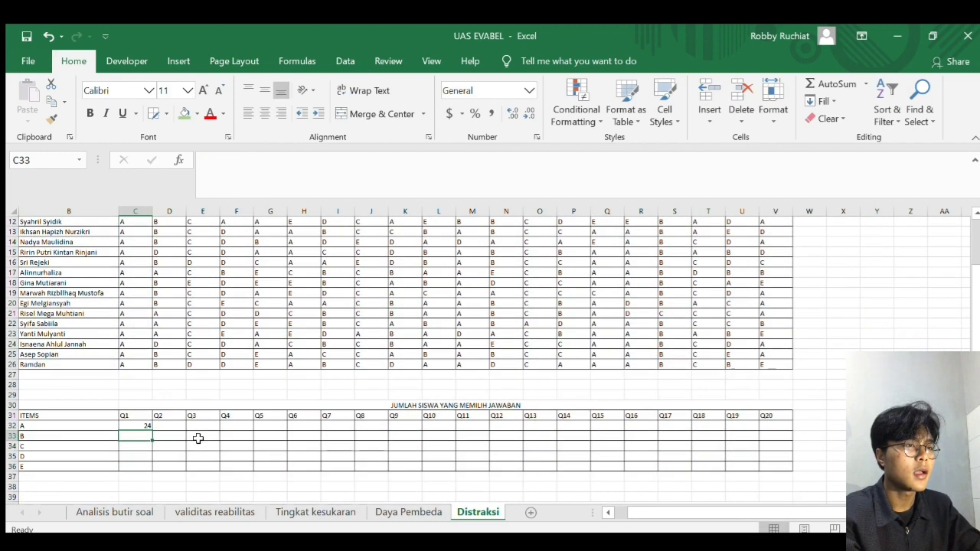
{"action": "left_click", "coordinate": [139, 426]}
{"action": "left_click_drag", "start_coordinate": [151, 430], "coordinate": [780, 433]}
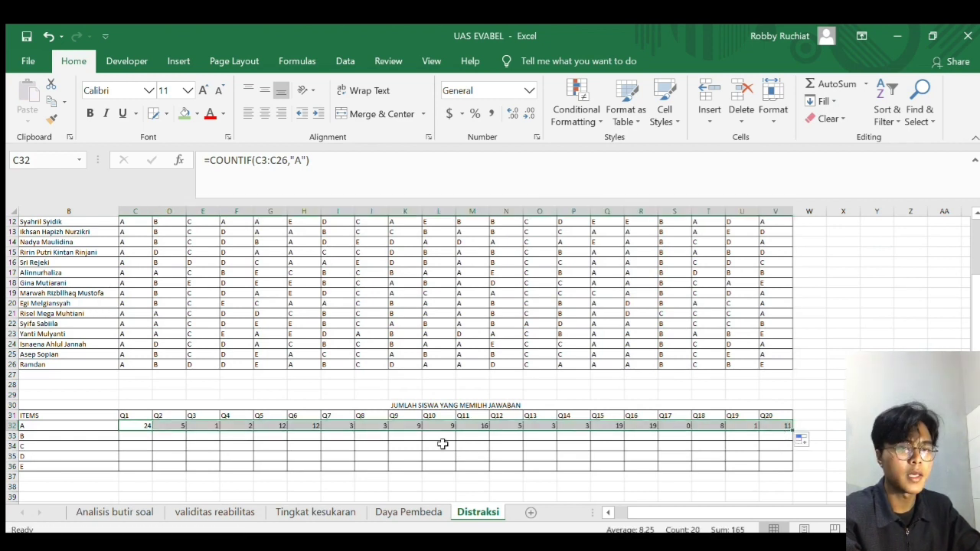
Count the B answers for Q1 in C33 with =COUNTIF(C3:C26,"B") and copy the formula across to V33 for Q2 to Q20.
{"action": "left_click", "coordinate": [141, 436]}
{"action": "type", "text": "="}
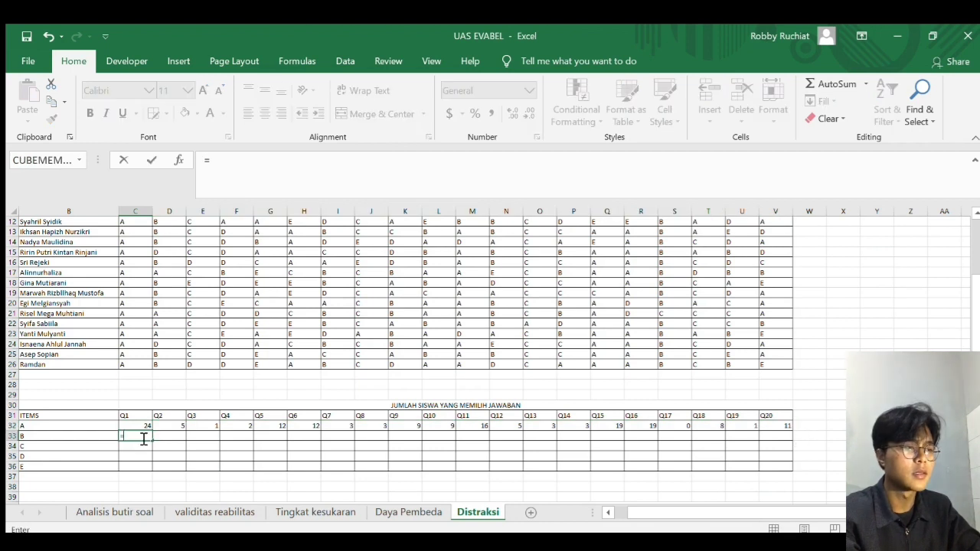
{"action": "type", "text": "COUN"}
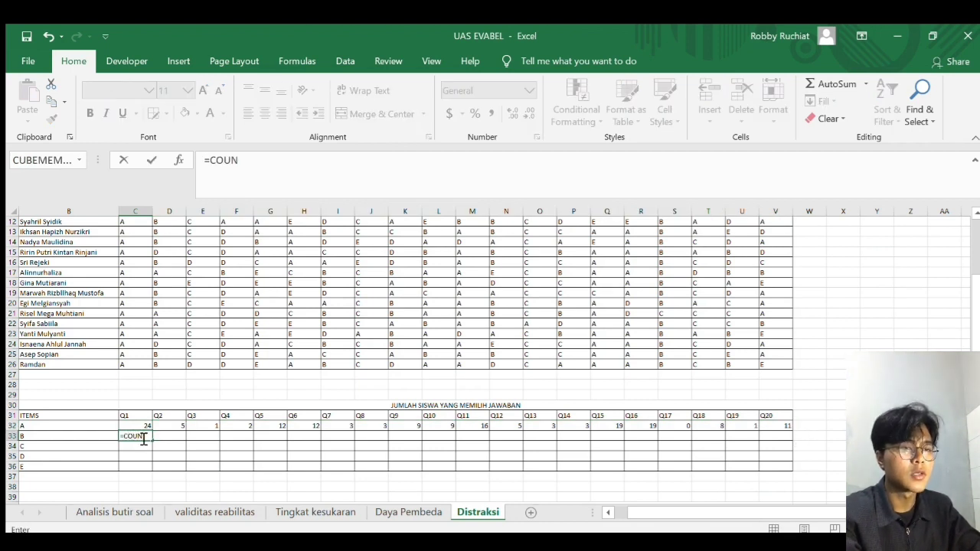
{"action": "type", "text": "TIF("}
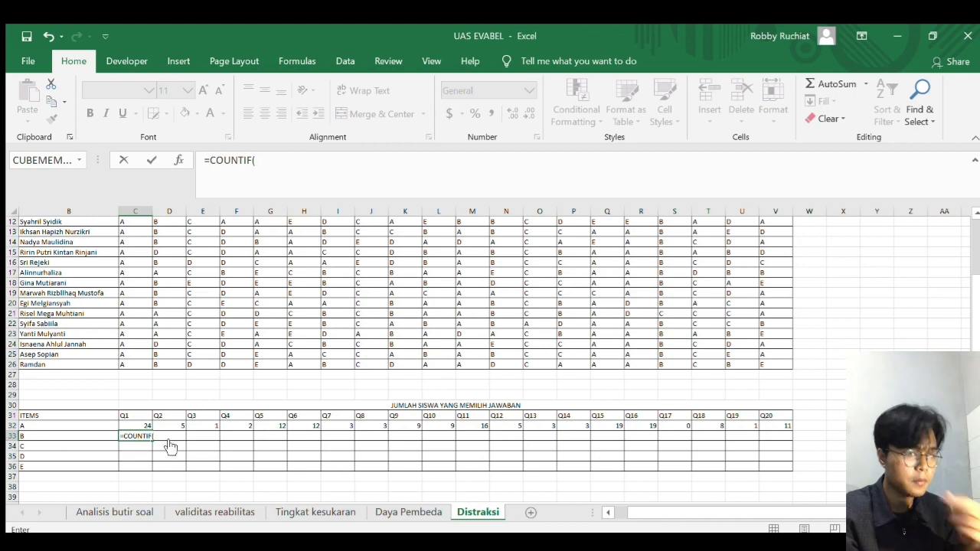
{"action": "scroll", "coordinate": [160, 325], "scroll_direction": "up", "scroll_amount": 3}
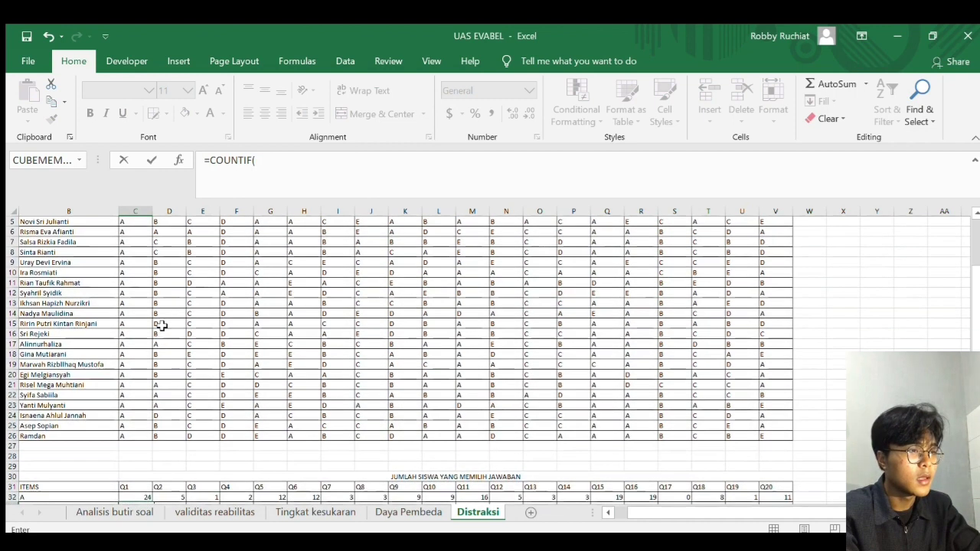
{"action": "scroll", "coordinate": [144, 268], "scroll_direction": "up", "scroll_amount": 1}
{"action": "left_click_drag", "start_coordinate": [135, 231], "coordinate": [134, 463]}
{"action": "type", "text": ","}
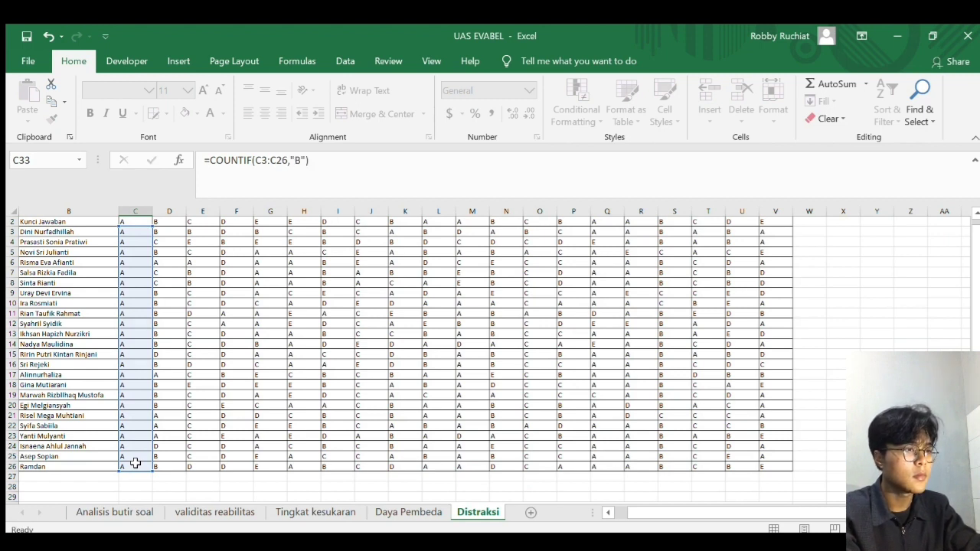
{"action": "type", "text": "\"B\")"}
{"action": "key", "text": "Return"}
{"action": "left_click", "coordinate": [144, 466]}
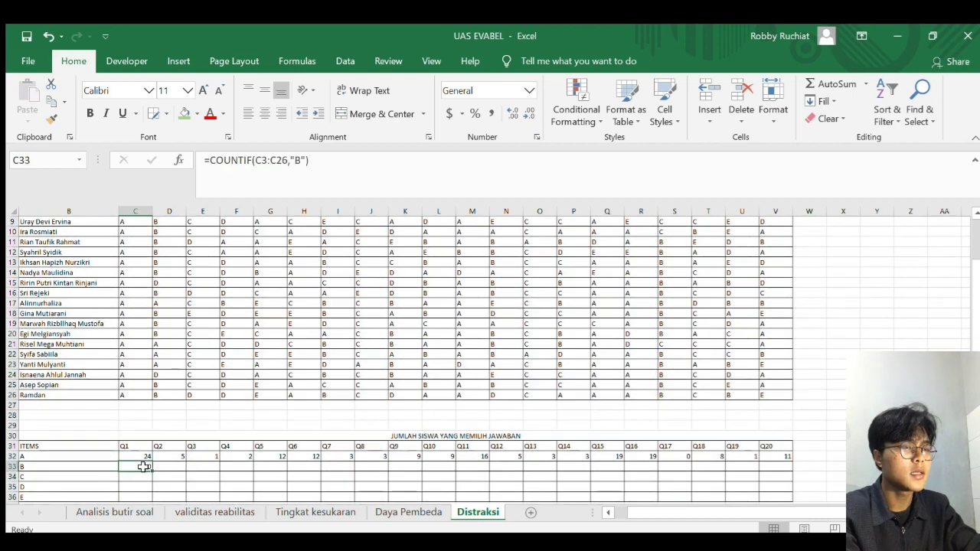
{"action": "left_click_drag", "start_coordinate": [152, 470], "coordinate": [779, 465]}
Count the C answers for Q1 in C34 with =COUNTIF(C3:C26,"C") and copy the formula across to V34 for Q2 to Q20.
{"action": "scroll", "coordinate": [501, 421], "scroll_direction": "left", "scroll_amount": 1}
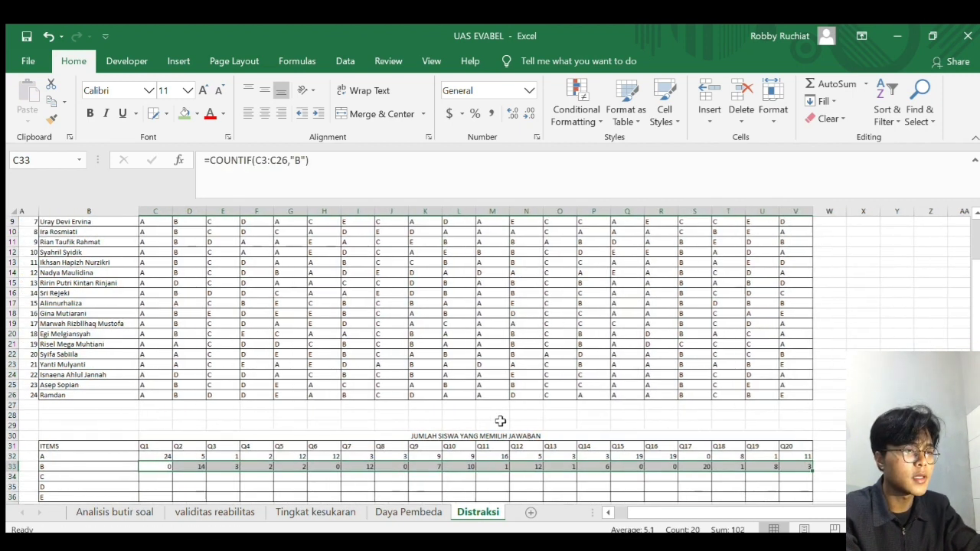
{"action": "left_click", "coordinate": [172, 476]}
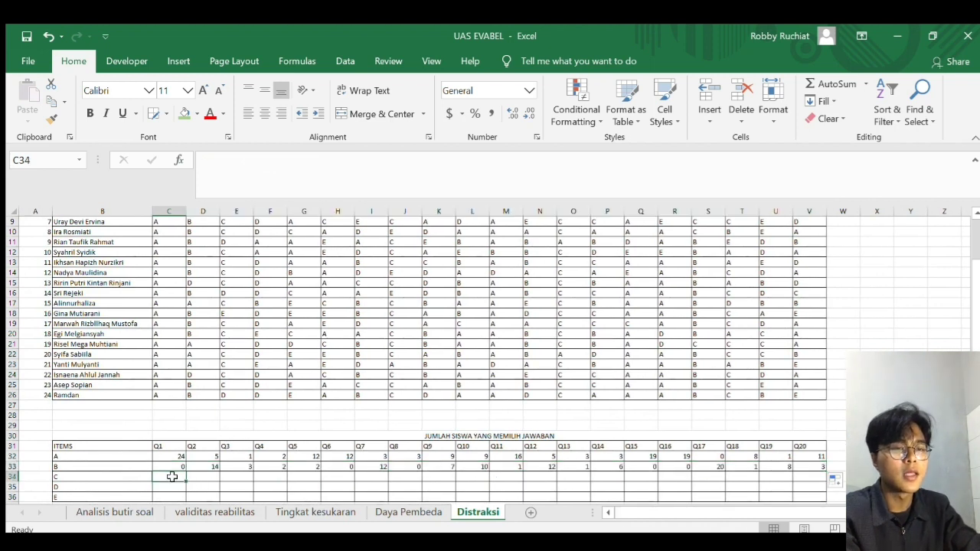
{"action": "type", "text": "=COUNT"}
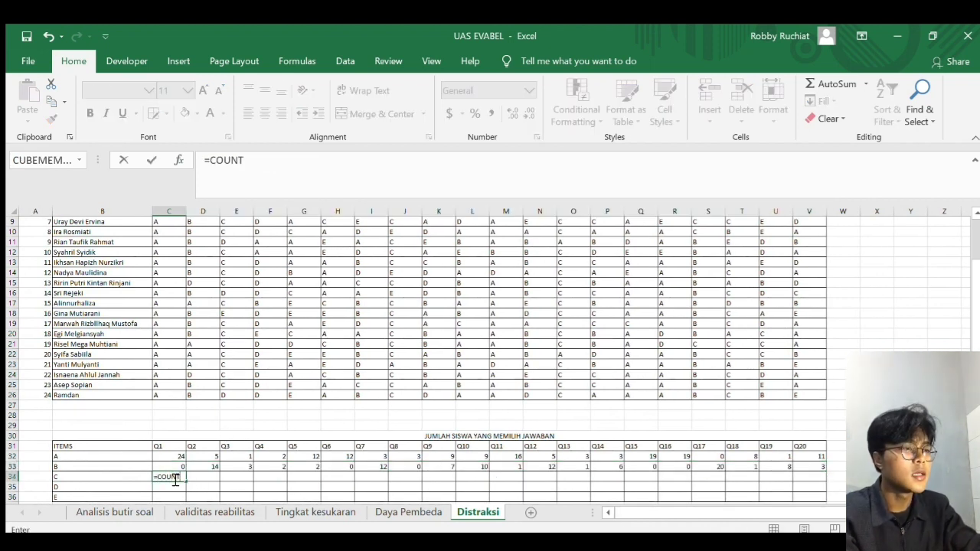
{"action": "type", "text": "IF("}
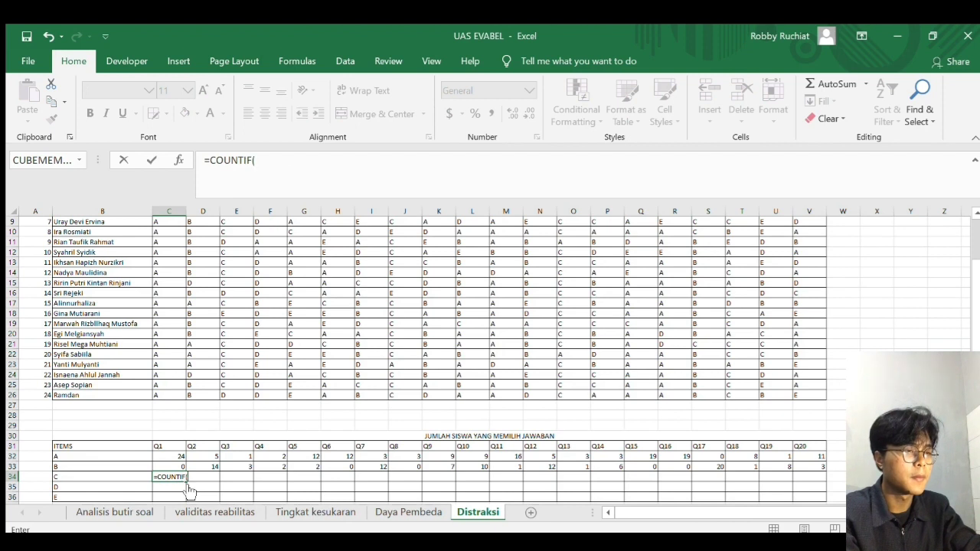
{"action": "scroll", "coordinate": [217, 278], "scroll_direction": "up", "scroll_amount": 3}
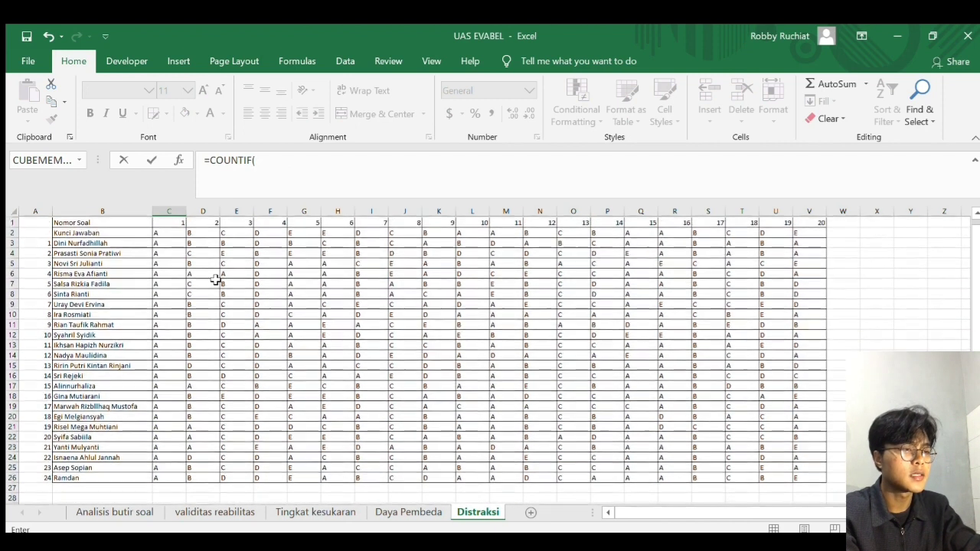
{"action": "left_click_drag", "start_coordinate": [169, 242], "coordinate": [165, 472]}
{"action": "type", "text": ",\"C"}
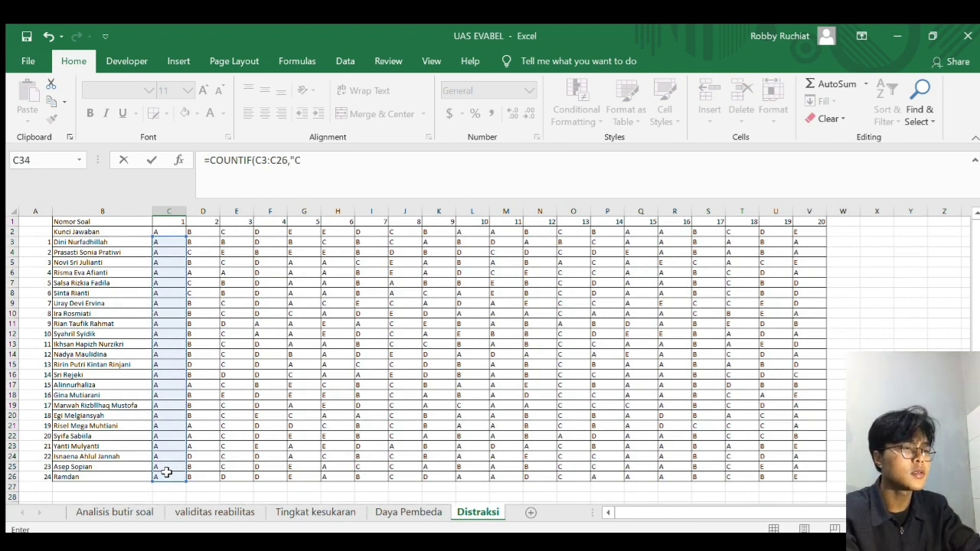
{"action": "key", "text": "Return"}
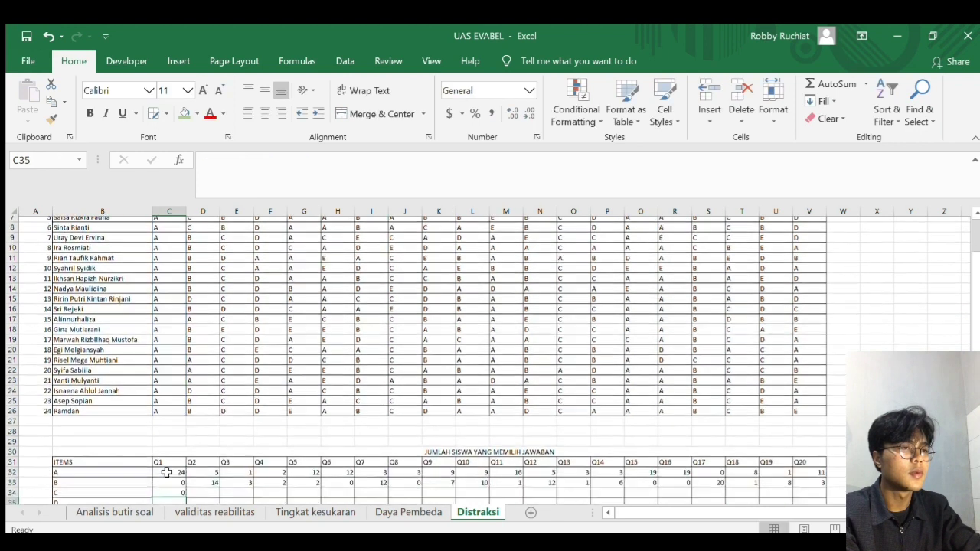
{"action": "left_click", "coordinate": [180, 477]}
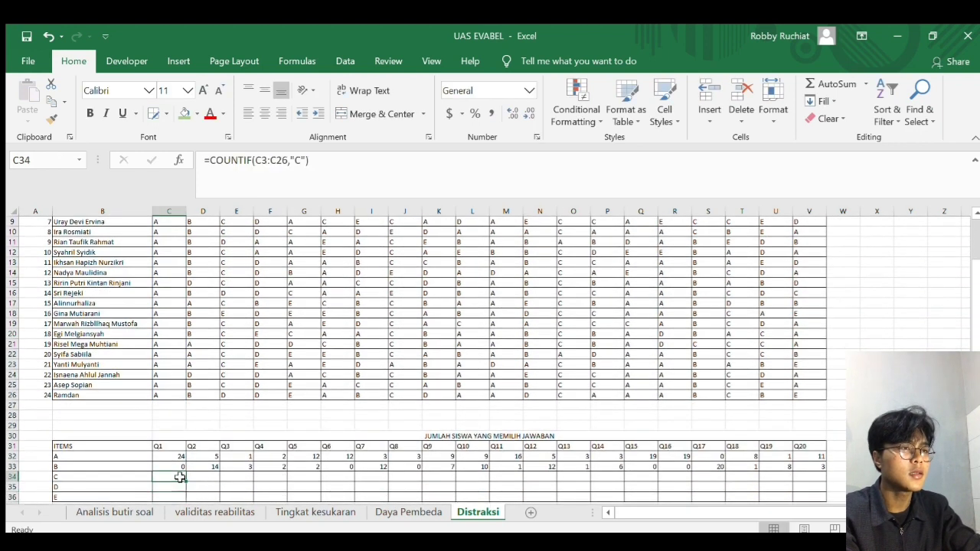
{"action": "left_click_drag", "start_coordinate": [186, 482], "coordinate": [812, 476]}
Count the D answers for Q1 in C35 with =COUNTIF(C2:C26,"D") and copy the formula across to V35 for Q2 to Q20.
{"action": "scroll", "coordinate": [410, 441], "scroll_direction": "down", "scroll_amount": 2}
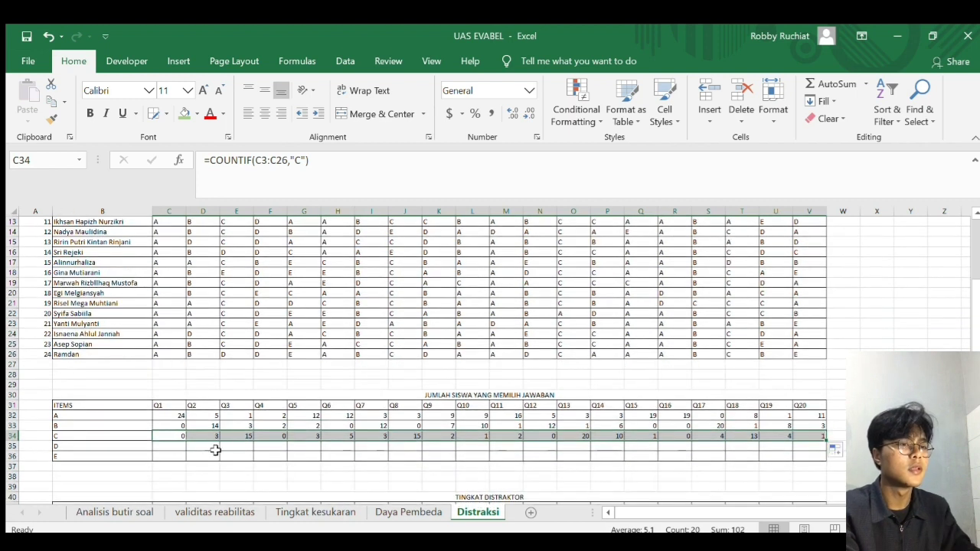
{"action": "left_click", "coordinate": [176, 444]}
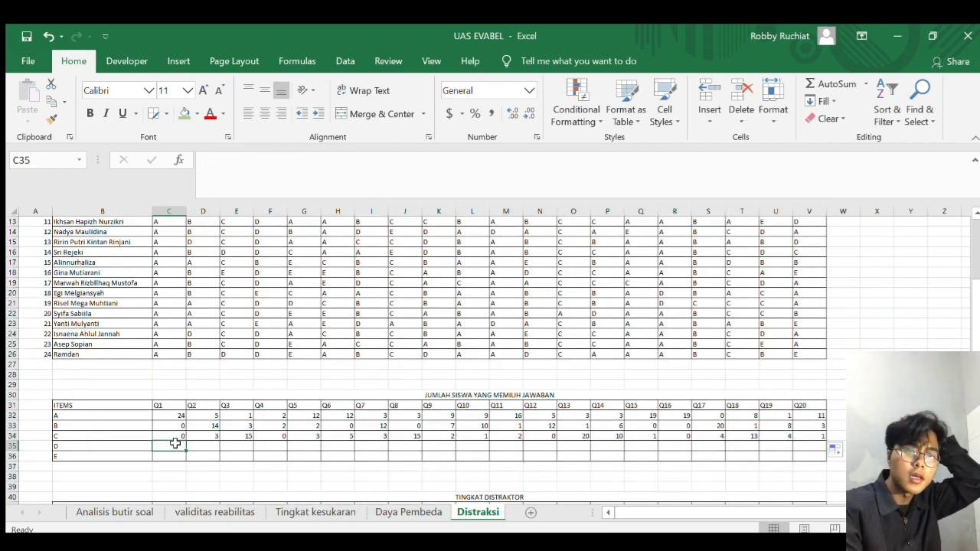
{"action": "type", "text": "="}
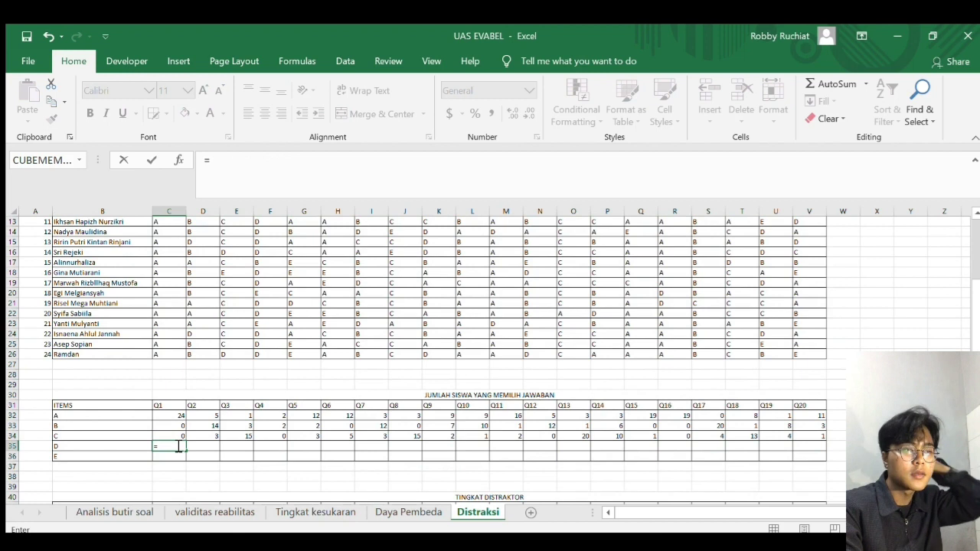
{"action": "type", "text": "COUNIF"}
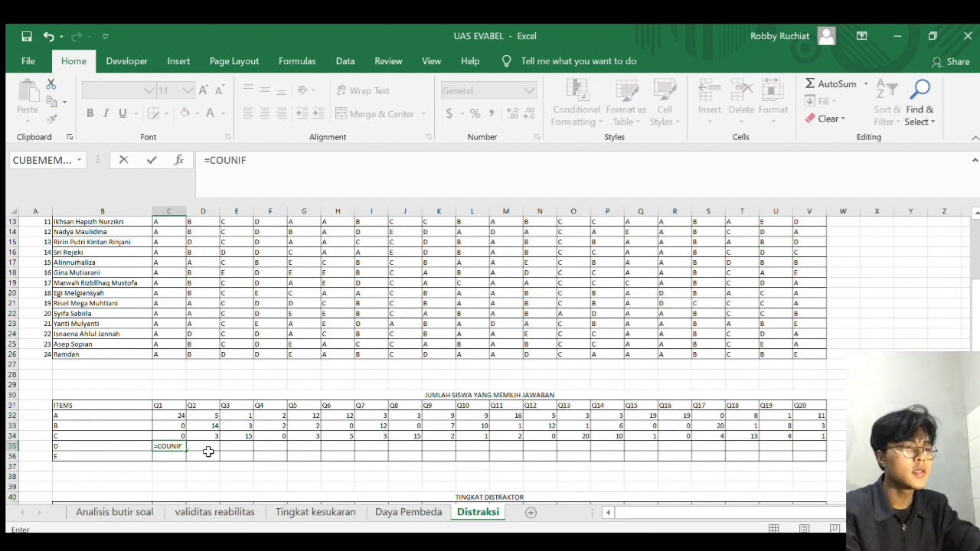
{"action": "key", "text": "BackSpace"}
{"action": "key", "text": "BackSpace"}
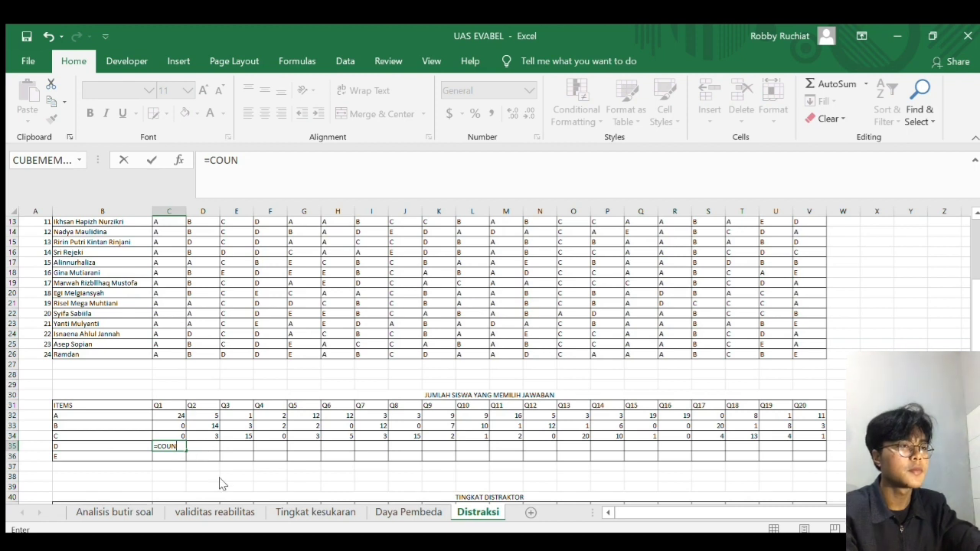
{"action": "type", "text": "TIF("}
{"action": "scroll", "coordinate": [209, 324], "scroll_direction": "up", "scroll_amount": 4}
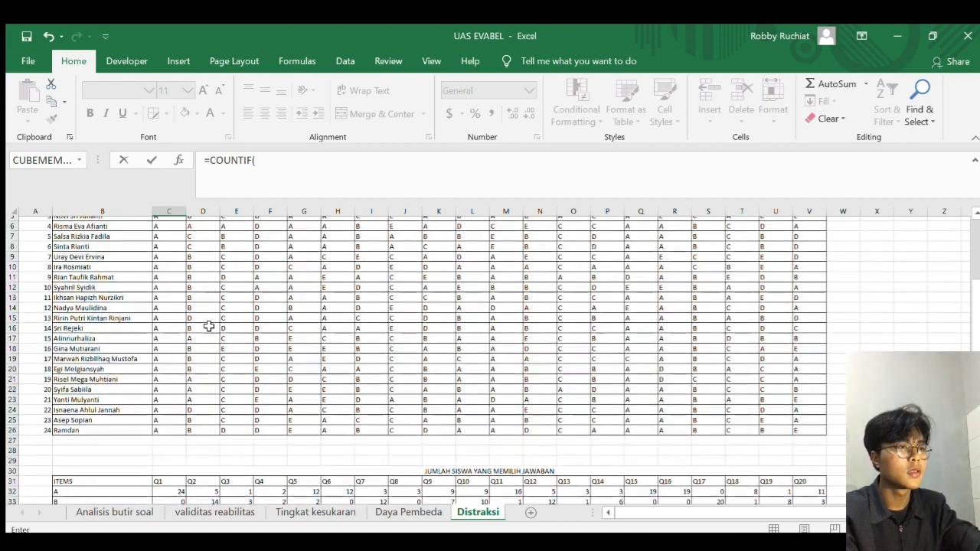
{"action": "left_click_drag", "start_coordinate": [160, 232], "coordinate": [166, 473]}
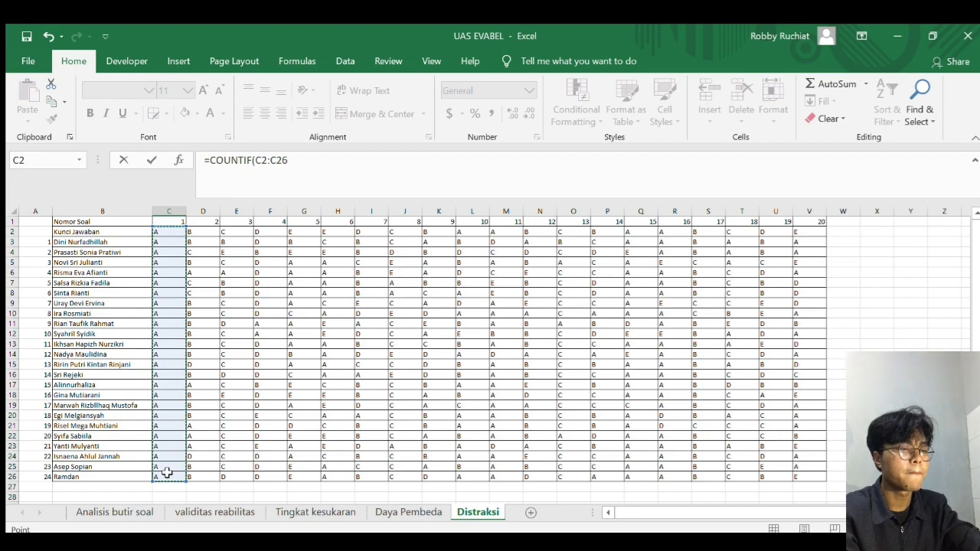
{"action": "scroll", "coordinate": [167, 473], "scroll_direction": "down", "scroll_amount": 3}
{"action": "type", "text": ","}
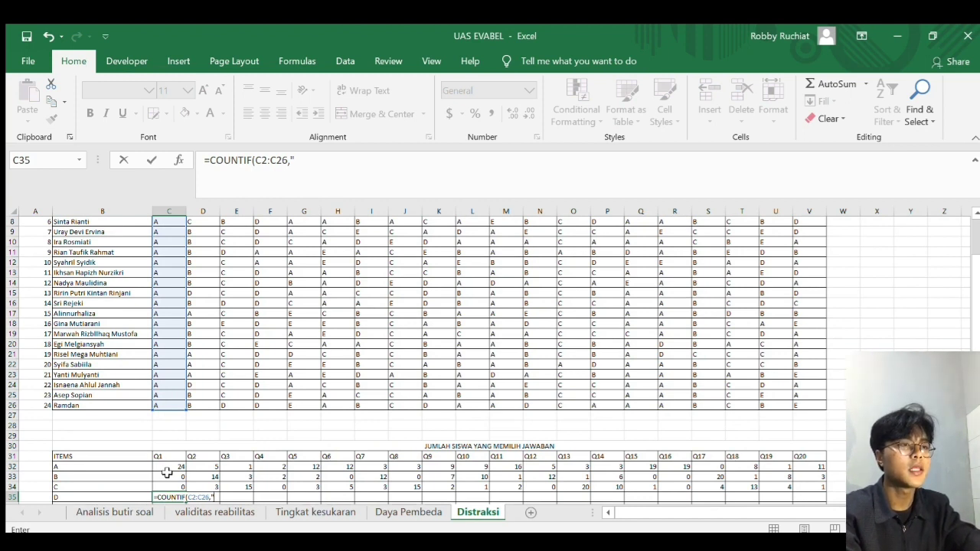
{"action": "type", "text": "\""}
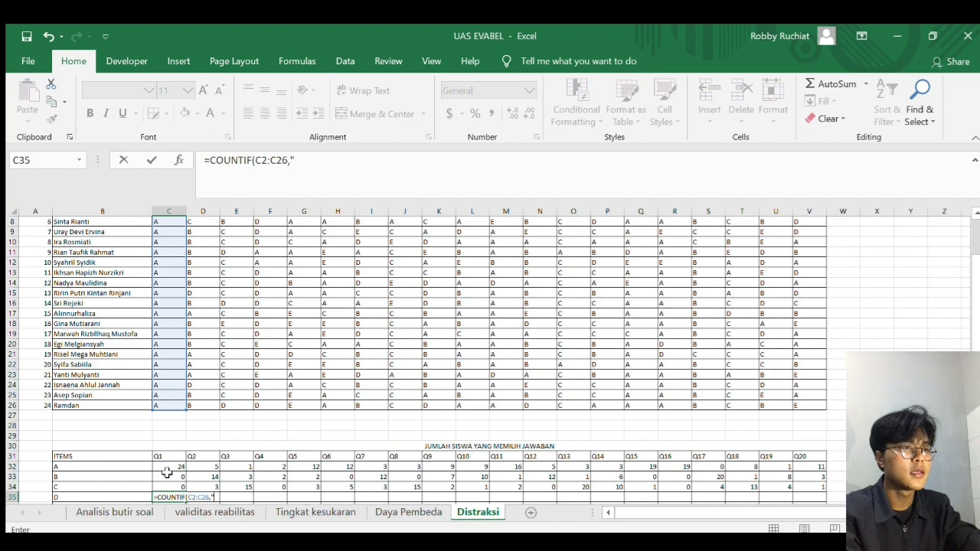
{"action": "type", "text": "D"}
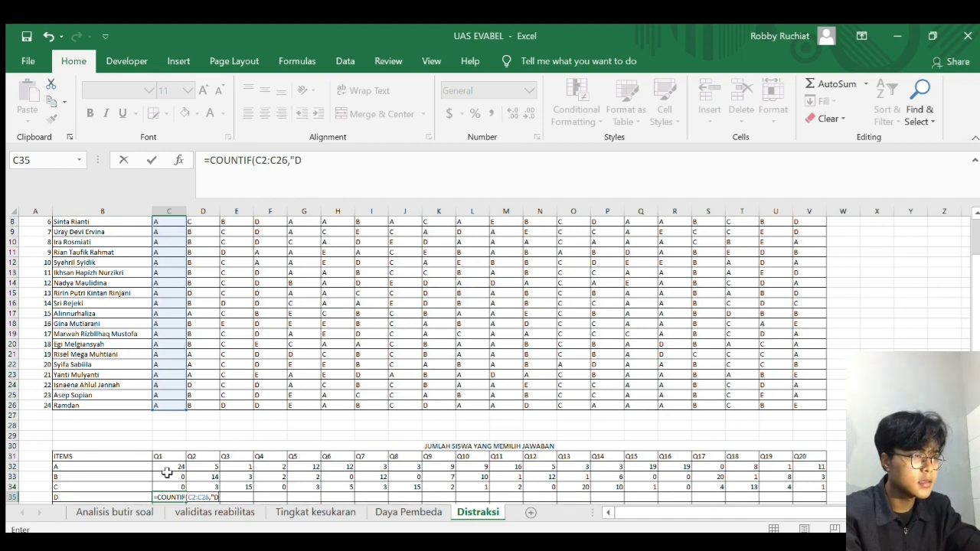
{"action": "type", "text": "\""}
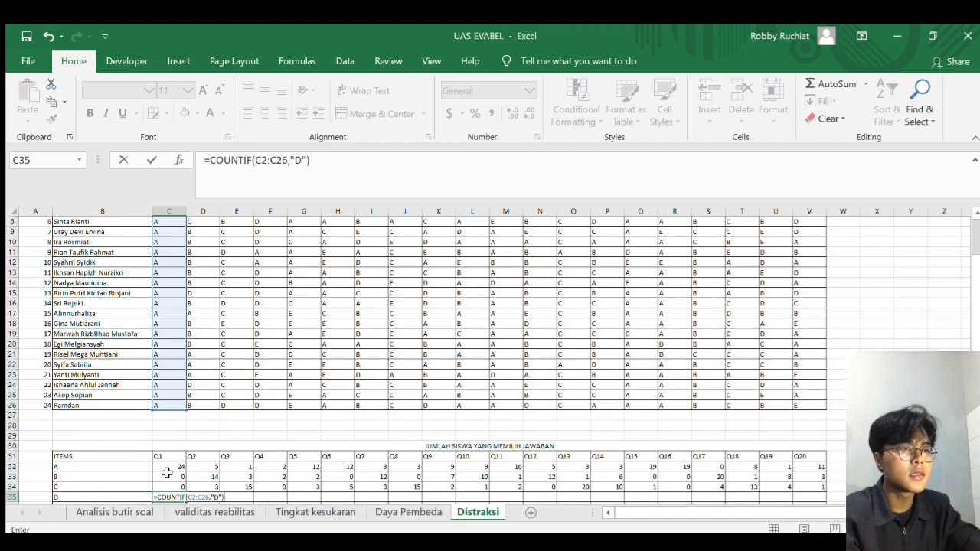
{"action": "key", "text": "Return"}
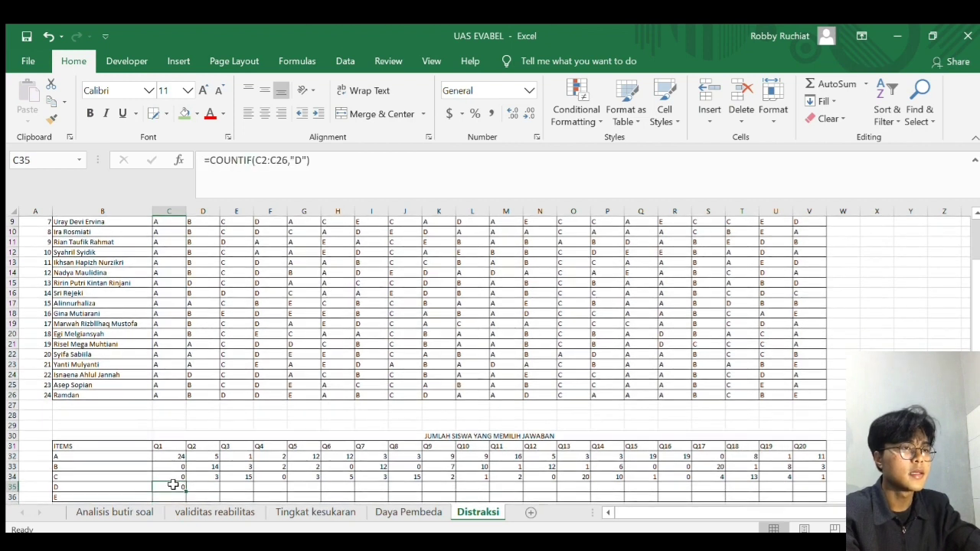
{"action": "left_click_drag", "start_coordinate": [185, 488], "coordinate": [816, 486]}
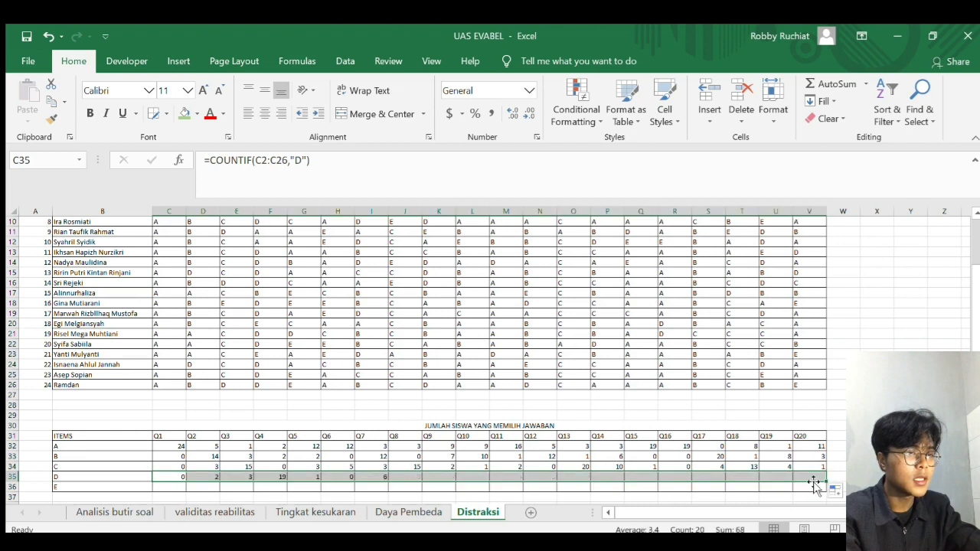
Count the E answers for Q1 in C36 with =COUNTIF(C2:C26,"E") and copy the formula across to V36 for Q2 to Q20.
{"action": "scroll", "coordinate": [460, 438], "scroll_direction": "down", "scroll_amount": 1}
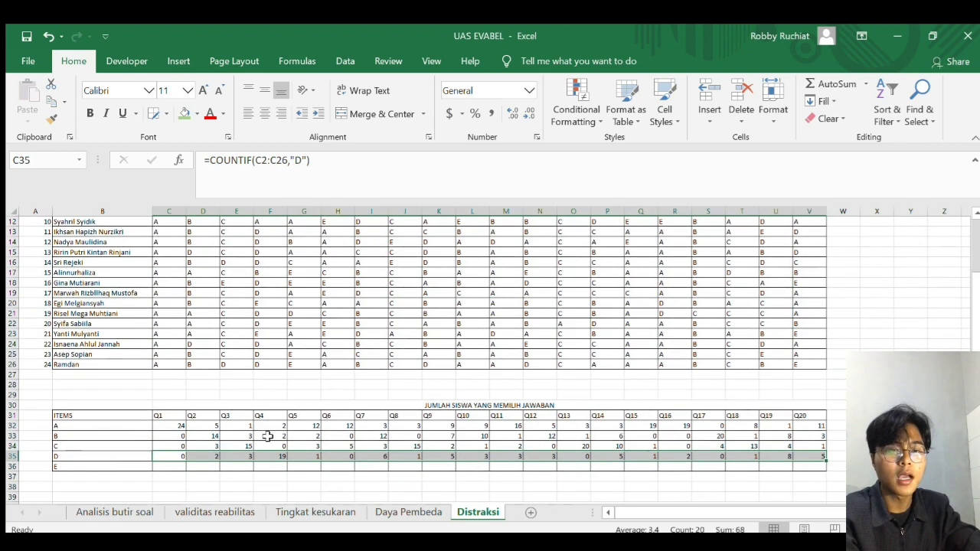
{"action": "left_click", "coordinate": [169, 467]}
{"action": "type", "text": "=COUN"}
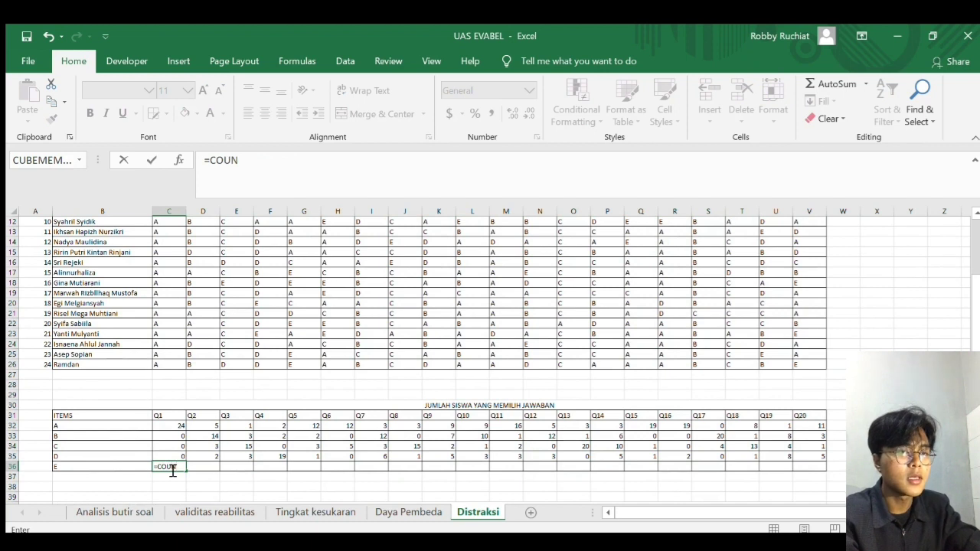
{"action": "type", "text": "TIF("}
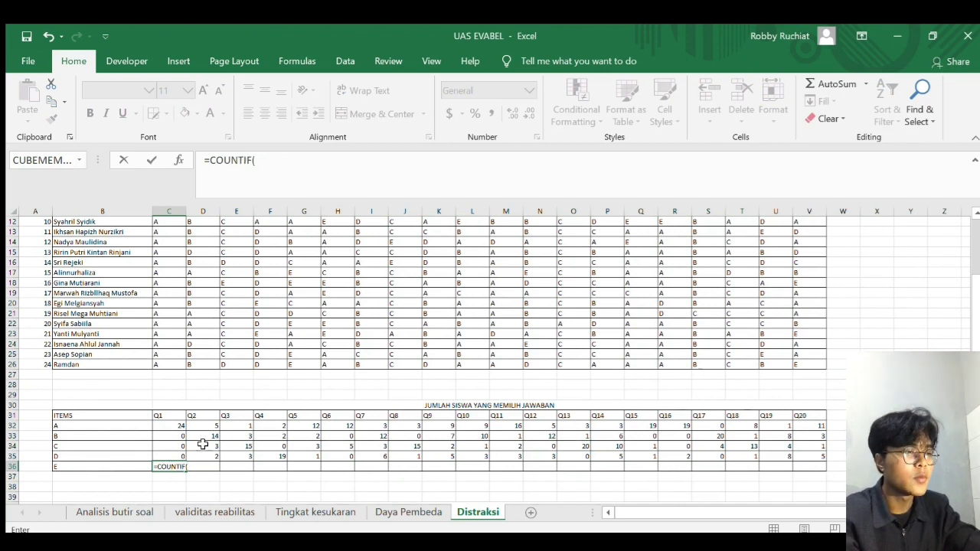
{"action": "scroll", "coordinate": [190, 357], "scroll_direction": "up", "scroll_amount": 4}
{"action": "left_click_drag", "start_coordinate": [164, 233], "coordinate": [164, 477]}
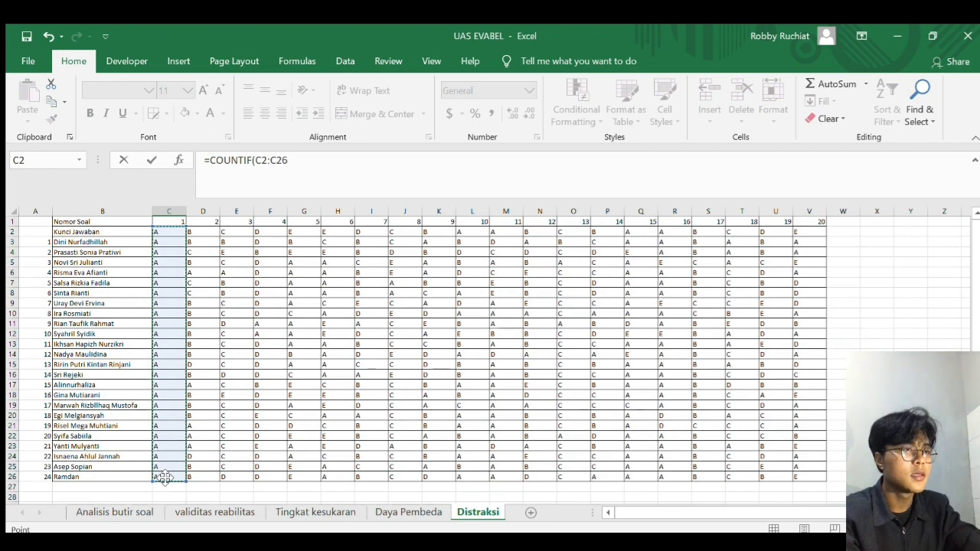
{"action": "type", "text": ",\"E"}
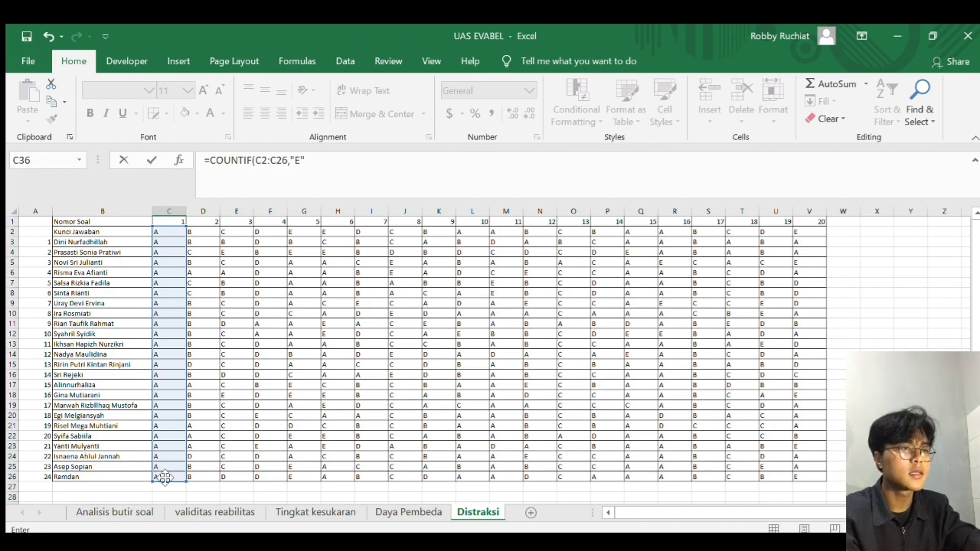
{"action": "key", "text": "Return"}
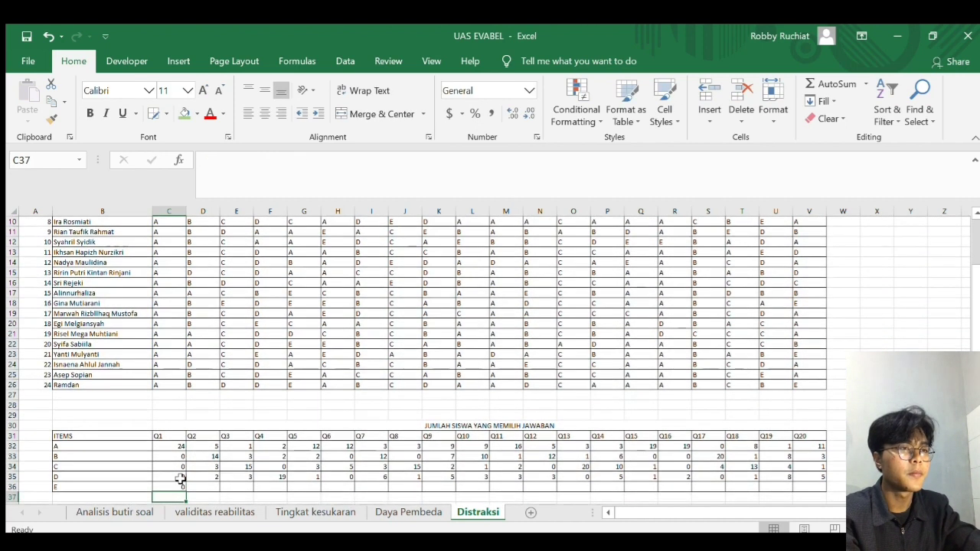
{"action": "left_click", "coordinate": [170, 486]}
{"action": "left_click_drag", "start_coordinate": [187, 494], "coordinate": [826, 486]}
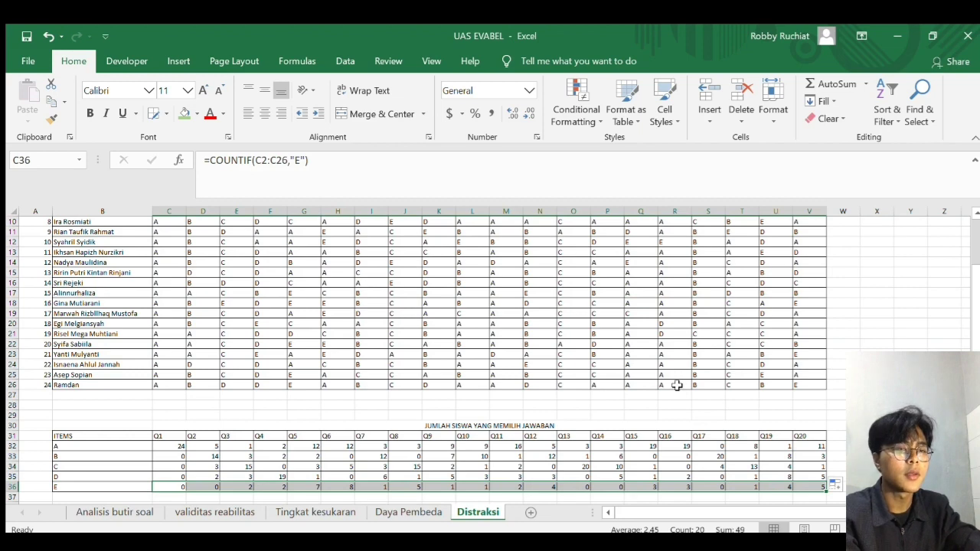
{"action": "scroll", "coordinate": [573, 402], "scroll_direction": "down", "scroll_amount": 3}
{"action": "scroll", "coordinate": [573, 402], "scroll_direction": "down", "scroll_amount": 2}
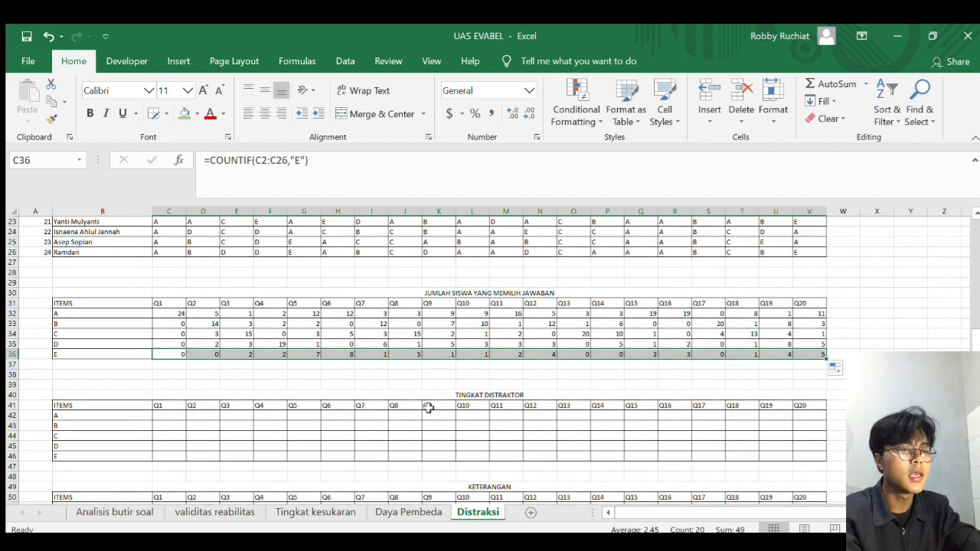
Calculate the distractor level of answer A for Q1 in C42 with =C32/$A$26 and copy the formula across to V42 for Q2 to Q20.
{"action": "left_click", "coordinate": [174, 416]}
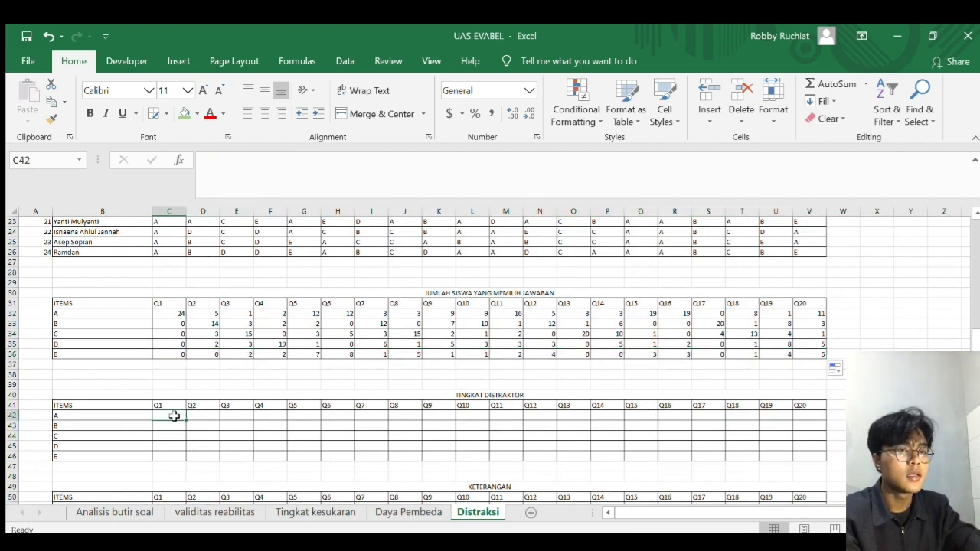
{"action": "type", "text": "="}
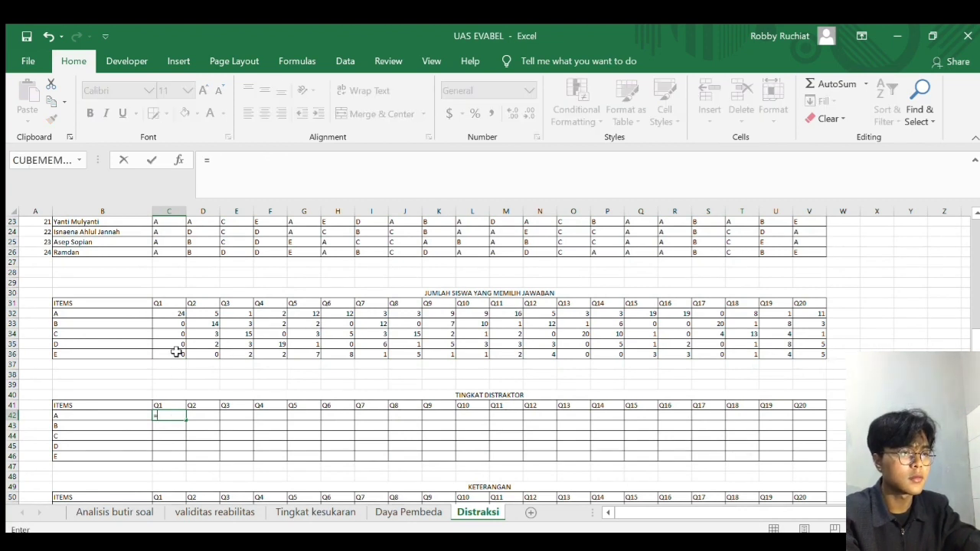
{"action": "left_click", "coordinate": [169, 314]}
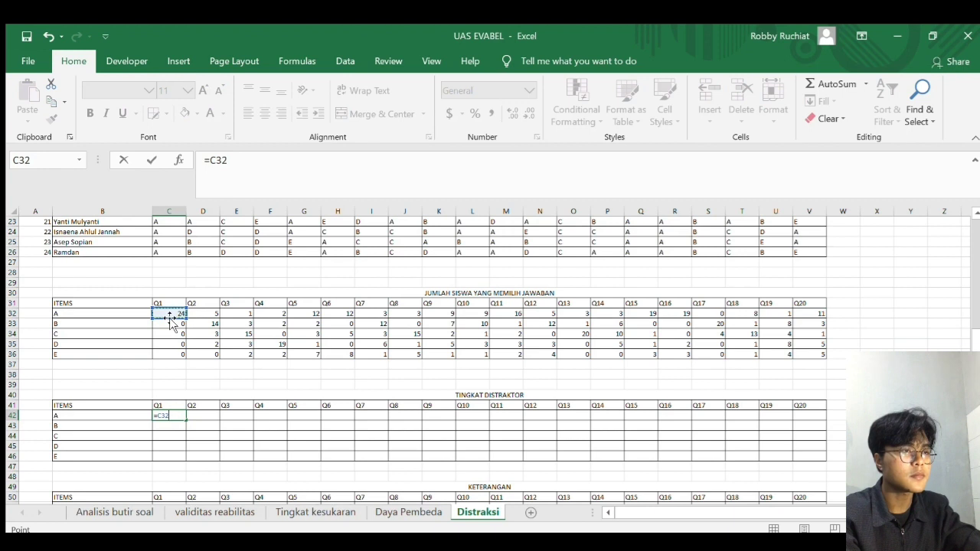
{"action": "type", "text": "/"}
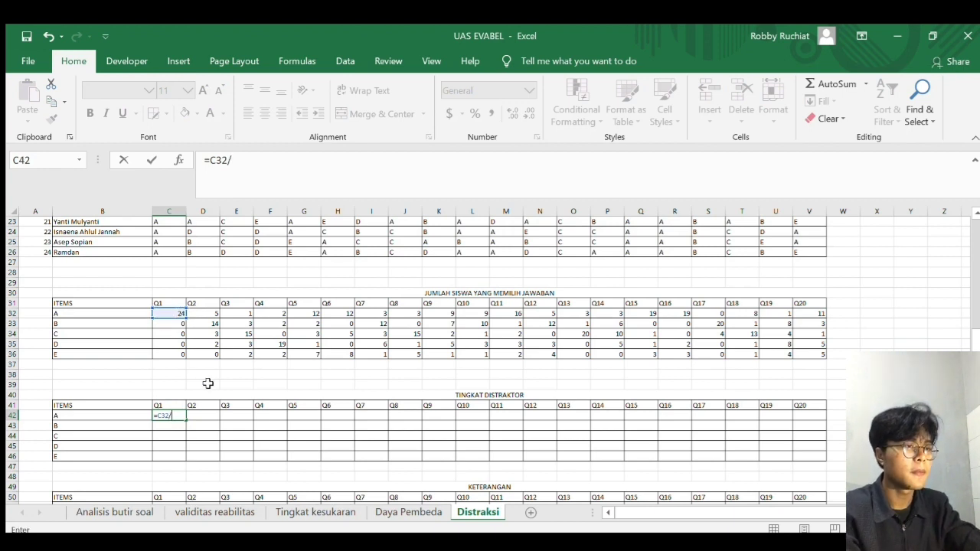
{"action": "left_click", "coordinate": [40, 253]}
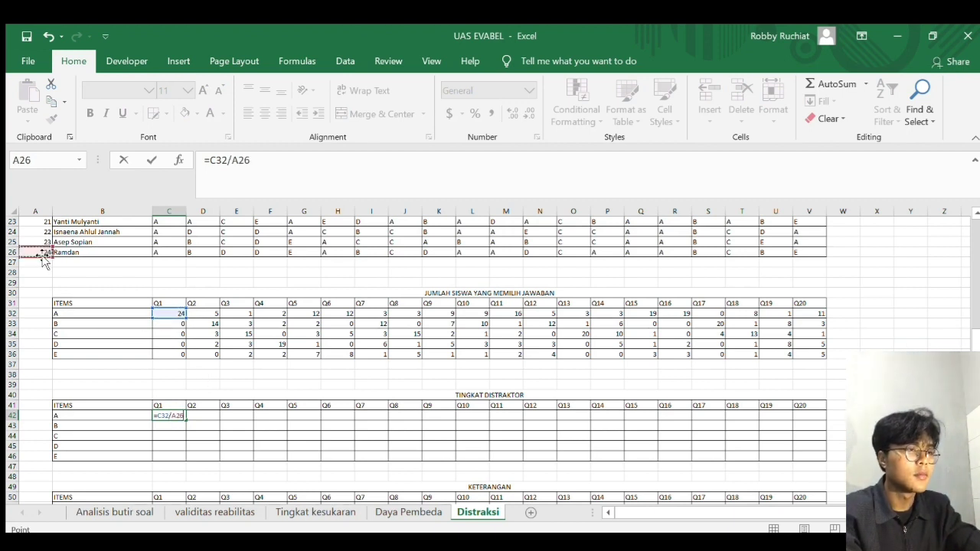
{"action": "left_click", "coordinate": [237, 161]}
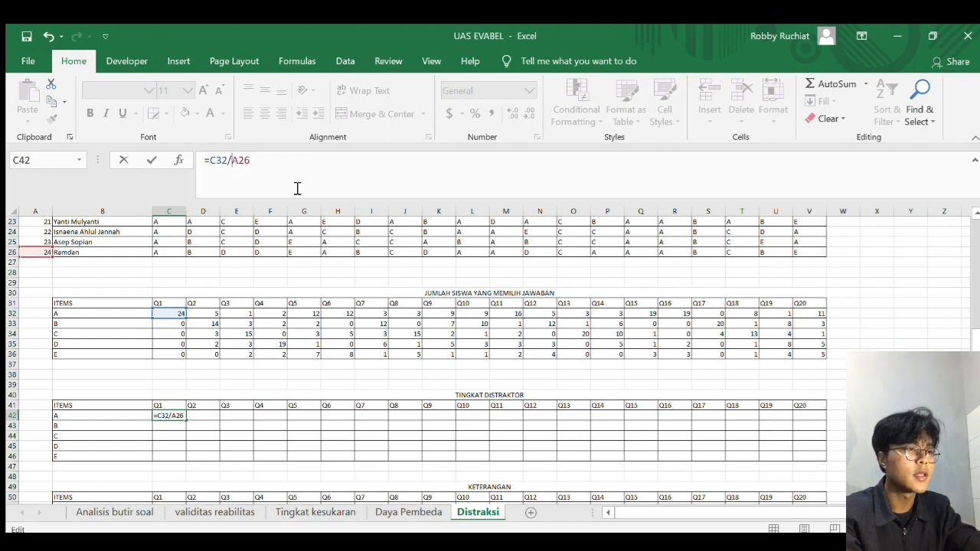
{"action": "type", "text": "$A$"}
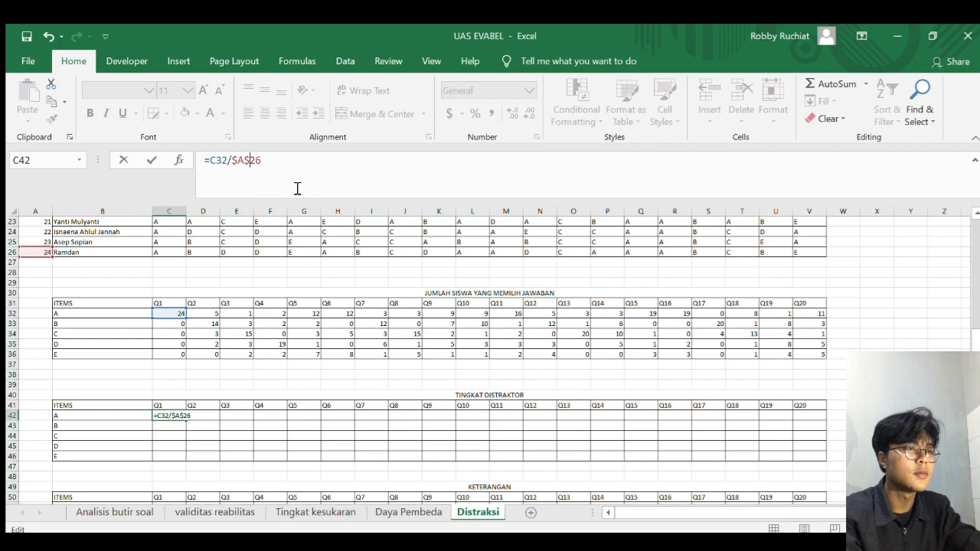
{"action": "key", "text": "Return"}
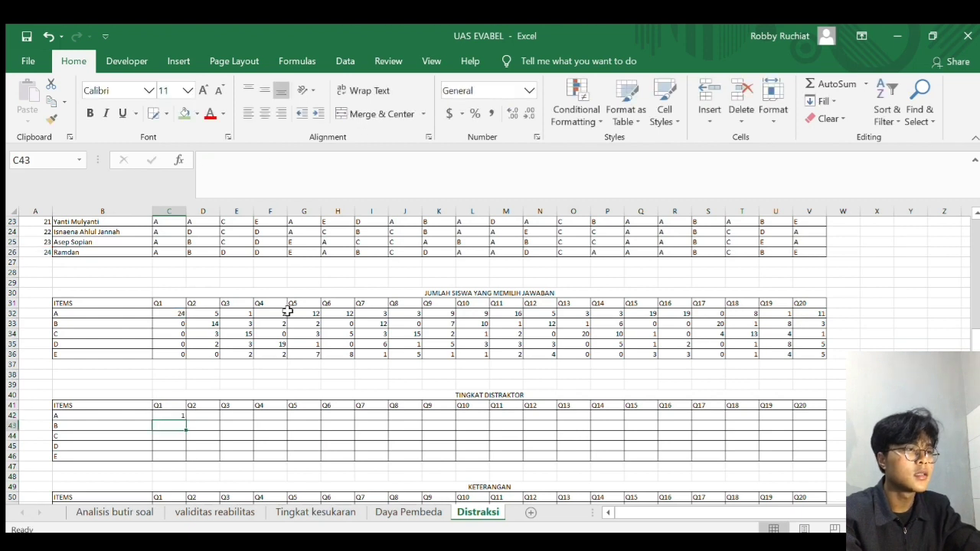
{"action": "left_click", "coordinate": [176, 415]}
{"action": "left_click_drag", "start_coordinate": [185, 420], "coordinate": [811, 423]}
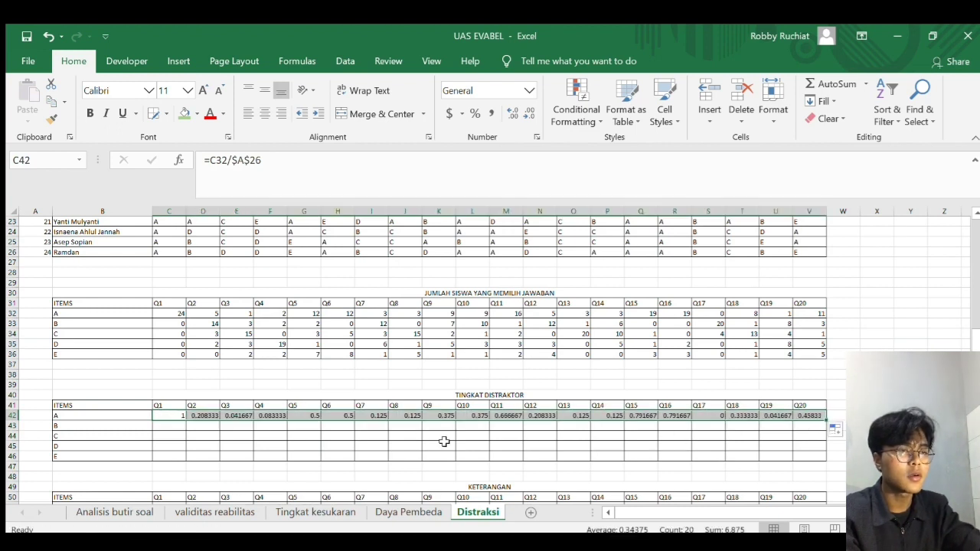
Format the answer A distractor levels in C42:V42 to two decimal places.
{"action": "left_click", "coordinate": [527, 114]}
{"action": "left_click", "coordinate": [527, 113]}
{"action": "left_click", "coordinate": [527, 114]}
{"action": "left_click", "coordinate": [527, 113]}
{"action": "left_click", "coordinate": [527, 114]}
{"action": "left_click", "coordinate": [512, 113]}
Calculate the distractor level of answer B for Q1 in C43 with =C33/$A$26 and copy the formula across to V43 for Q2 to Q20.
{"action": "left_click", "coordinate": [177, 425]}
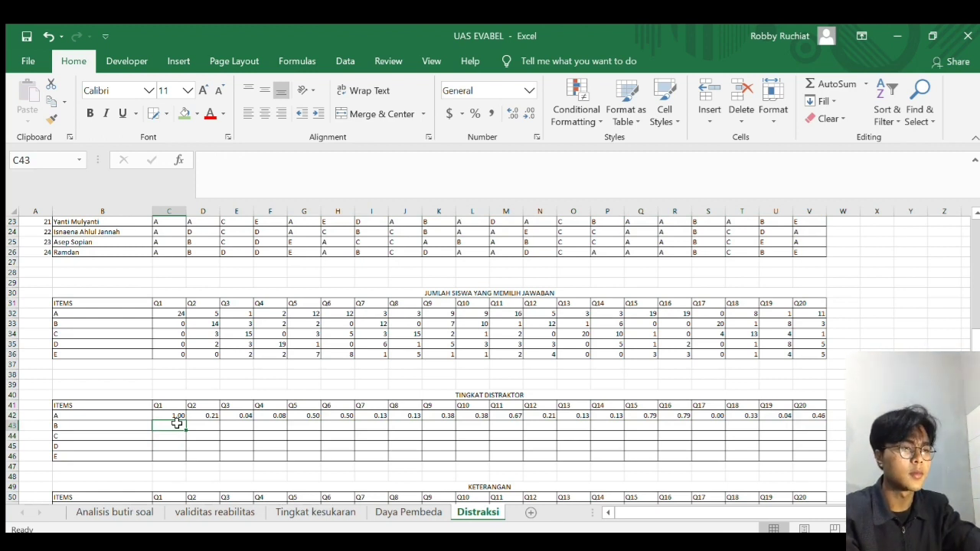
{"action": "type", "text": "="}
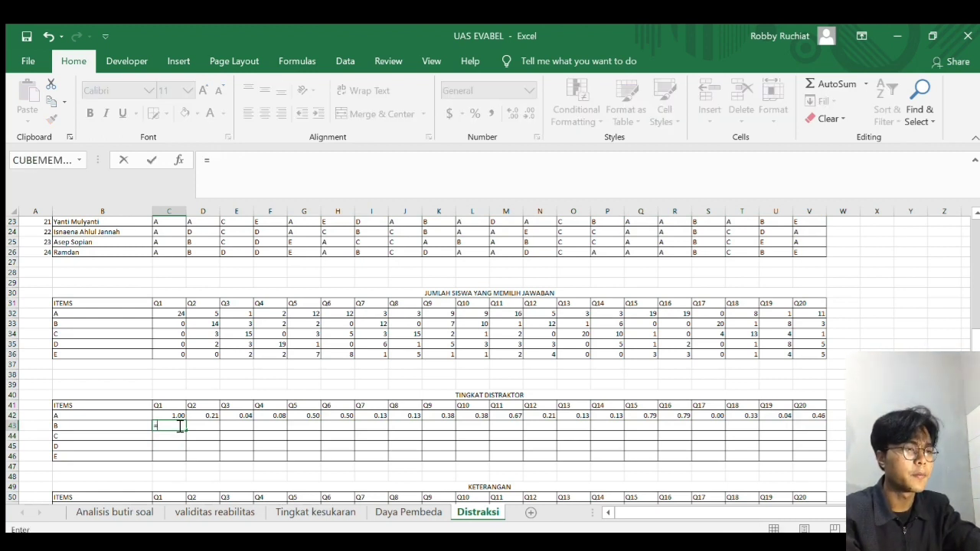
{"action": "left_click", "coordinate": [177, 323]}
{"action": "type", "text": "/"}
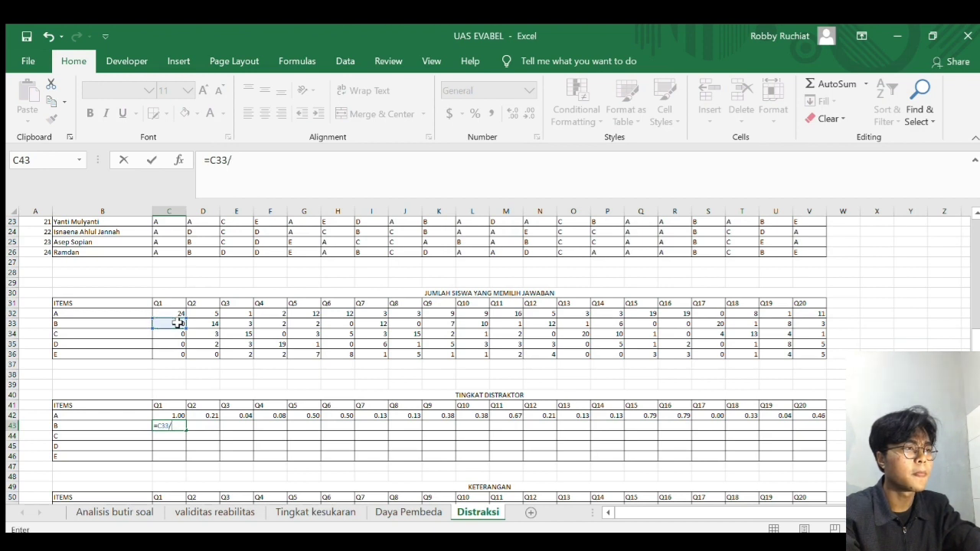
{"action": "left_click", "coordinate": [36, 252]}
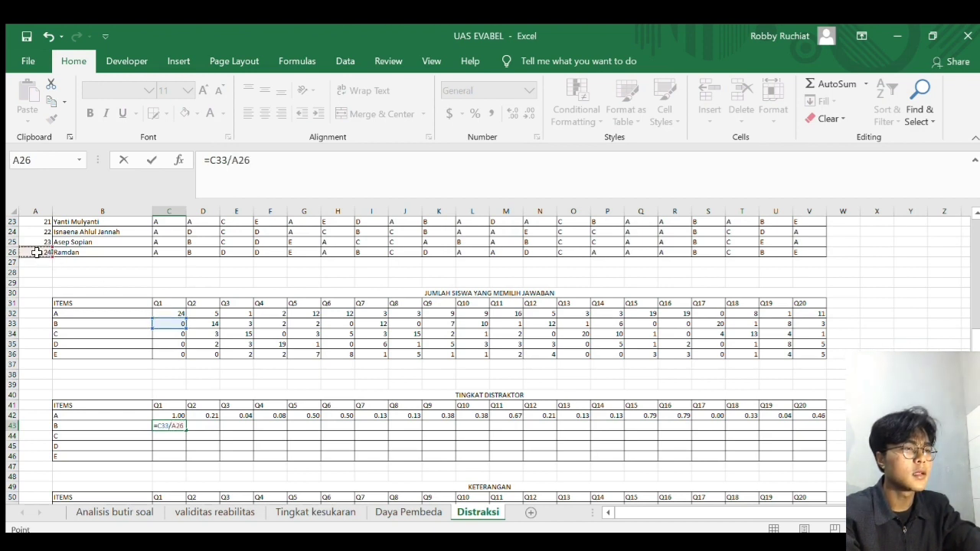
{"action": "left_click", "coordinate": [234, 162]}
{"action": "type", "text": "$"}
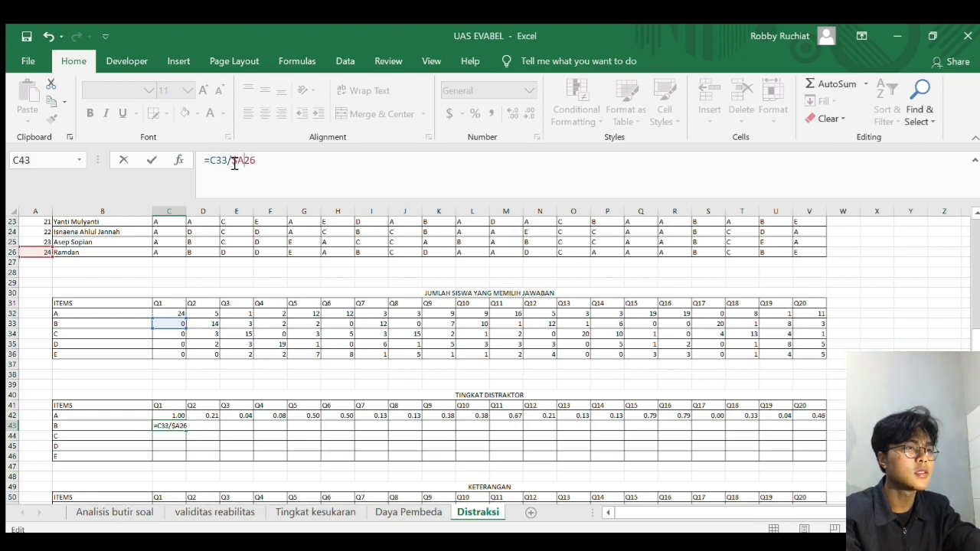
{"action": "key", "text": "Right"}
{"action": "type", "text": "$"}
{"action": "key", "text": "Return"}
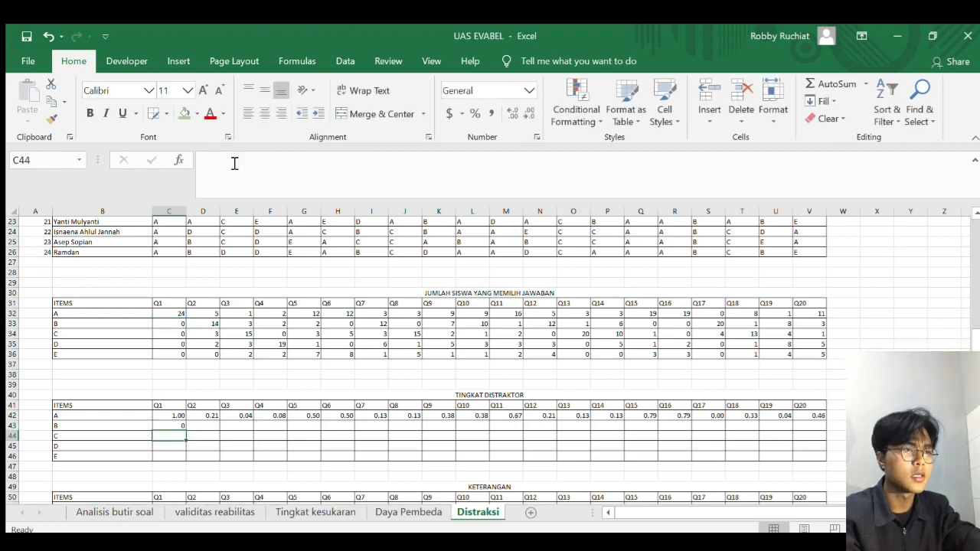
{"action": "left_click", "coordinate": [183, 425]}
{"action": "left_click_drag", "start_coordinate": [184, 426], "coordinate": [812, 432]}
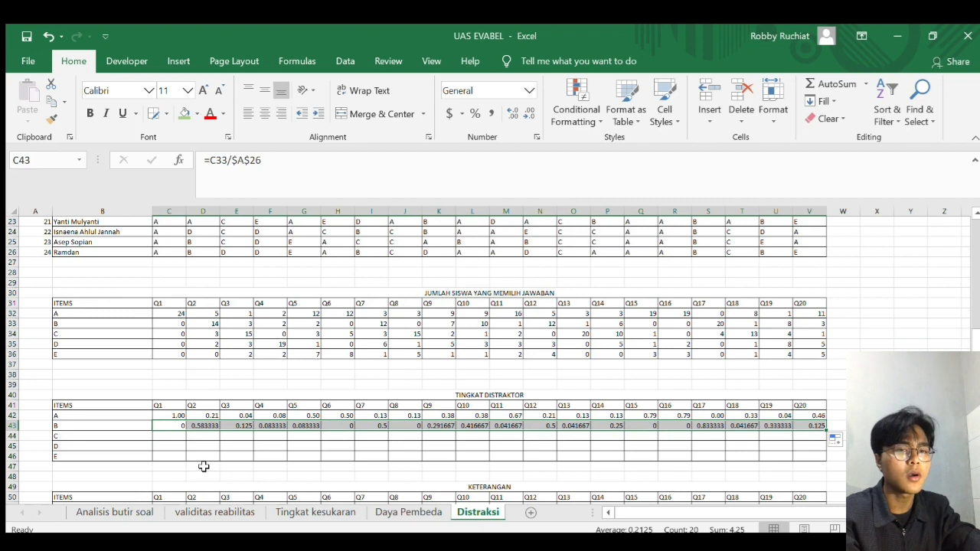
Calculate the distractor level of answer C for Q1 in C44 with =C34/$A$26 and copy the formula across to V44 for Q2 to Q20.
{"action": "left_click", "coordinate": [170, 435]}
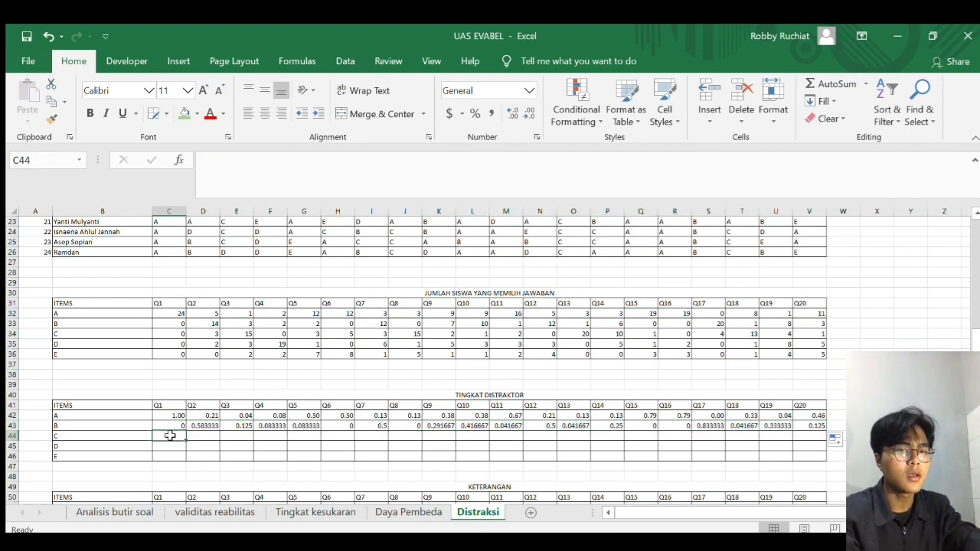
{"action": "type", "text": "="}
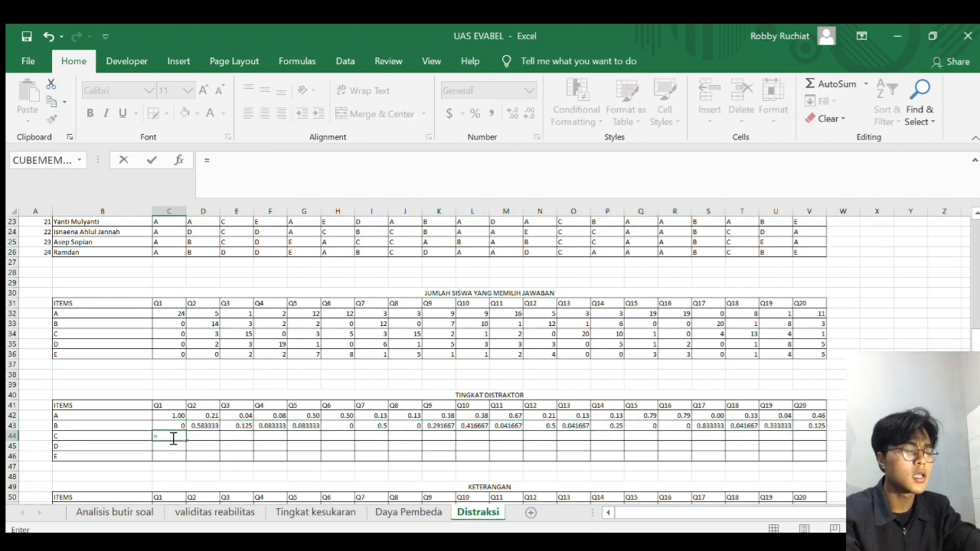
{"action": "left_click", "coordinate": [180, 335]}
{"action": "type", "text": "/"}
{"action": "left_click", "coordinate": [42, 253]}
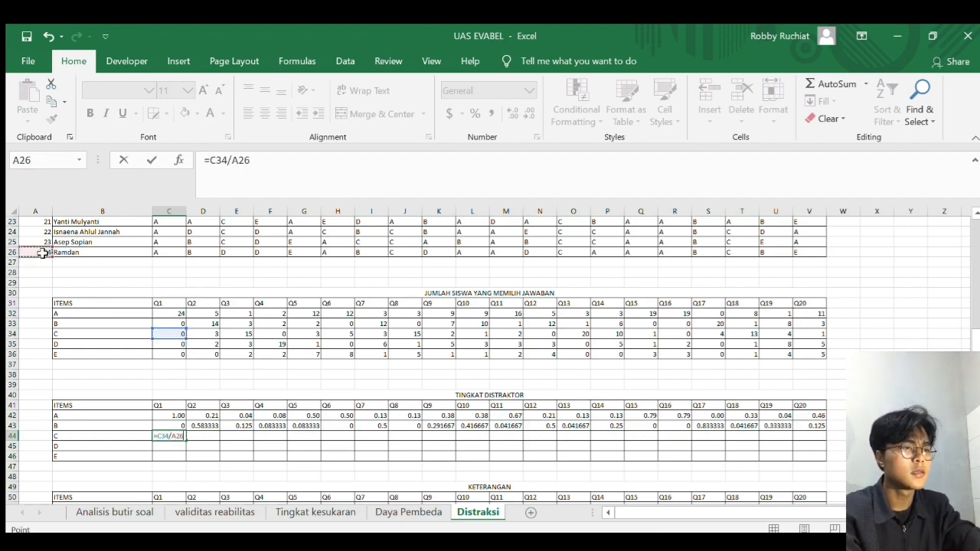
{"action": "left_click", "coordinate": [234, 167]}
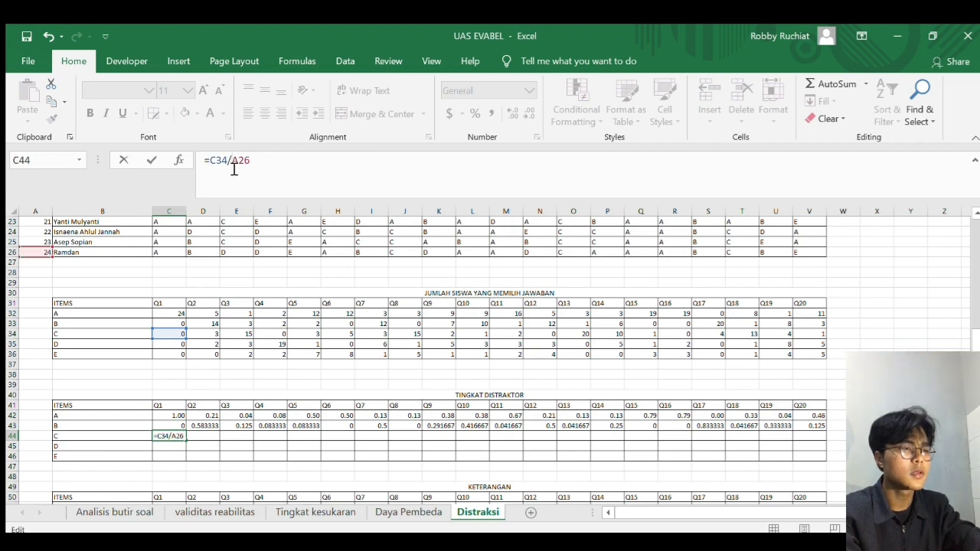
{"action": "type", "text": "$A$"}
{"action": "key", "text": "ctrl+Return"}
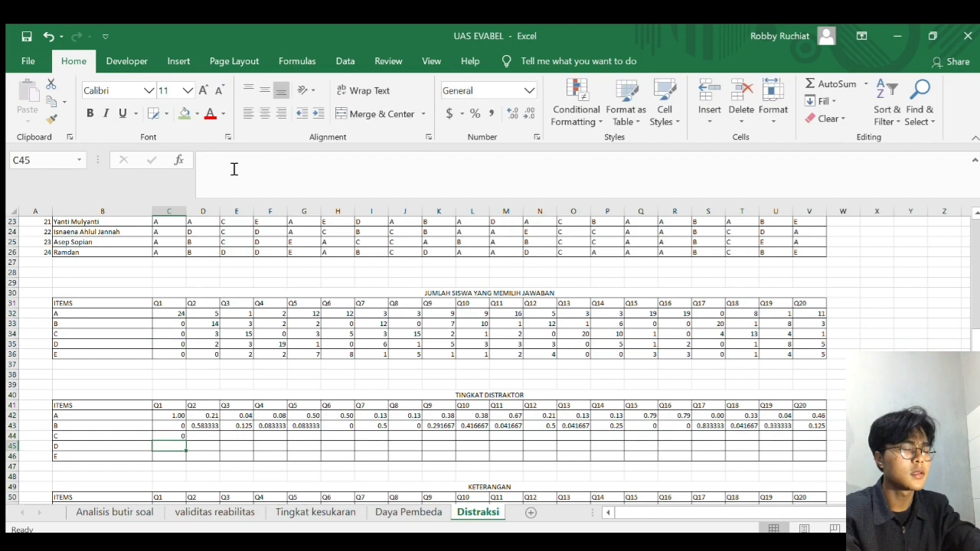
{"action": "left_click_drag", "start_coordinate": [186, 440], "coordinate": [812, 445]}
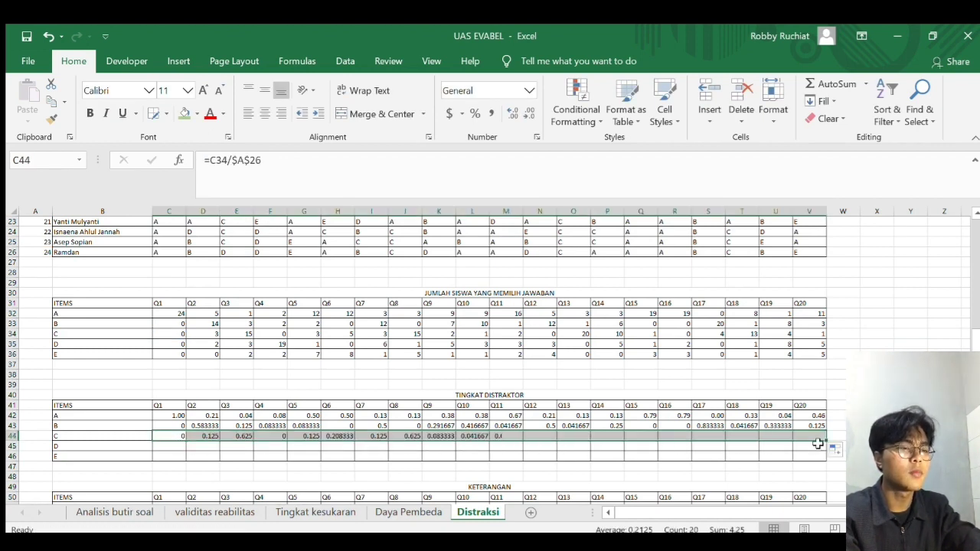
Calculate the distractor level of answer D for Q1 in C45 with =C35/$A$26 and copy the formula across to V45 for Q2 to Q20.
{"action": "left_click", "coordinate": [176, 446]}
{"action": "type", "text": "="}
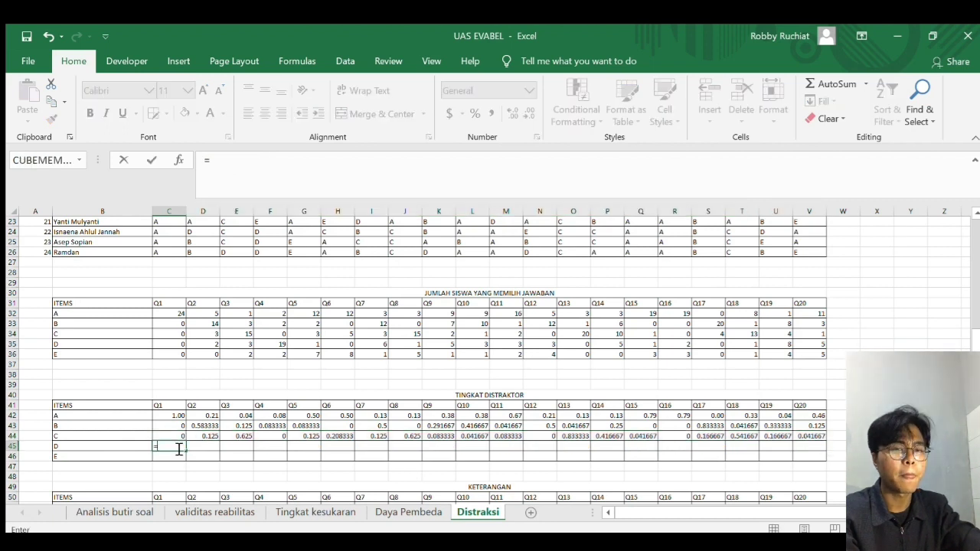
{"action": "left_click", "coordinate": [181, 345]}
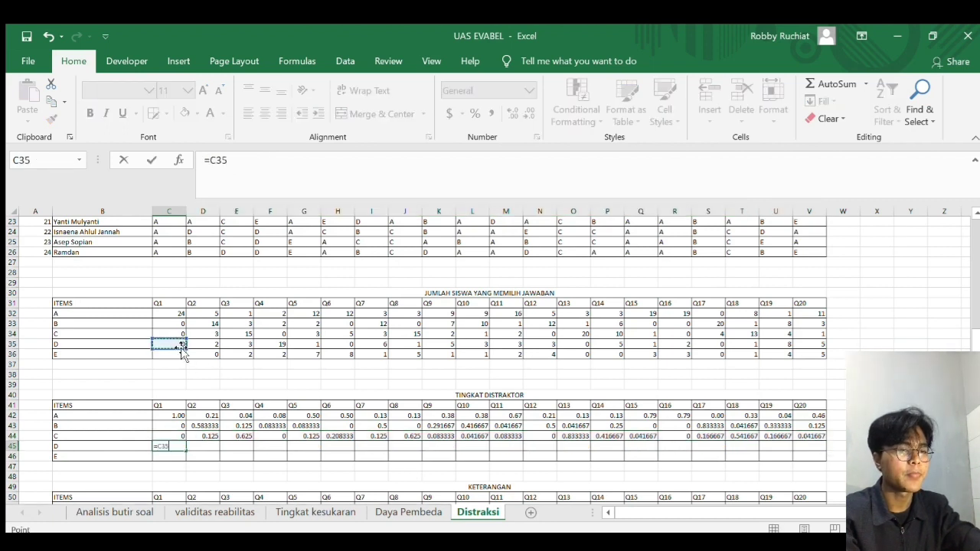
{"action": "type", "text": "/"}
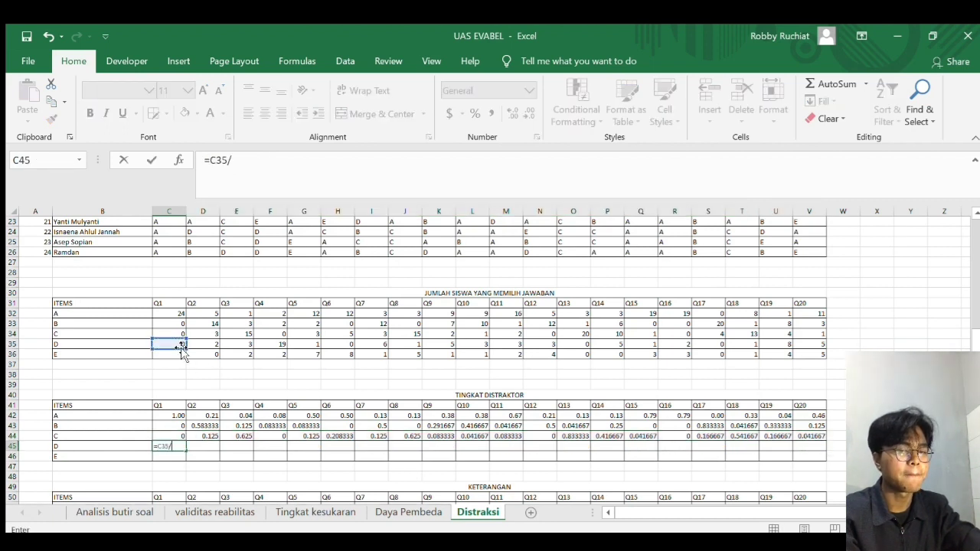
{"action": "left_click", "coordinate": [44, 255]}
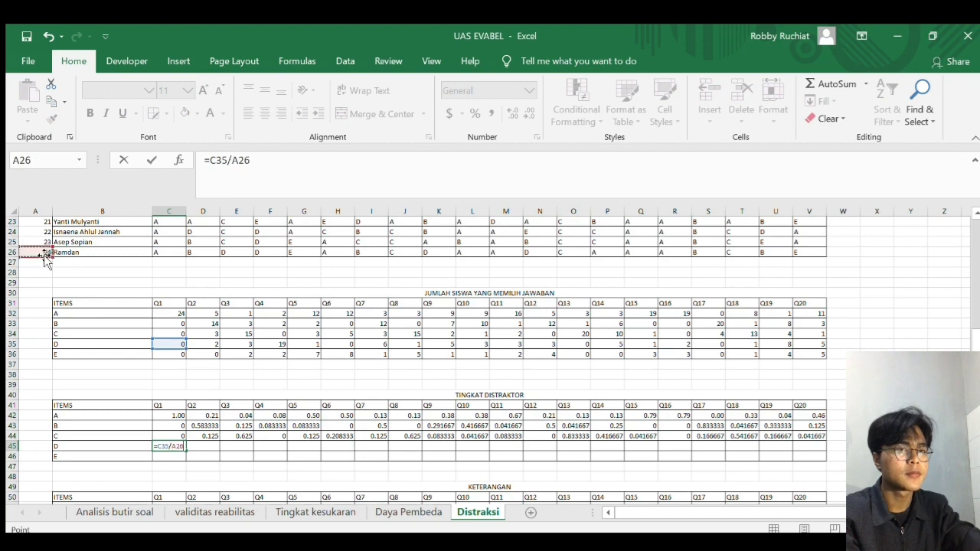
{"action": "left_click", "coordinate": [232, 163]}
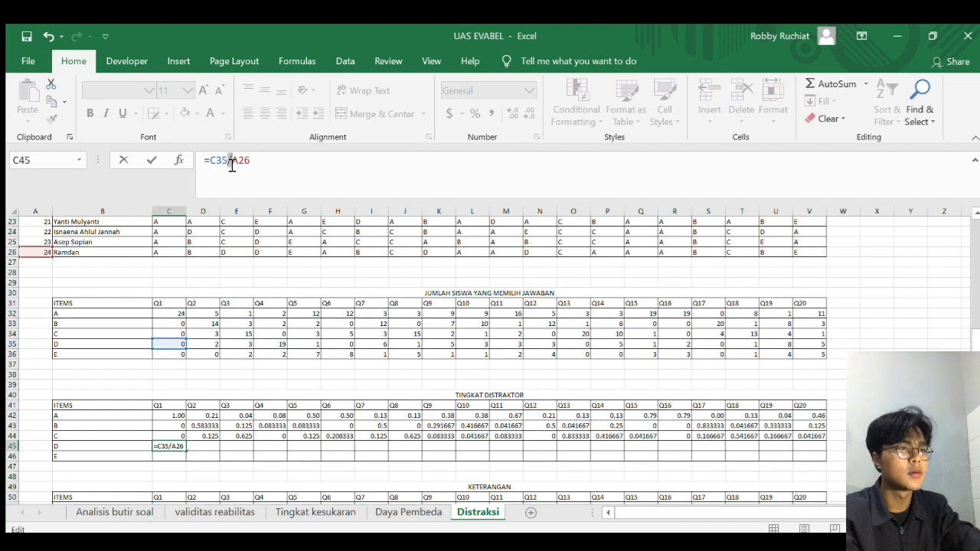
{"action": "type", "text": "$A"}
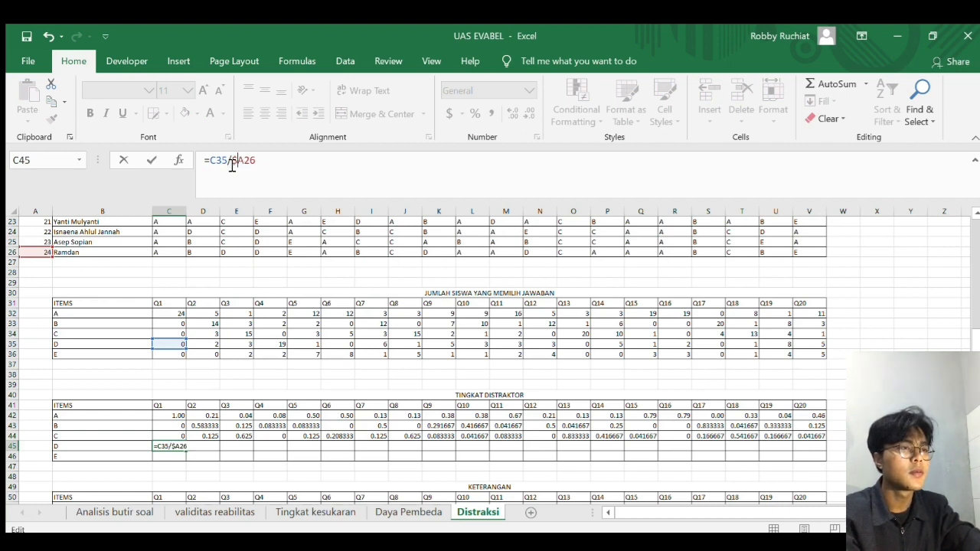
{"action": "type", "text": "$"}
{"action": "key", "text": "ctrl+Return"}
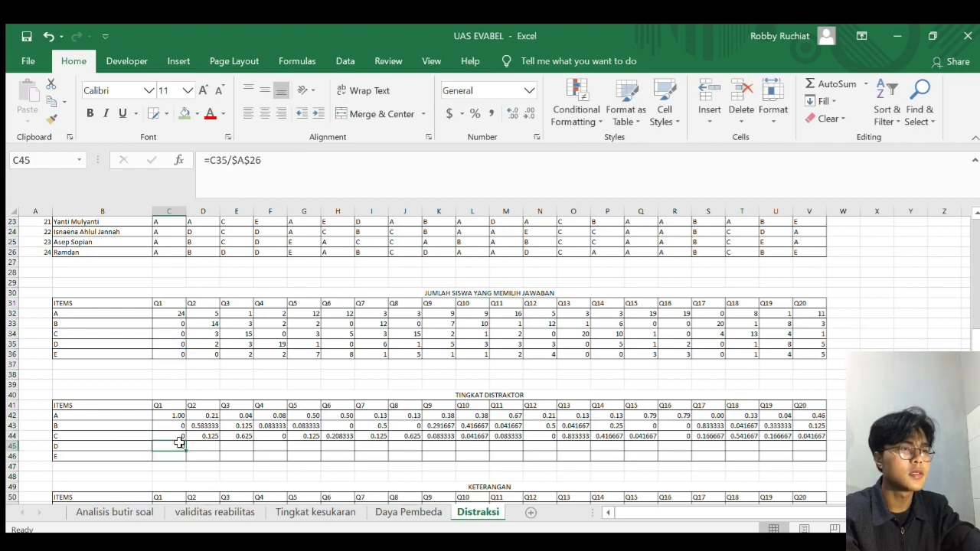
{"action": "left_click_drag", "start_coordinate": [186, 450], "coordinate": [816, 458]}
Calculate the distractor level of answer E for Q1 in C46 with =C36/$A$26 and copy the formula across to V46 for Q2 to Q20.
{"action": "left_click", "coordinate": [175, 458]}
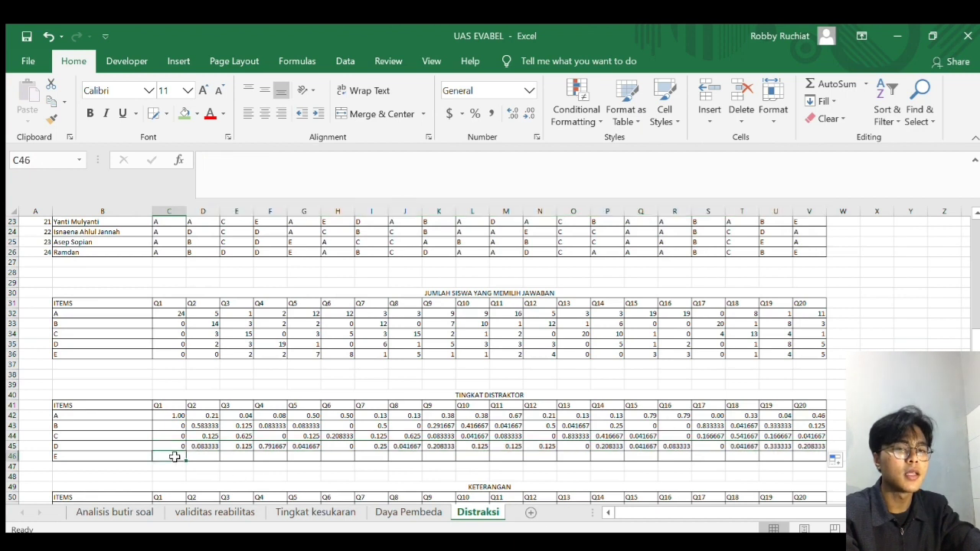
{"action": "type", "text": "="}
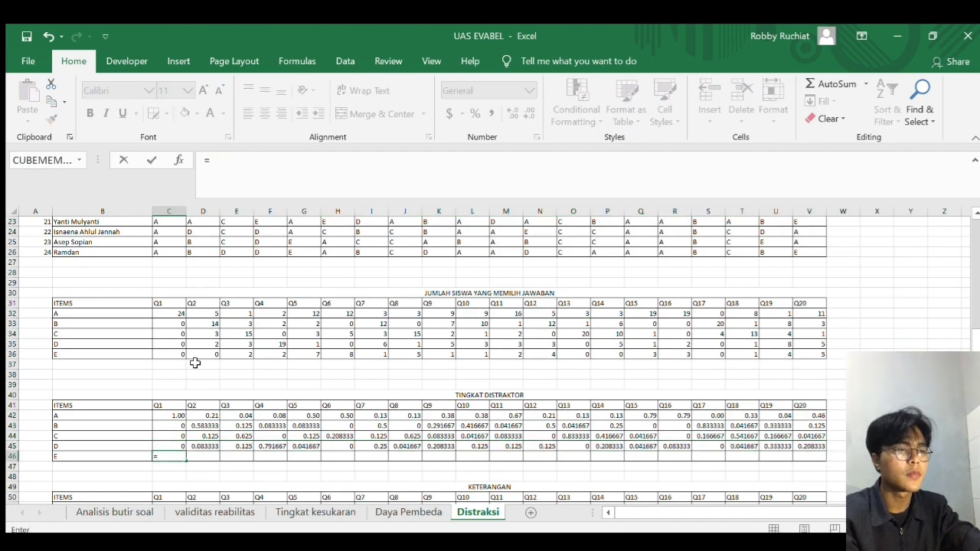
{"action": "left_click", "coordinate": [172, 354]}
{"action": "type", "text": "/"}
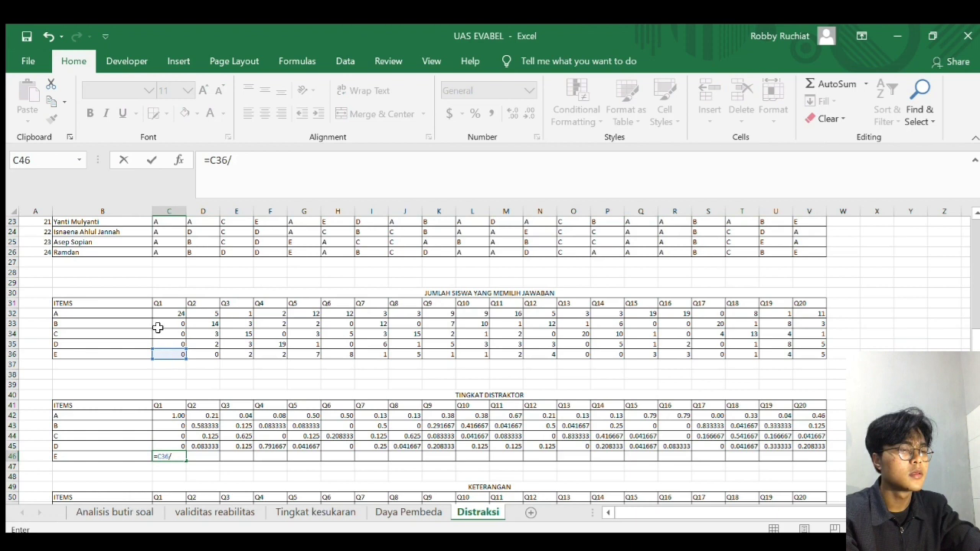
{"action": "left_click", "coordinate": [25, 253]}
{"action": "left_click", "coordinate": [237, 169]}
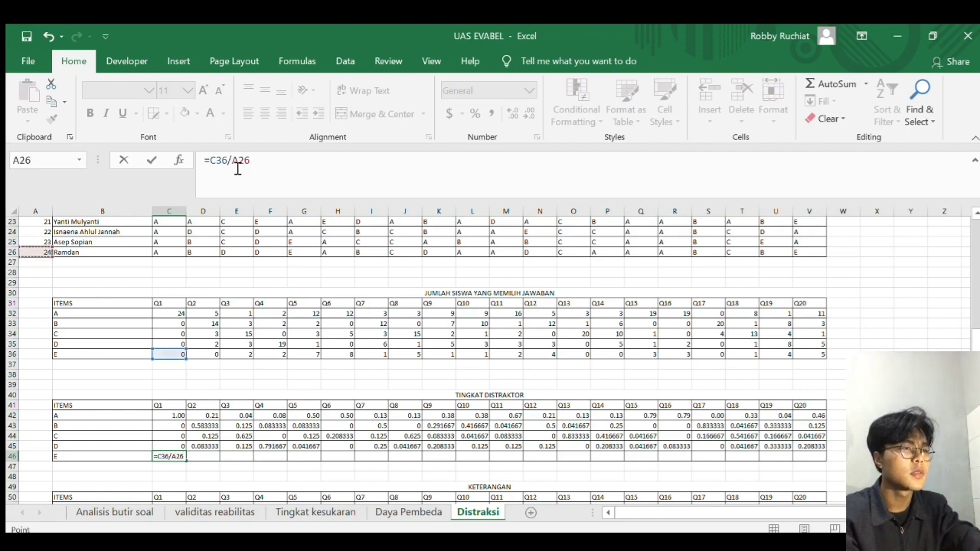
{"action": "type", "text": "$"}
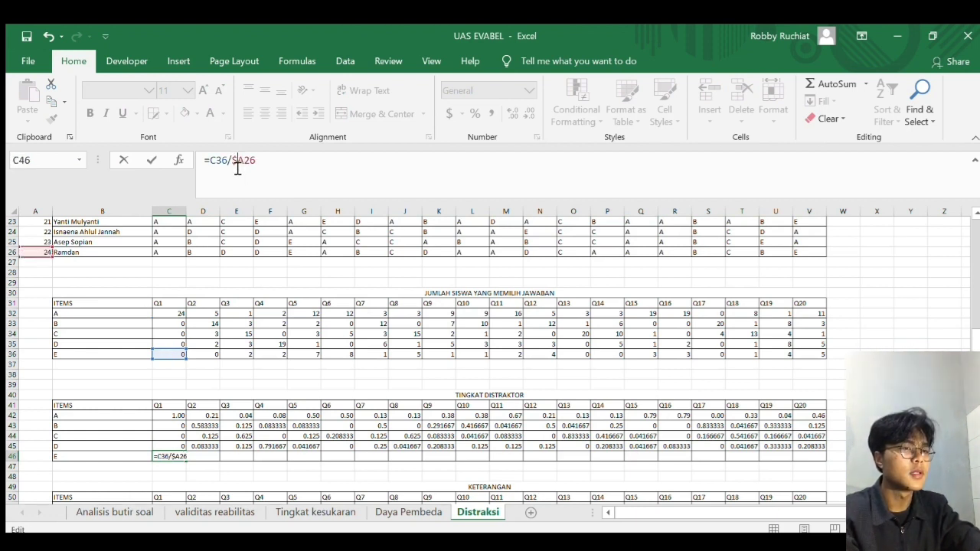
{"action": "key", "text": "Right"}
{"action": "type", "text": "$"}
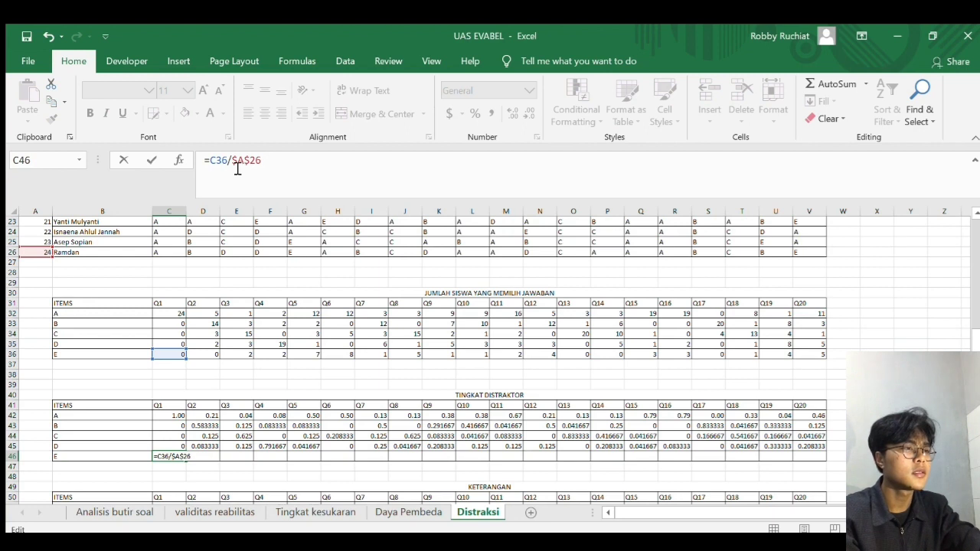
{"action": "key", "text": "Return"}
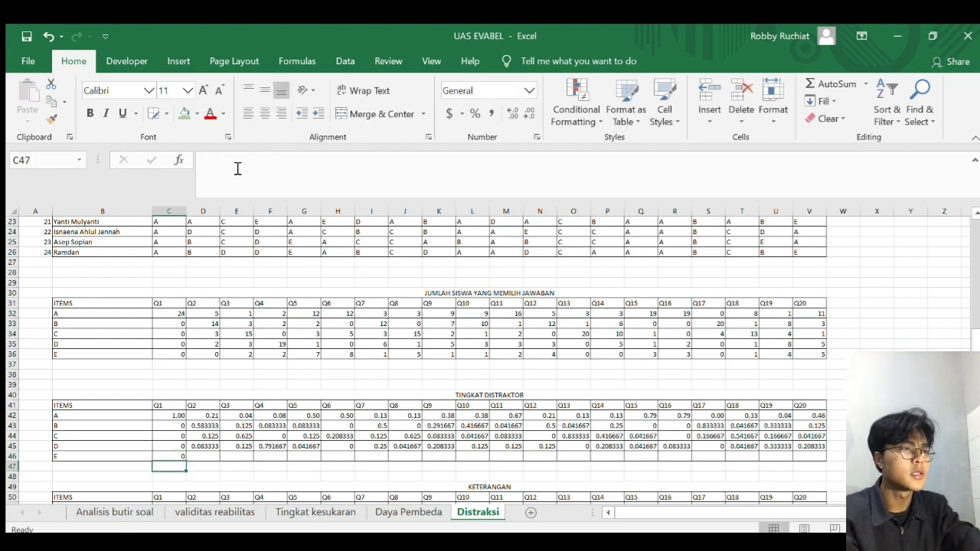
{"action": "left_click", "coordinate": [176, 455]}
{"action": "left_click_drag", "start_coordinate": [186, 461], "coordinate": [820, 468]}
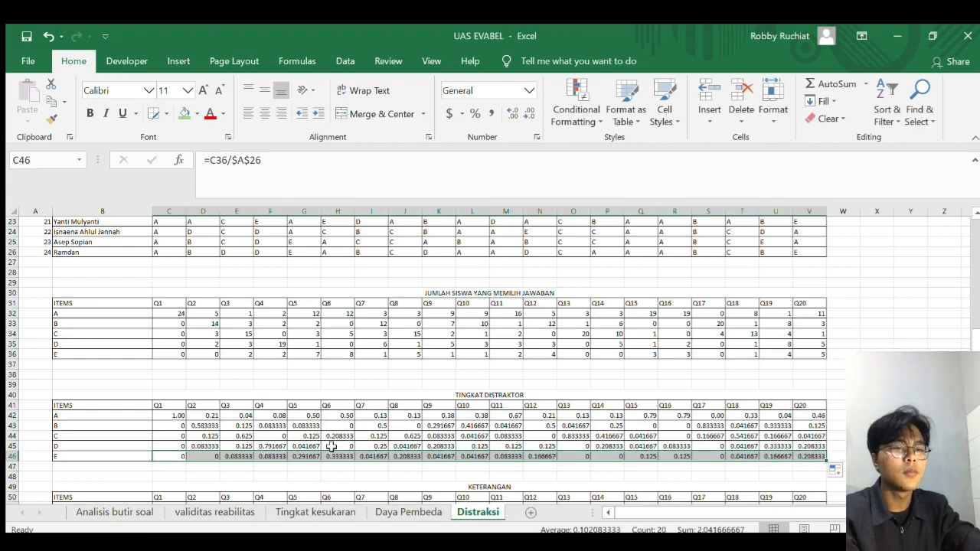
Format all the distractor levels in C42:V46 as percentages.
{"action": "mouse_move", "coordinate": [176, 416]}
{"action": "left_mouse_down"}
{"action": "mouse_move", "coordinate": [513, 453]}
{"action": "mouse_move", "coordinate": [712, 463]}
{"action": "mouse_move", "coordinate": [810, 456]}
{"action": "left_mouse_up"}
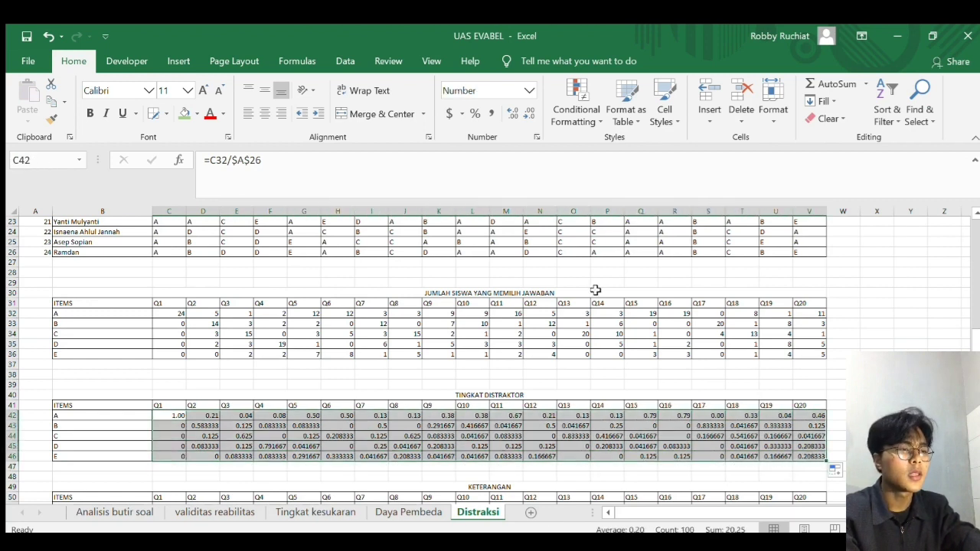
{"action": "left_click", "coordinate": [475, 113]}
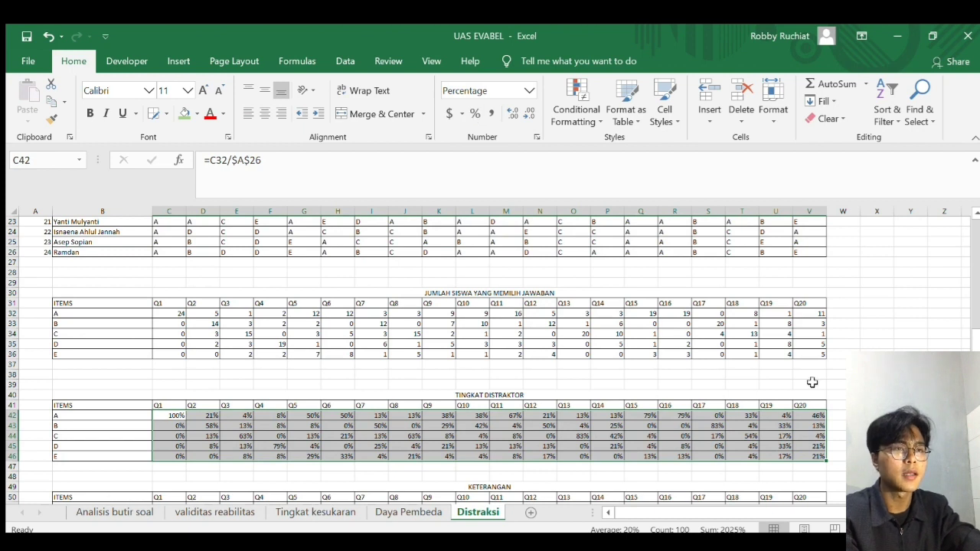
{"action": "left_click", "coordinate": [870, 406]}
Enter the description formula for answer A of Q1 in C51: =IF(C42>=5%,"DITERIMA",IF(C42>5%,"DIREVISI",IF(C42>=0,"DITOLAK"))).
{"action": "scroll", "coordinate": [772, 415], "scroll_direction": "down", "scroll_amount": 2}
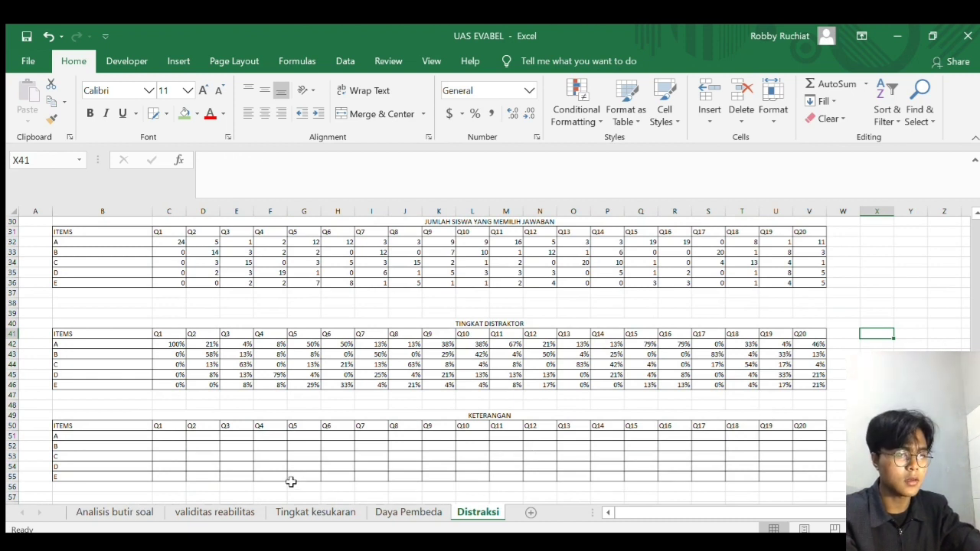
{"action": "left_click", "coordinate": [167, 434]}
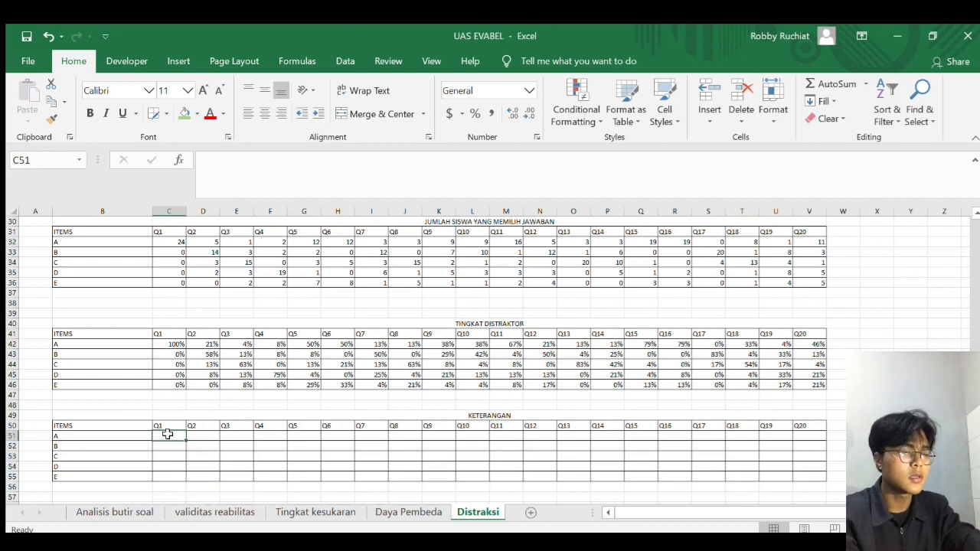
{"action": "type", "text": "="}
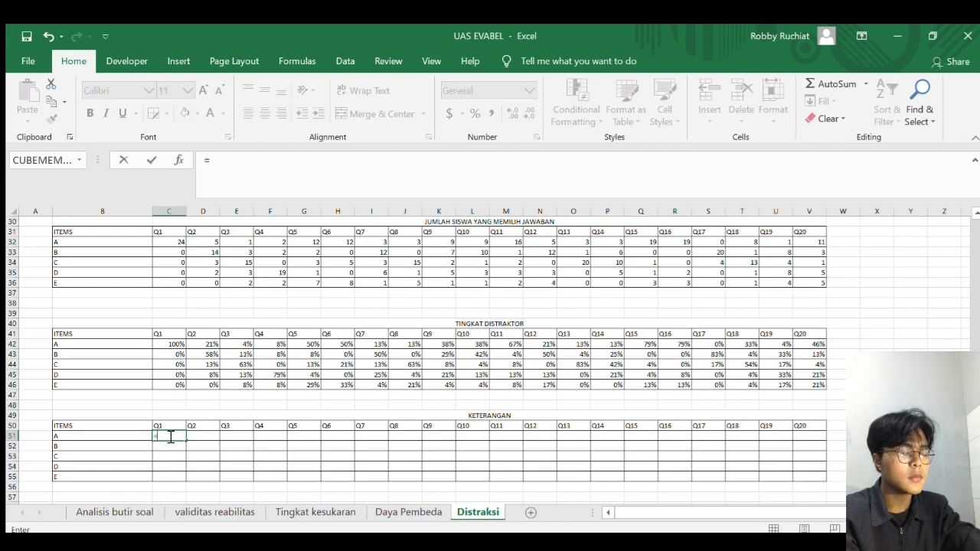
{"action": "type", "text": "IF"}
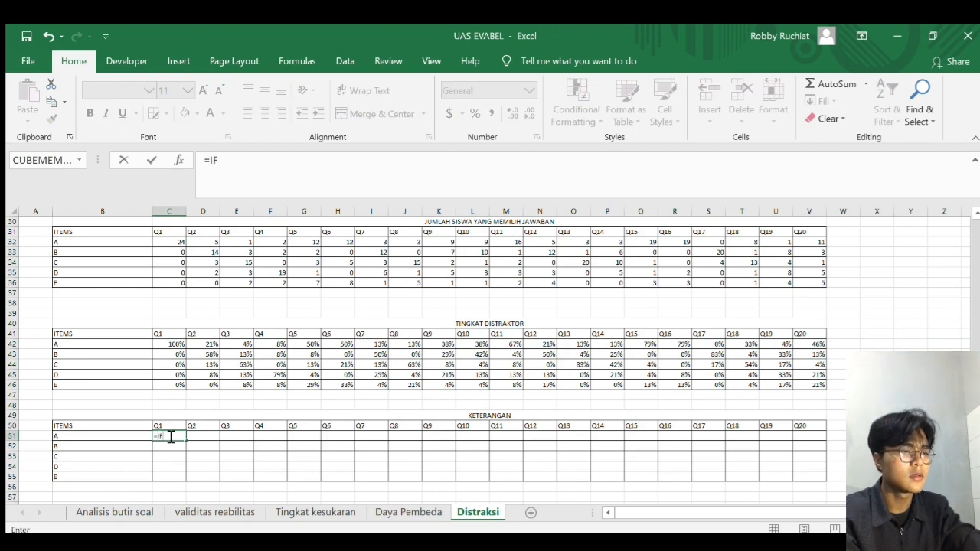
{"action": "type", "text": "("}
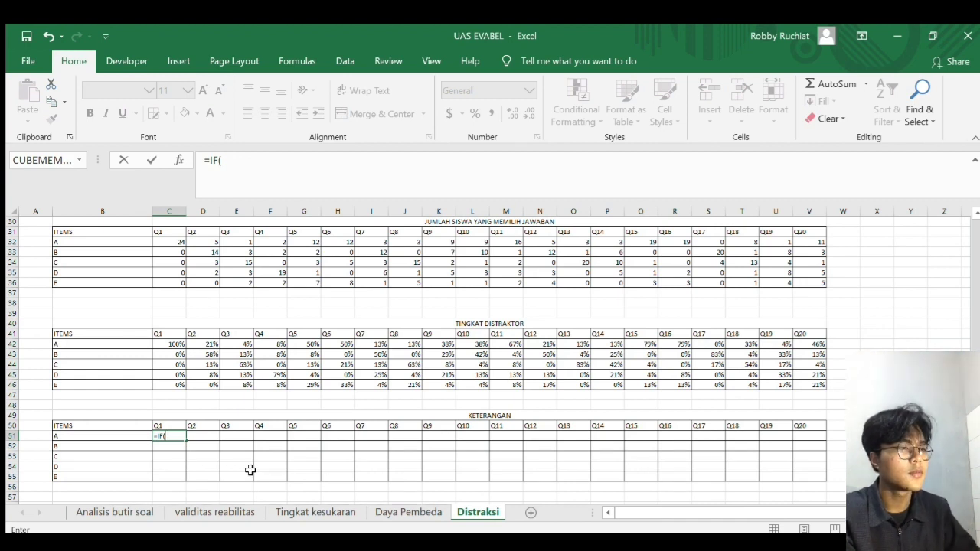
{"action": "left_click", "coordinate": [172, 346]}
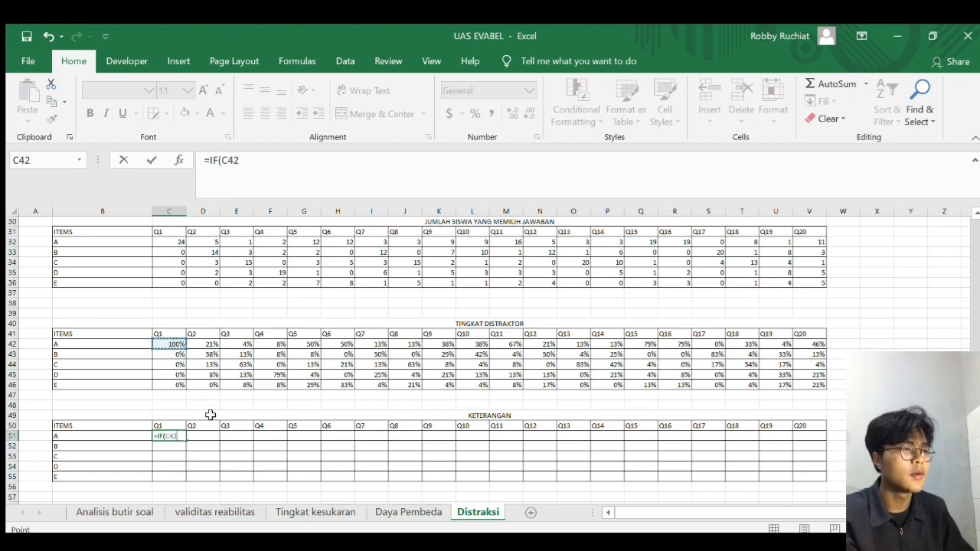
{"action": "type", "text": ">"}
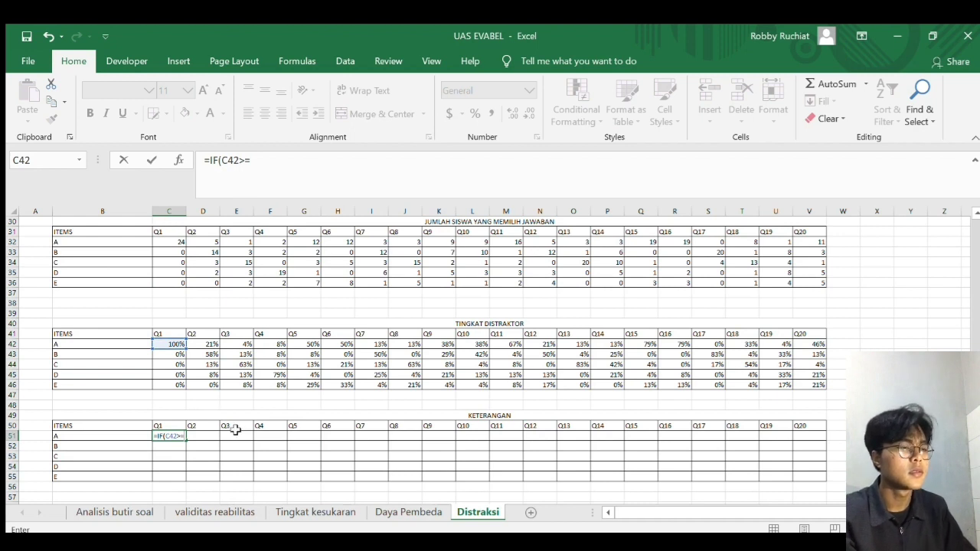
{"action": "type", "text": "=5%"}
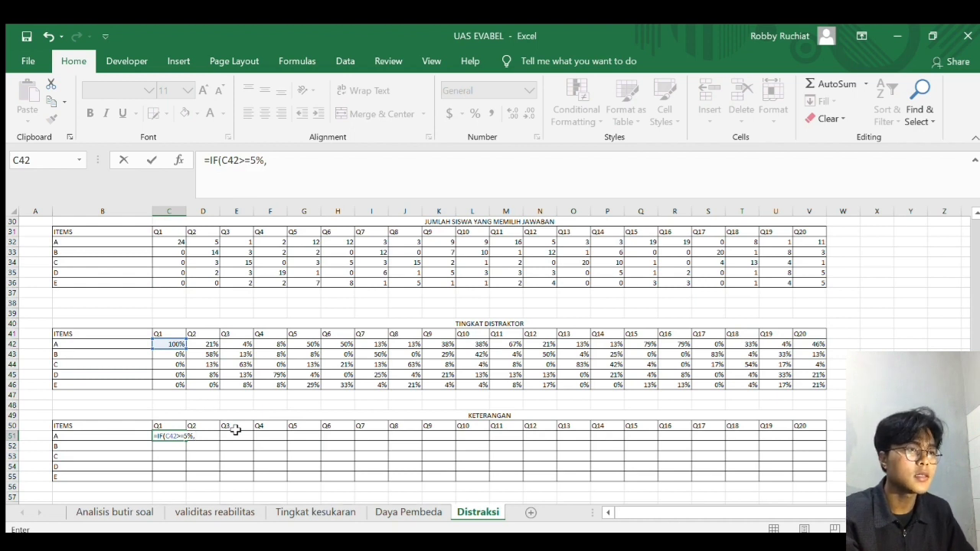
{"action": "type", "text": ",\"DITERIMA"}
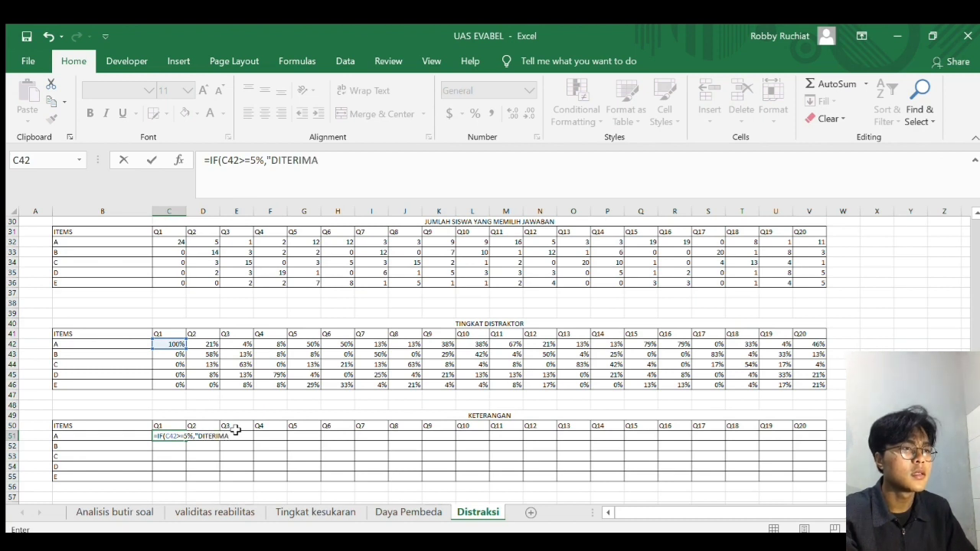
{"action": "type", "text": "\""}
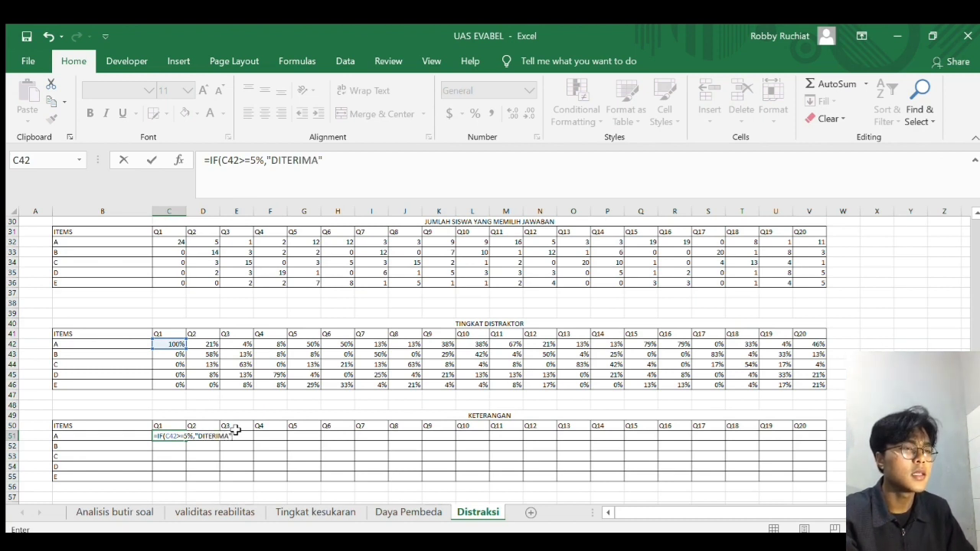
{"action": "type", "text": ","}
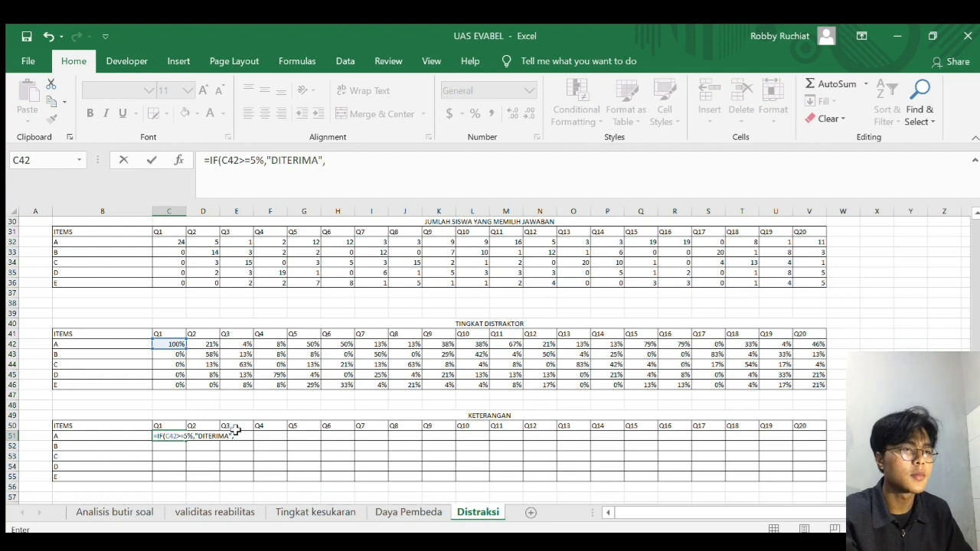
{"action": "type", "text": "IF"}
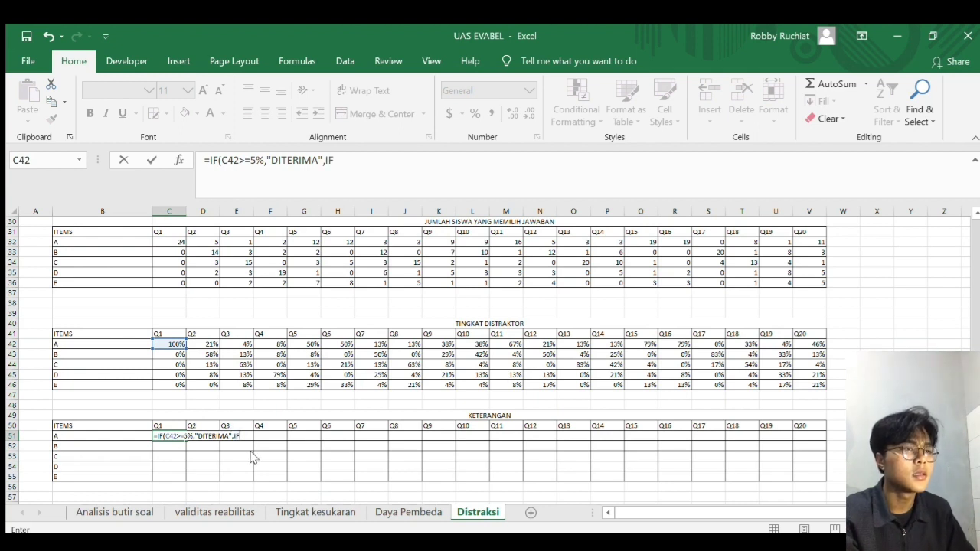
{"action": "type", "text": "("}
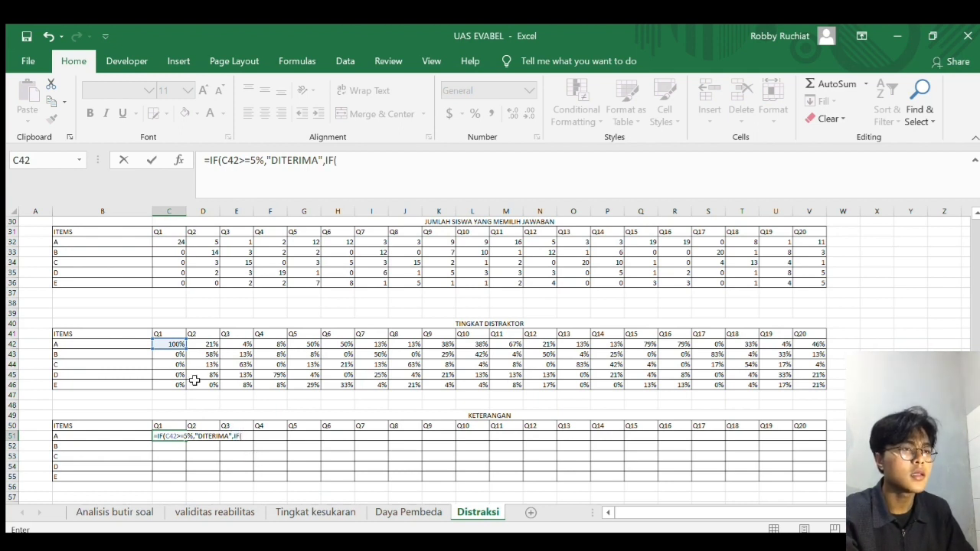
{"action": "left_click", "coordinate": [169, 343]}
{"action": "type", "text": ">5%"}
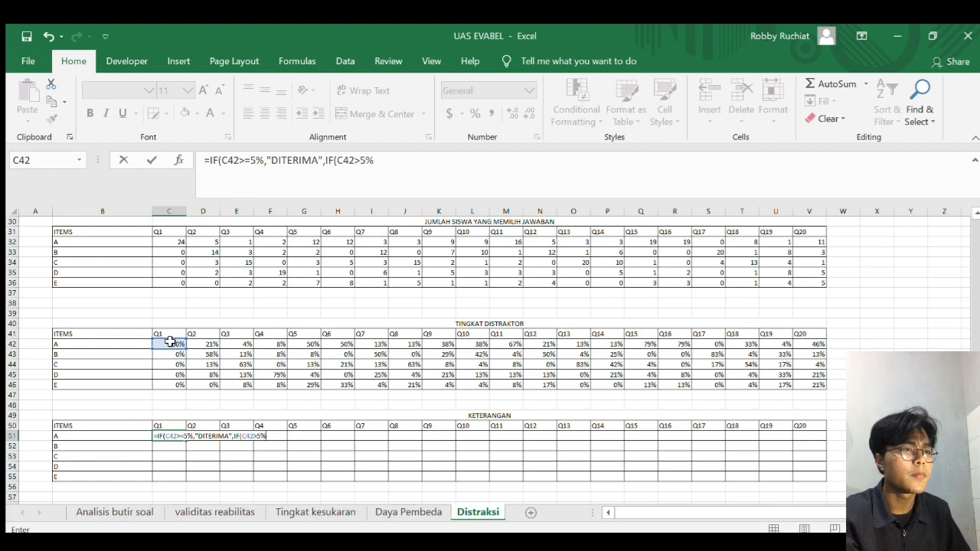
{"action": "type", "text": ","}
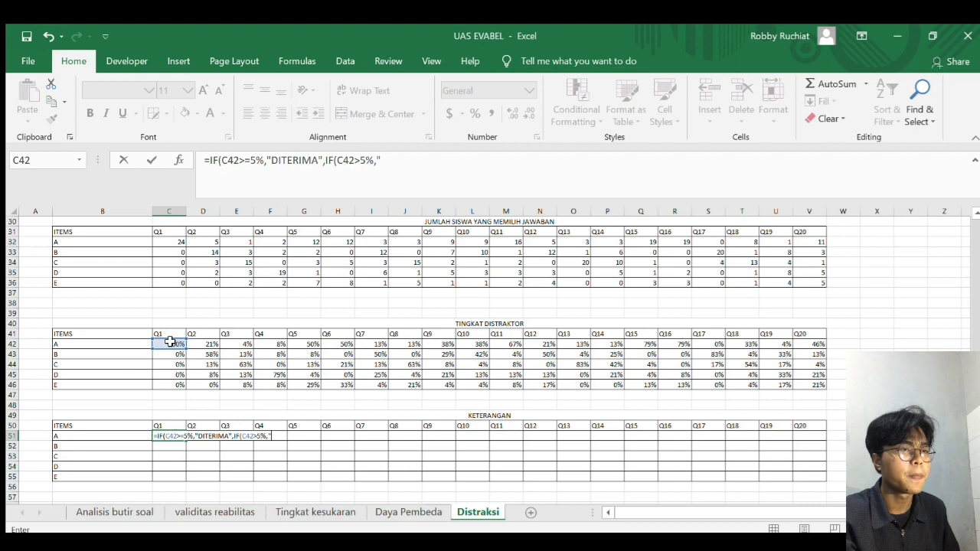
{"action": "type", "text": "\"DIREVISI\","}
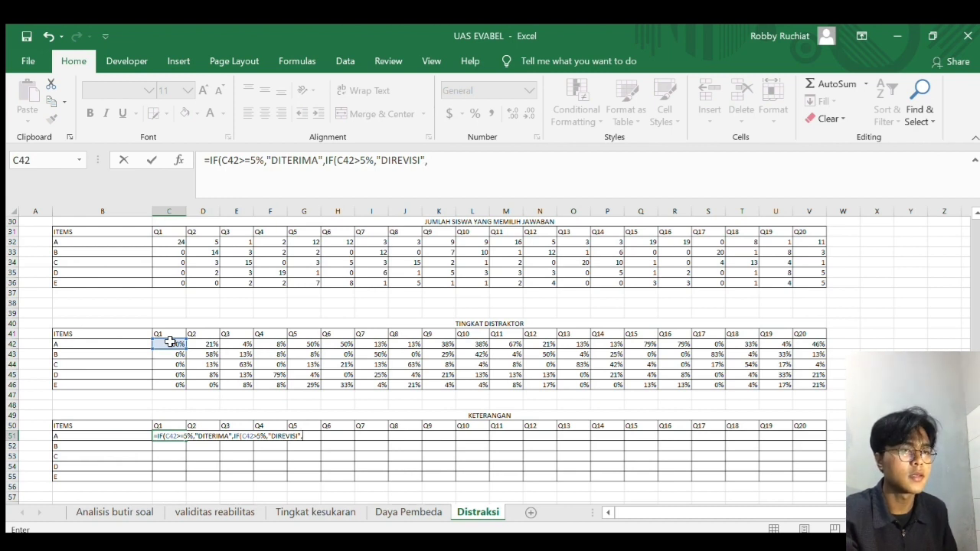
{"action": "type", "text": "IF"}
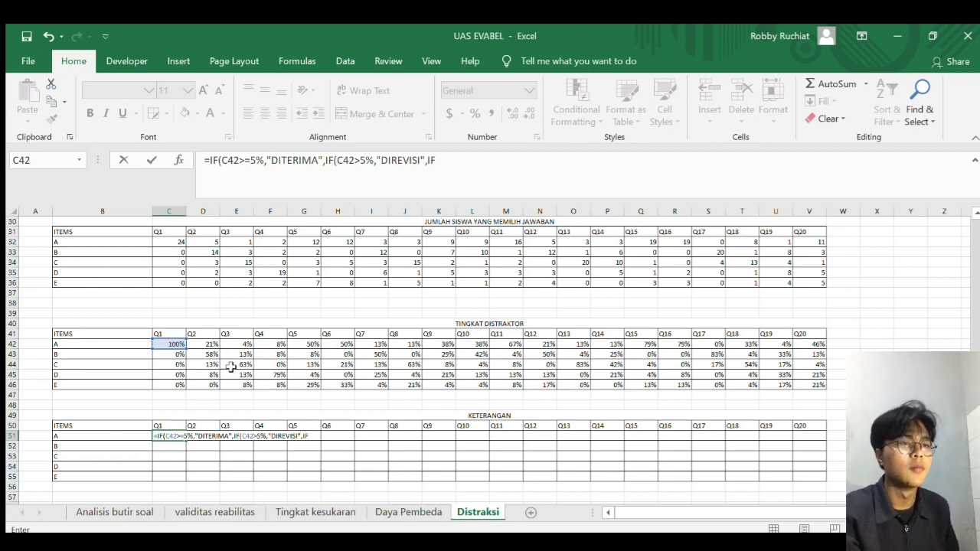
{"action": "type", "text": "("}
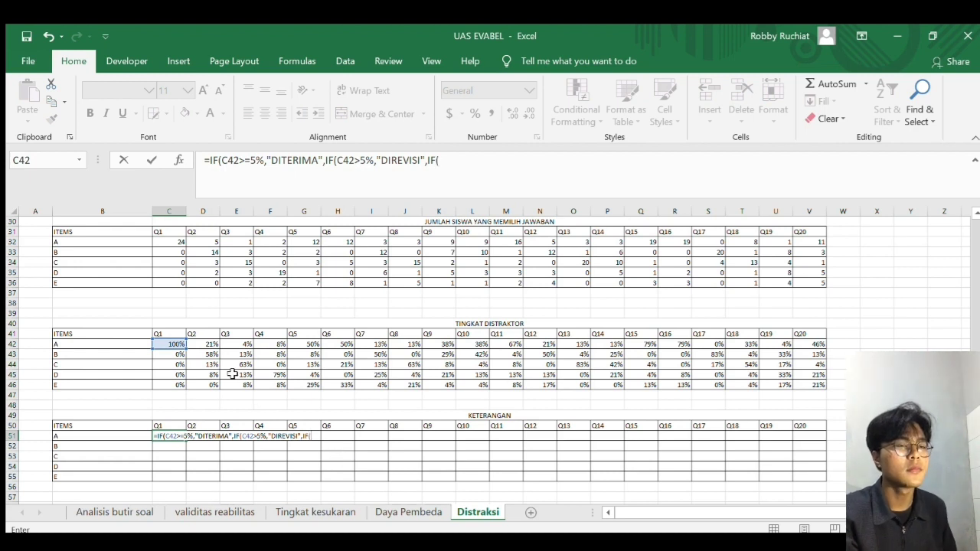
{"action": "left_click", "coordinate": [176, 344]}
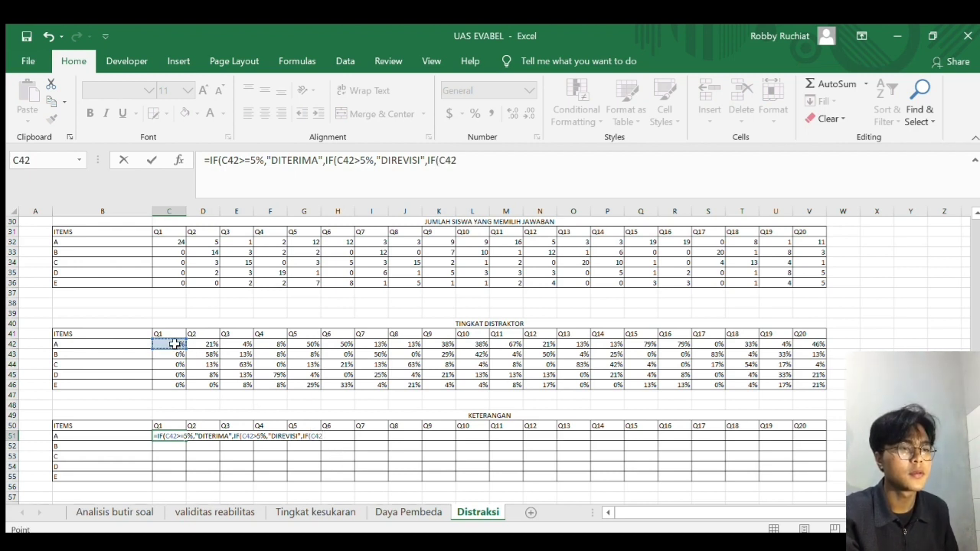
{"action": "type", "text": ">=0"}
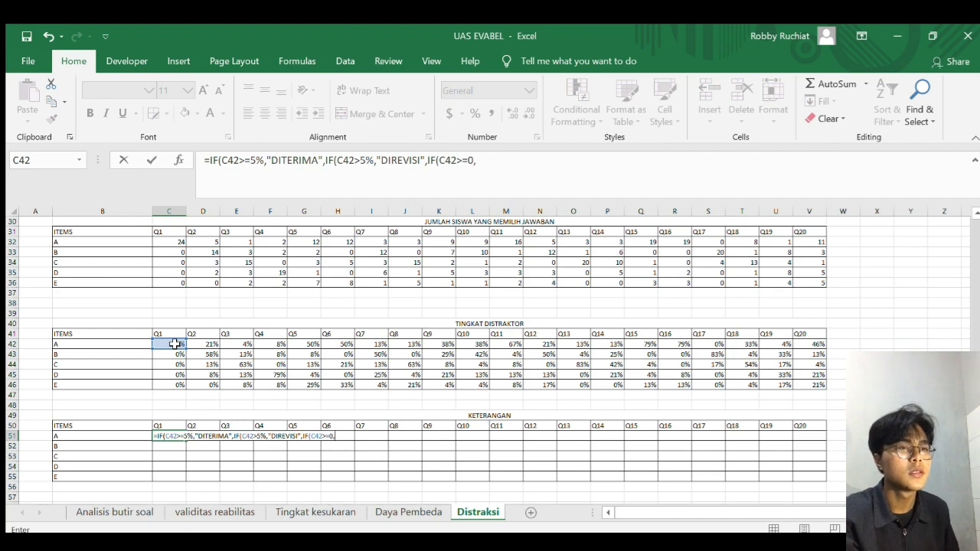
{"action": "type", "text": ",\"DITOLAK"}
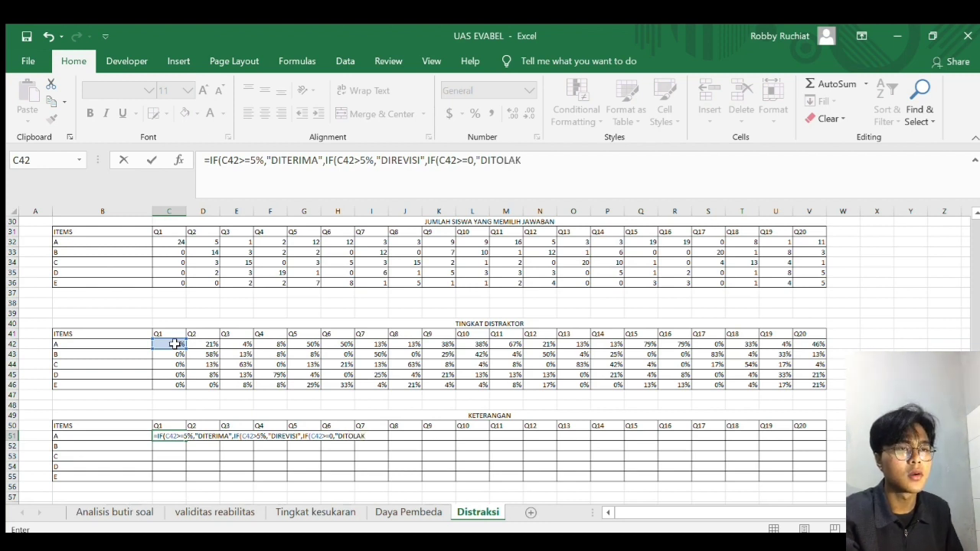
{"action": "type", "text": "\""}
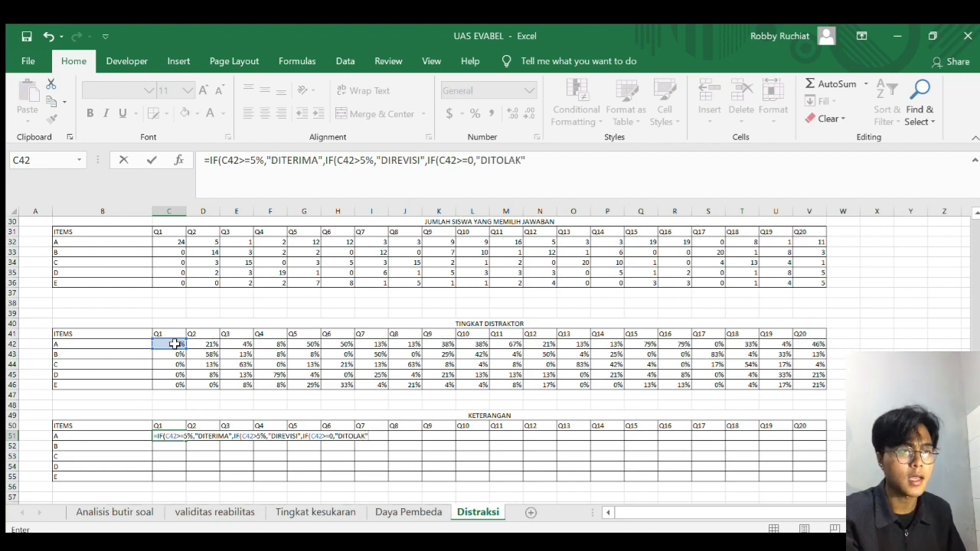
{"action": "type", "text": ")))"}
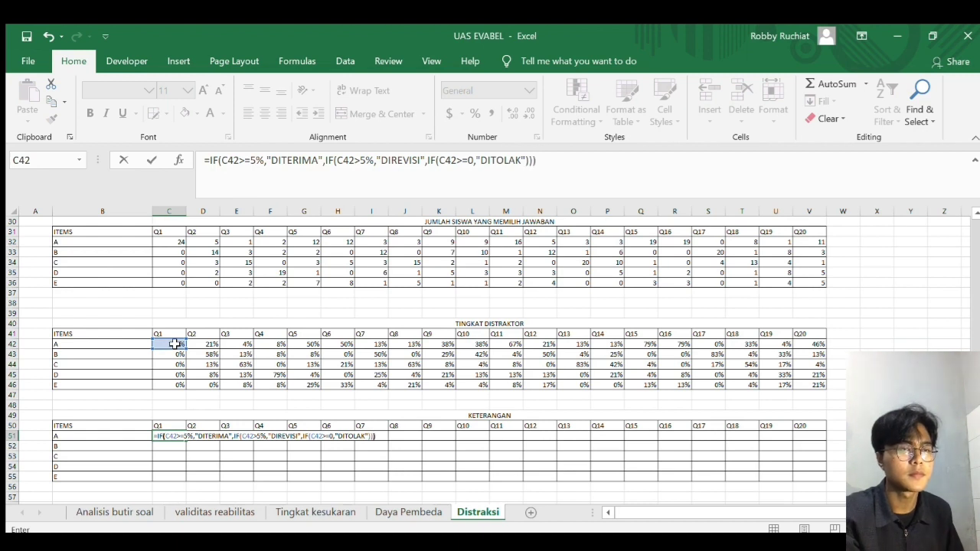
{"action": "key", "text": "Return"}
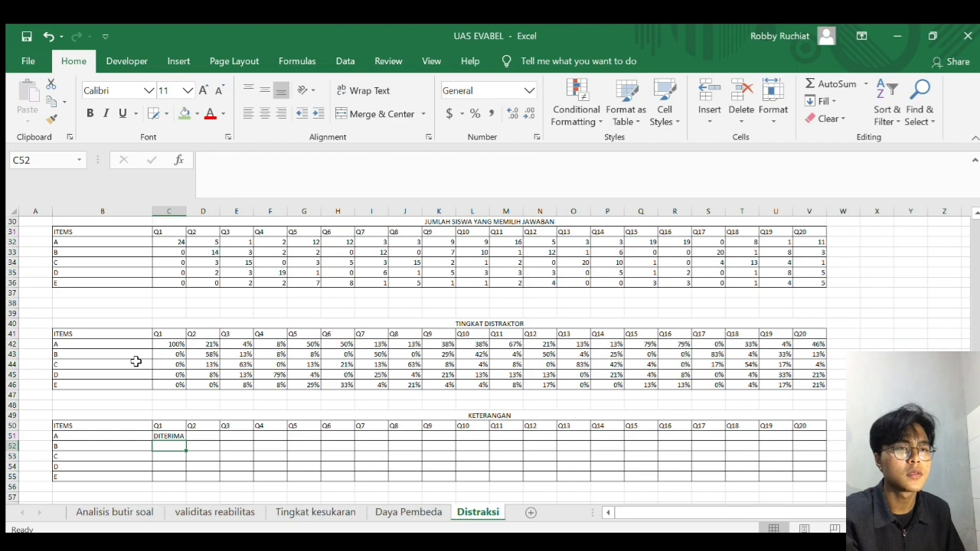
Copy the C51 description formula across and down to fill C51:V55 for answers A to E of Q1 to Q20.
{"action": "left_click", "coordinate": [181, 436]}
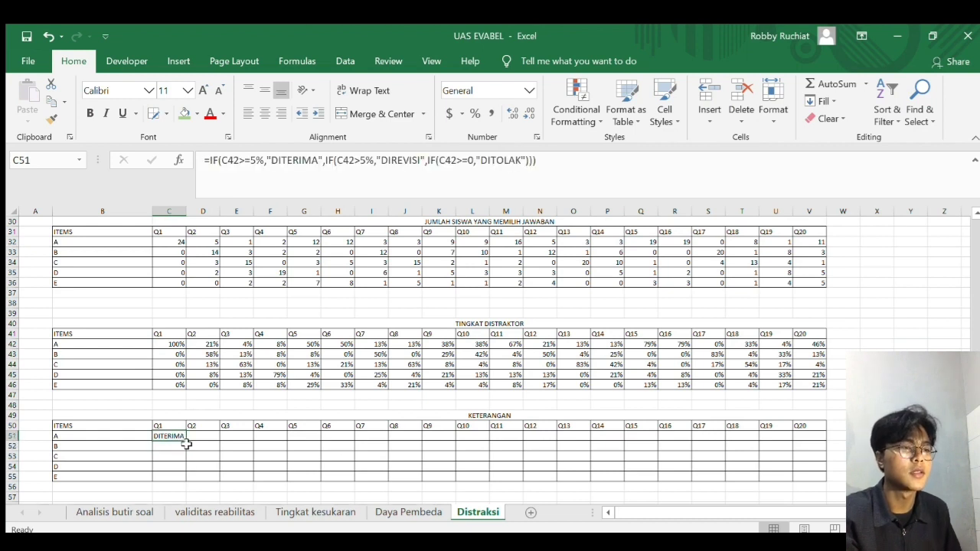
{"action": "left_click_drag", "start_coordinate": [188, 443], "coordinate": [819, 478]}
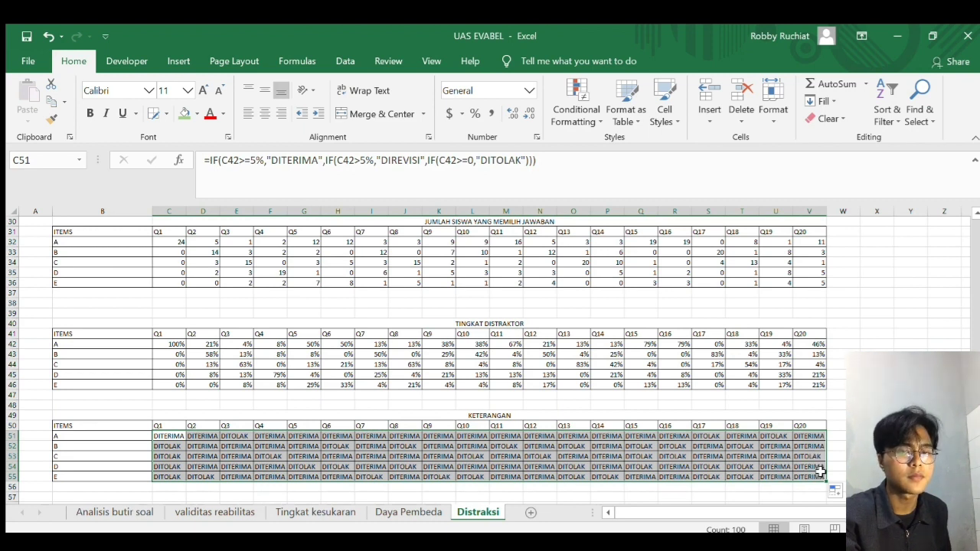
{"action": "scroll", "coordinate": [482, 346], "scroll_direction": "down", "scroll_amount": 1}
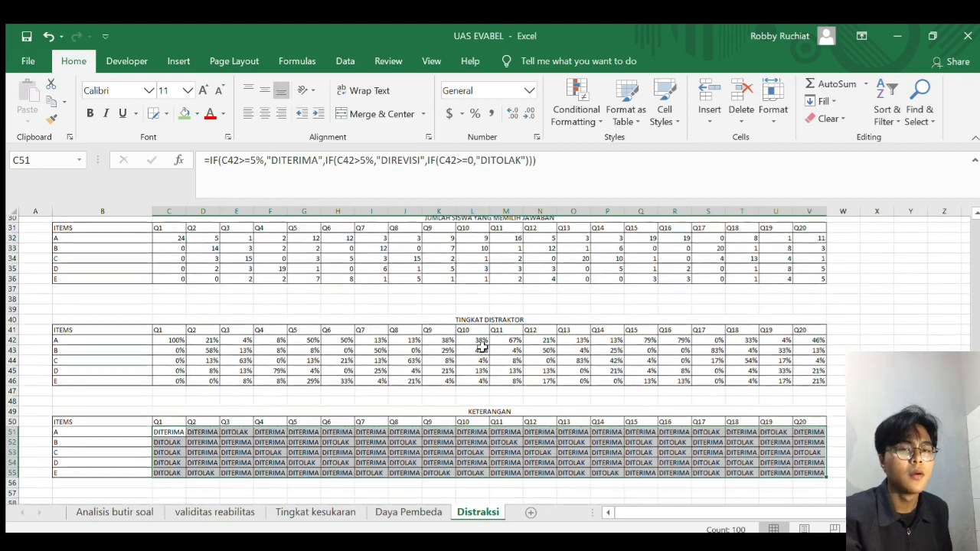
{"action": "left_click", "coordinate": [560, 478]}
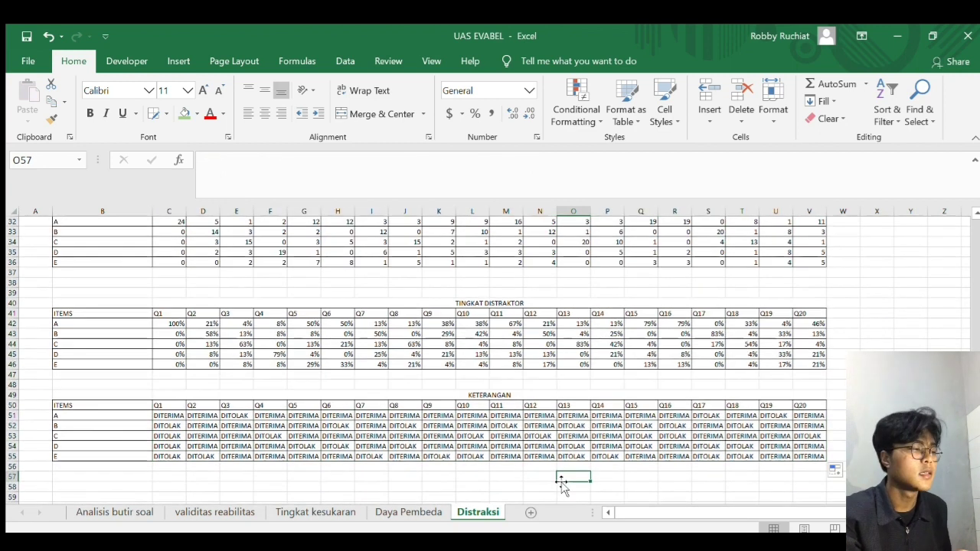
{"action": "scroll", "coordinate": [561, 486], "scroll_direction": "up", "scroll_amount": 1}
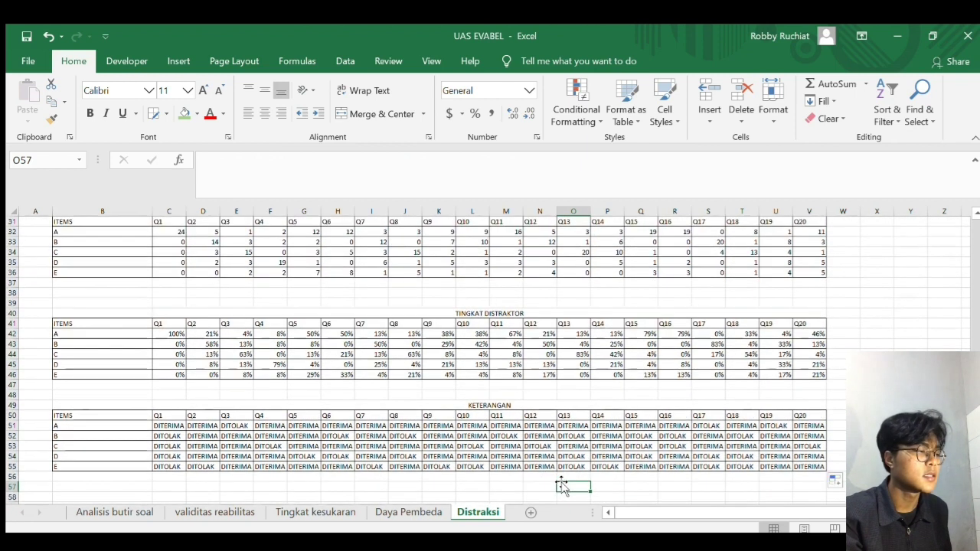